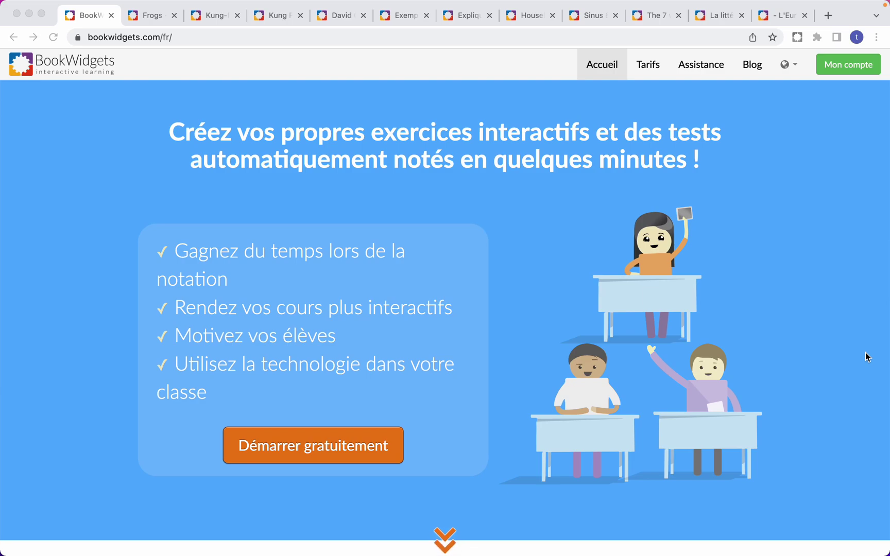
# - Examine the BookWidgets homepage sections on exercise templates, the sample exercises, and grading with student feedback
pyautogui.scroll(-8, 764, 309)
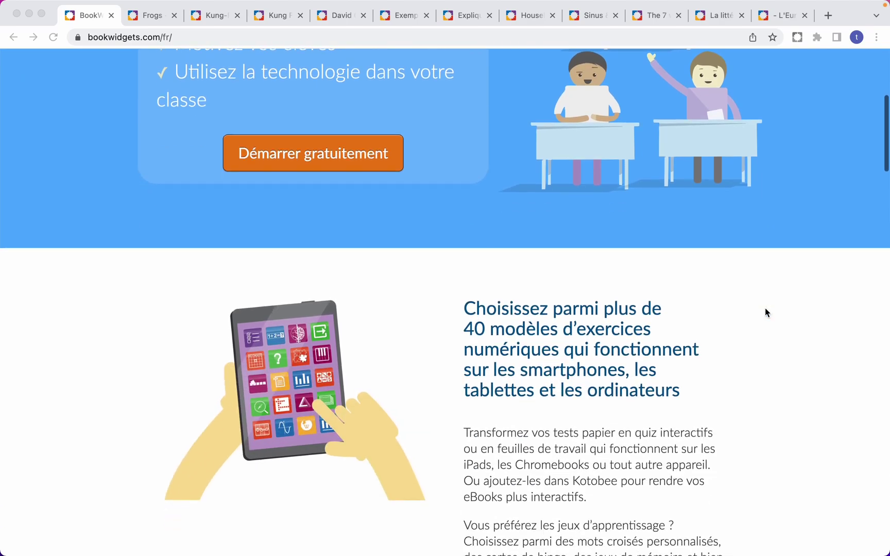
pyautogui.scroll(-2, 765, 312)
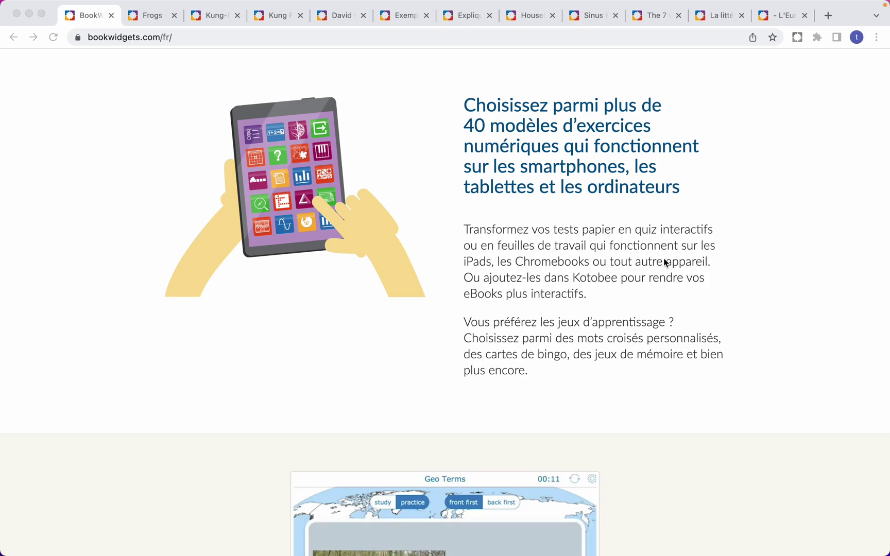
pyautogui.scroll(-4, 664, 263)
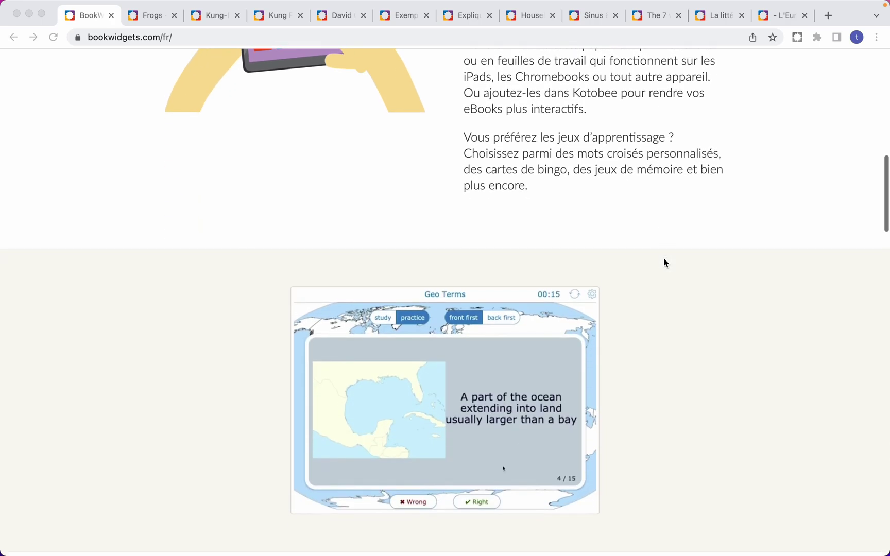
pyautogui.scroll(-4, 664, 260)
pyautogui.scroll(-1, 663, 262)
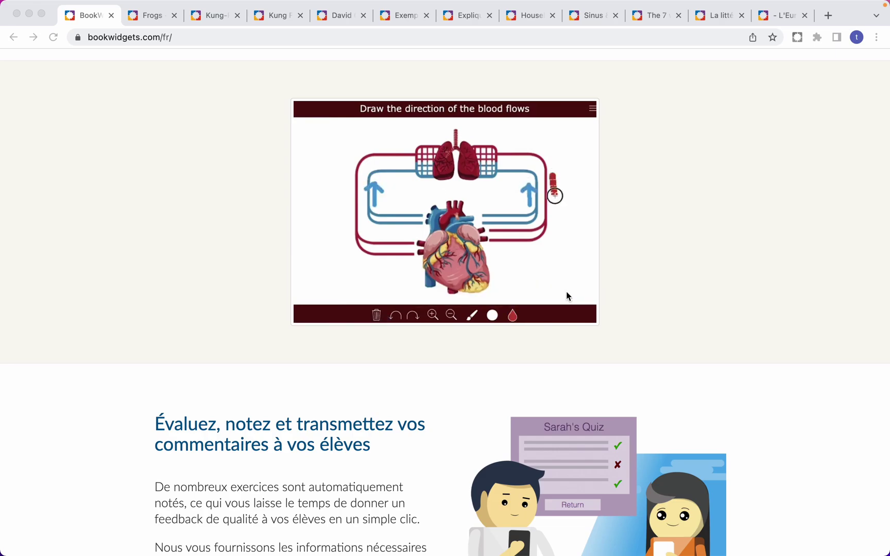
pyautogui.scroll(-3, 567, 296)
pyautogui.scroll(-2, 567, 292)
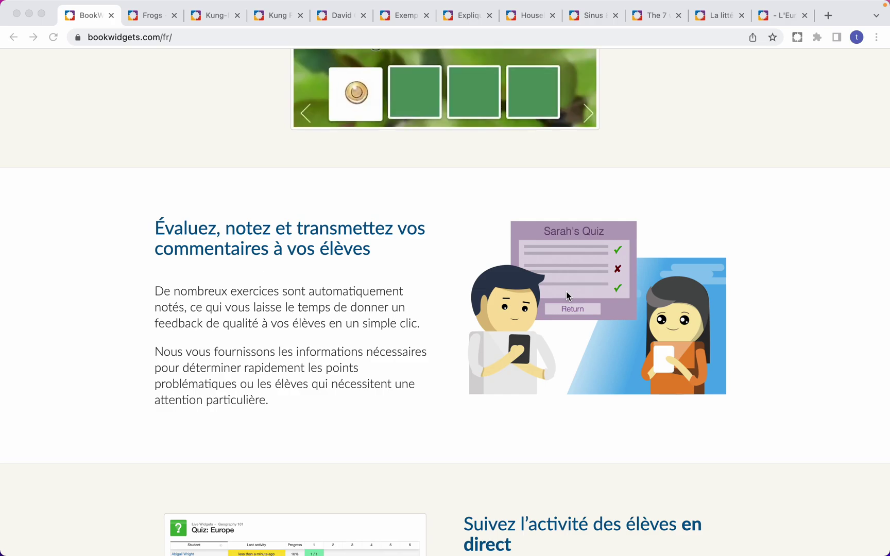
pyautogui.scroll(-1, 566, 292)
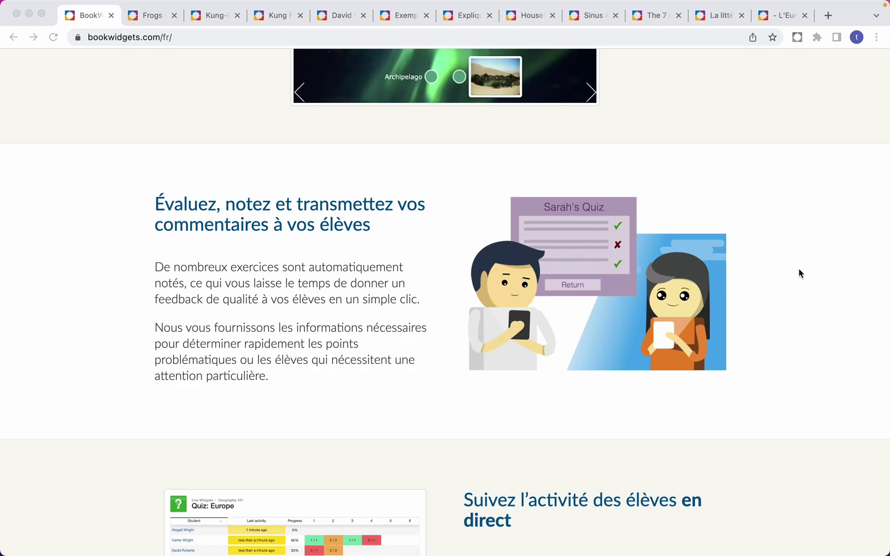
# - Review the homepage sections on live student tracking and learning-platform integrations, and return to the start of the page
pyautogui.scroll(-3, 800, 273)
pyautogui.scroll(-5, 800, 273)
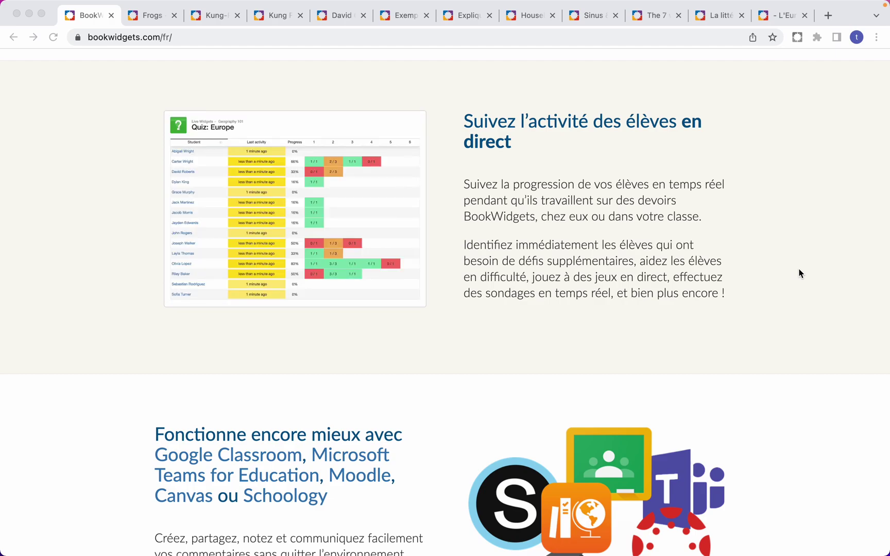
pyautogui.scroll(-3, 799, 272)
pyautogui.scroll(-3, 799, 273)
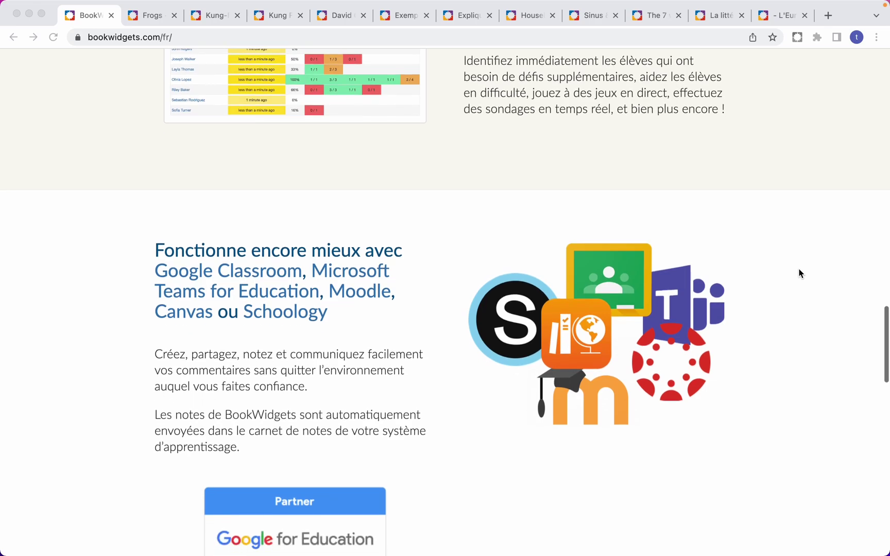
pyautogui.scroll(-3, 799, 273)
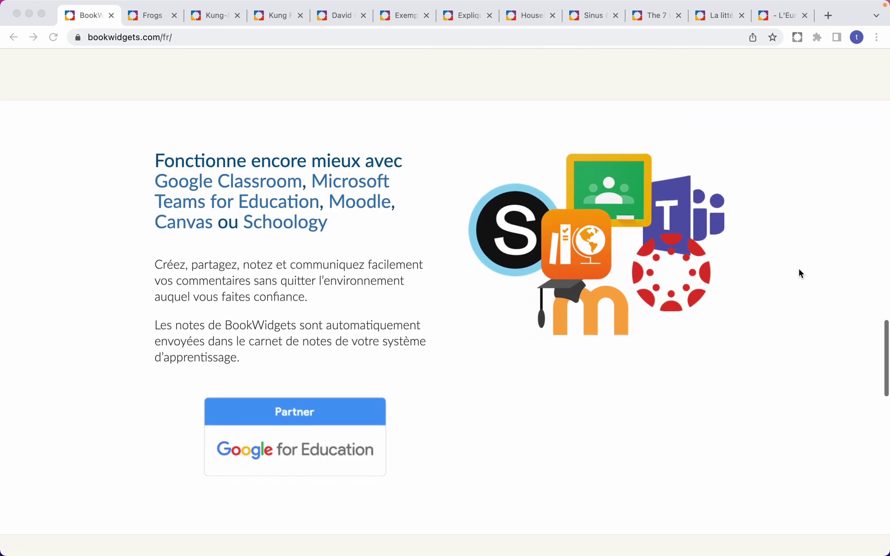
pyautogui.scroll(-1, 799, 273)
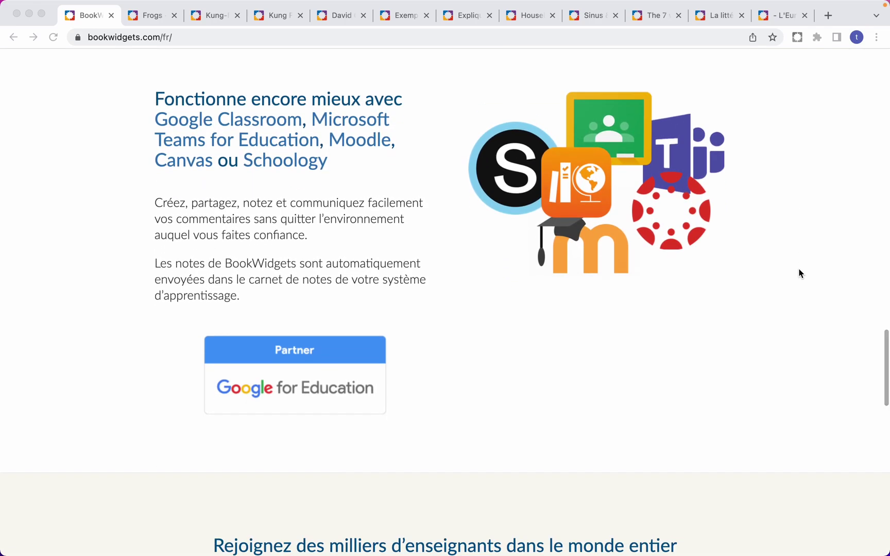
pyautogui.scroll(1, 799, 273)
pyautogui.scroll(-1, 799, 272)
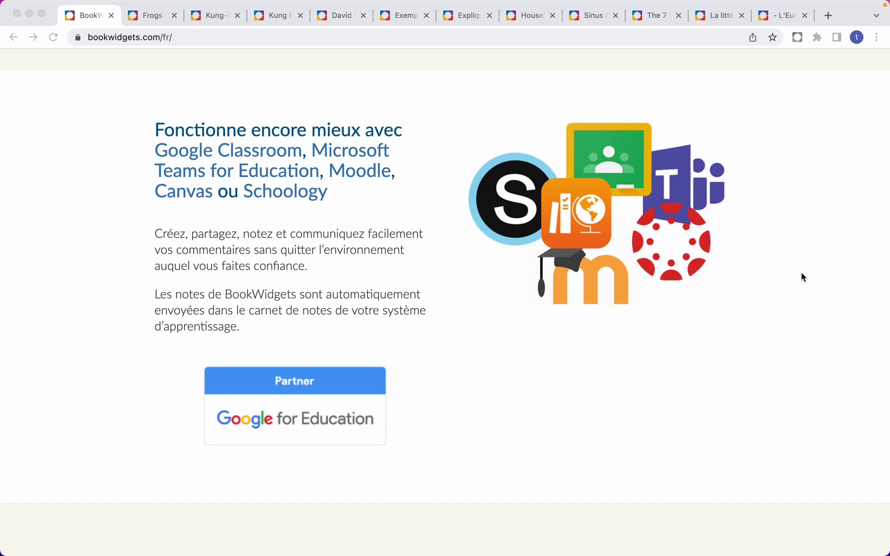
pyautogui.scroll(15, 802, 276)
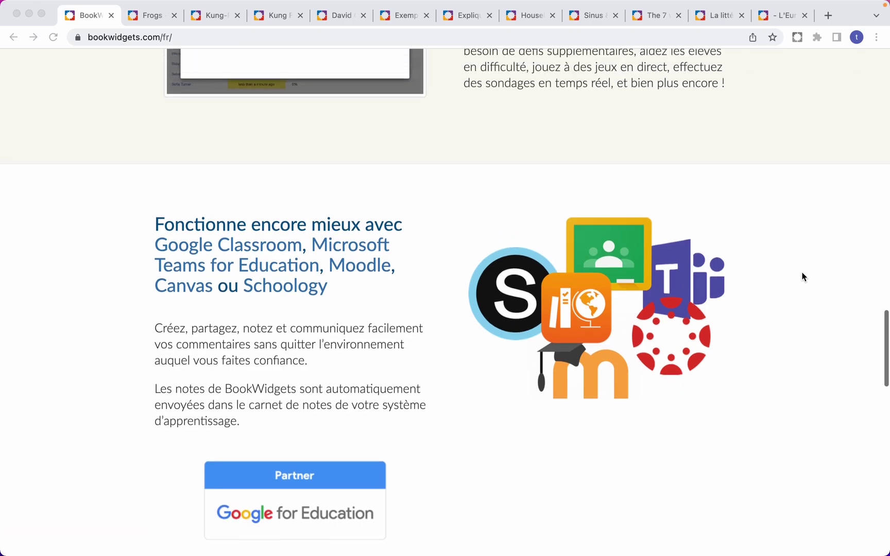
pyautogui.scroll(12, 802, 273)
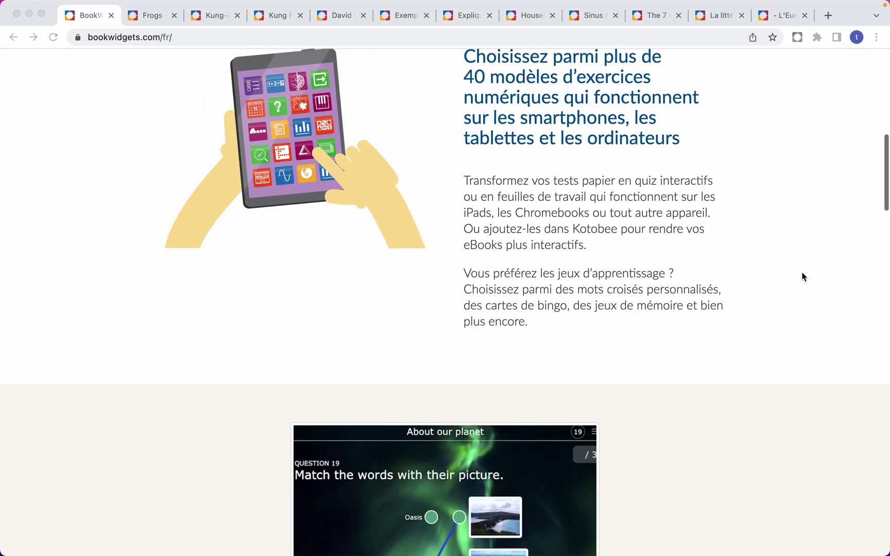
pyautogui.scroll(3, 802, 272)
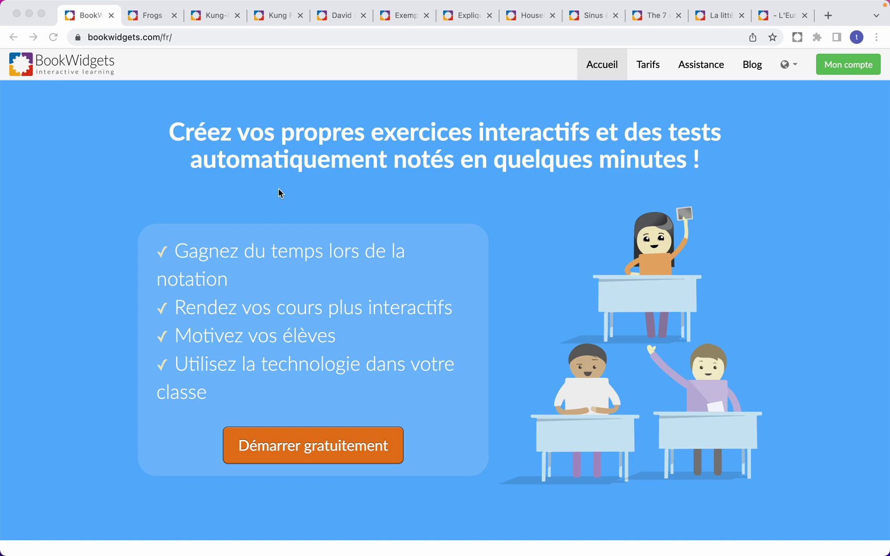
# - Open the Frogs quiz, advance to question 5, and place the egg picture in the first slot of the sequence
pyautogui.click(152, 23)
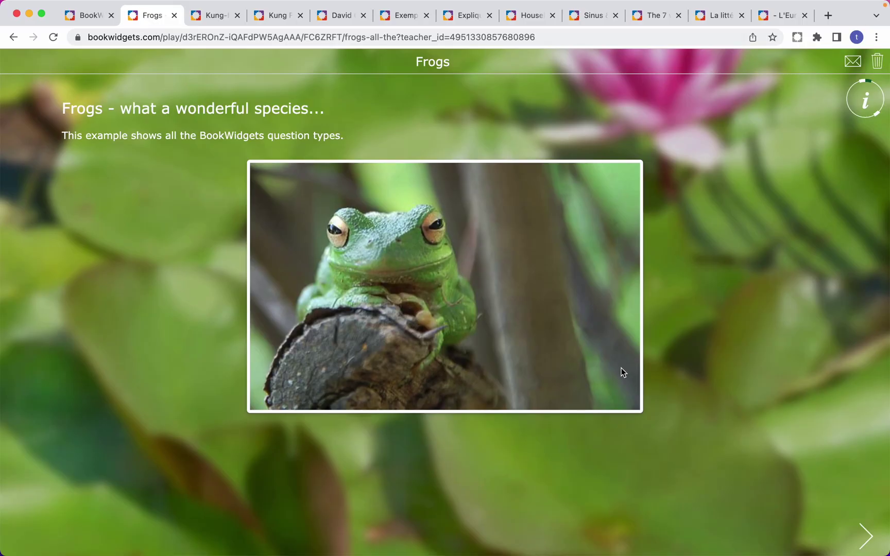
pyautogui.click(869, 543)
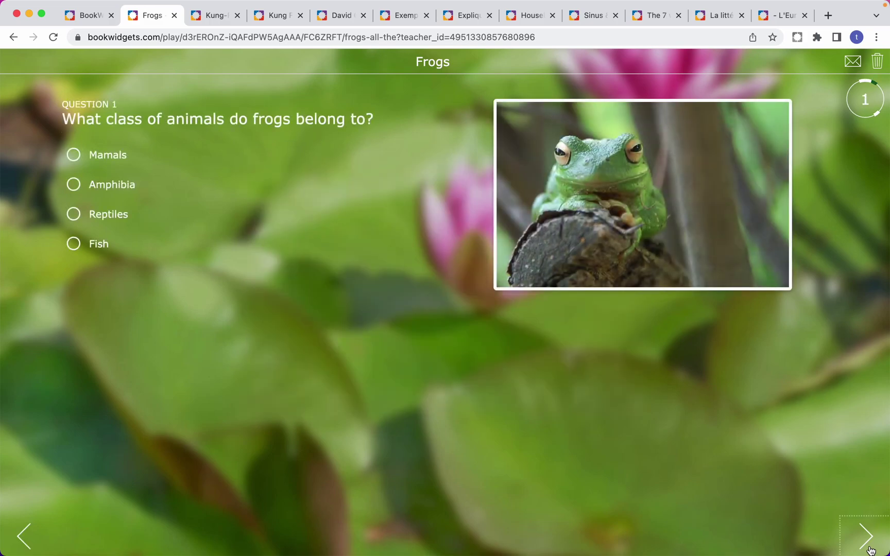
pyautogui.click(869, 548)
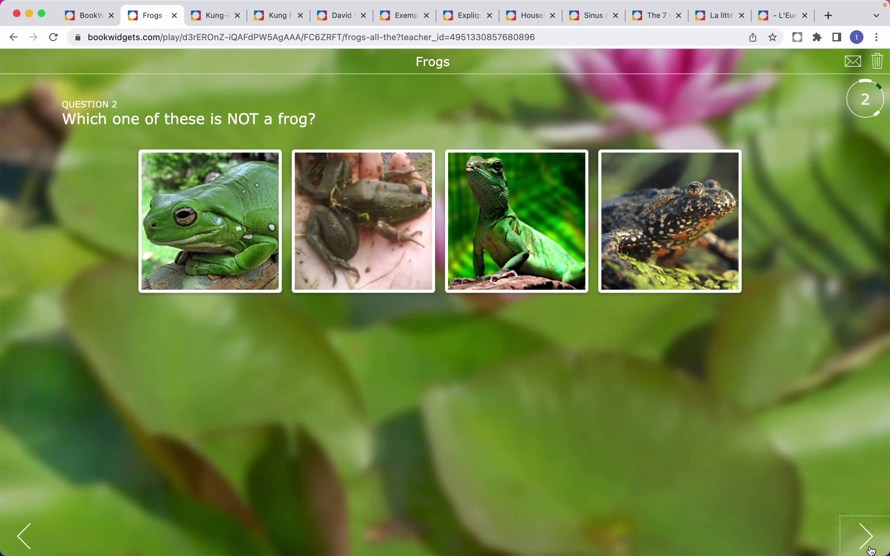
pyautogui.click(868, 548)
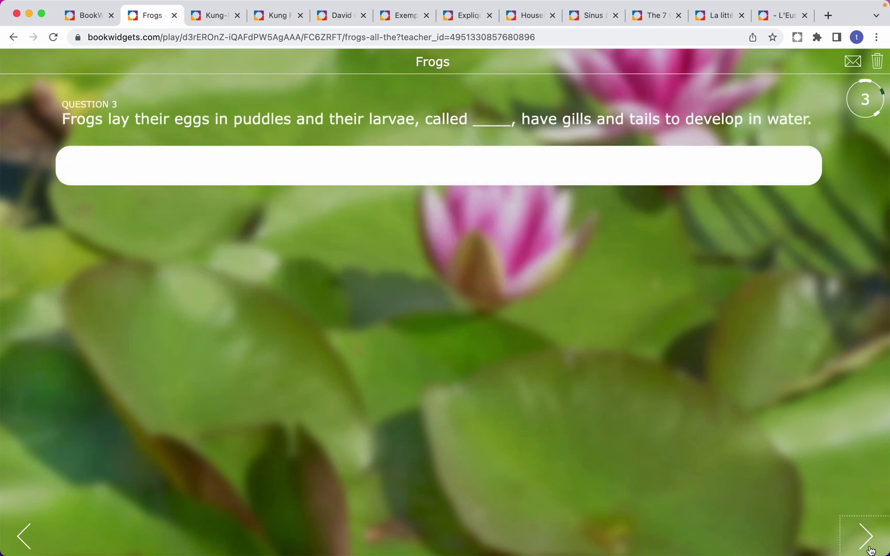
pyautogui.click(868, 548)
pyautogui.click(868, 548)
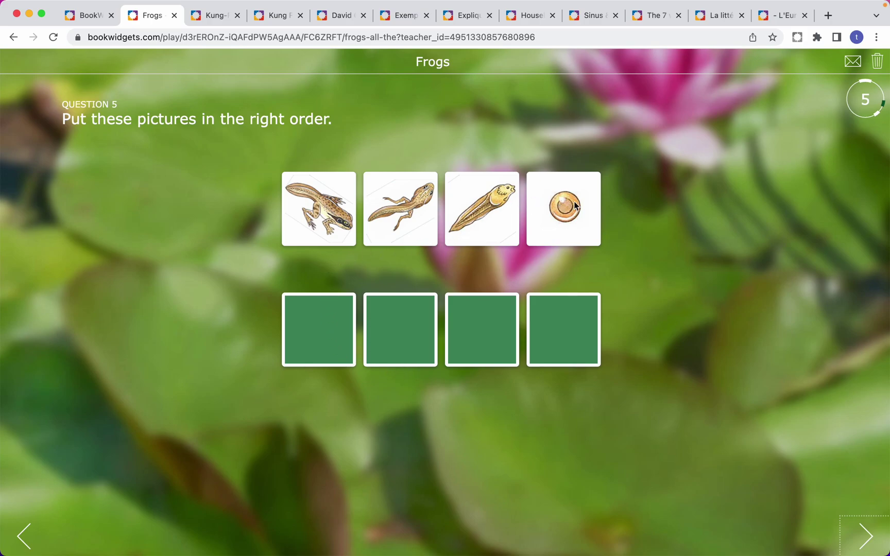
pyautogui.moveTo(580, 205); pyautogui.dragTo(319, 309)
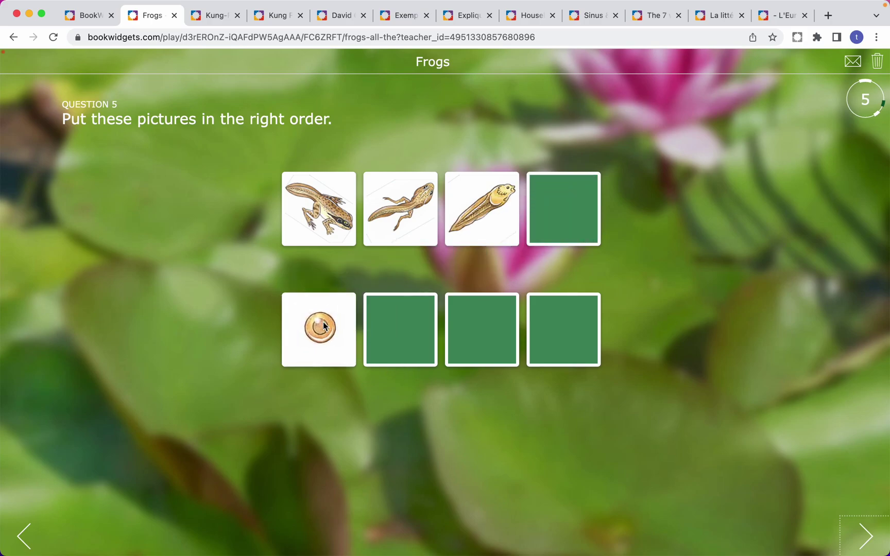
# - Go through the Frogs quiz from question 6 to question 13 to view the remaining question types
pyautogui.click(872, 550)
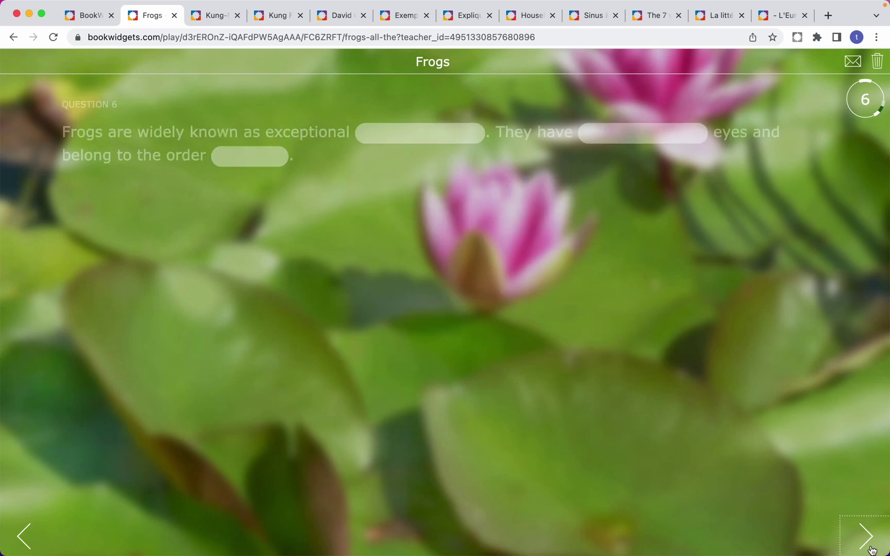
pyautogui.click(871, 550)
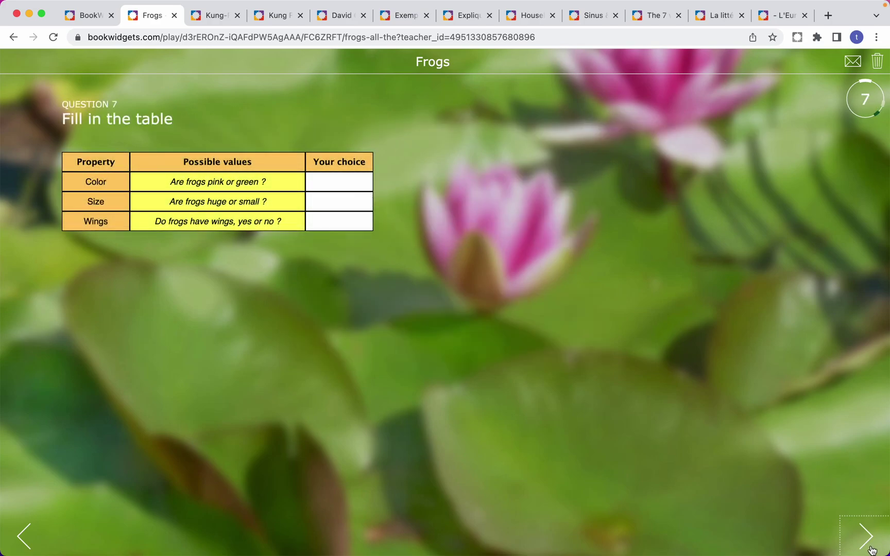
pyautogui.click(871, 550)
pyautogui.click(871, 550)
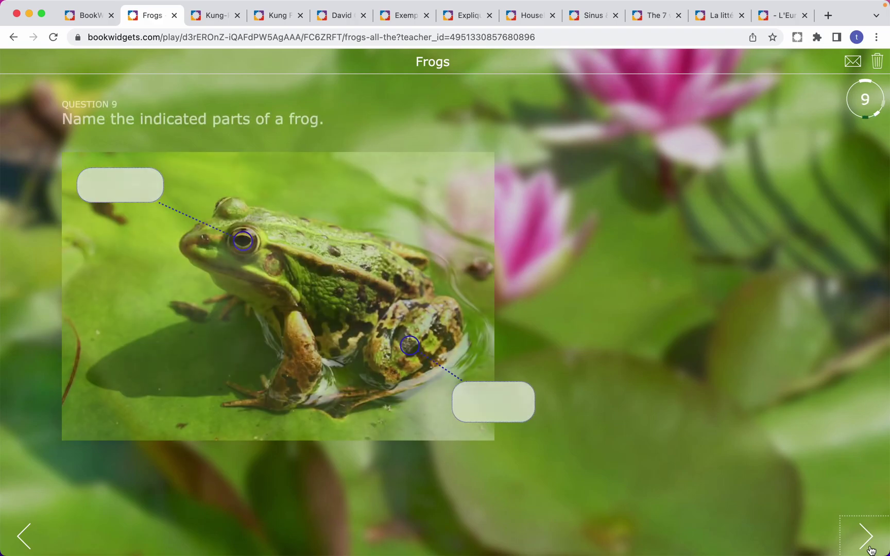
pyautogui.click(872, 550)
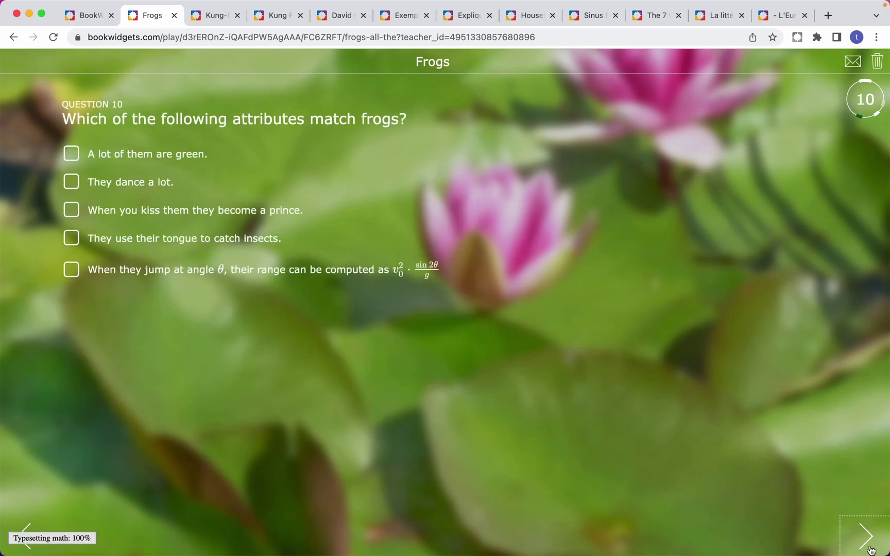
pyautogui.click(871, 550)
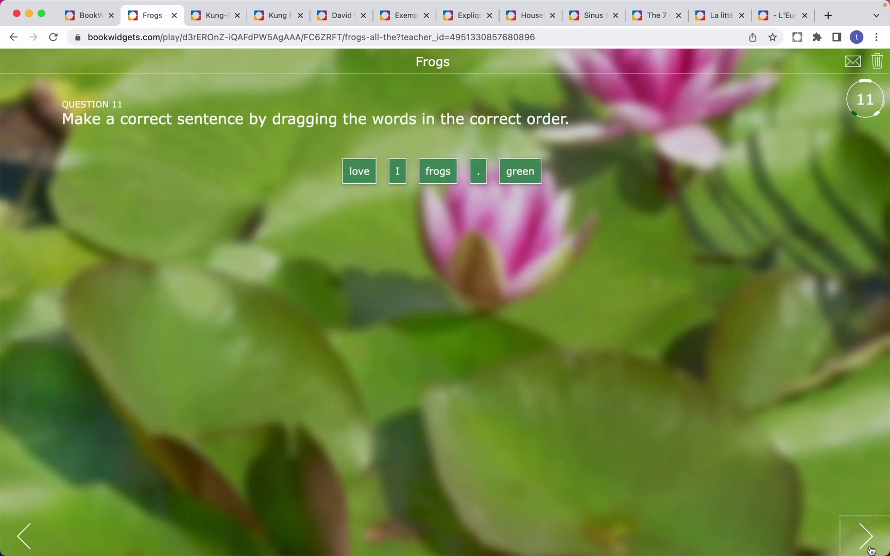
pyautogui.click(871, 550)
pyautogui.click(871, 550)
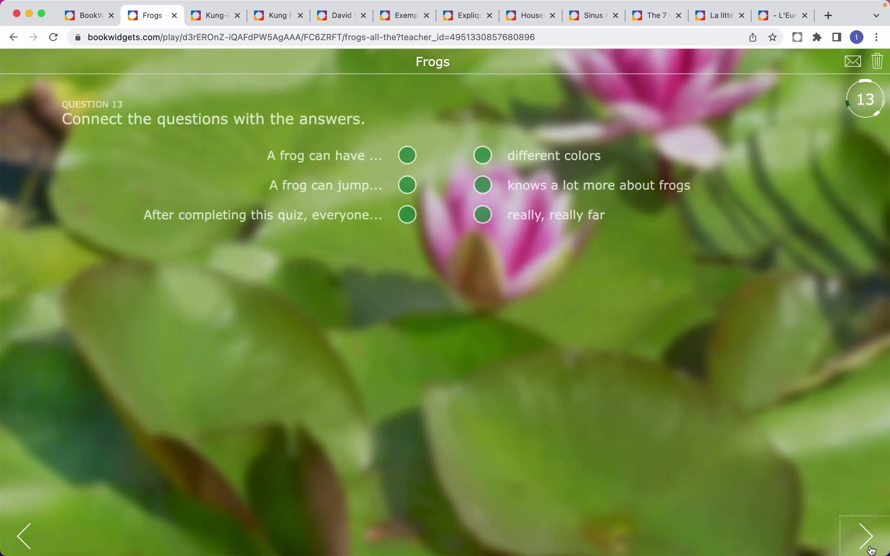
# - Open the Kung-Fu Grashoppers exercise, look through all eight questions down to the submit option, and return to the beginning
pyautogui.click(217, 16)
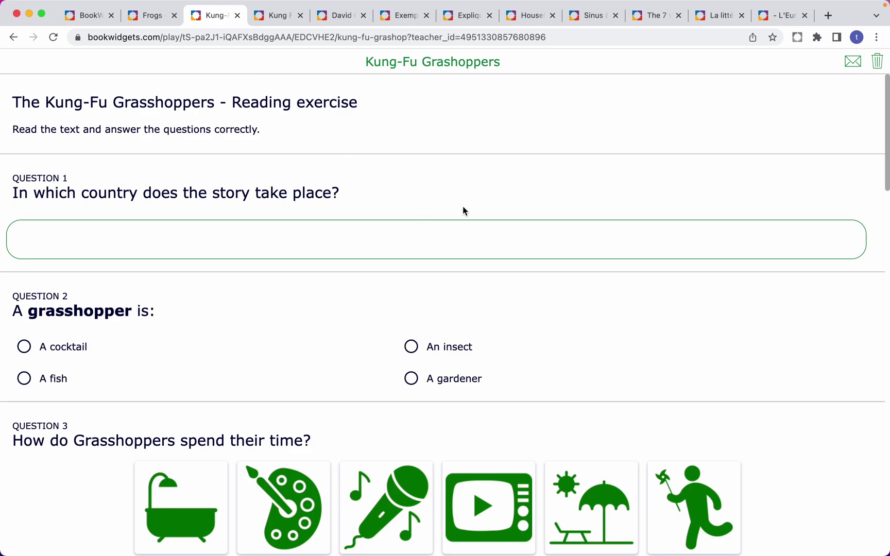
pyautogui.scroll(-1, 463, 207)
pyautogui.scroll(1, 463, 207)
pyautogui.scroll(-4, 463, 208)
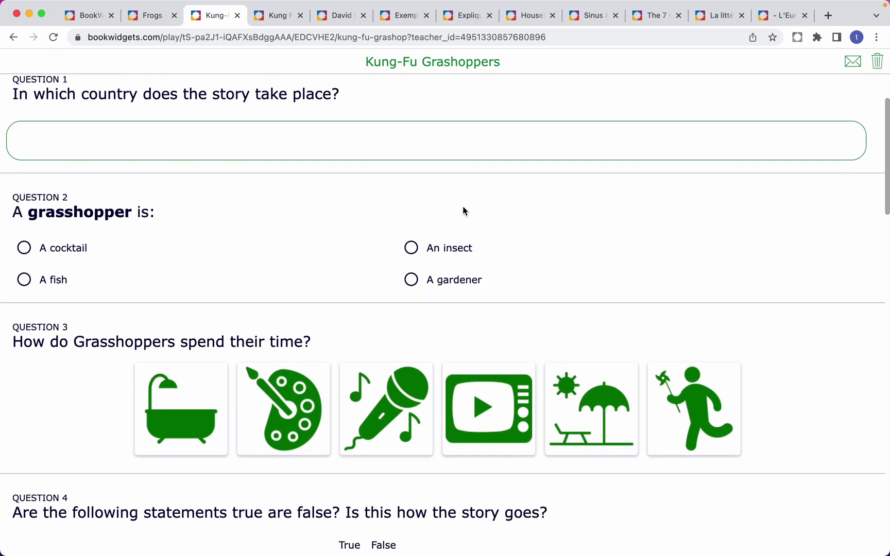
pyautogui.scroll(-10, 463, 208)
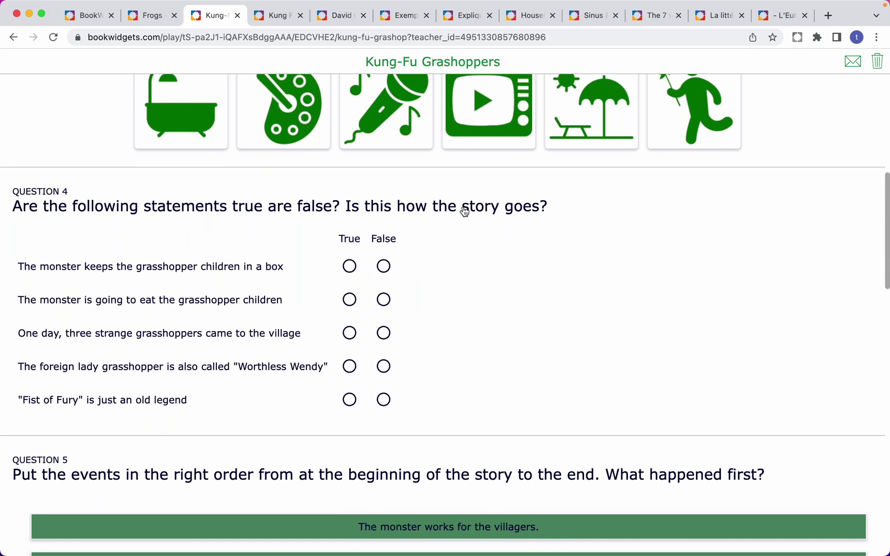
pyautogui.scroll(-11, 463, 209)
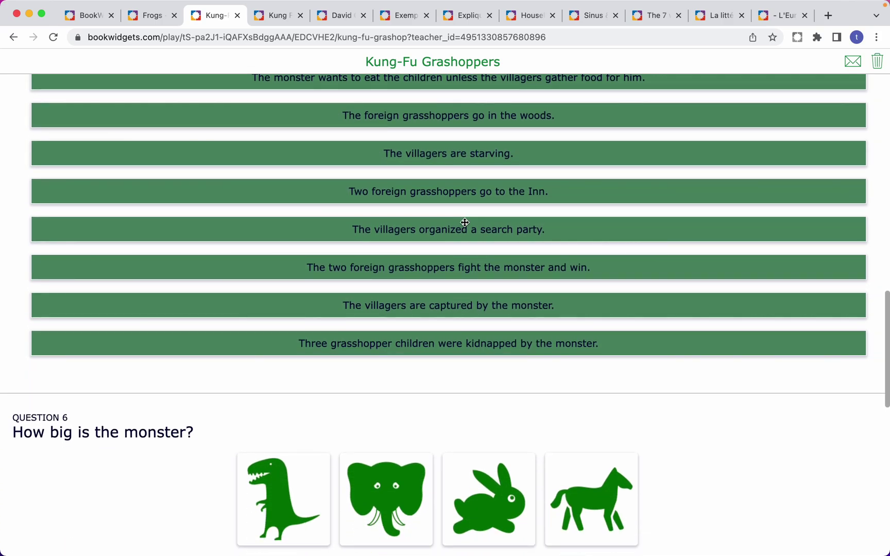
pyautogui.moveTo(465, 223)
pyautogui.mouseDown()
pyautogui.moveTo(464, 183)
pyautogui.moveTo(461, 213)
pyautogui.mouseUp()
pyautogui.scroll(-1, 460, 213)
pyautogui.scroll(-15, 460, 211)
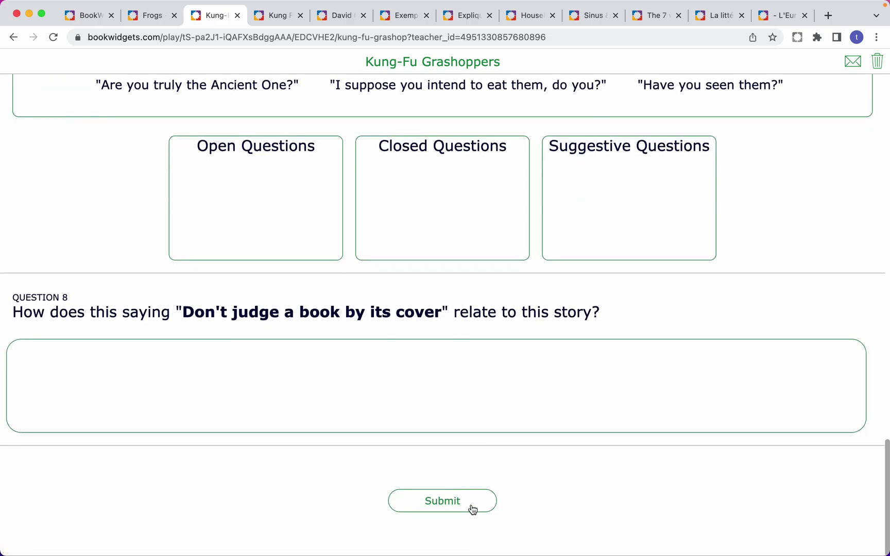
pyautogui.scroll(2, 472, 511)
pyautogui.scroll(20, 472, 511)
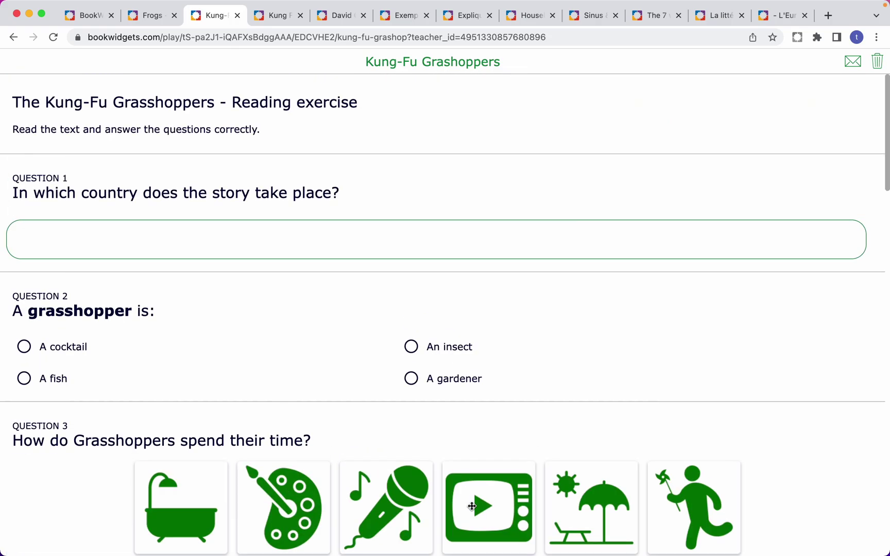
# - Open the Kung Fu Grasshoppers reading comprehension worksheet and browse its accompanying document to the beginning of the story
pyautogui.click(276, 25)
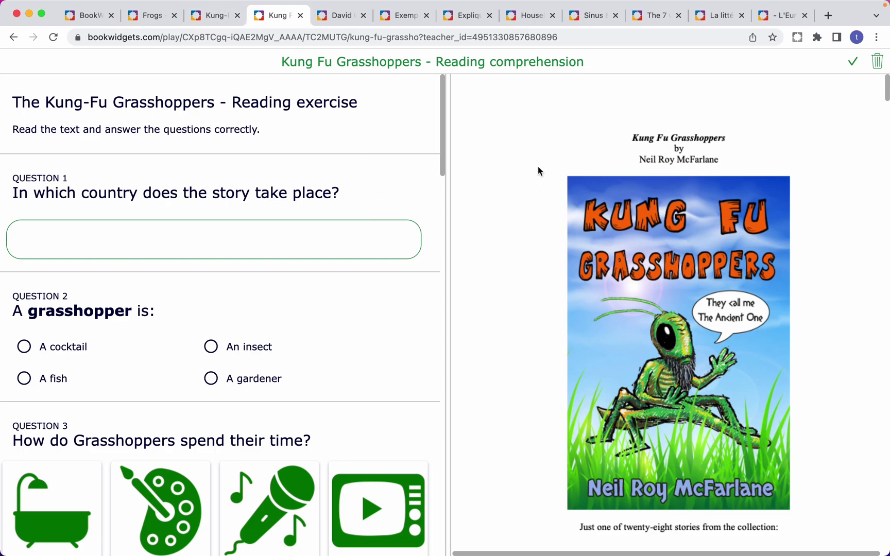
pyautogui.scroll(-8, 540, 165)
pyautogui.scroll(-20, 540, 168)
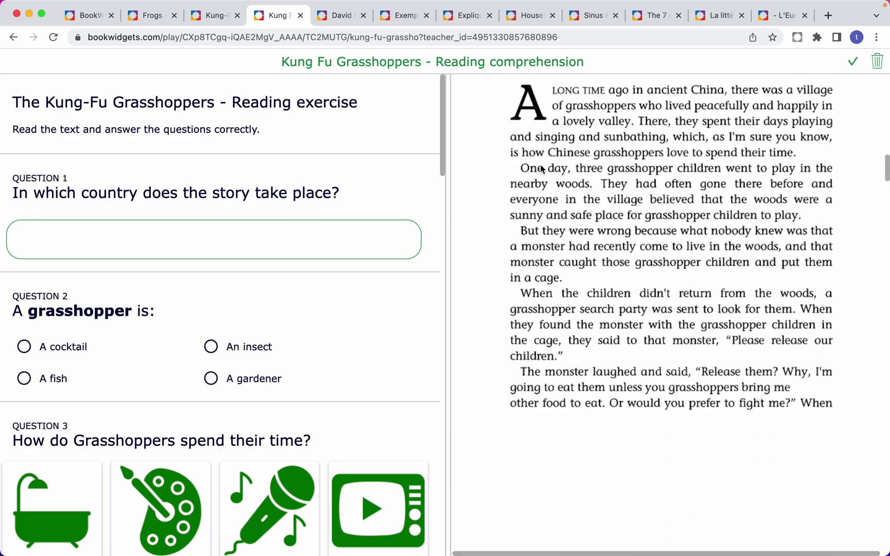
pyautogui.scroll(4, 540, 169)
pyautogui.scroll(-2, 540, 166)
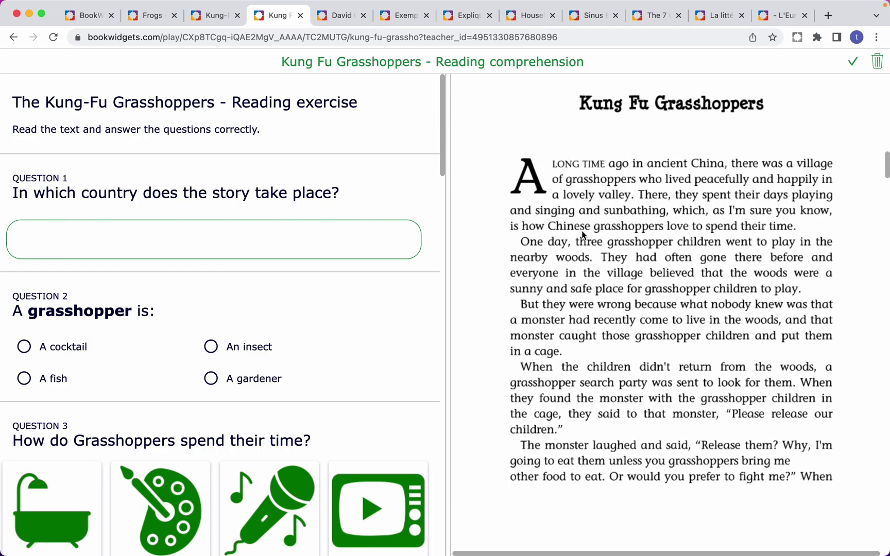
# - Read on in the Kung Fu Grasshoppers story through the page about the monster demanding food
pyautogui.scroll(-10, 565, 231)
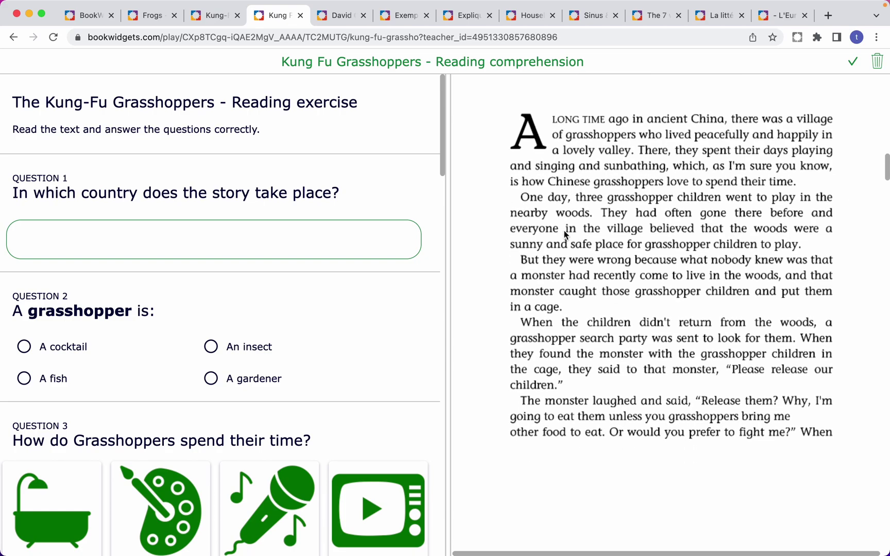
pyautogui.scroll(-12, 563, 230)
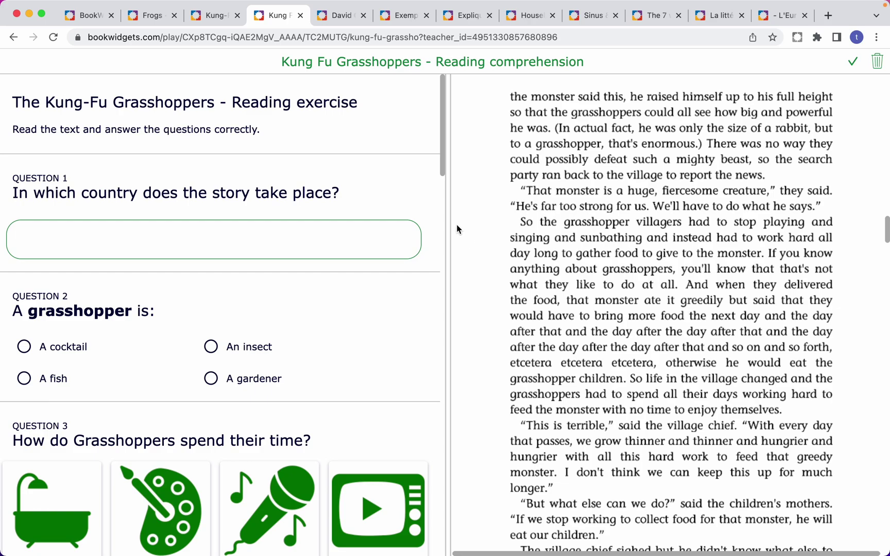
# - Open the David Cairol - Initiales worksheet and, in question 4, match BB with Bébé and AT with athée
pyautogui.click(343, 17)
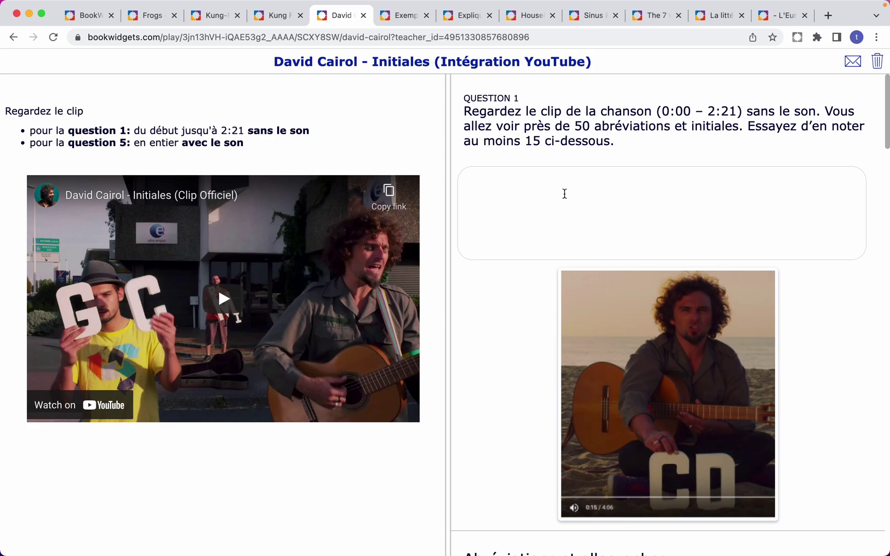
pyautogui.scroll(-7, 640, 180)
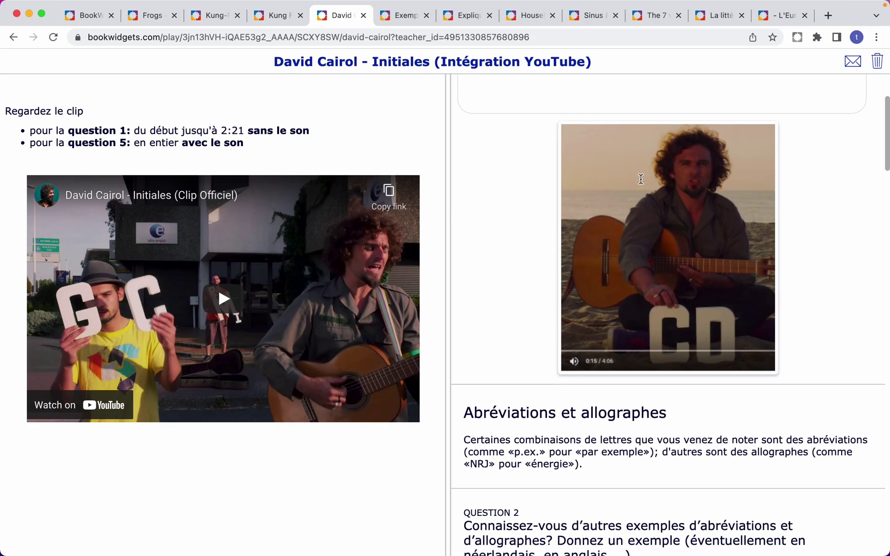
pyautogui.scroll(-20, 642, 182)
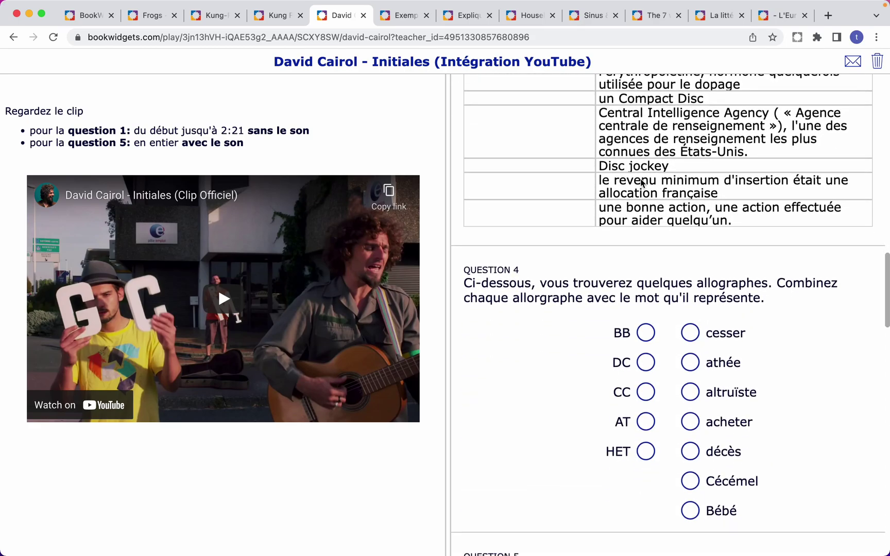
pyautogui.scroll(-1, 641, 183)
pyautogui.scroll(2, 644, 185)
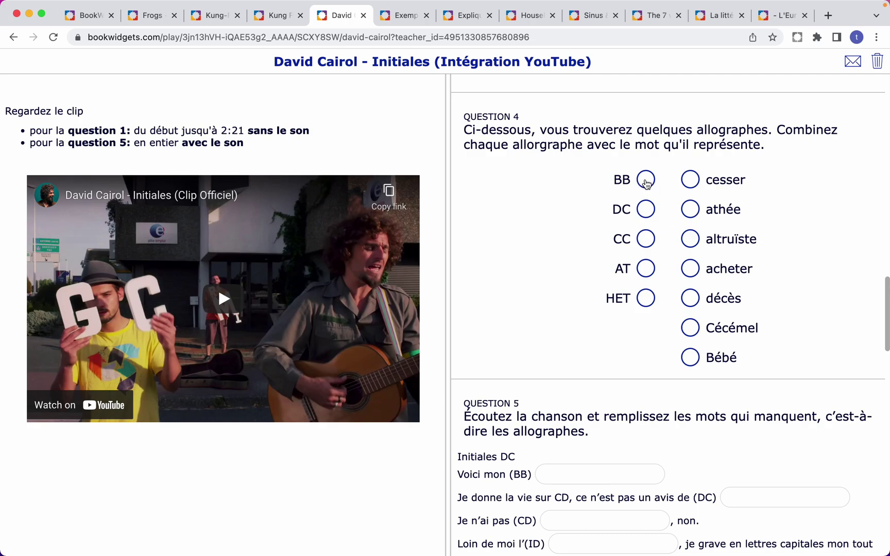
pyautogui.moveTo(646, 180); pyautogui.dragTo(688, 361)
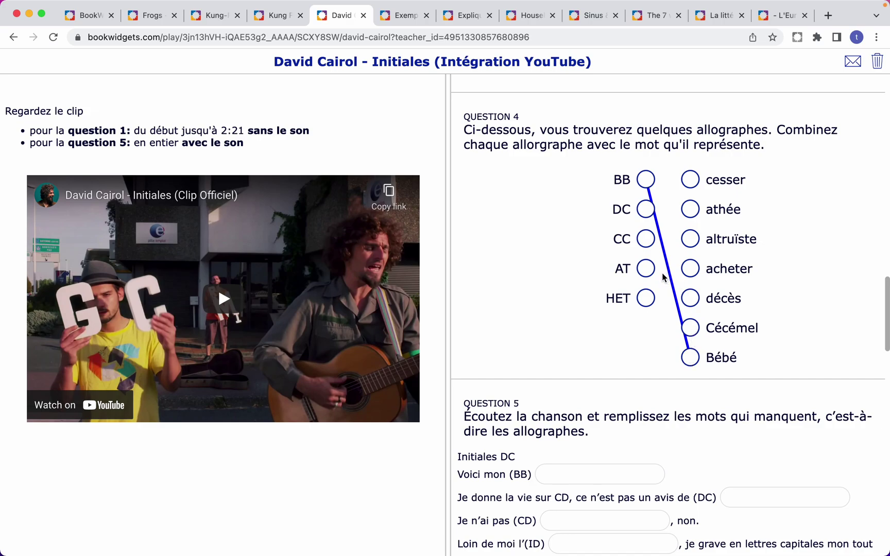
pyautogui.moveTo(645, 268); pyautogui.dragTo(690, 210)
# - Look through the rest of the Initiales worksheet down to the recording question, and open the Exemple TikTok worksheet
pyautogui.scroll(-15, 606, 256)
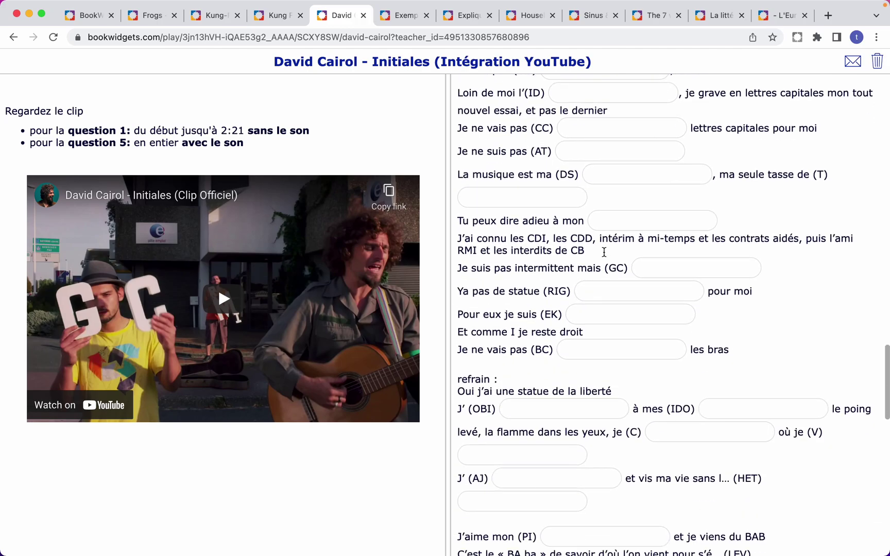
pyautogui.scroll(-10, 605, 256)
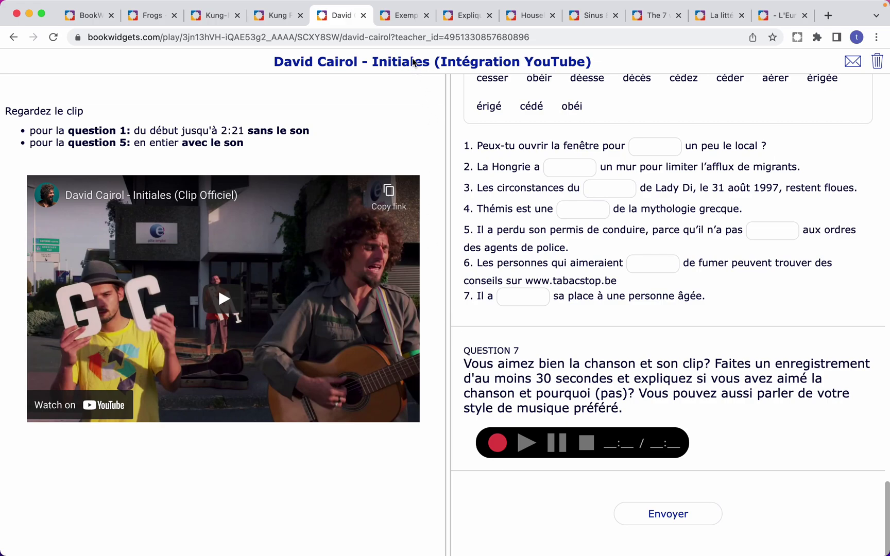
pyautogui.click(408, 21)
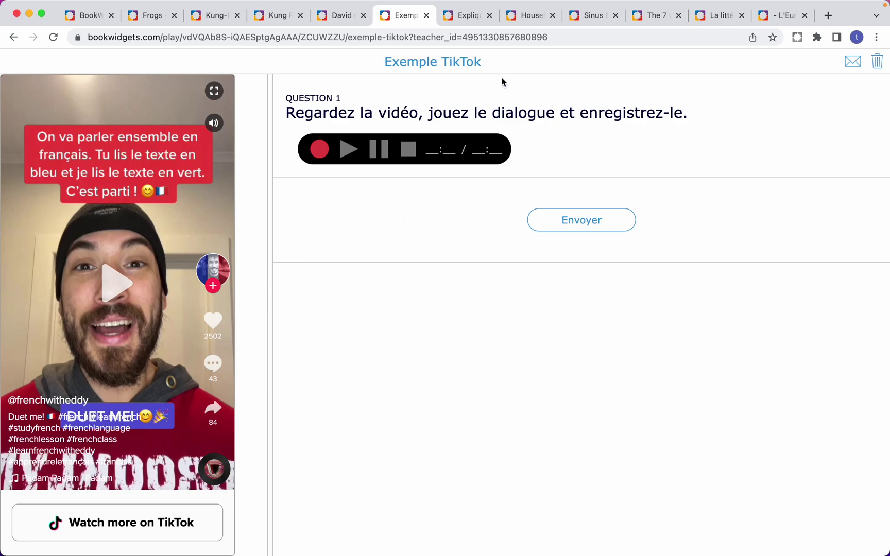
# - Open the Expliquer le chemin exercise, play part of its audio, and draw a thicker blue route from Promenade des Anglais to the swimming pool
pyautogui.click(468, 24)
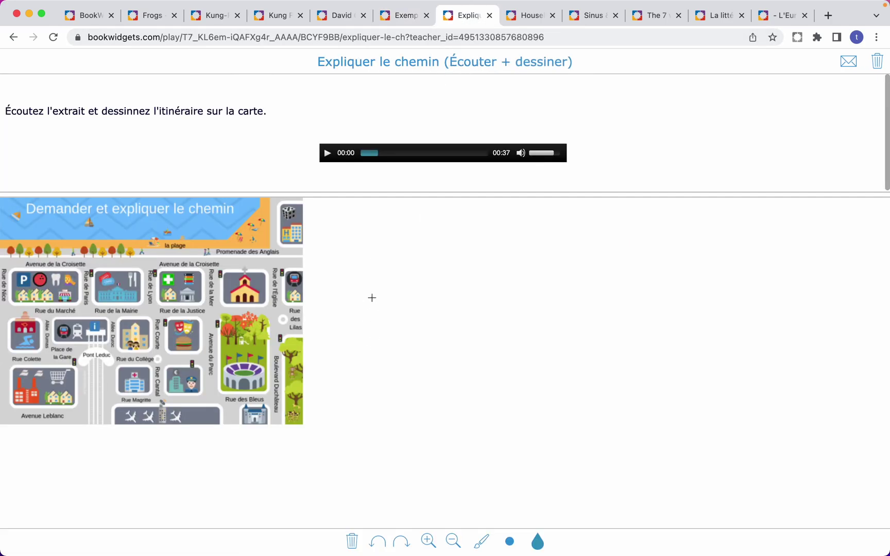
pyautogui.click(326, 153)
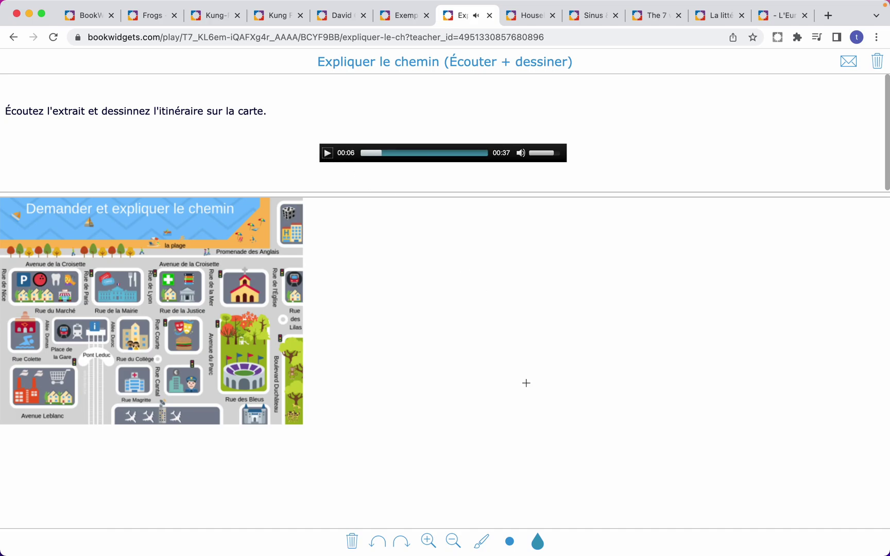
pyautogui.click(509, 543)
pyautogui.click(510, 509)
pyautogui.moveTo(275, 237)
pyautogui.mouseDown()
pyautogui.moveTo(268, 353)
pyautogui.moveTo(28, 359)
pyautogui.moveTo(35, 354)
pyautogui.moveTo(21, 338)
pyautogui.moveTo(10, 350)
pyautogui.moveTo(40, 356)
pyautogui.mouseUp()
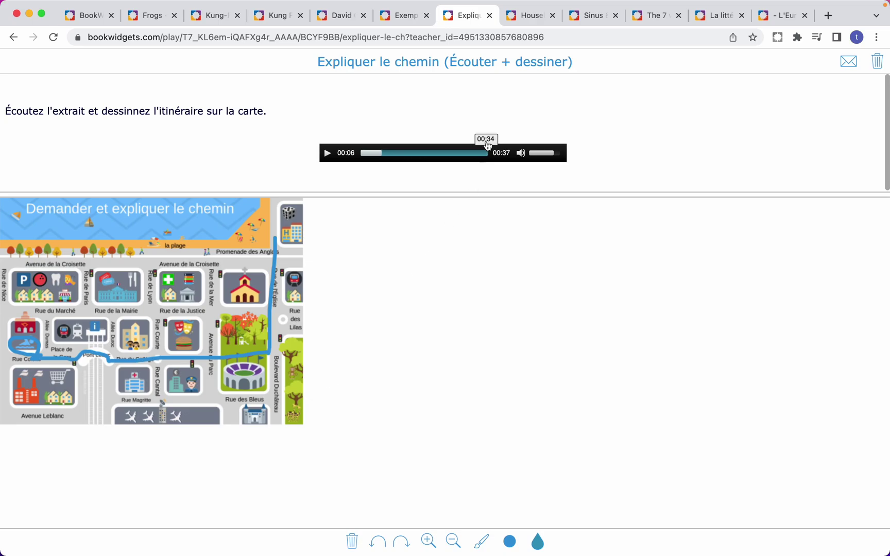
# - Open the Household chores randomizer and spin its three picture reels twice
pyautogui.click(526, 21)
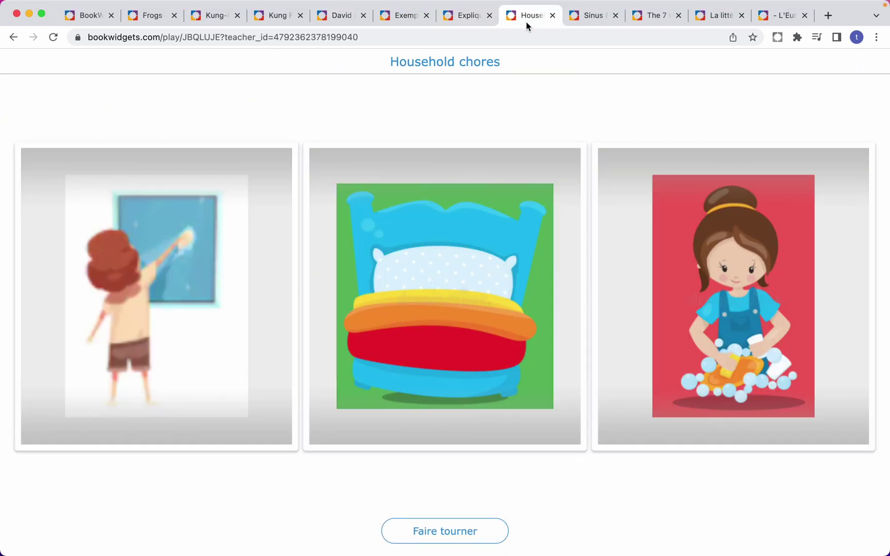
pyautogui.click(410, 532)
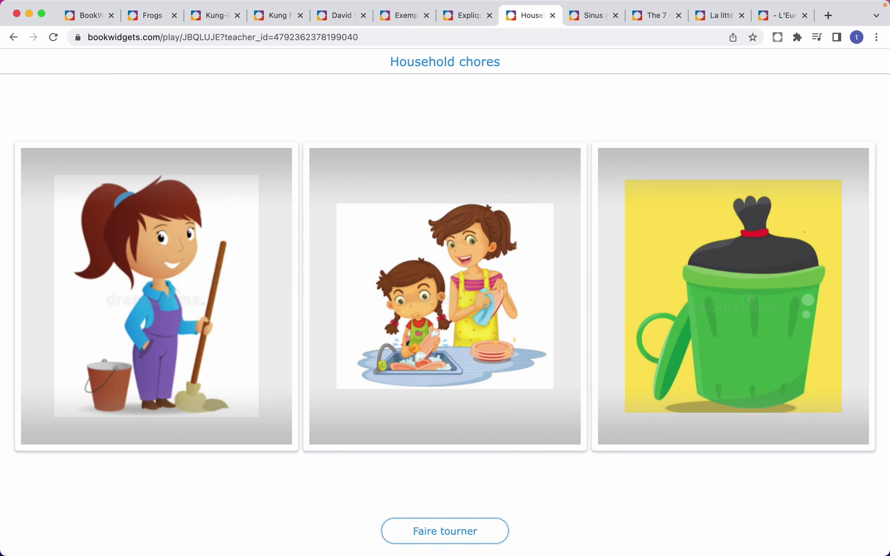
pyautogui.click(426, 534)
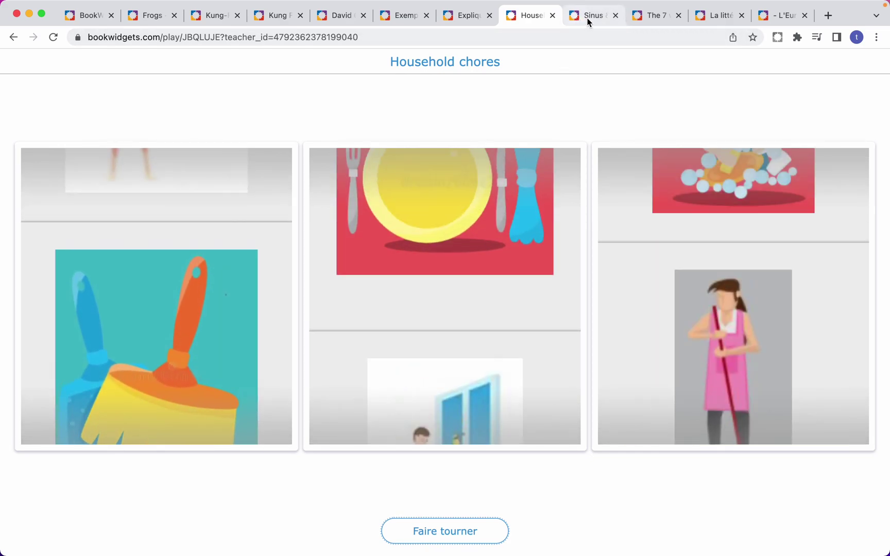
# - Open the Sine & Cosine graph and set parameter a to 1.3 and parameter b to 1.1
pyautogui.click(588, 18)
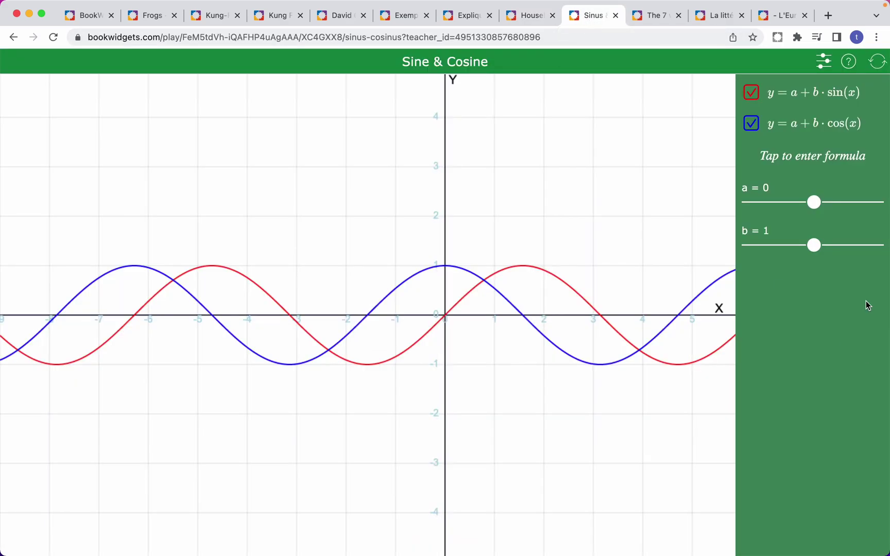
pyautogui.moveTo(813, 206)
pyautogui.mouseDown()
pyautogui.moveTo(790, 203)
pyautogui.moveTo(830, 204)
pyautogui.mouseUp()
pyautogui.moveTo(813, 244)
pyautogui.mouseDown()
pyautogui.moveTo(863, 256)
pyautogui.moveTo(821, 246)
pyautogui.mouseUp()
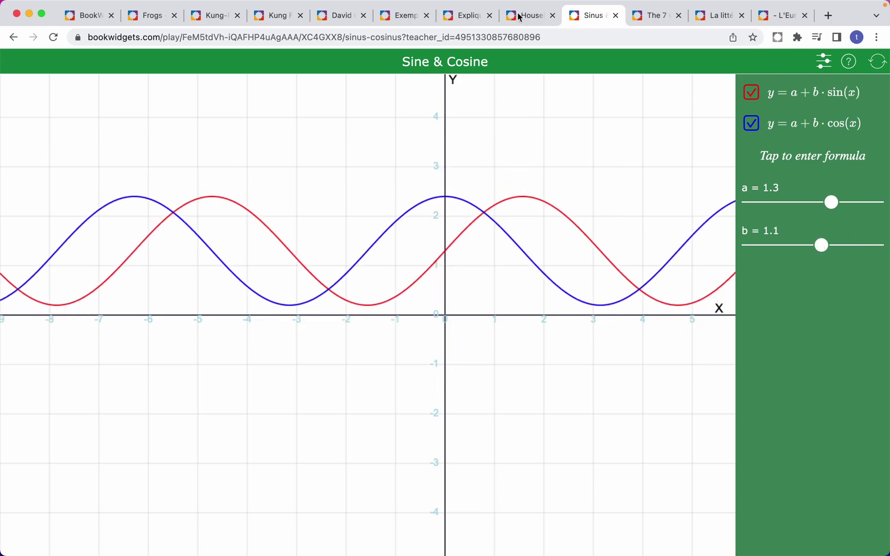
# - Open the 7 wonders world map and view the videos attached to the Mexico, Brazil and China hotspots
pyautogui.click(658, 20)
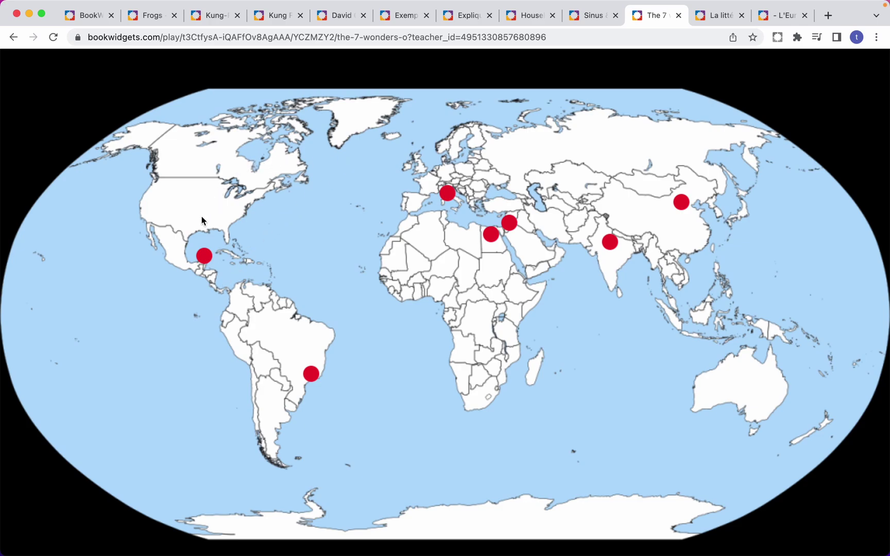
pyautogui.click(205, 262)
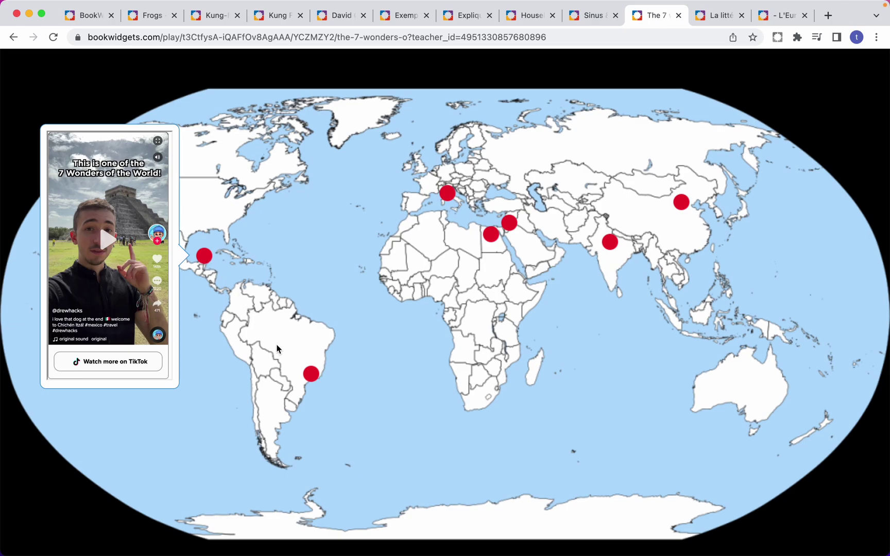
pyautogui.click(311, 374)
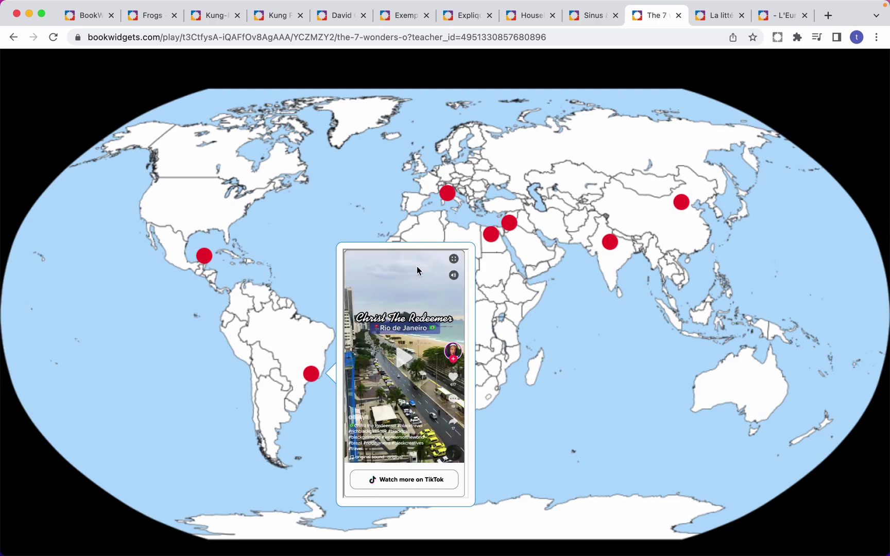
pyautogui.click(686, 206)
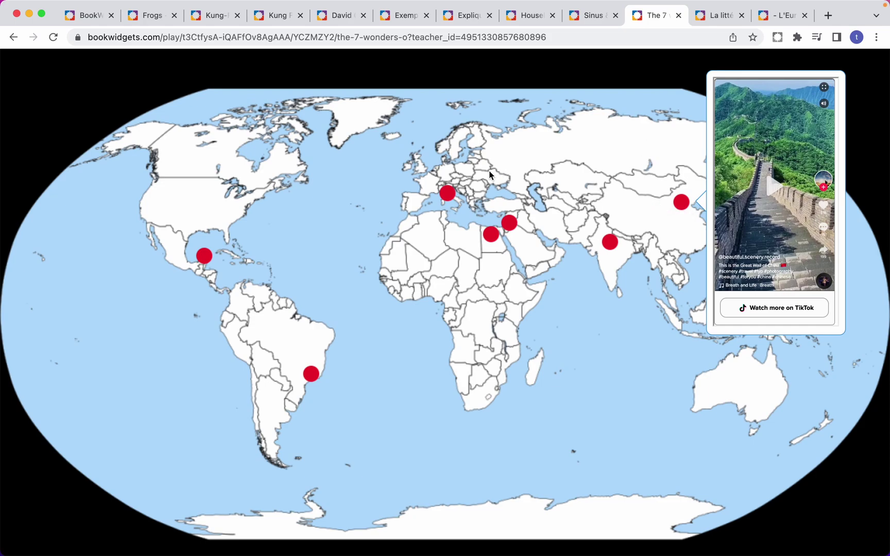
# - Open the La littérature française planner, look over its list of periods, and open the Le 16e siècle activity
pyautogui.click(703, 24)
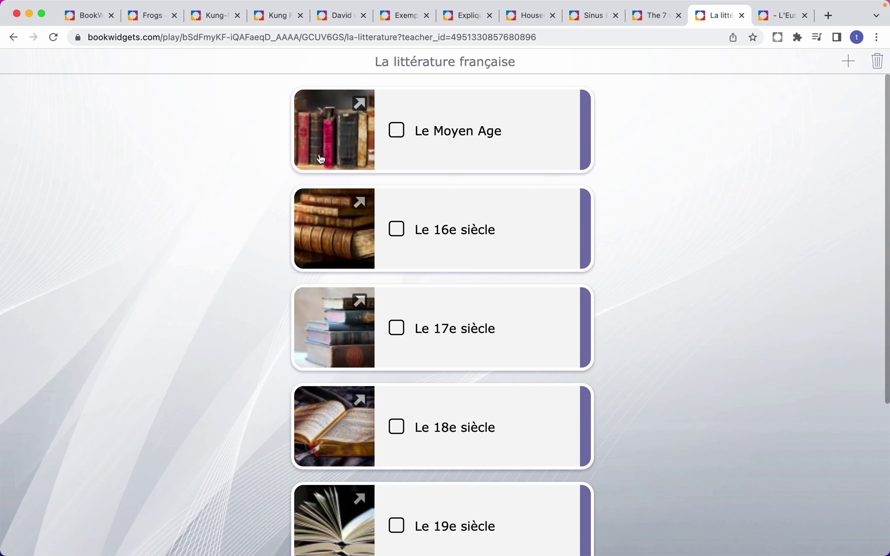
pyautogui.scroll(-5, 308, 265)
pyautogui.scroll(5, 307, 265)
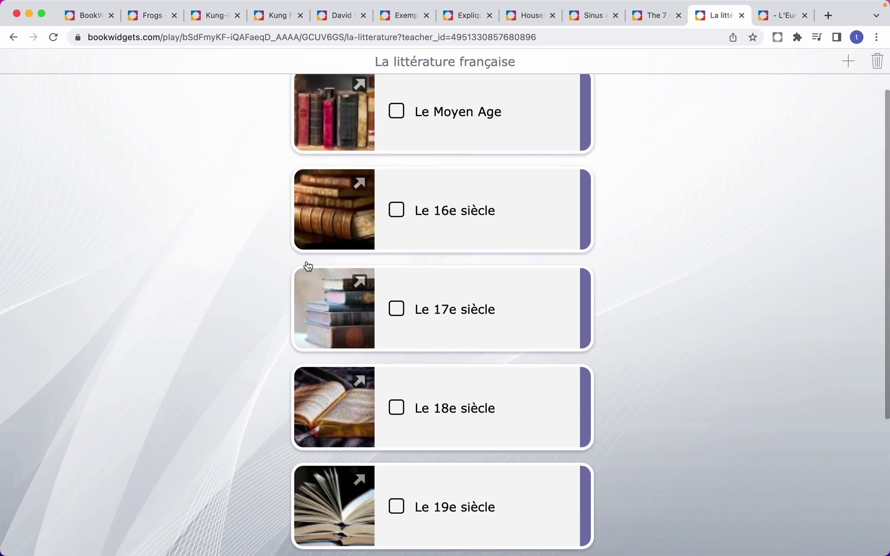
pyautogui.click(328, 235)
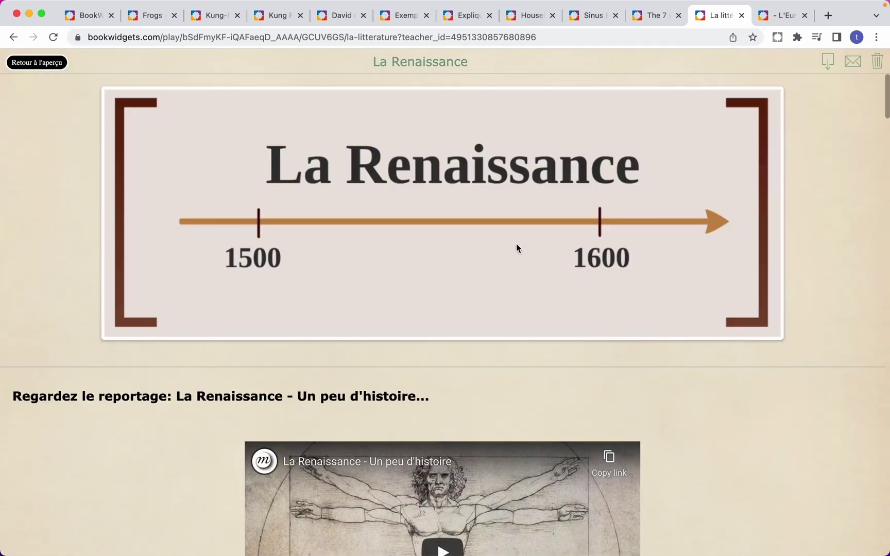
# - Look through the La Renaissance worksheet from the introductory video and poem to the question about the Latin poet
pyautogui.scroll(-10, 593, 251)
pyautogui.scroll(-18, 592, 250)
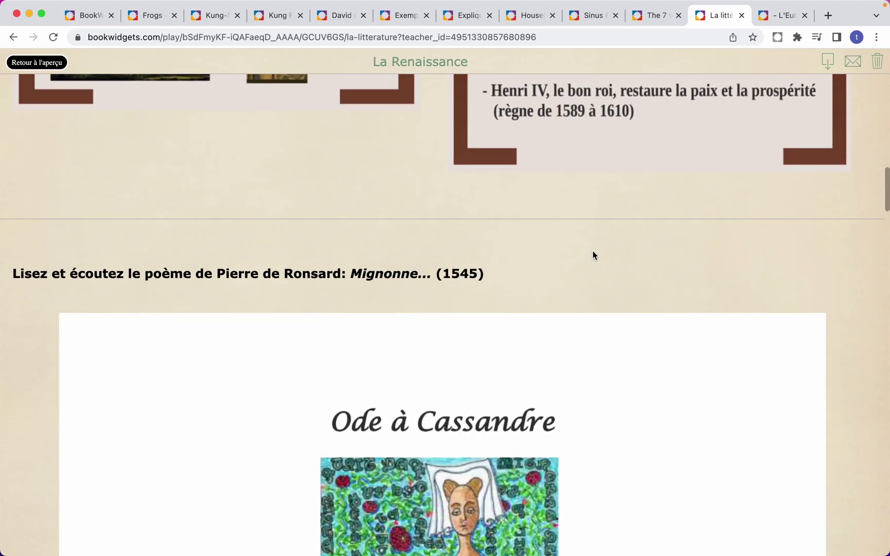
pyautogui.scroll(-10, 592, 253)
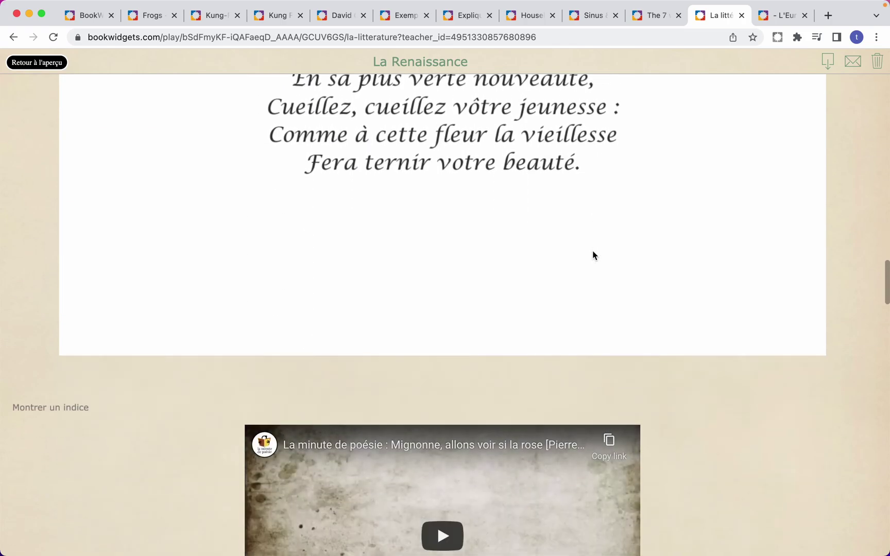
pyautogui.scroll(-4, 592, 250)
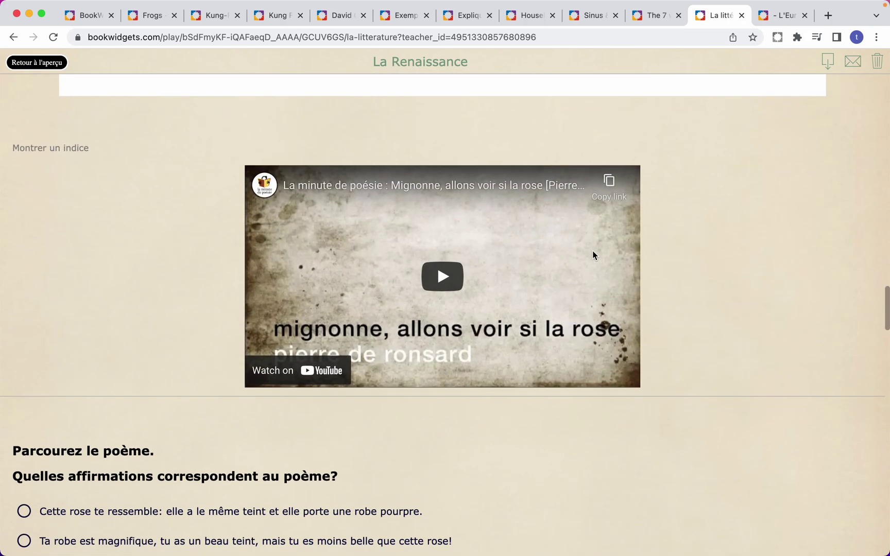
pyautogui.scroll(-14, 593, 250)
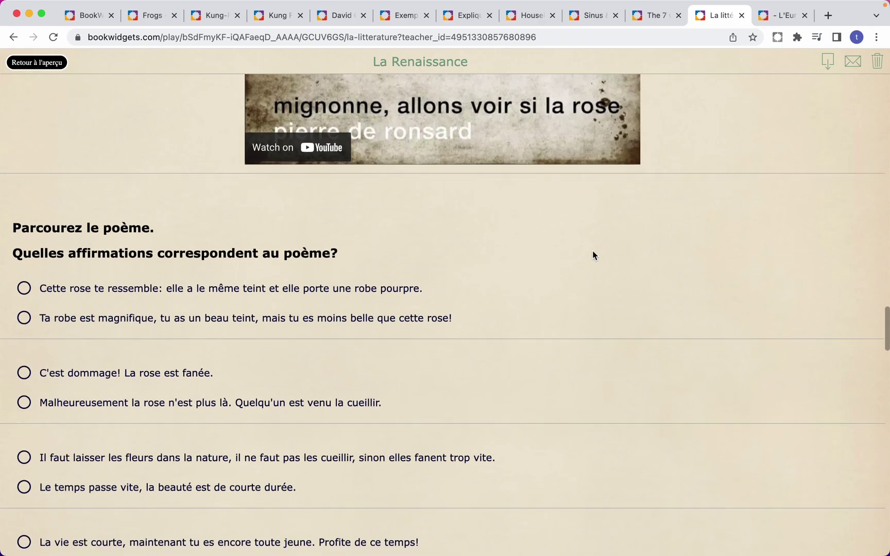
pyautogui.scroll(-12, 593, 251)
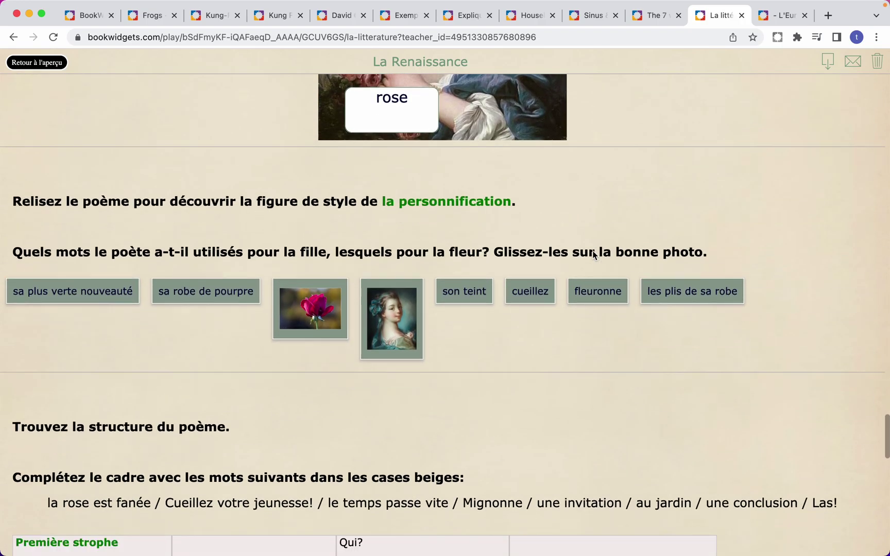
pyautogui.scroll(-5, 592, 251)
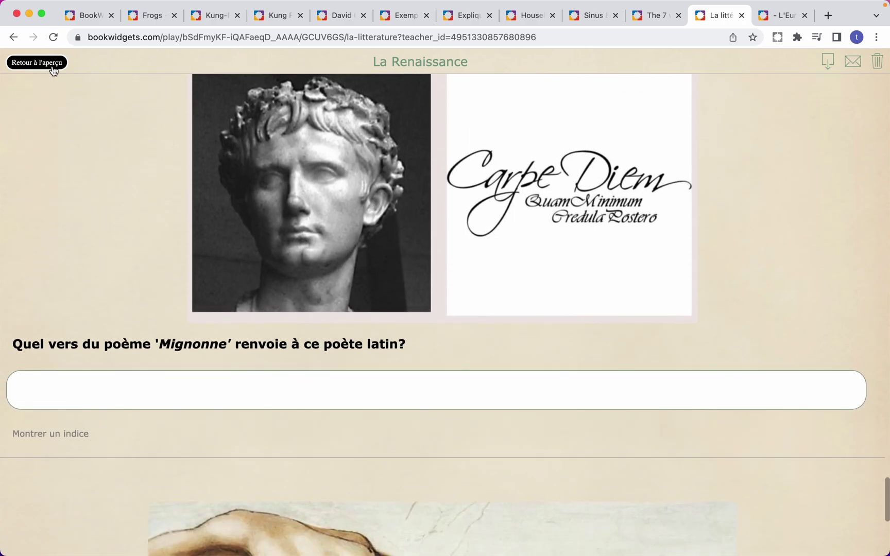
# - Return to the planner overview, mark Le 16e siècle as completed, and open the La ligne du temps activity
pyautogui.click(43, 70)
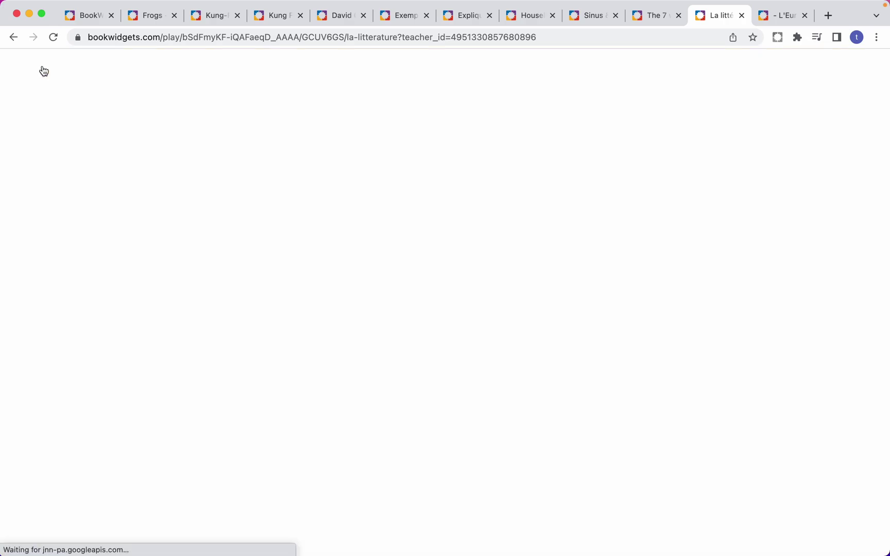
pyautogui.click(395, 235)
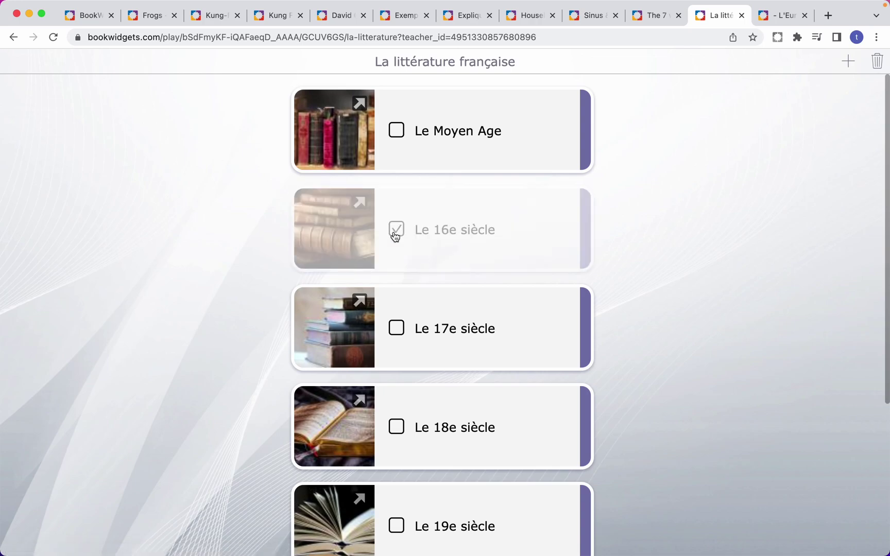
pyautogui.scroll(-5, 230, 363)
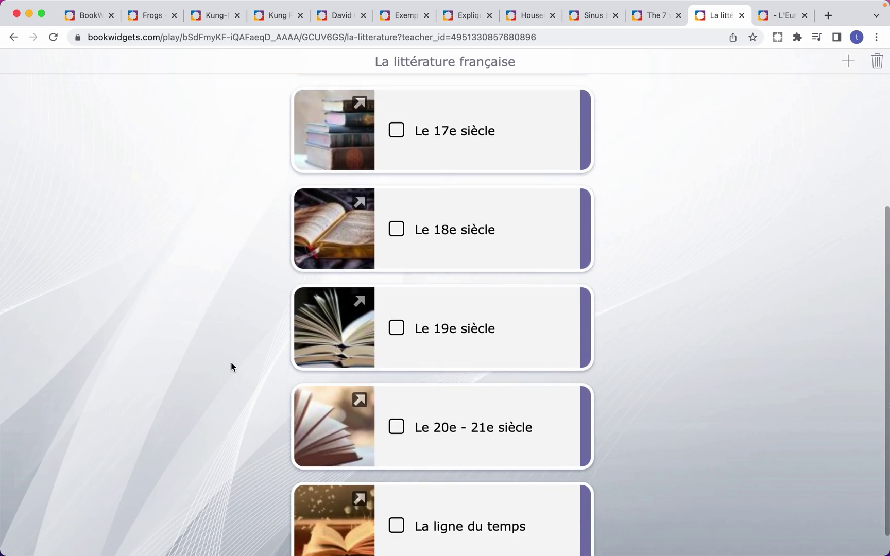
pyautogui.click(342, 509)
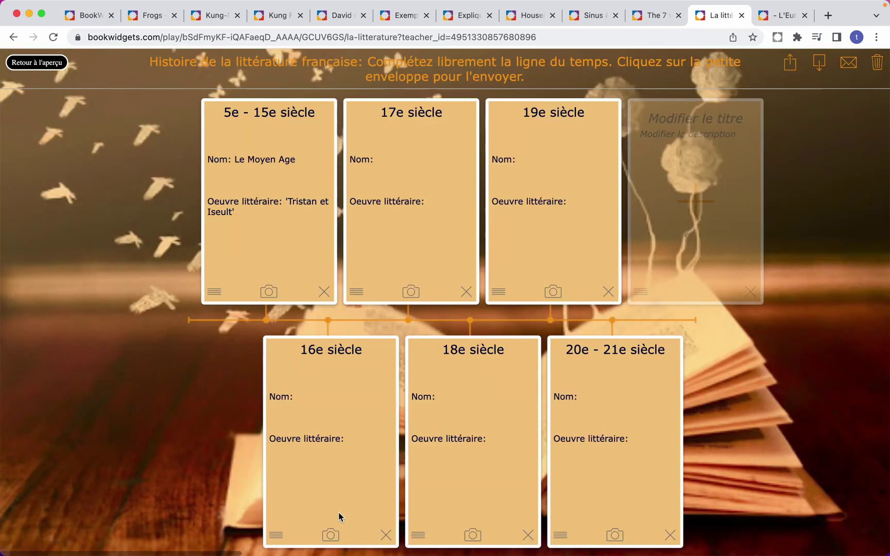
# - Return to the planner overview and open the teacher account from the BookWidgets French home page
pyautogui.click(58, 70)
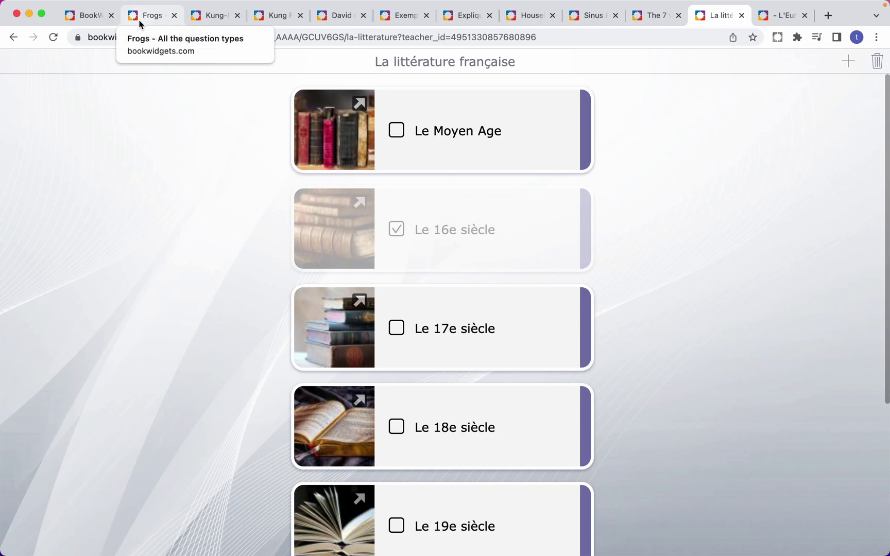
pyautogui.click(93, 17)
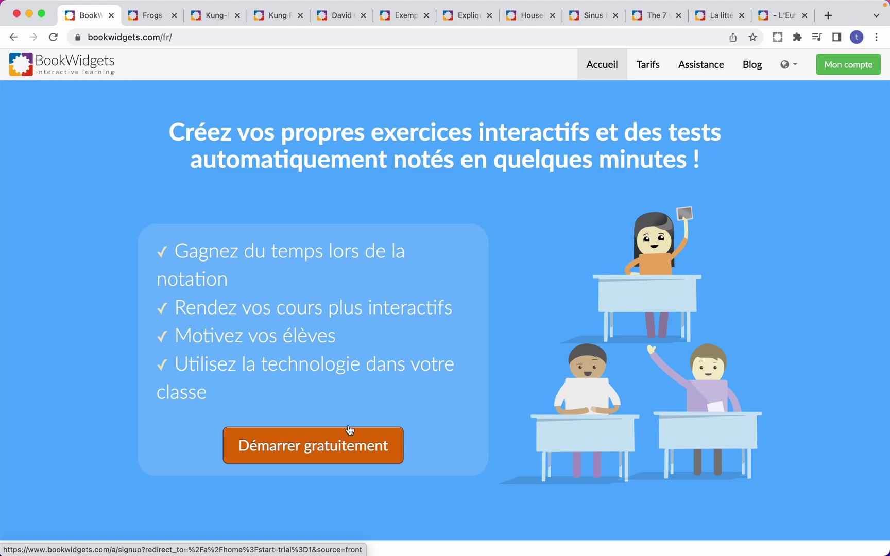
pyautogui.click(849, 72)
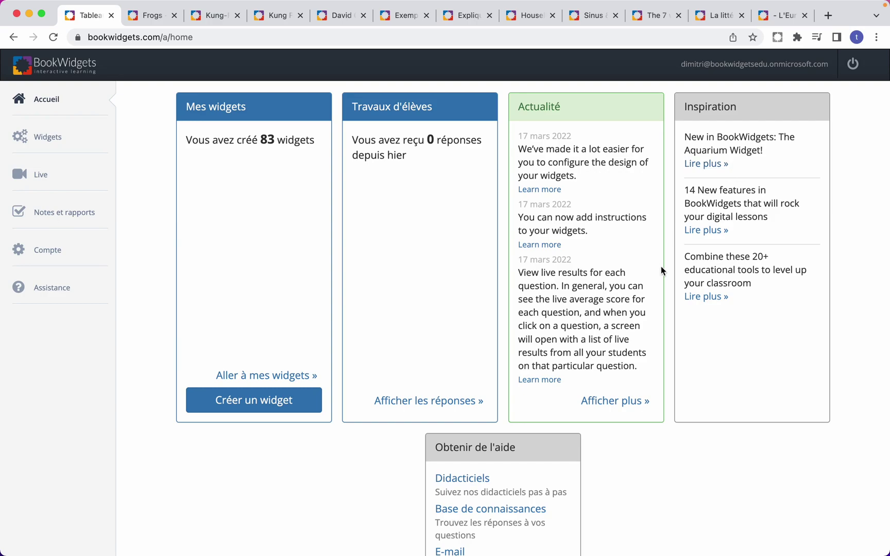
# - Look over the account dashboard, then start creating a new widget from the Mes widgets list
pyautogui.scroll(-3, 581, 478)
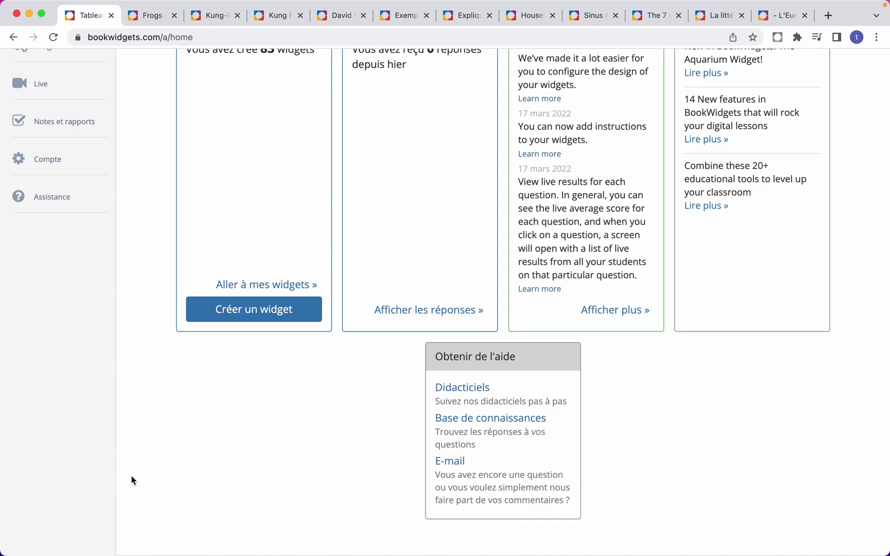
pyautogui.scroll(3, 131, 481)
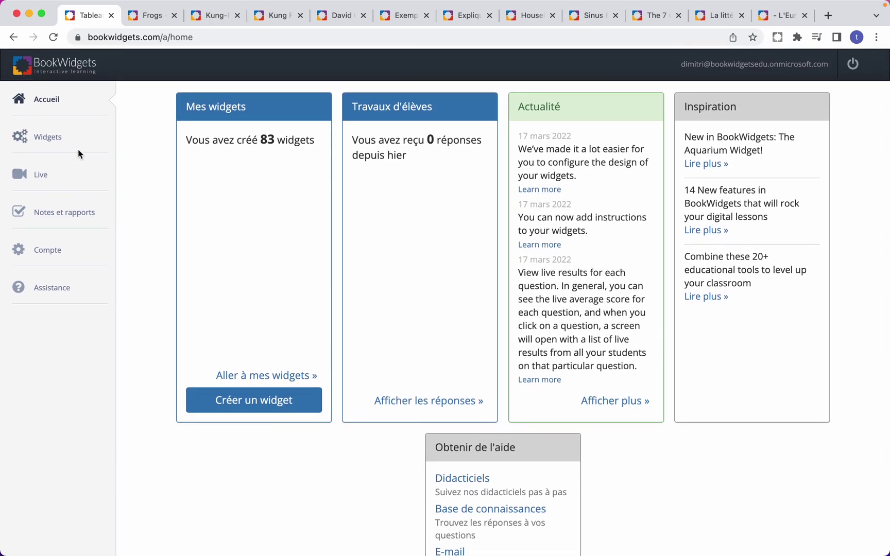
pyautogui.click(54, 144)
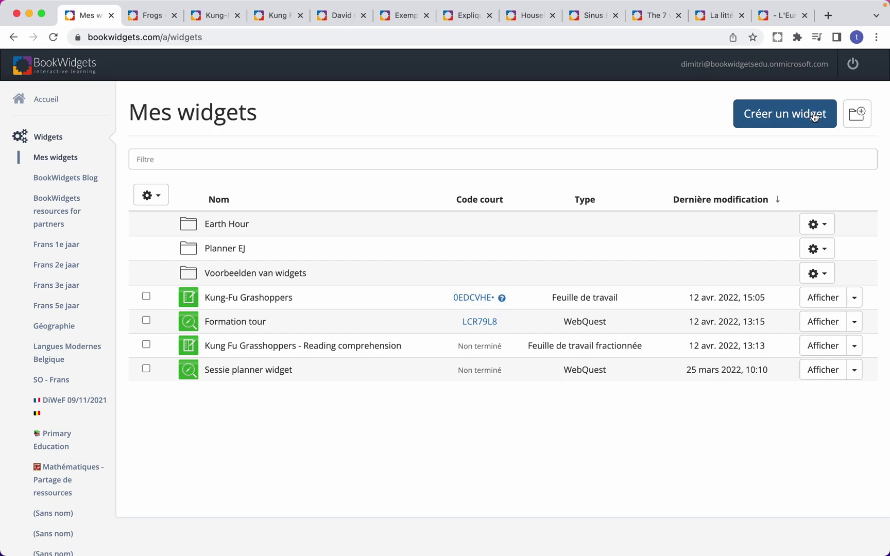
pyautogui.click(797, 115)
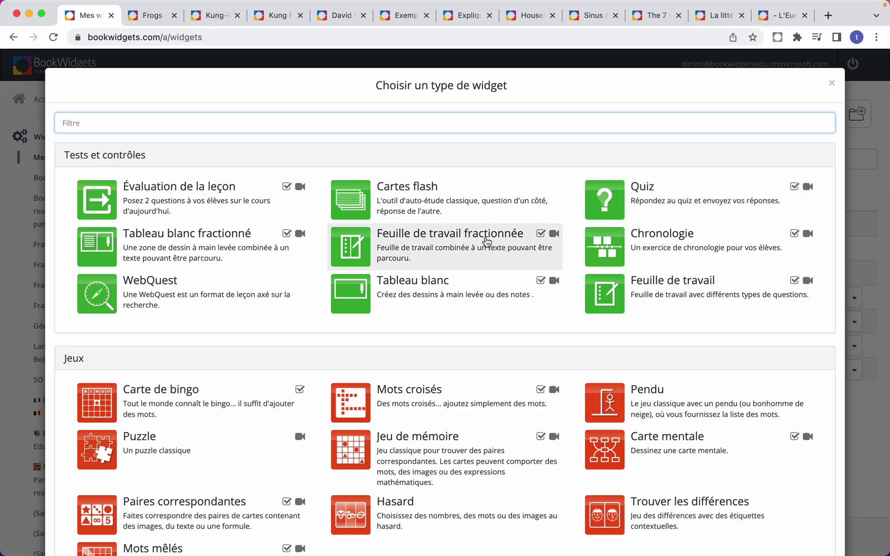
# - Revisit the Frogs quiz, glance at the Kung-Fu Grashoppers worksheet for comparison, and view the quiz's question 15 and question overview
pyautogui.click(161, 21)
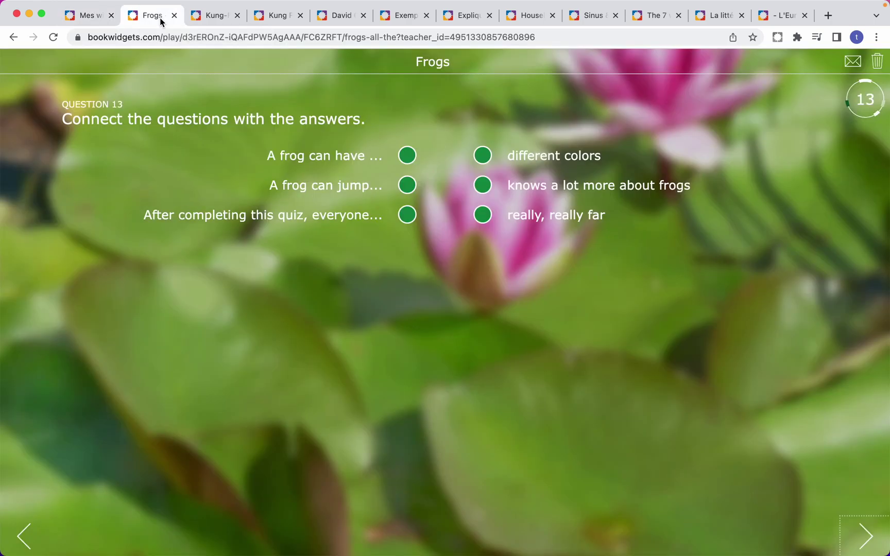
pyautogui.click(16, 538)
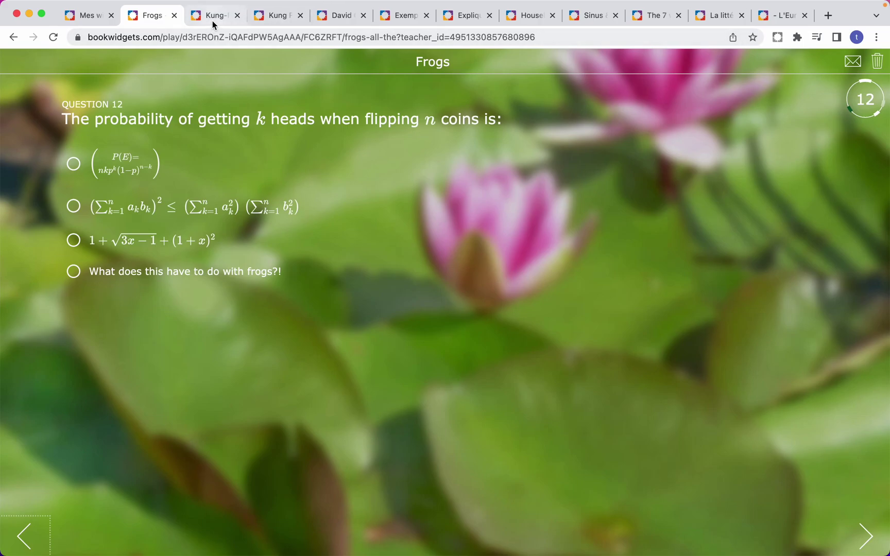
pyautogui.click(213, 17)
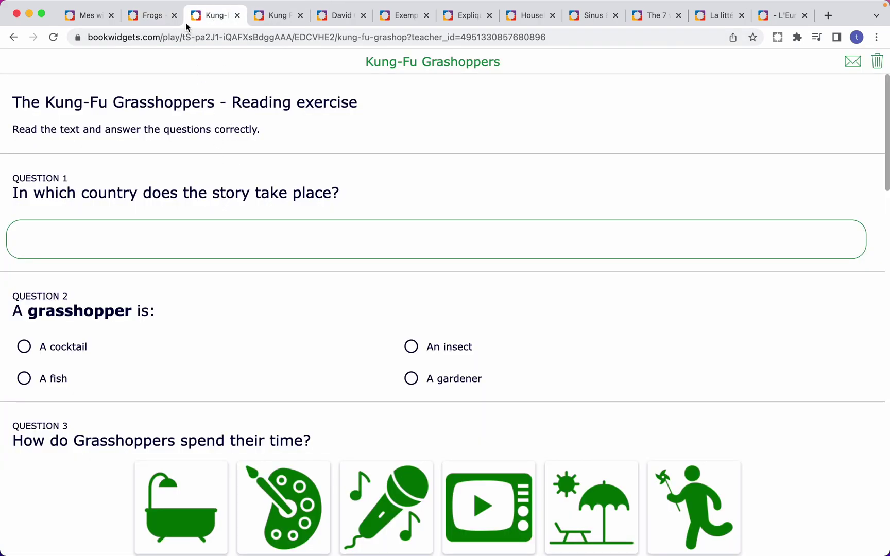
pyautogui.click(151, 18)
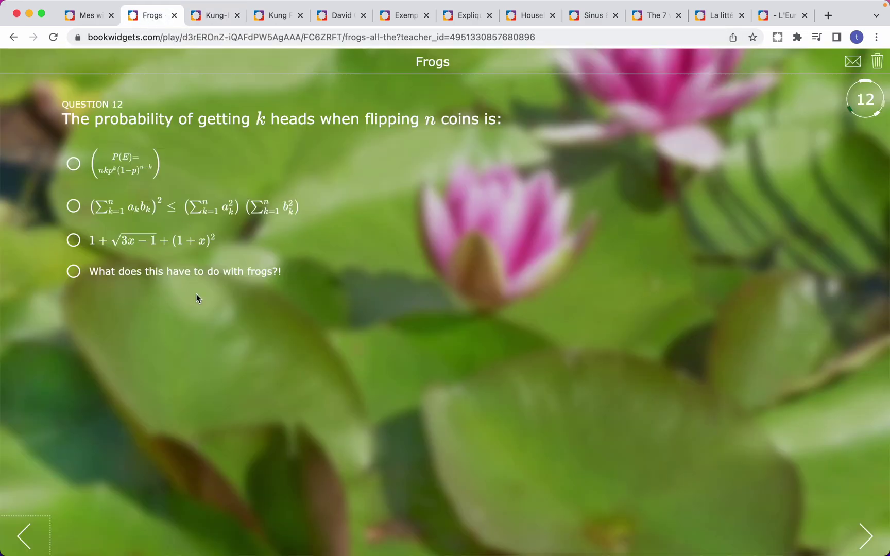
pyautogui.click(868, 532)
pyautogui.click(869, 532)
pyautogui.click(868, 532)
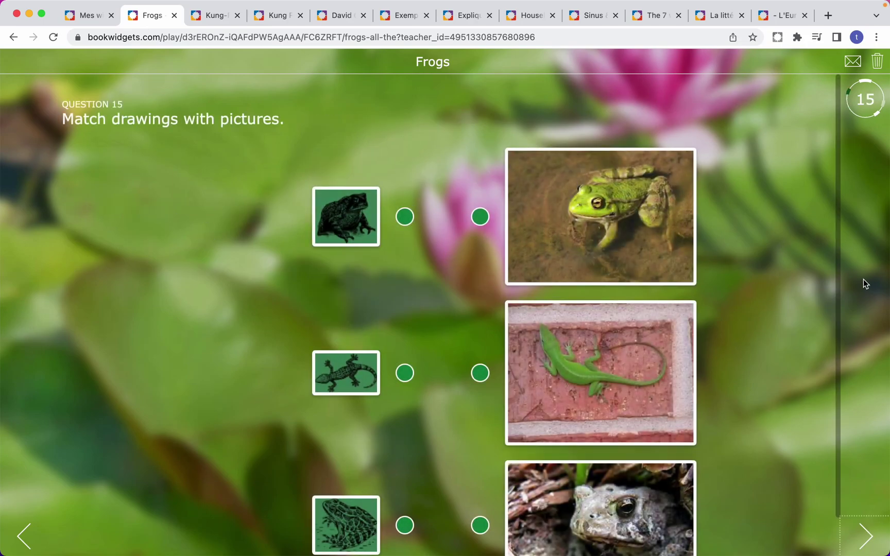
pyautogui.click(861, 102)
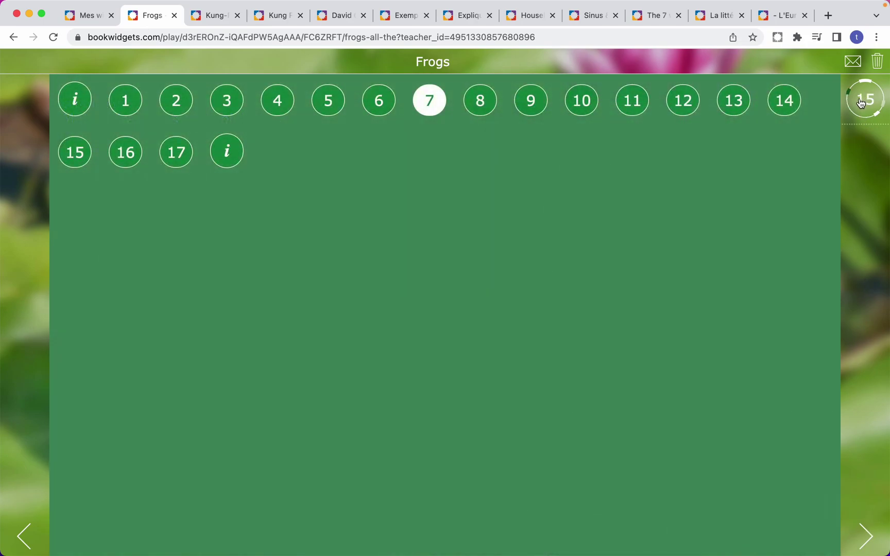
pyautogui.click(861, 102)
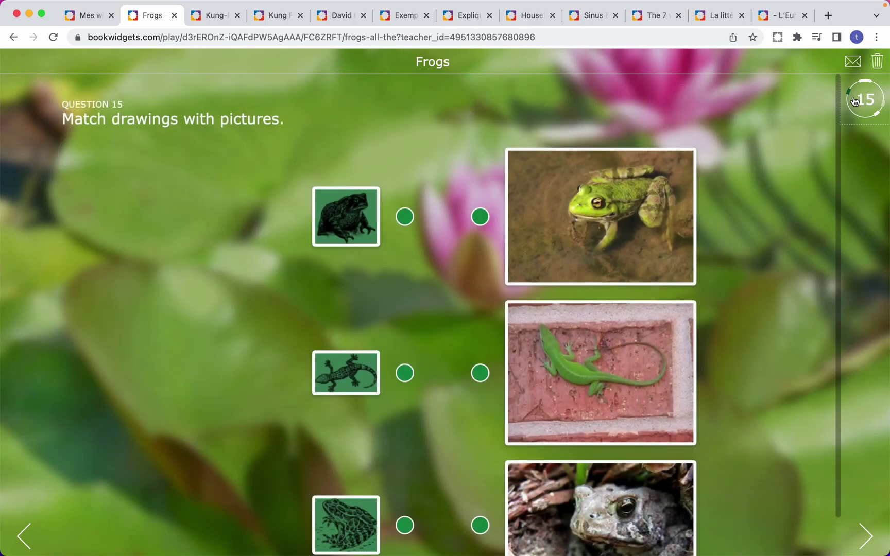
# - Look through the Kung-Fu Grashoppers worksheet and the story text beside the questions in the Kung Fu Grasshoppers - Reading comprehension split worksheet
pyautogui.click(212, 18)
pyautogui.scroll(-5, 350, 185)
pyautogui.scroll(-6, 350, 185)
pyautogui.scroll(1, 350, 185)
pyautogui.scroll(10, 350, 184)
pyautogui.click(271, 17)
pyautogui.scroll(15, 481, 323)
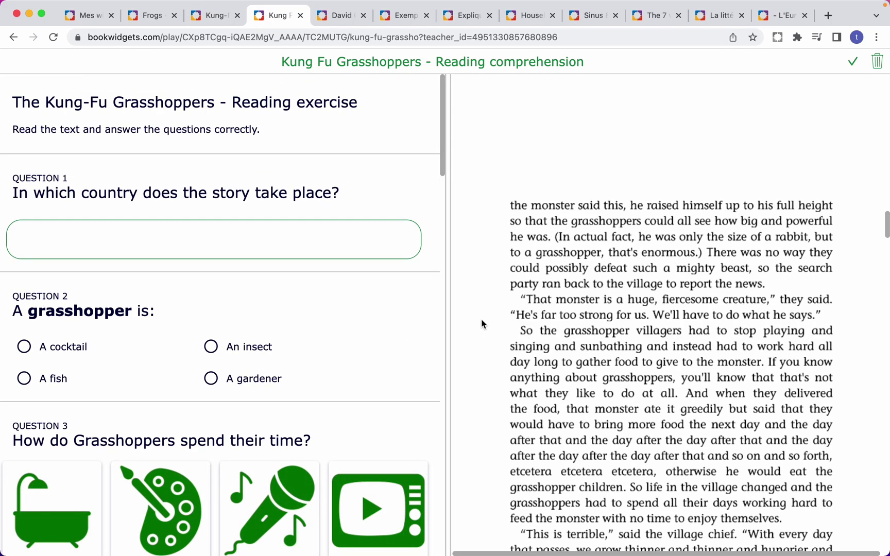
pyautogui.scroll(5, 481, 323)
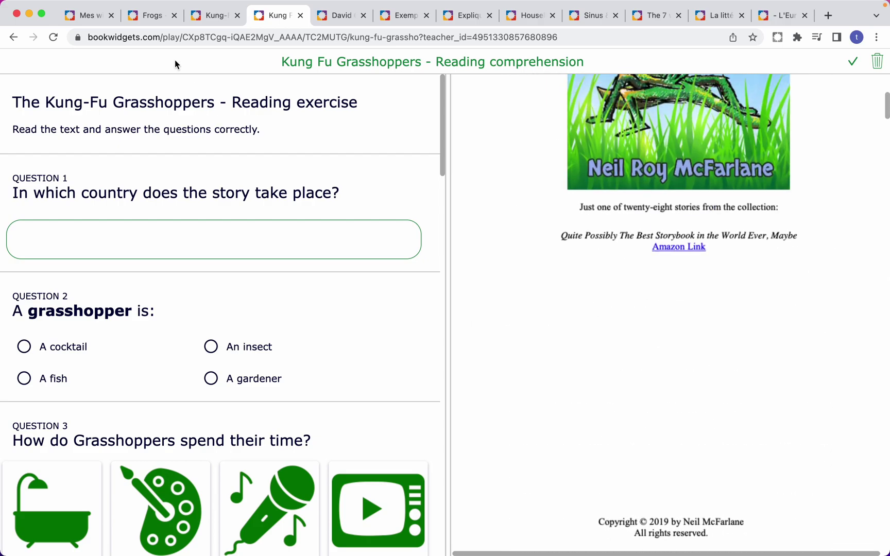
# - Return to the widget type chooser and look through its categories from Tests et contrôles to Divers
pyautogui.click(92, 20)
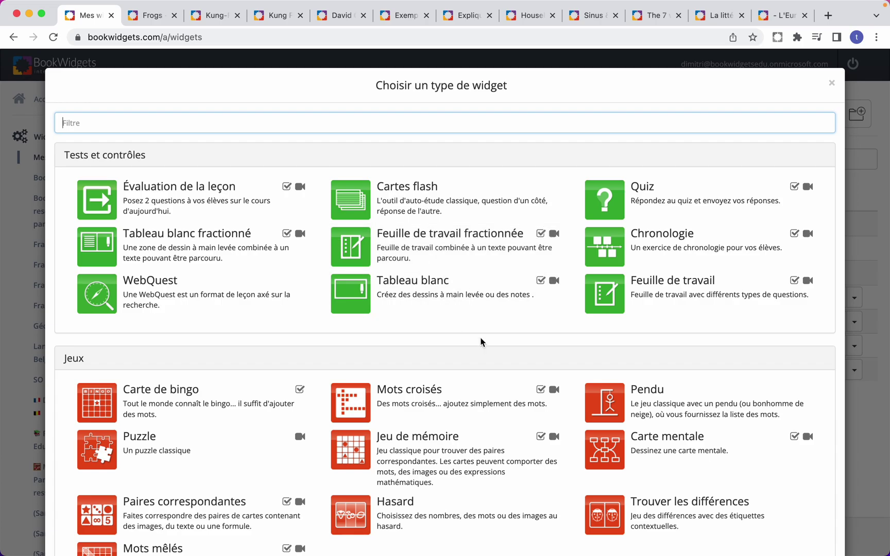
pyautogui.scroll(-3, 483, 371)
pyautogui.scroll(-1, 483, 371)
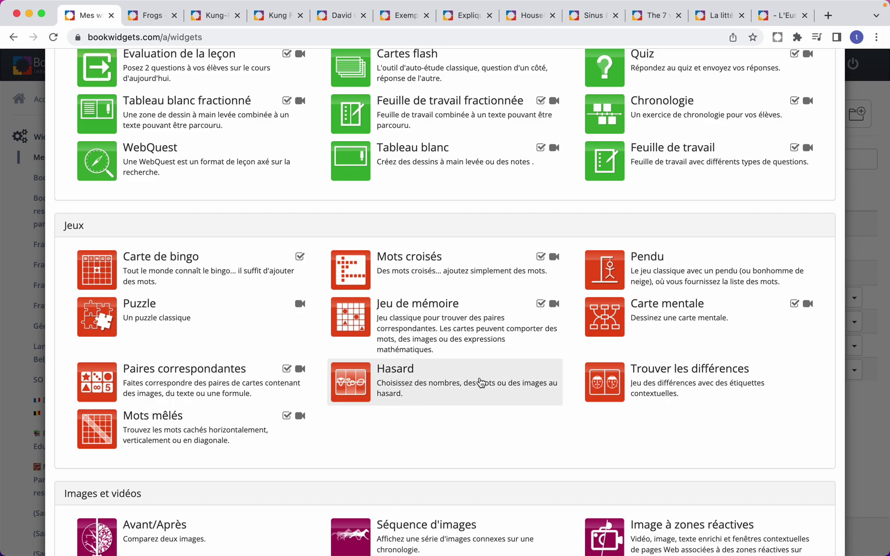
pyautogui.scroll(-8, 479, 382)
pyautogui.scroll(-2, 480, 382)
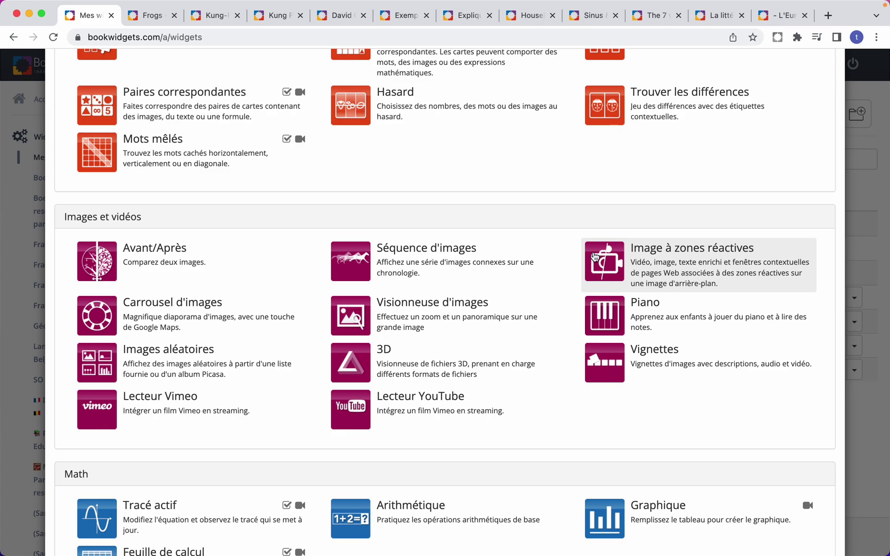
pyautogui.scroll(-5, 546, 272)
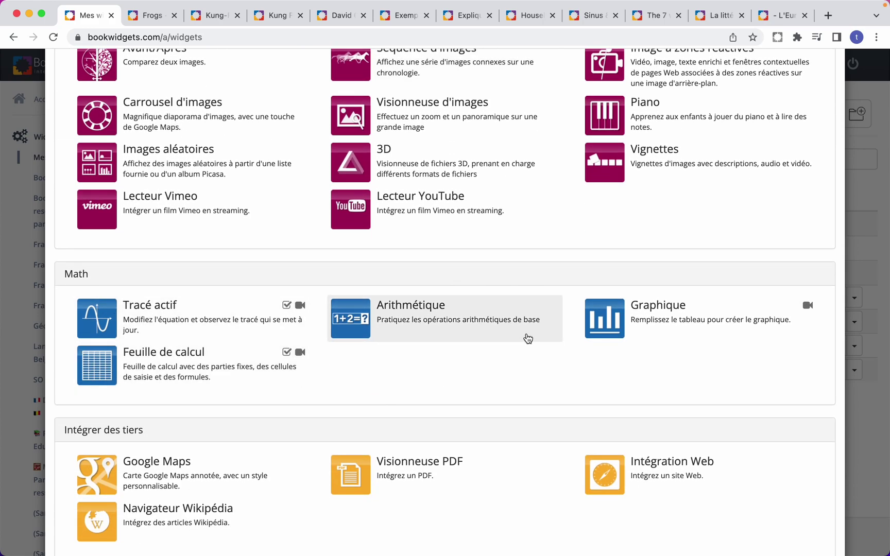
pyautogui.scroll(-5, 527, 338)
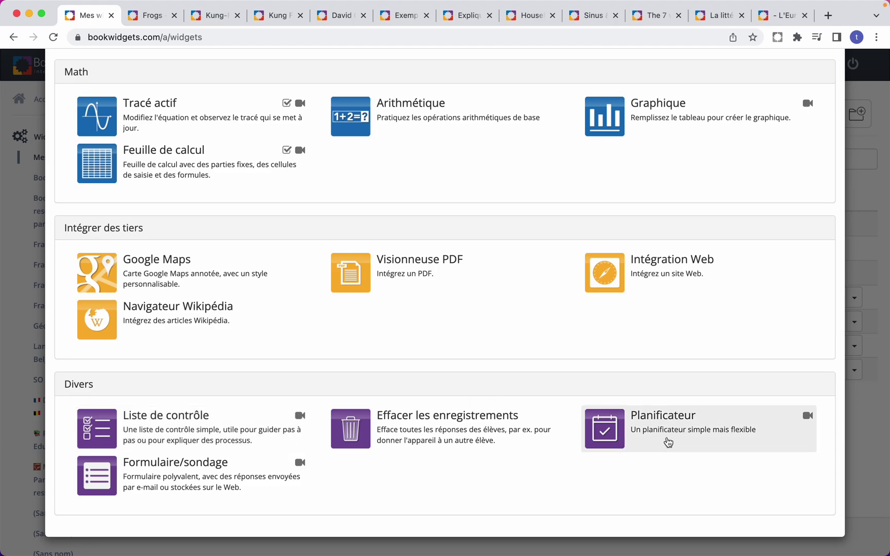
pyautogui.scroll(15, 668, 443)
pyautogui.scroll(3, 668, 443)
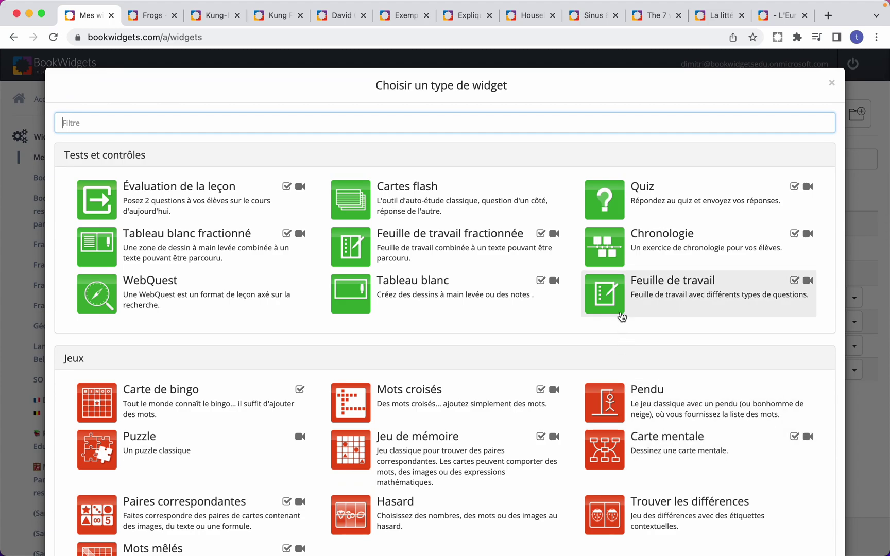
# - Create a Feuille de travail widget and name it "Union européenne"
pyautogui.click(700, 293)
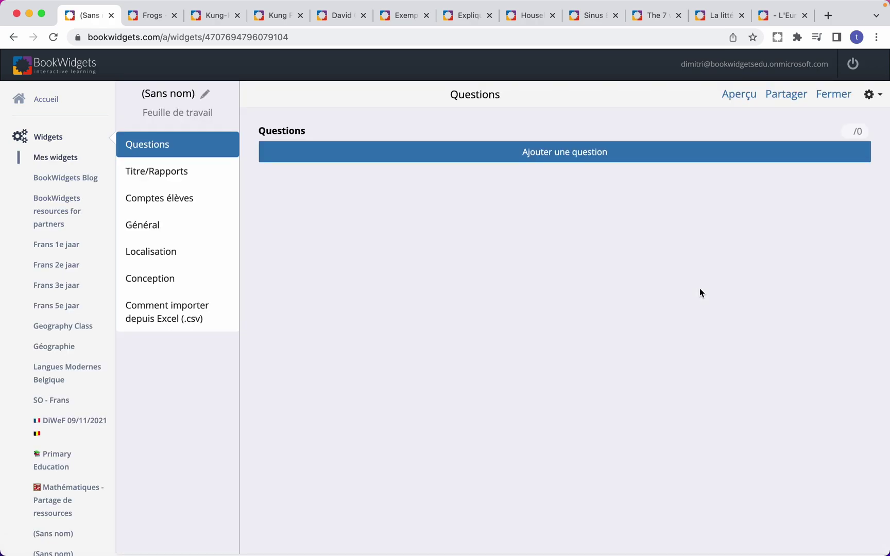
pyautogui.click(189, 98)
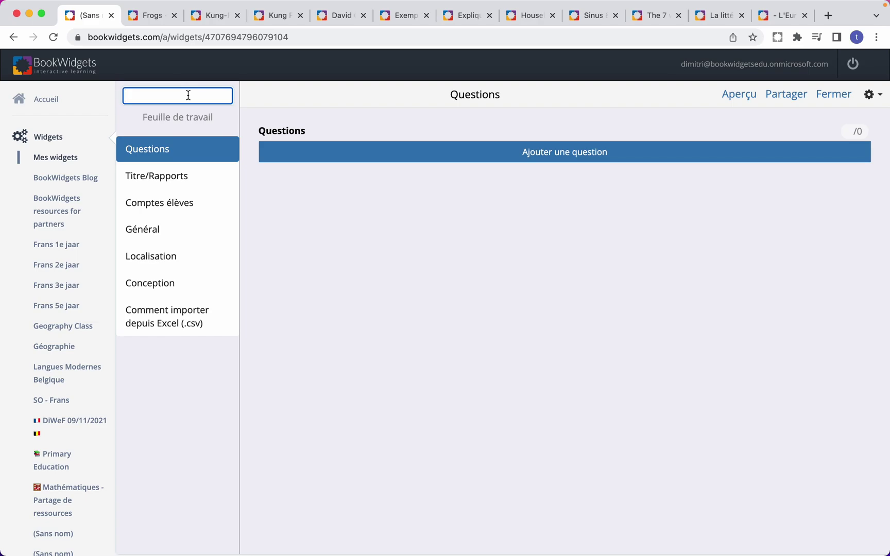
pyautogui.write('Union européenne')
pyautogui.click(163, 149)
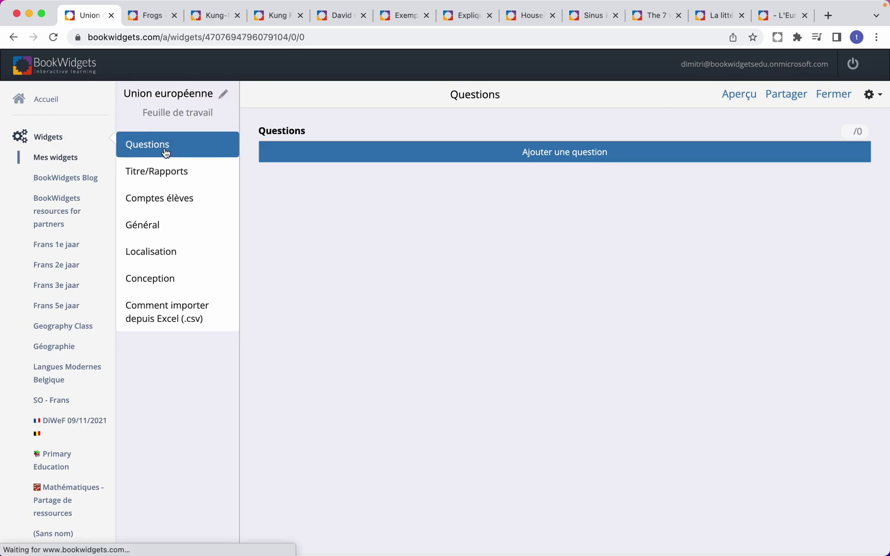
# - Look through the available question types and add a Question à choix multiple to the worksheet
pyautogui.click(527, 159)
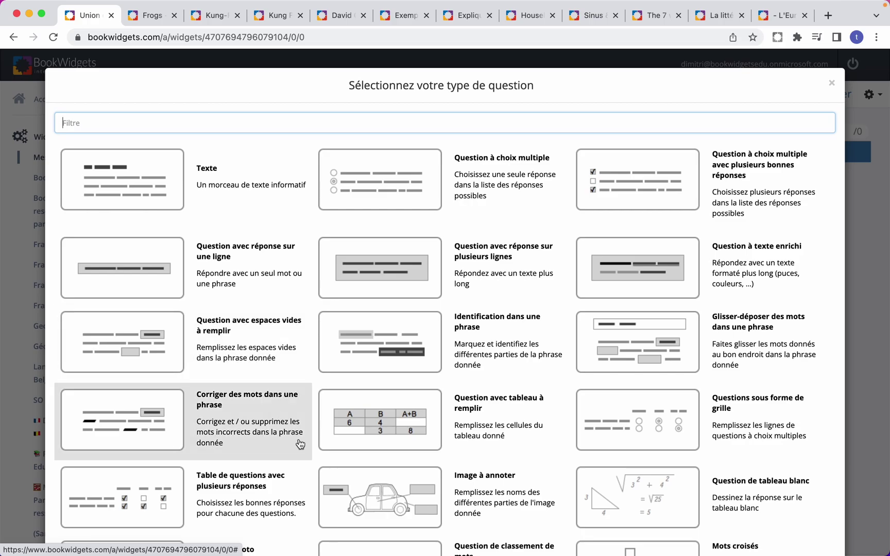
pyautogui.scroll(-5, 405, 506)
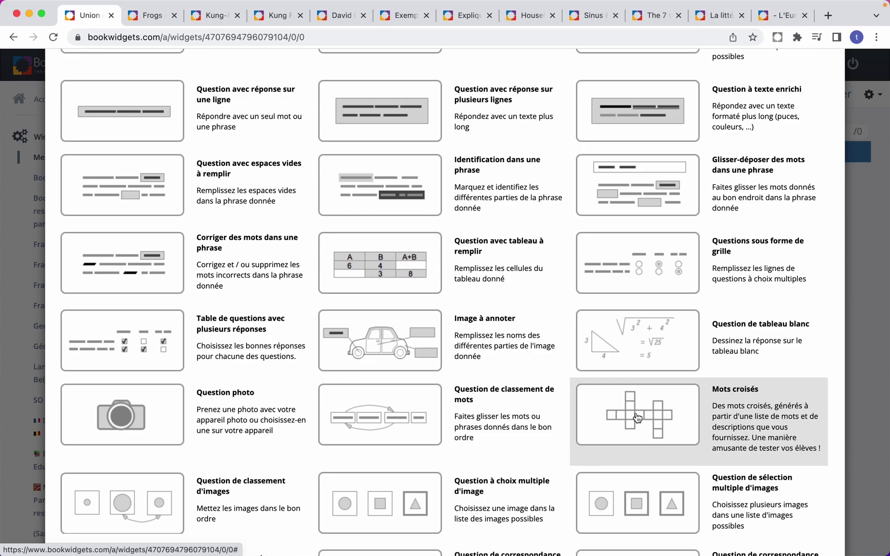
pyautogui.scroll(-8, 543, 410)
pyautogui.scroll(-5, 543, 411)
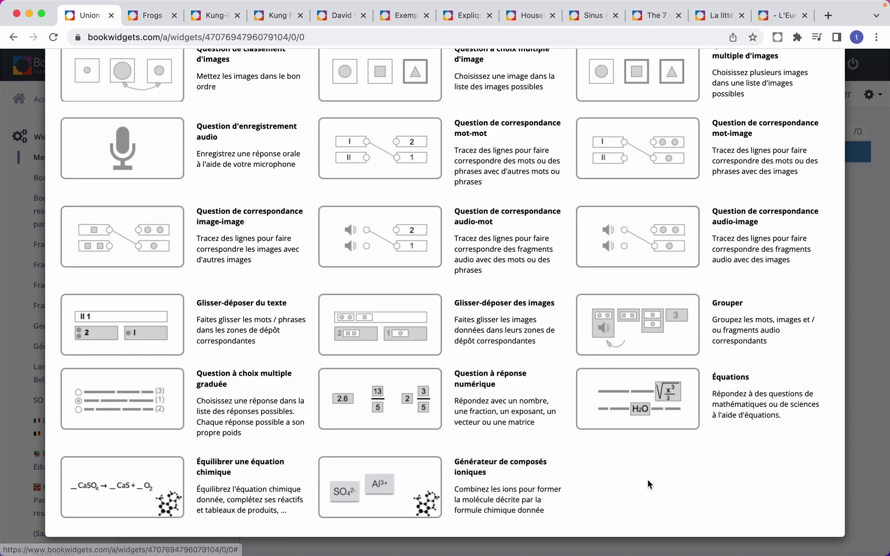
pyautogui.scroll(15, 649, 484)
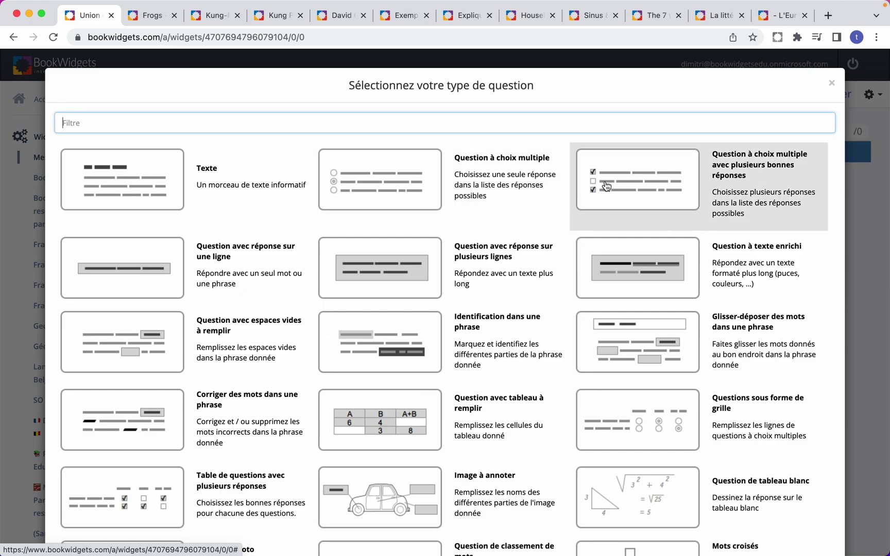
pyautogui.click(482, 175)
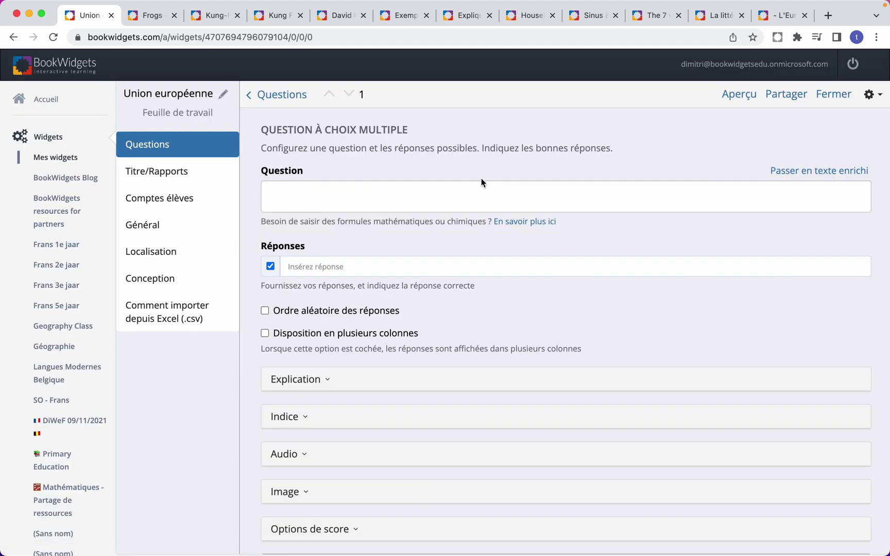
# - Enter "Quelle est la capitale de la Belgique?" as the text of the multiple-choice question
pyautogui.click(481, 186)
pyautogui.write('Quell')
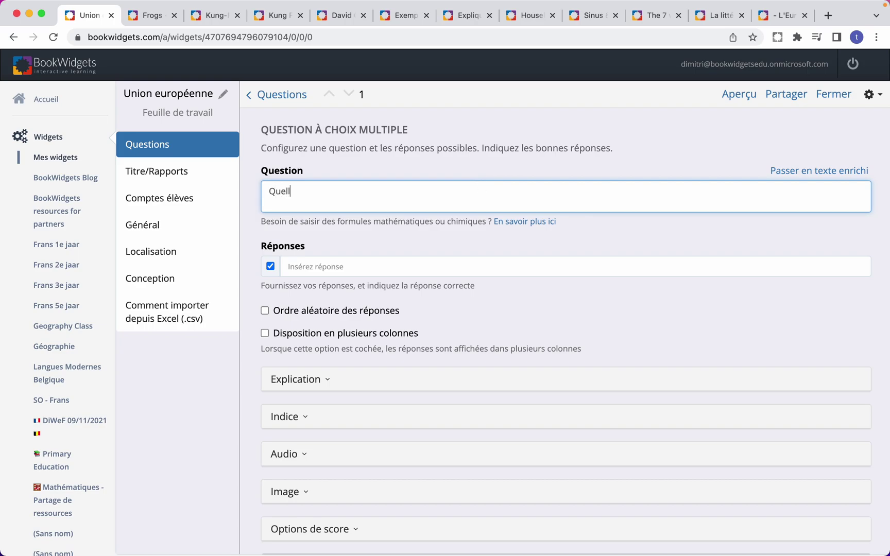
pyautogui.write('e est la capitale de la Belgique?')
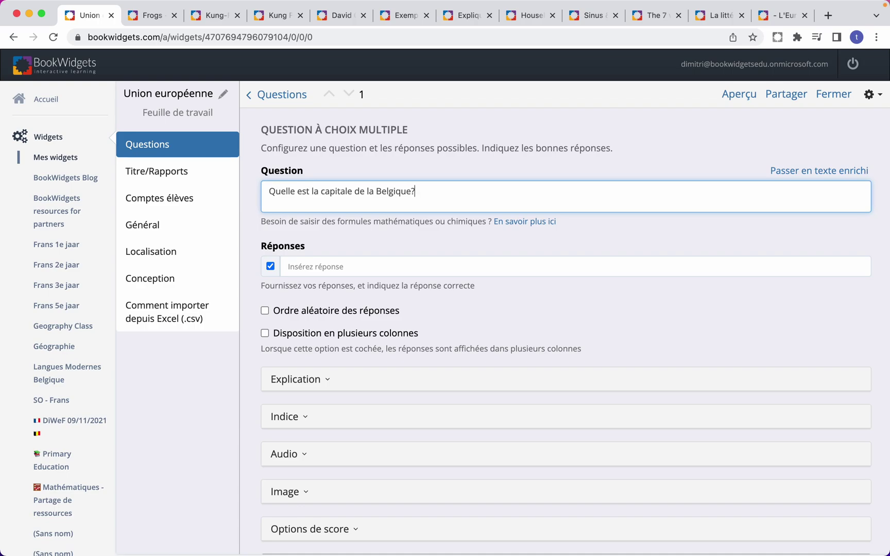
# - Enter Amsterdam, Berlin, Rome and Paris as the first four possible answers to the question
pyautogui.click(399, 271)
pyautogui.write('Amsterdam')
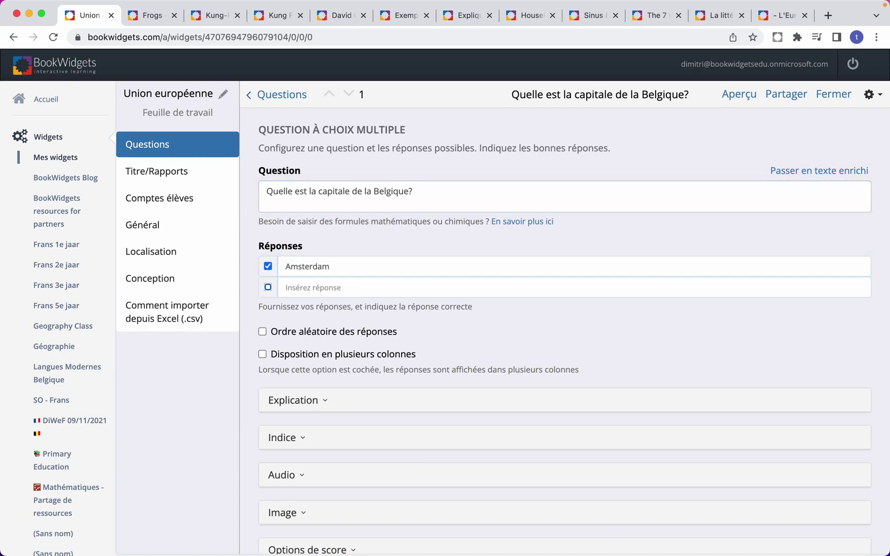
pyautogui.press('Tab')
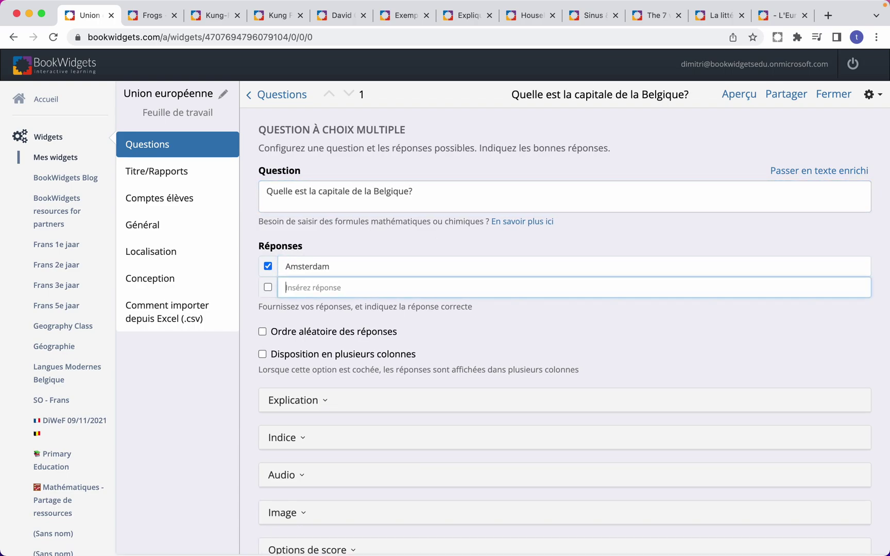
pyautogui.write('Berlin')
pyautogui.press('Tab')
pyautogui.press('Tab')
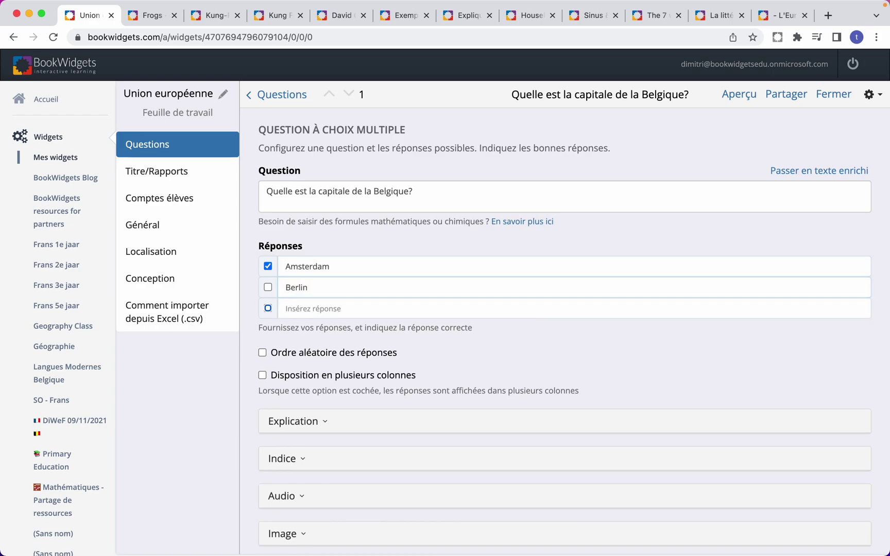
pyautogui.write('Rome')
pyautogui.press('Tab')
pyautogui.press('Tab')
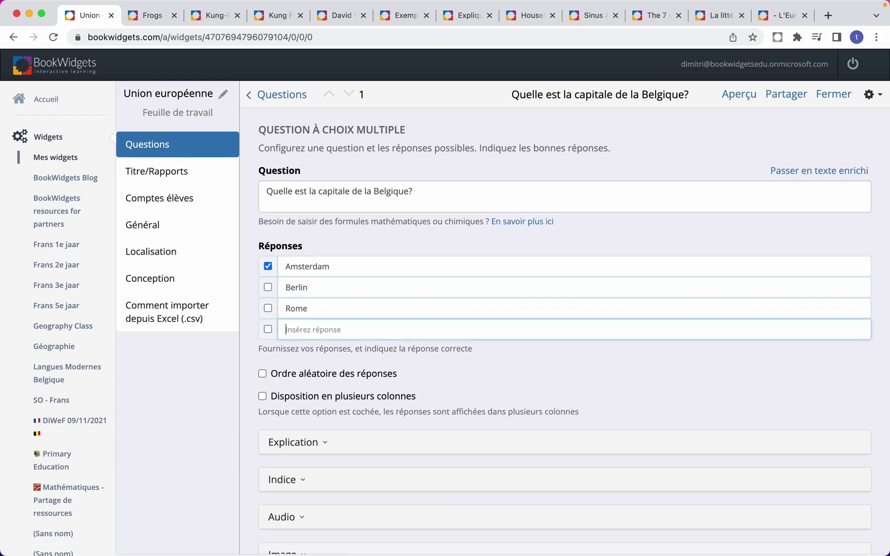
pyautogui.write('Paris')
pyautogui.press('Tab')
pyautogui.press('Tab')
# - Add Bruxelles as the fifth answer, mark it as the only correct one, and preview the question in the student view
pyautogui.write('Br')
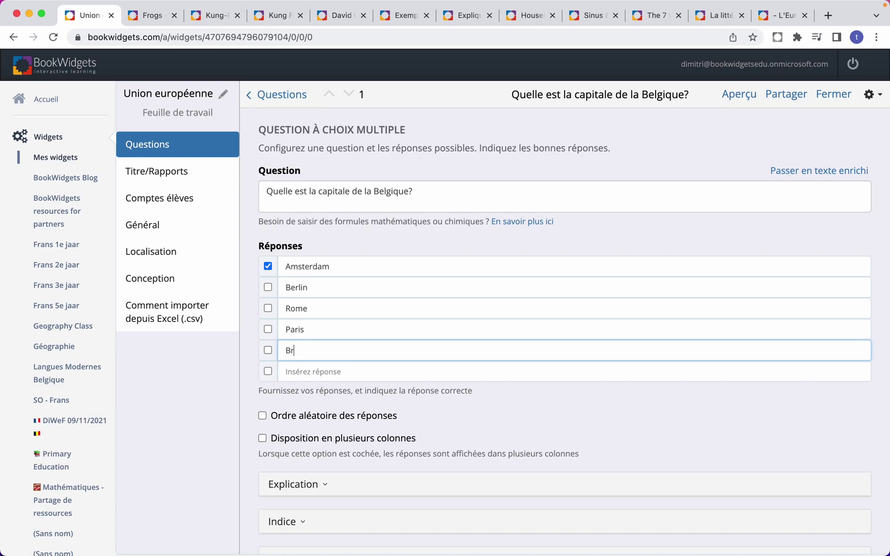
pyautogui.write('uxelles')
pyautogui.click(269, 350)
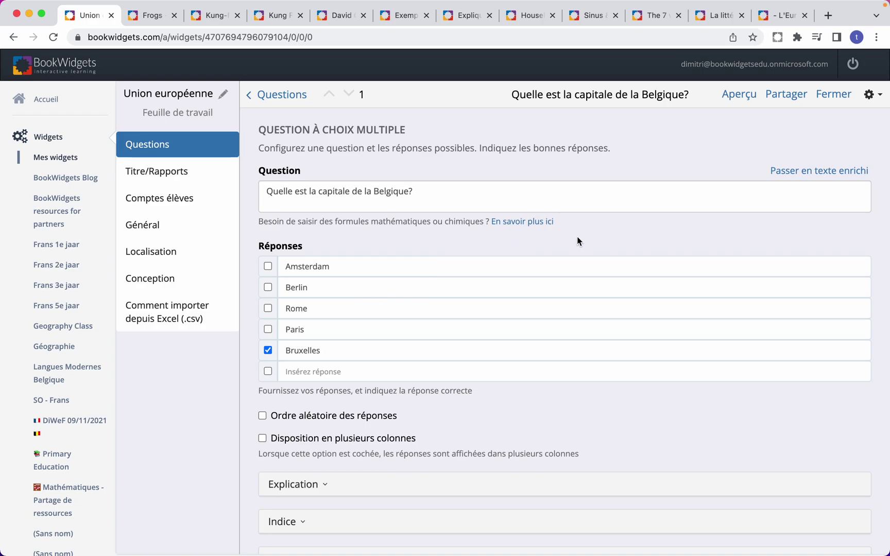
pyautogui.click(739, 96)
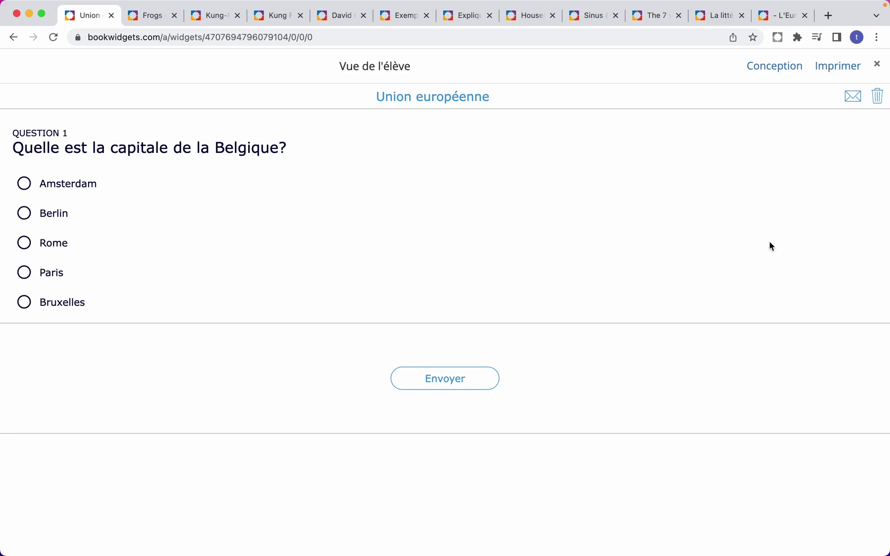
pyautogui.click(877, 66)
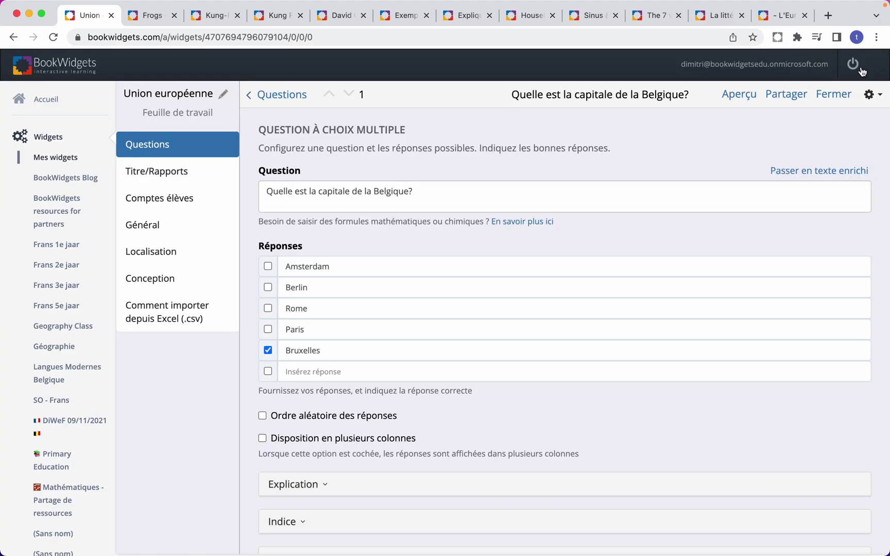
# - Enable random answer order and the multi-column layout for the question, and check both in the student preview
pyautogui.click(295, 420)
pyautogui.click(291, 443)
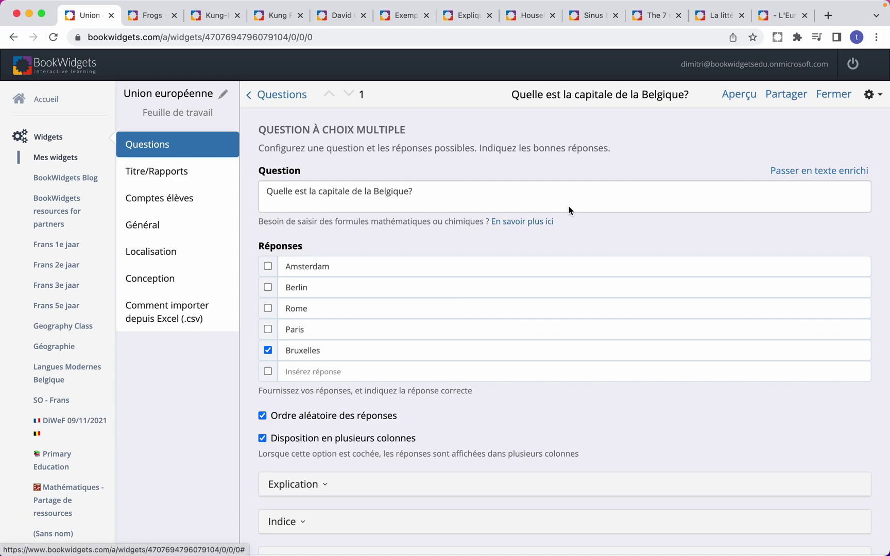
pyautogui.click(738, 96)
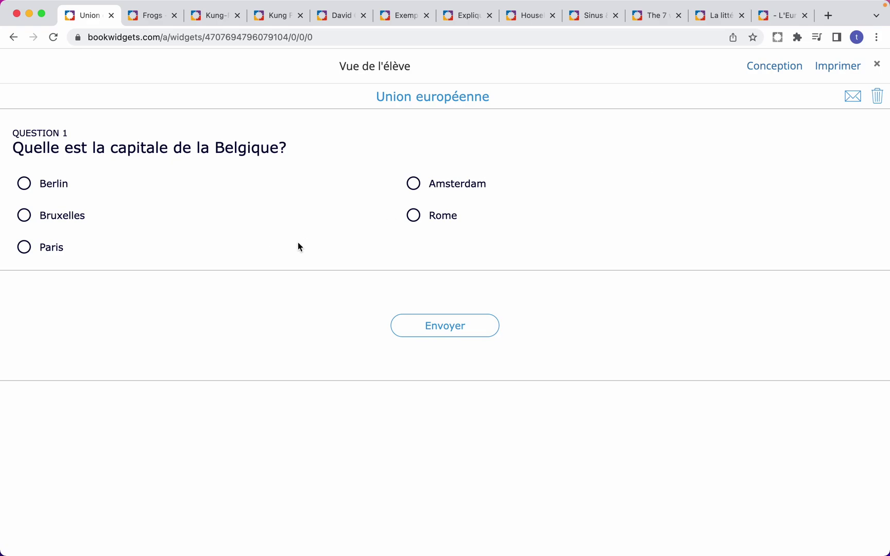
pyautogui.click(877, 65)
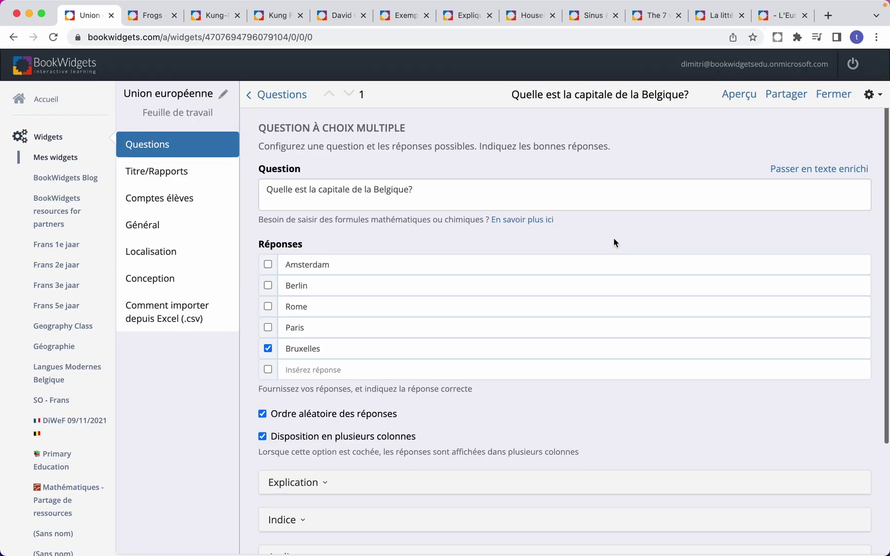
# - Examine the optional explanation settings of the question, including its text, alt text, image and image size
pyautogui.scroll(-6, 614, 239)
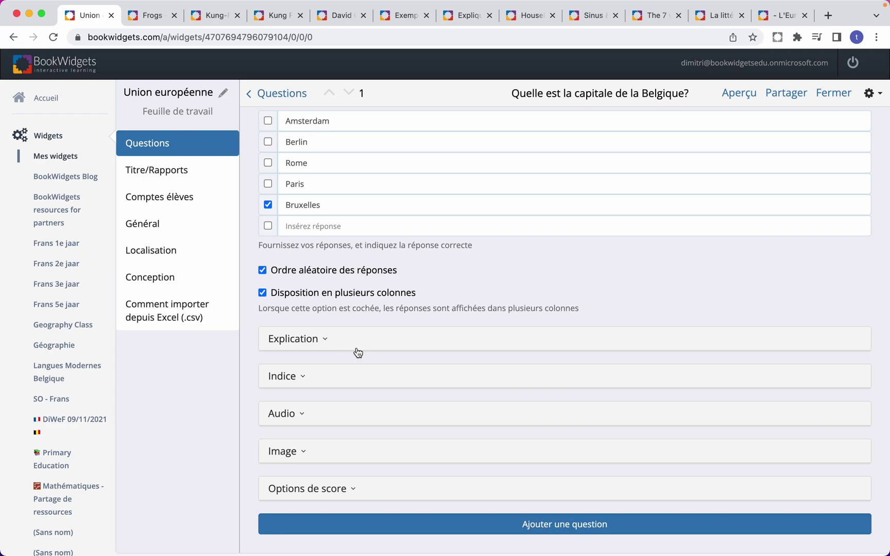
pyautogui.click(327, 350)
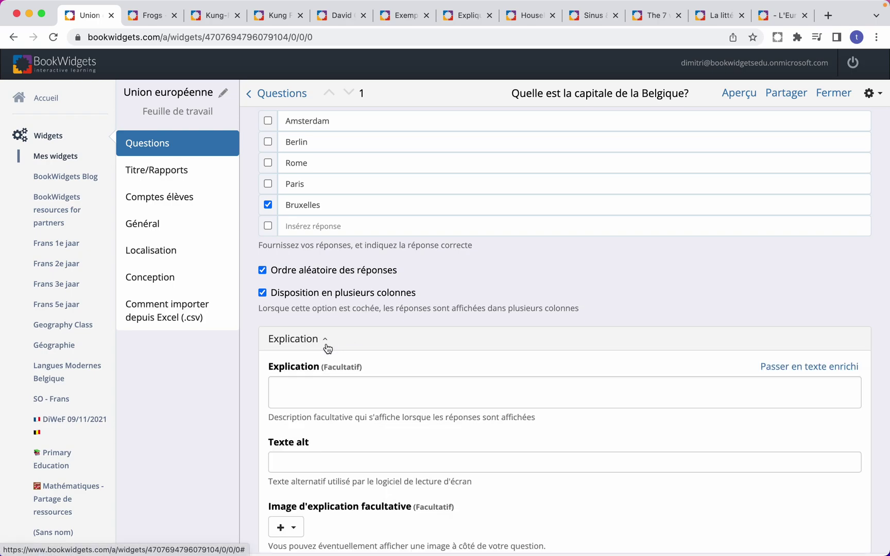
pyautogui.click(313, 397)
pyautogui.scroll(-3, 364, 356)
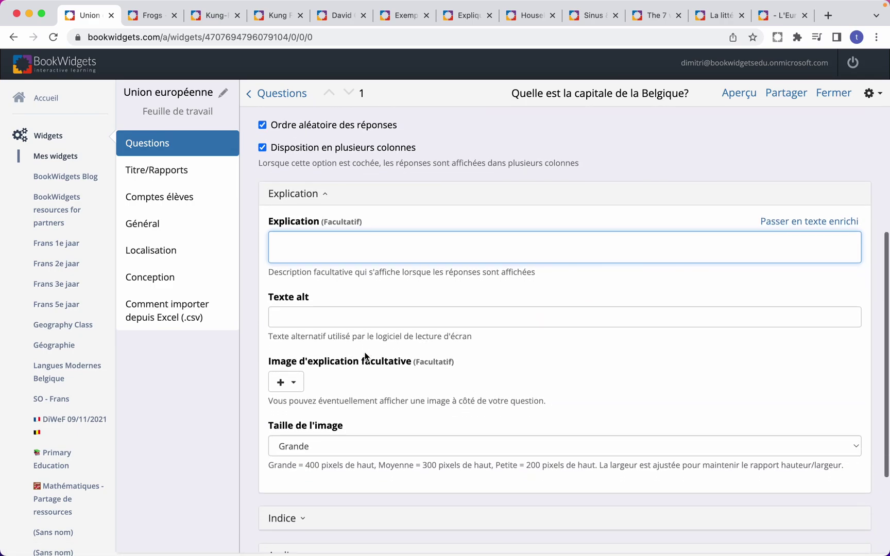
pyautogui.scroll(-2, 365, 356)
pyautogui.scroll(1, 365, 356)
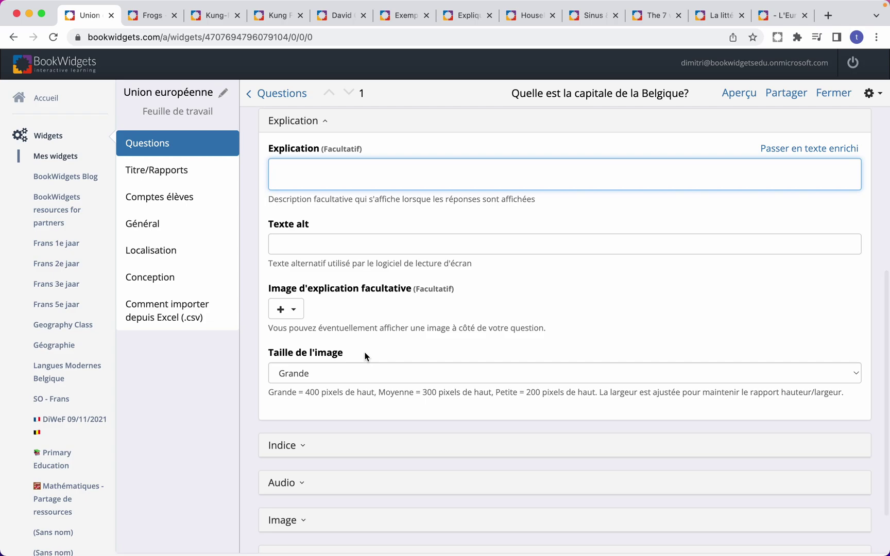
pyautogui.scroll(2, 364, 356)
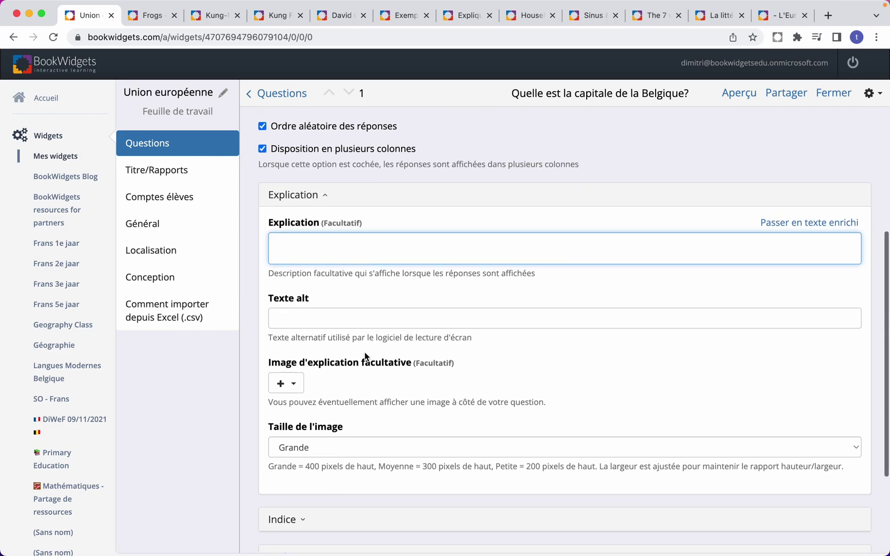
pyautogui.scroll(1, 364, 357)
pyautogui.scroll(1, 364, 357)
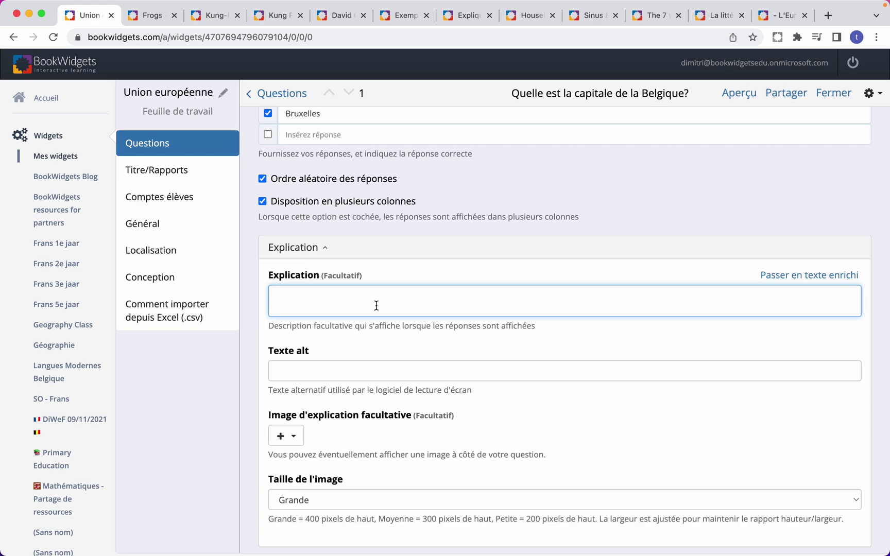
pyautogui.click(301, 249)
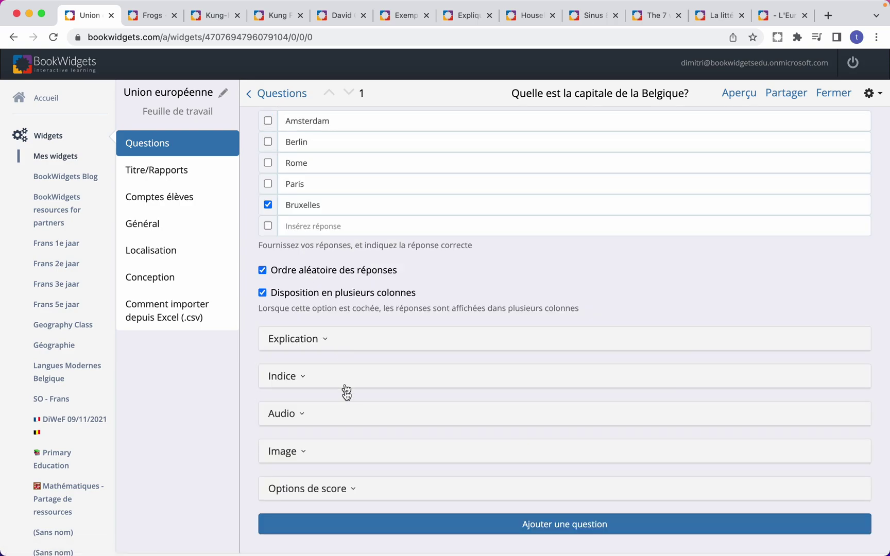
# - Add the hint "ça commence par un B..." to the multiple-choice question
pyautogui.click(305, 385)
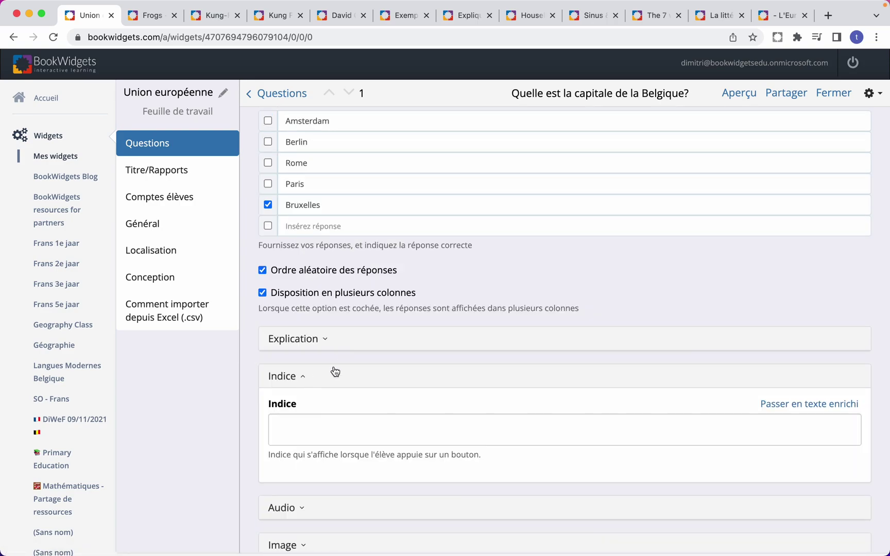
pyautogui.scroll(-2, 344, 362)
pyautogui.click(327, 391)
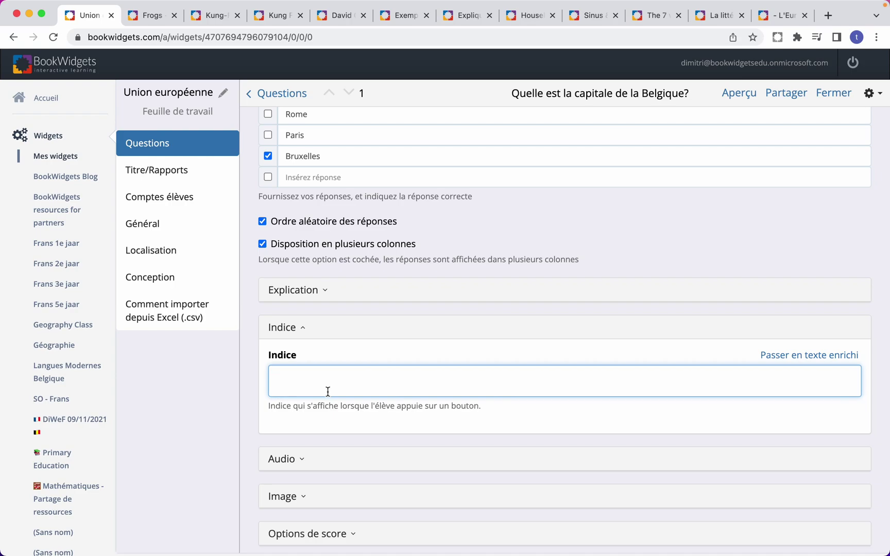
pyautogui.write('ça o')
pyautogui.write('commence par u')
pyautogui.write('n B...')
pyautogui.click(614, 310)
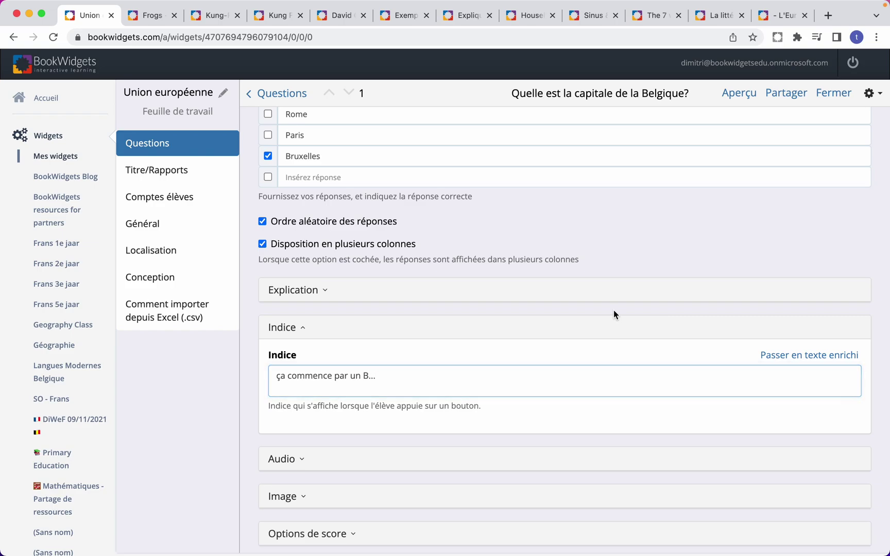
# - Preview the worksheet as a student, show and hide the question's hint, and return to the collapsed hint settings
pyautogui.click(739, 93)
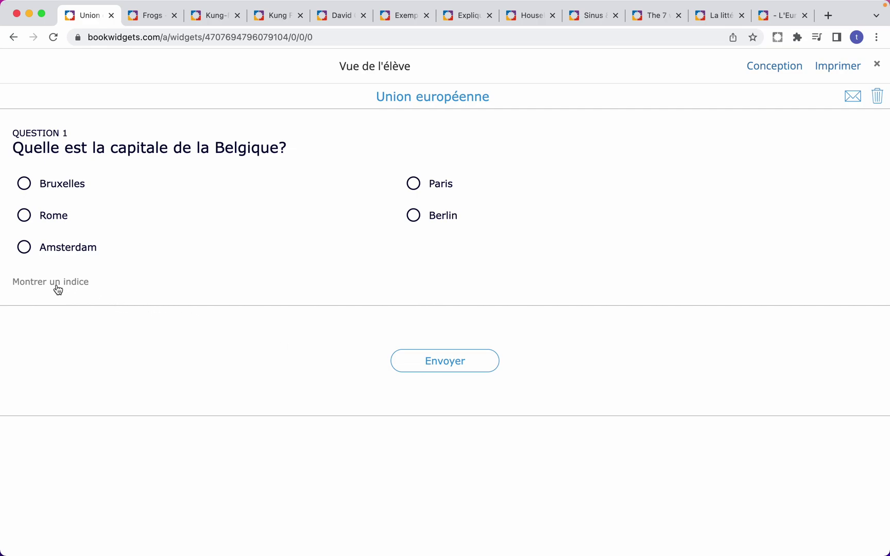
pyautogui.click(57, 284)
pyautogui.click(56, 284)
pyautogui.click(877, 64)
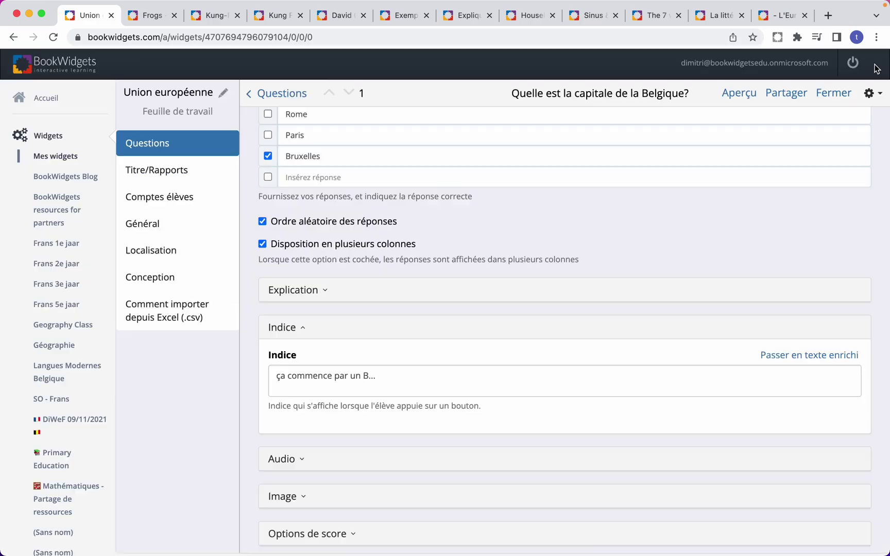
pyautogui.click(441, 329)
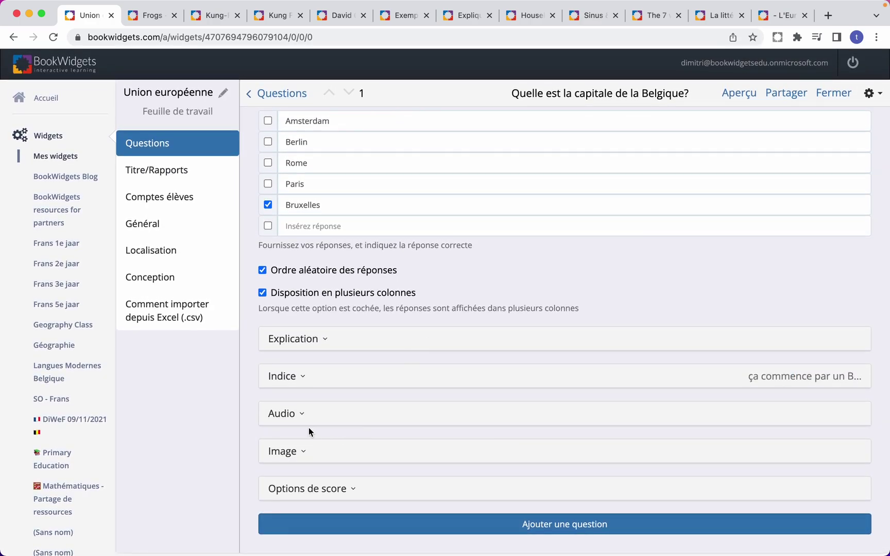
# - Examine the ways to add an audio fragment to the question, including the built-in audio recorder, without recording anything
pyautogui.click(304, 418)
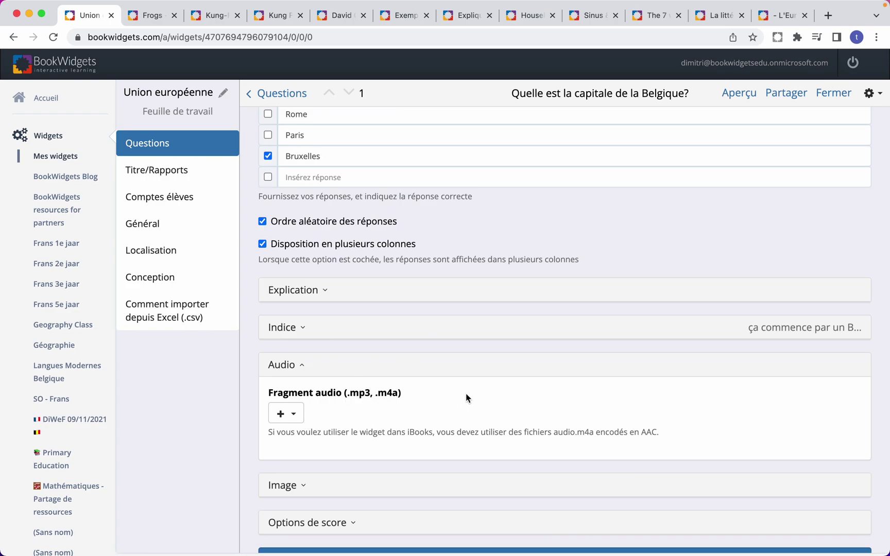
pyautogui.scroll(-1, 488, 395)
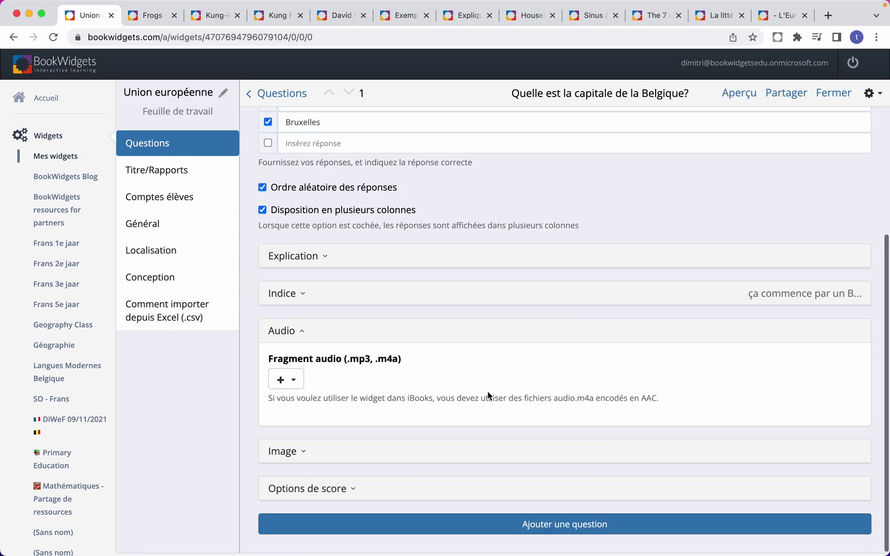
pyautogui.click(294, 384)
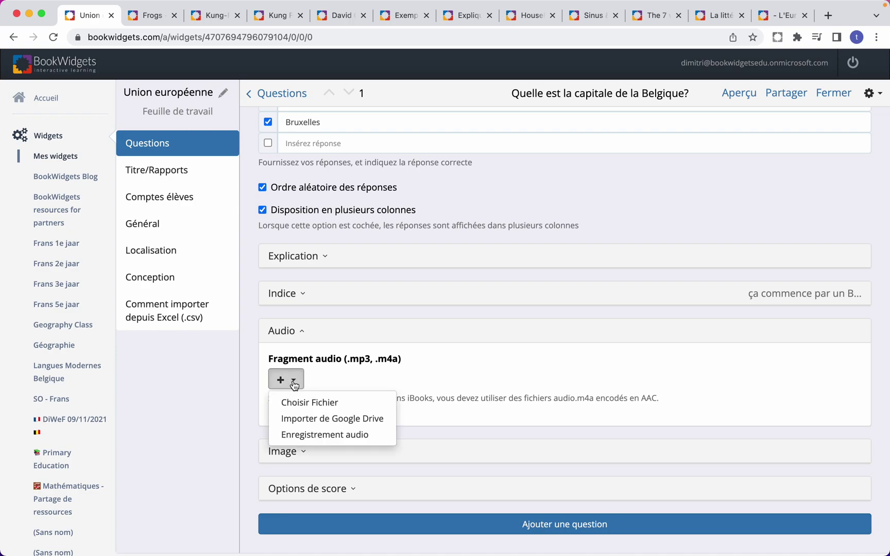
pyautogui.click(326, 437)
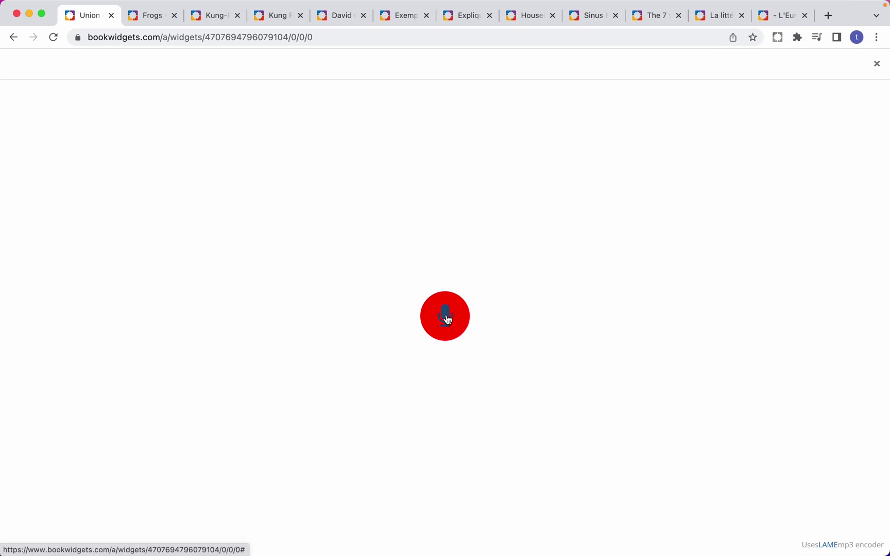
pyautogui.click(877, 66)
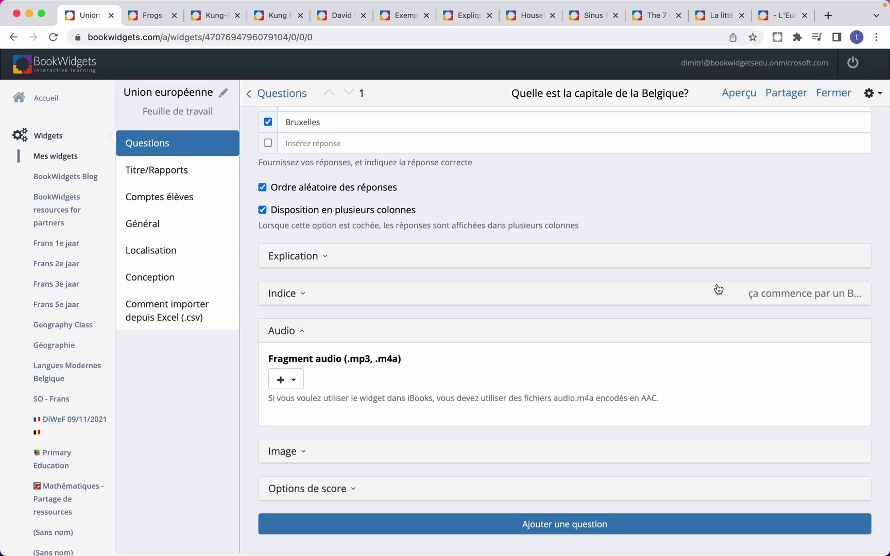
pyautogui.click(303, 335)
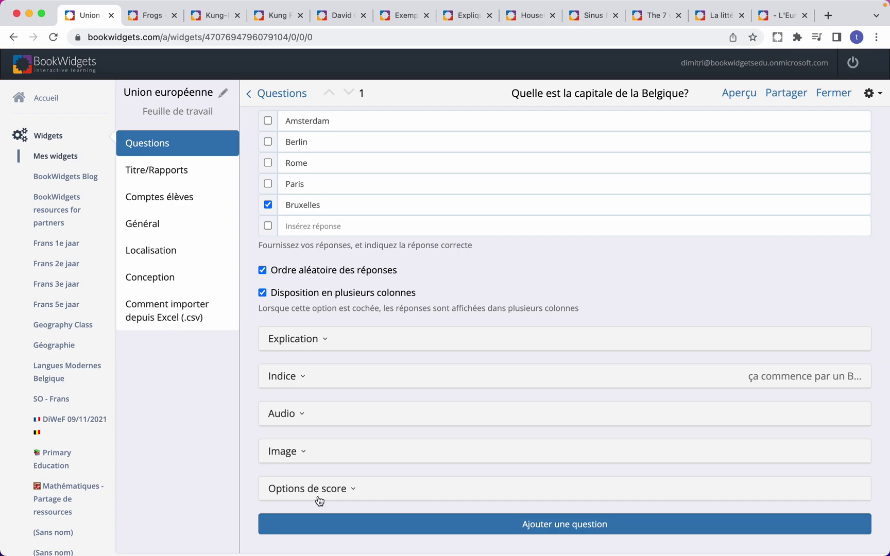
# - Check the question's score weighting options and look over its complete settings once more
pyautogui.click(345, 493)
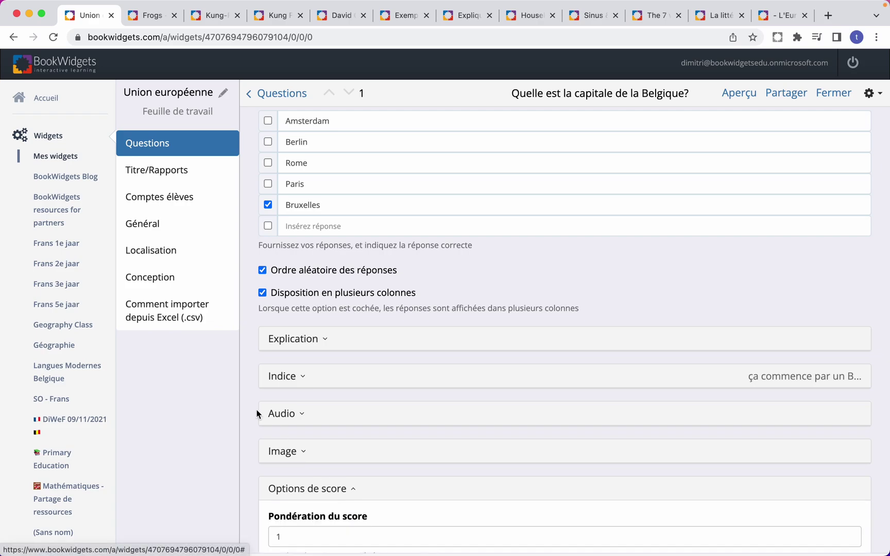
pyautogui.scroll(-3, 256, 409)
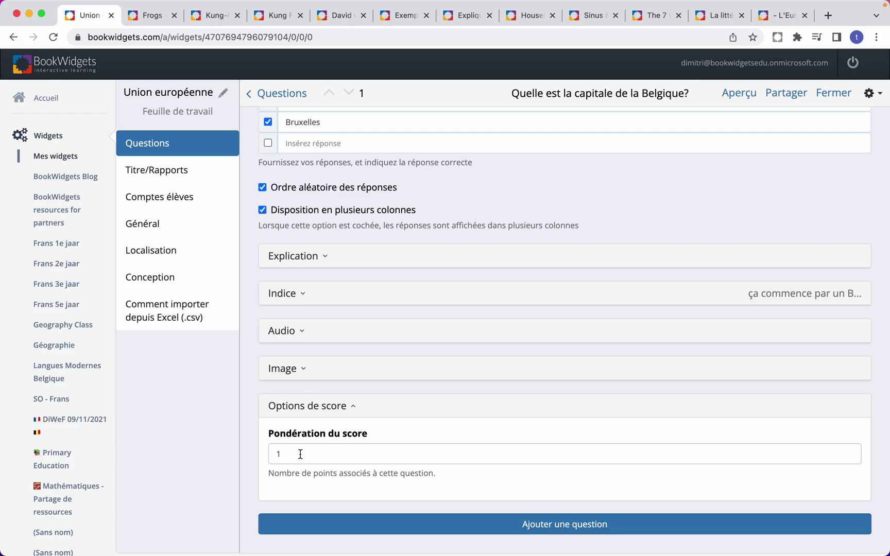
pyautogui.click(351, 415)
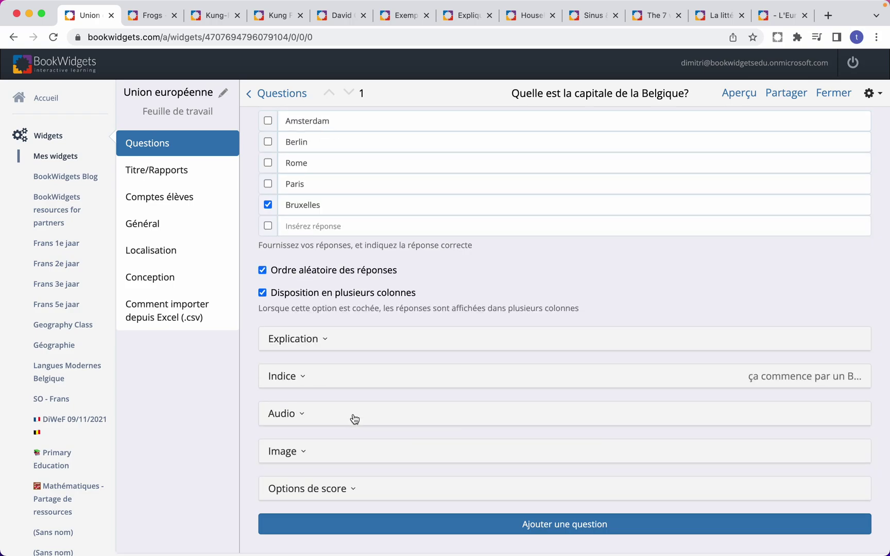
pyautogui.scroll(5, 471, 425)
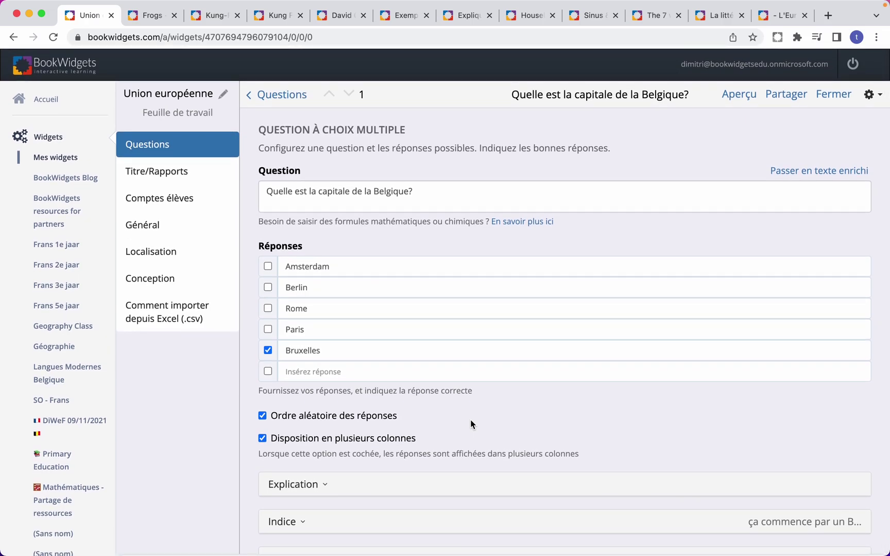
pyautogui.scroll(-5, 471, 419)
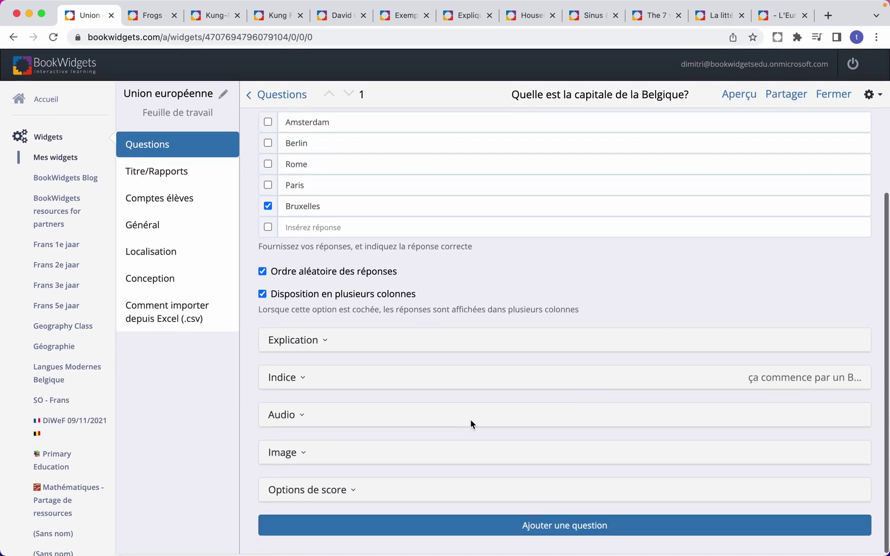
pyautogui.click(525, 532)
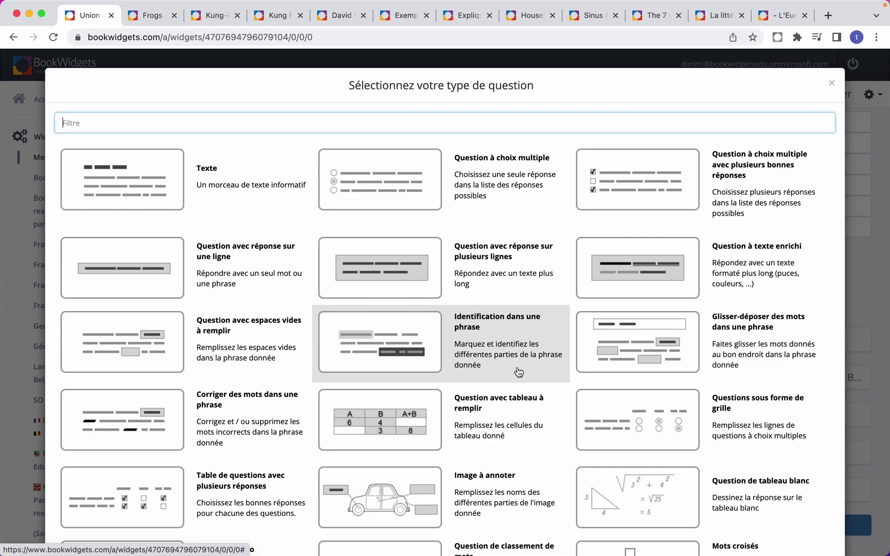
pyautogui.click(342, 16)
pyautogui.scroll(20, 596, 260)
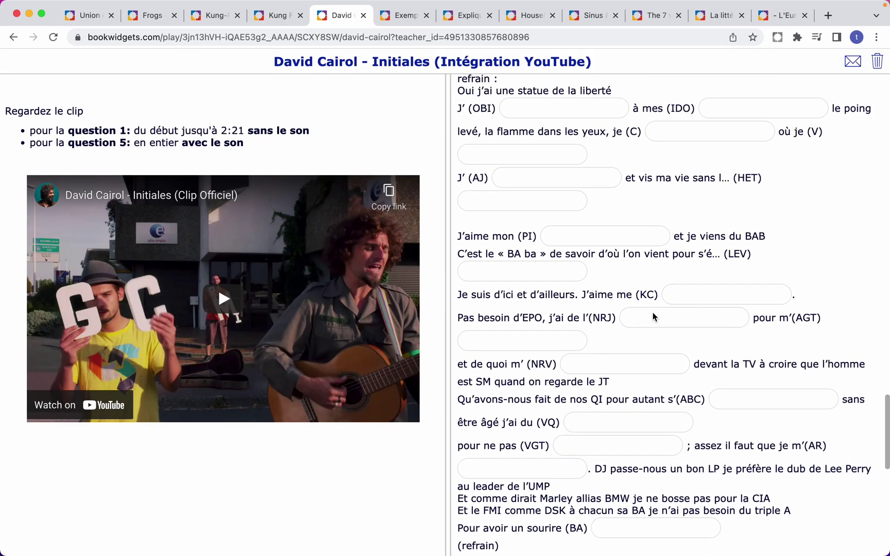
pyautogui.scroll(5, 653, 312)
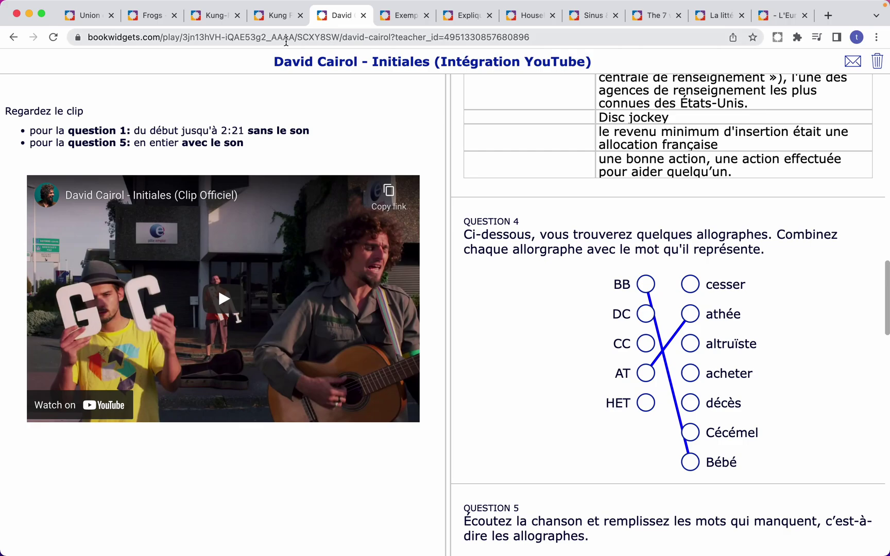
# - Return to the Union européenne worksheet, filter the question types by "combi" and add a word-image matching question
pyautogui.click(89, 23)
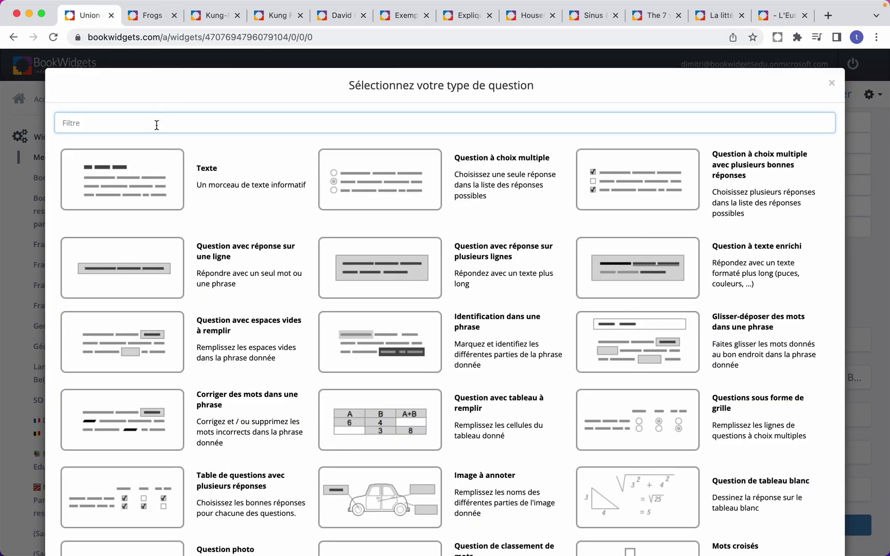
pyautogui.scroll(-12, 260, 236)
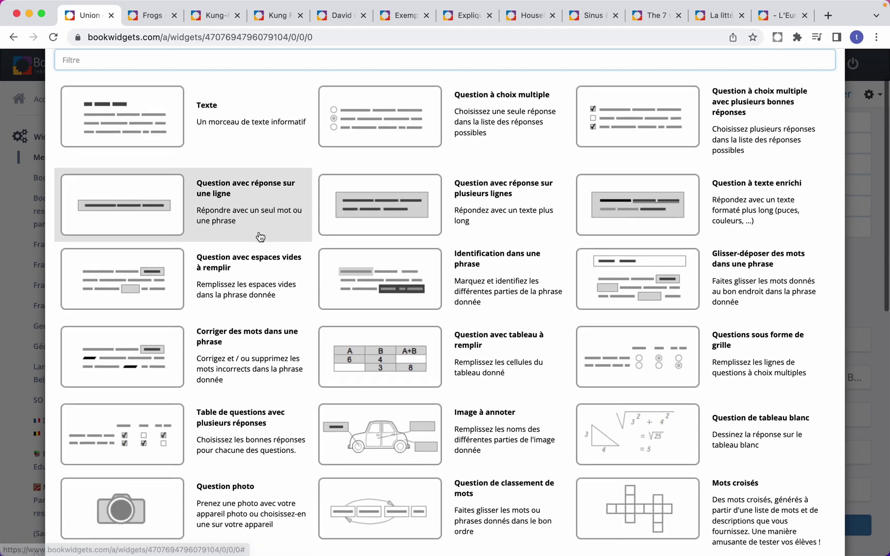
pyautogui.scroll(12, 260, 236)
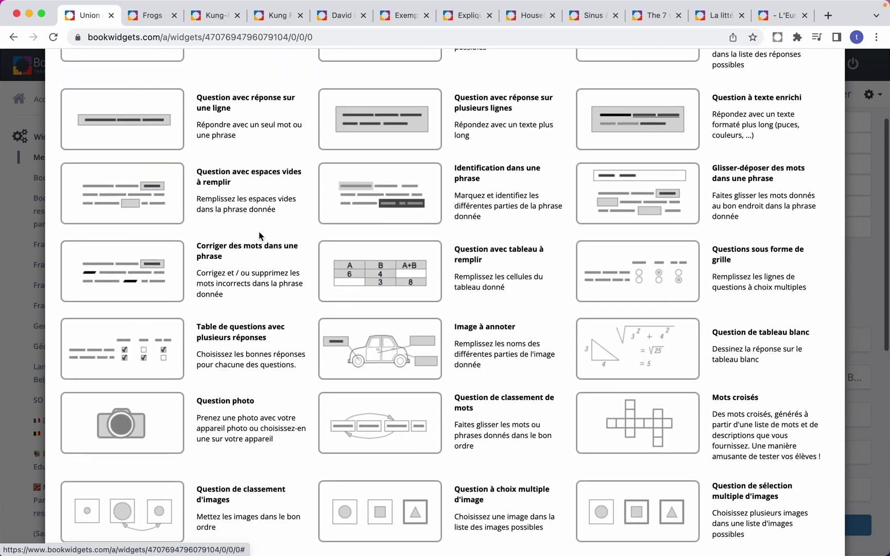
pyautogui.write('combi')
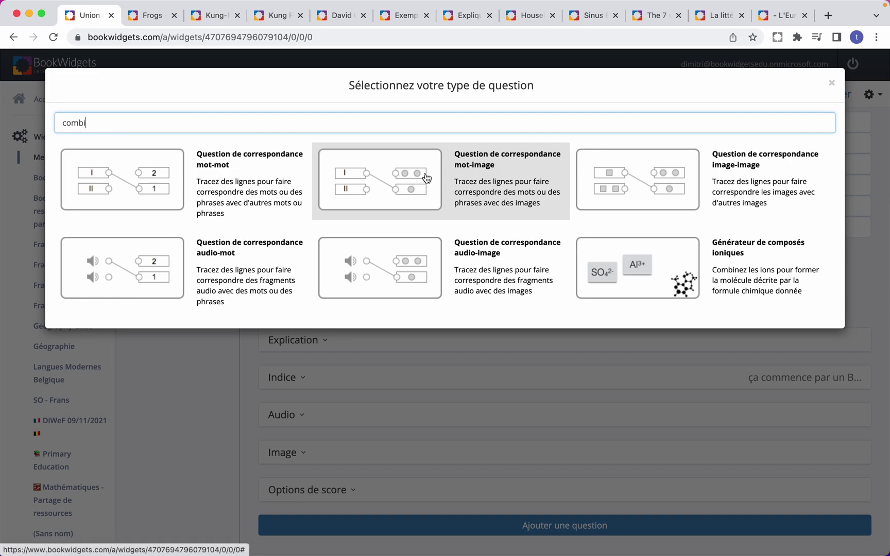
pyautogui.click(445, 173)
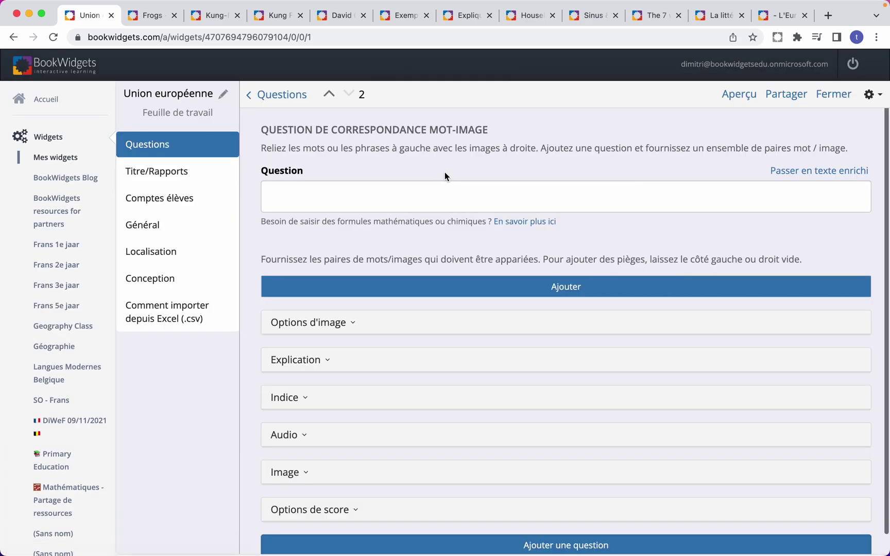
# - Enter "Reliez les villes et les images" as the matching question's text
pyautogui.click(381, 195)
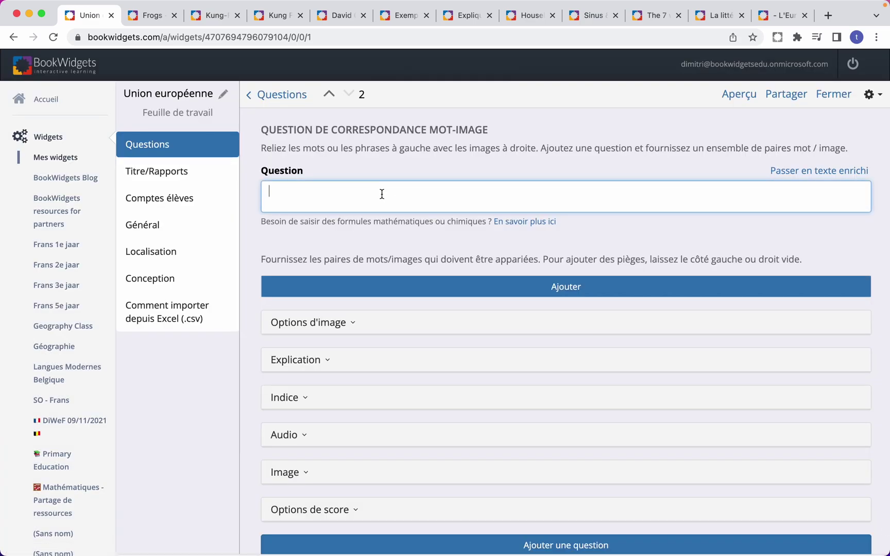
pyautogui.write('Reliez les ville ss et les images')
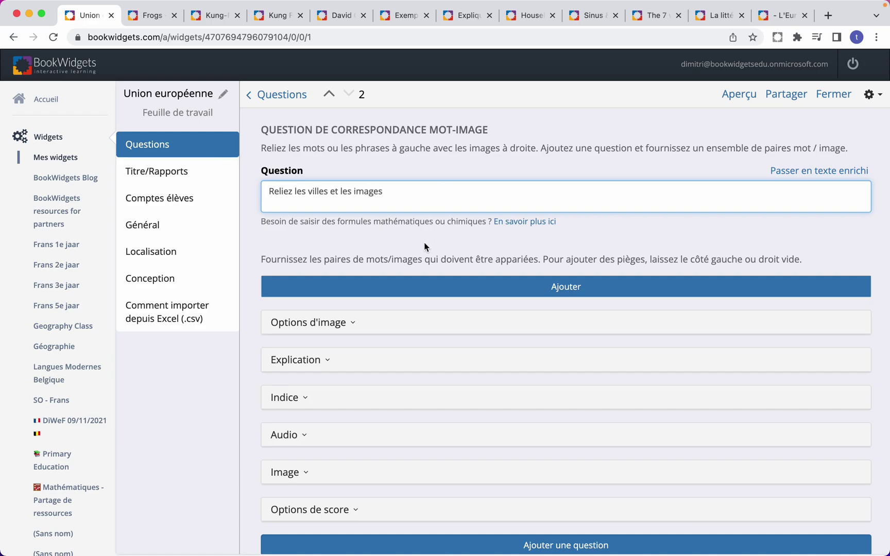
pyautogui.click(447, 240)
pyautogui.scroll(-1, 452, 242)
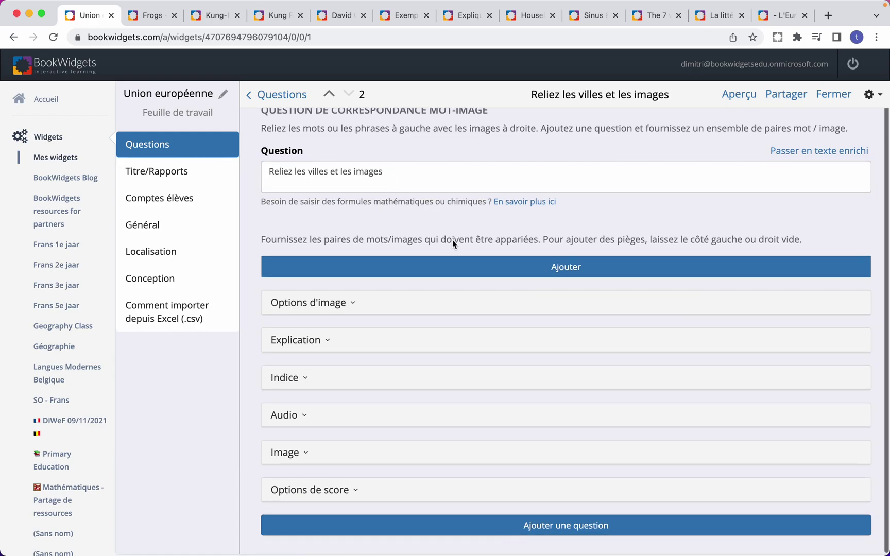
# - Add the first word-image pair to the matching question with the text "Paris"
pyautogui.click(571, 268)
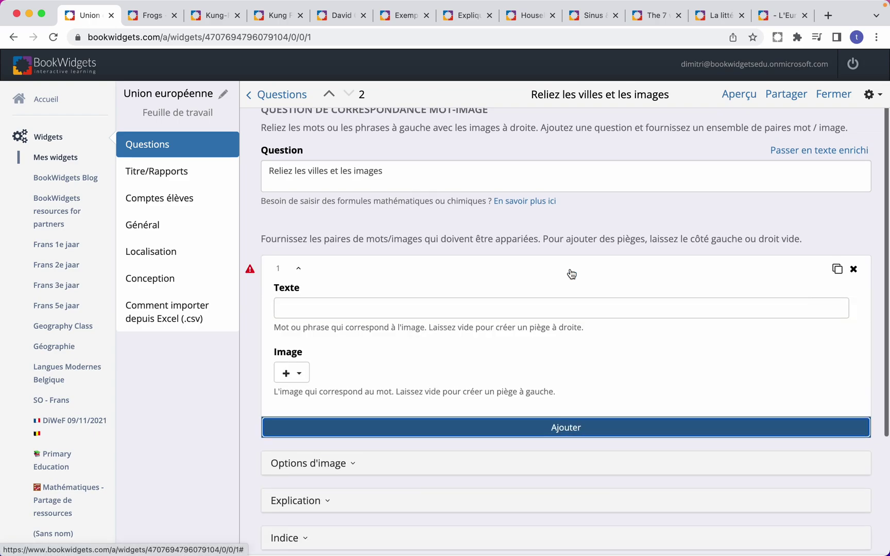
pyautogui.scroll(-3, 570, 273)
pyautogui.click(444, 245)
pyautogui.write('Pa')
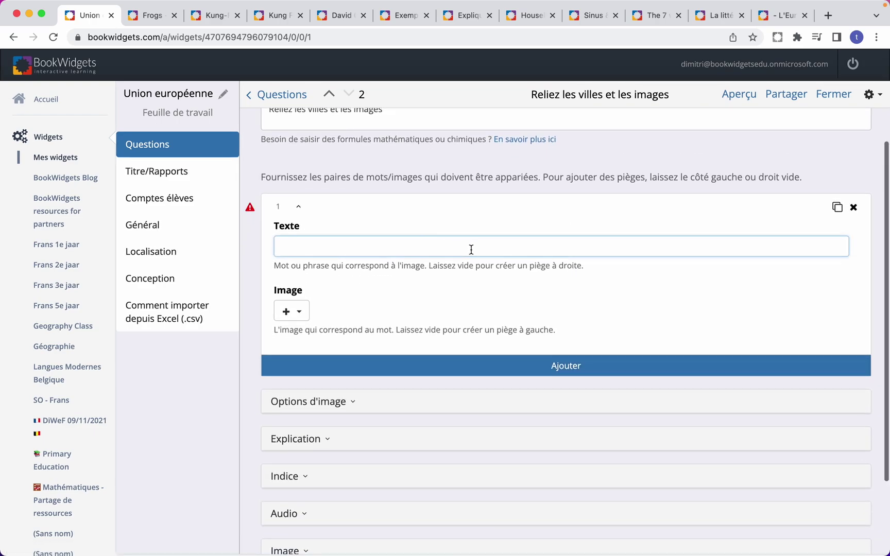
pyautogui.write('ris')
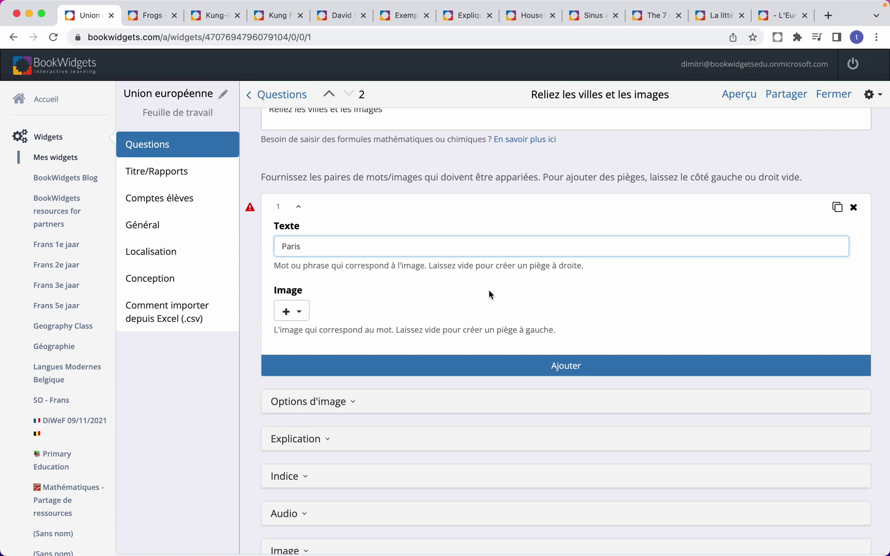
# - Search online images for "paris" and assign the first Eiffel Tower photo to the Paris pair
pyautogui.click(299, 312)
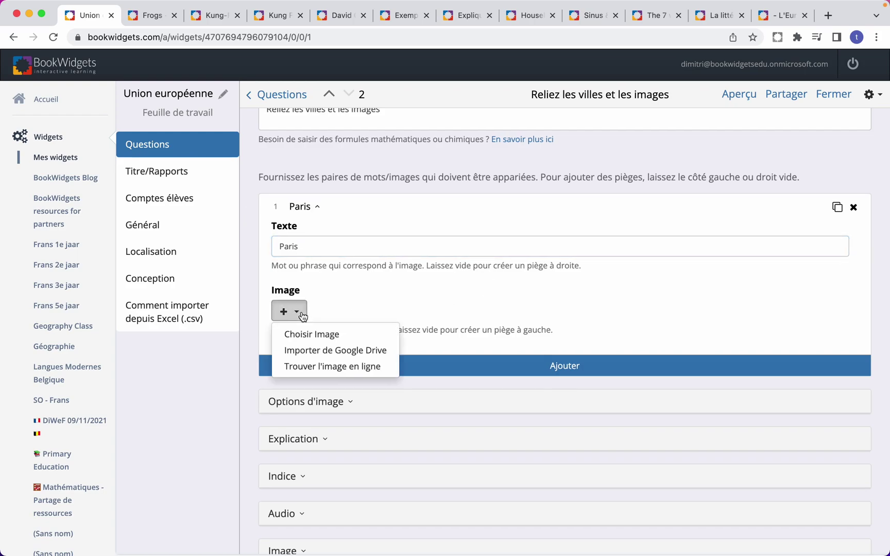
pyautogui.click(379, 369)
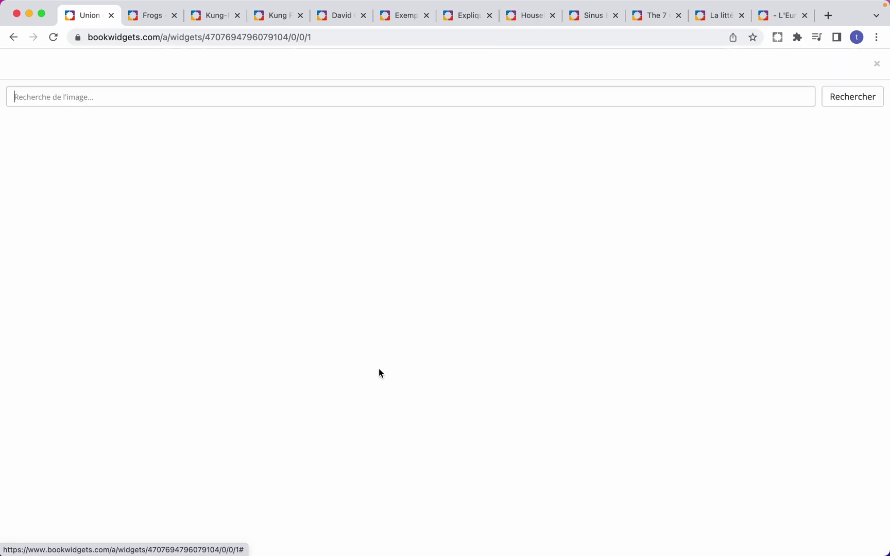
pyautogui.write('paris')
pyautogui.press('Return')
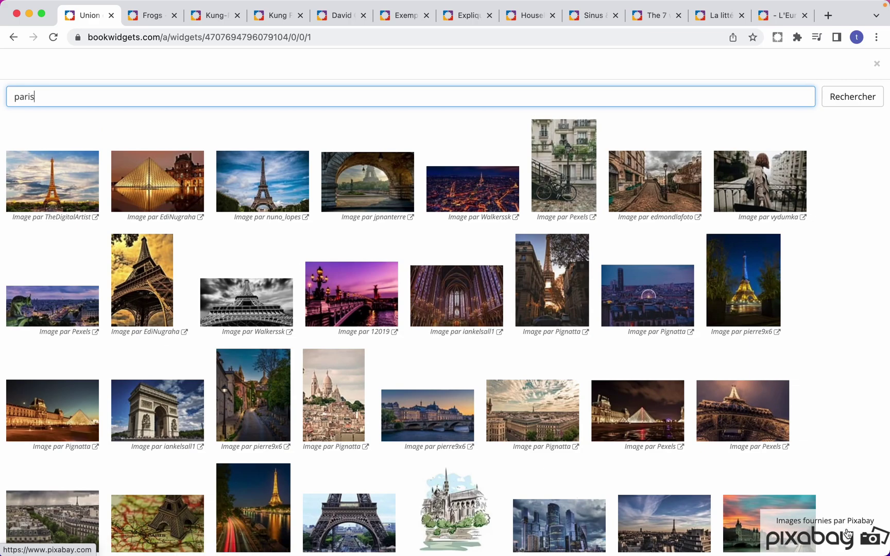
pyautogui.click(62, 180)
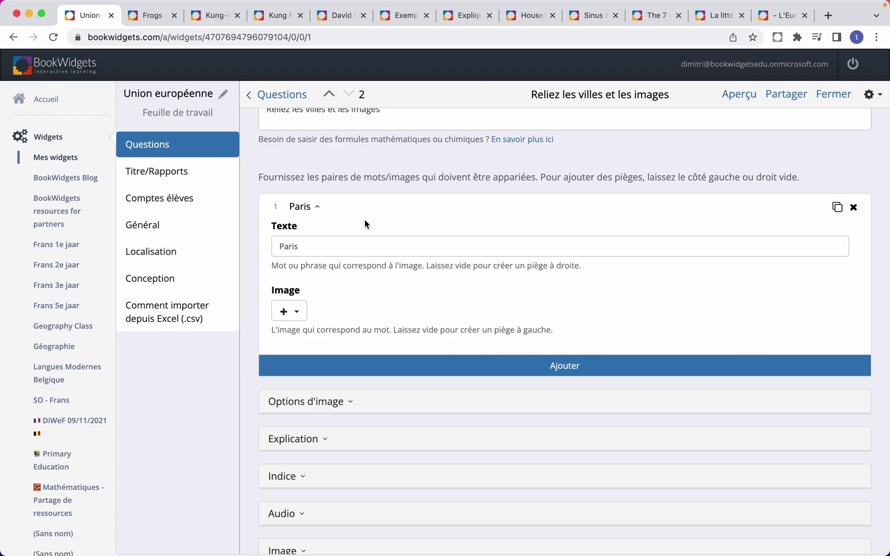
pyautogui.scroll(-1, 376, 223)
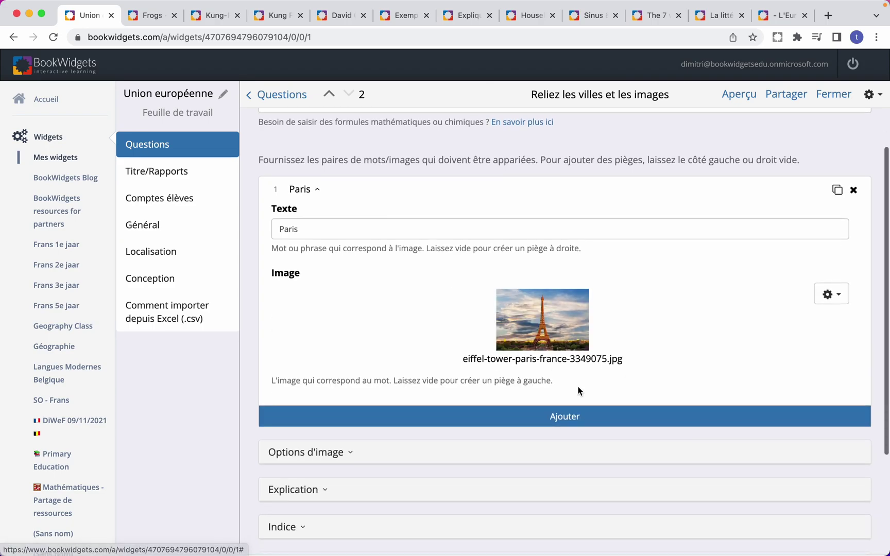
# - Add a second word-image pair with the text "Bruxelles" and open the online image search for it
pyautogui.click(566, 417)
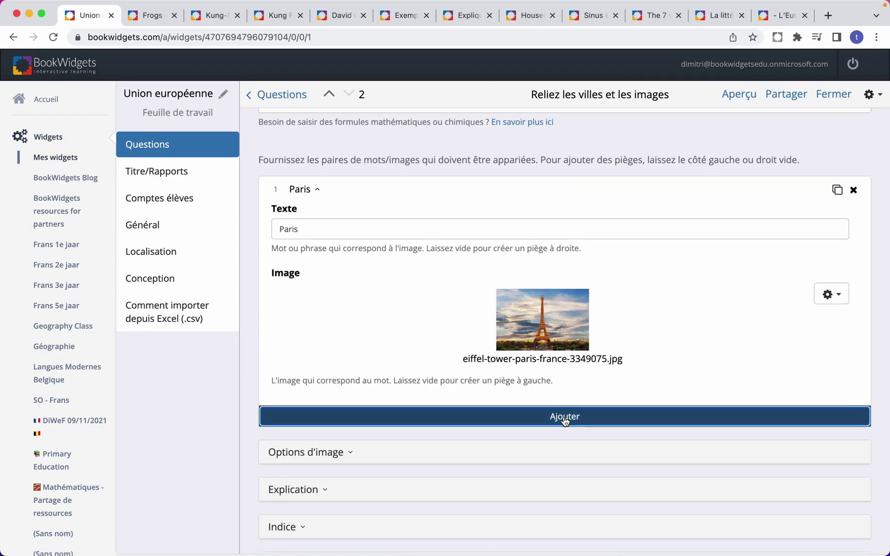
pyautogui.click(312, 255)
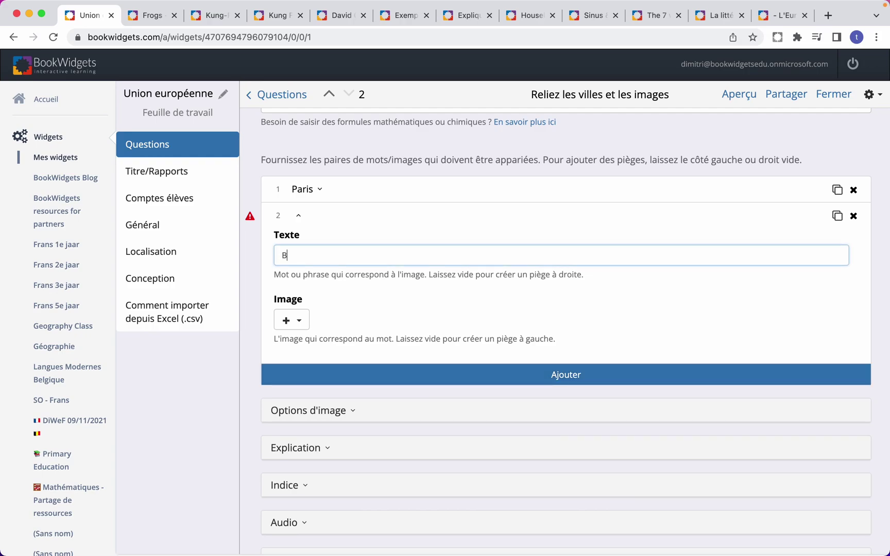
pyautogui.click(290, 319)
pyautogui.click(323, 373)
# - Search online images for "bruxelles" and assign the Atomium photo to the Bruxelles pair
pyautogui.write('bruwelles')
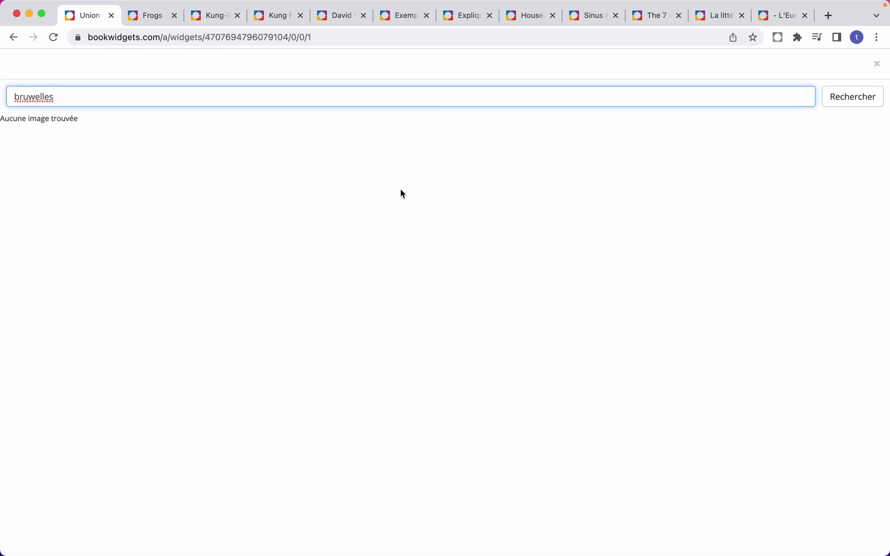
pyautogui.press('BackSpace')
pyautogui.press('BackSpace')
pyautogui.press('BackSpace')
pyautogui.press('BackSpace')
pyautogui.write('xelles')
pyautogui.press('Return')
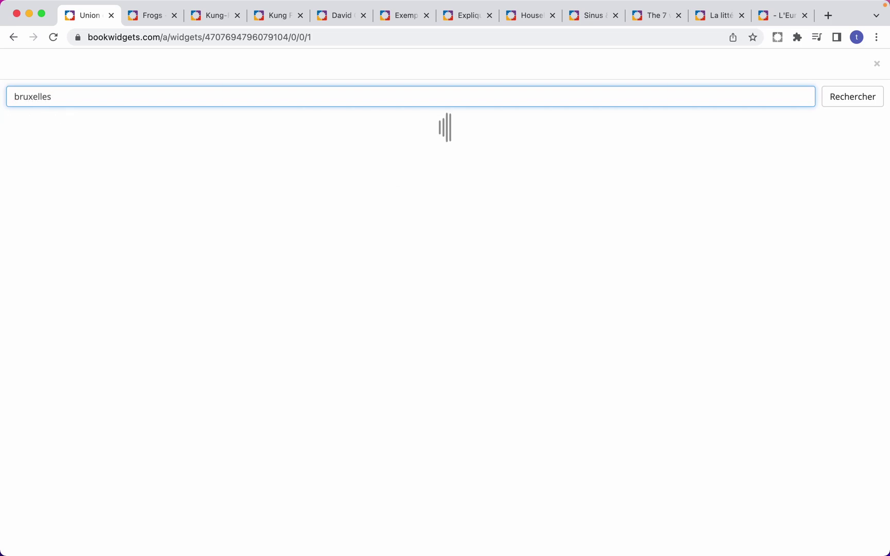
pyautogui.click(467, 165)
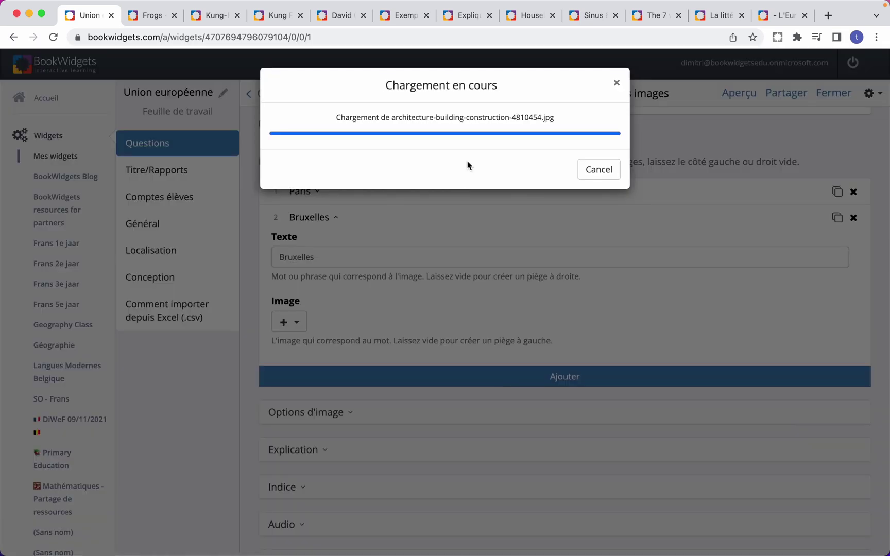
pyautogui.scroll(-3, 515, 334)
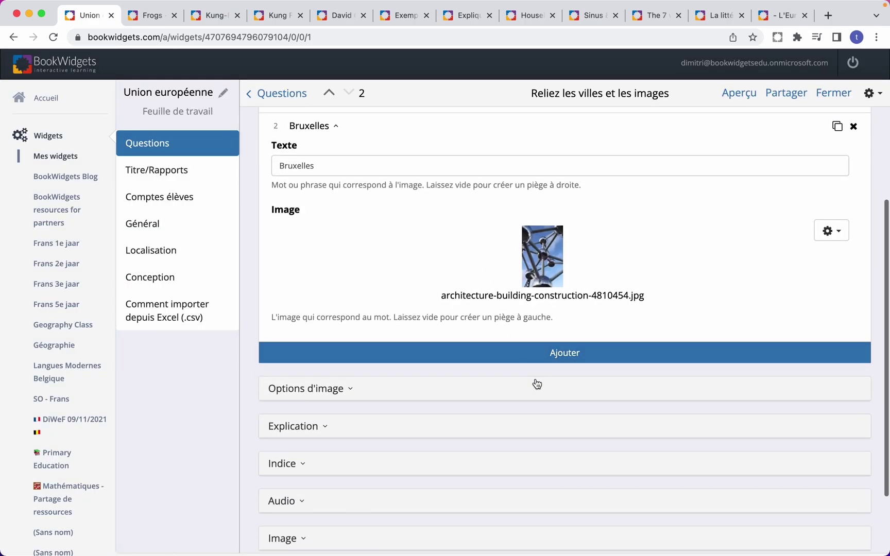
# - Add a third pair "Berlin" with the online photo of the Brandenburg Gate at dusk, and collapse its entry
pyautogui.click(527, 358)
pyautogui.click(325, 193)
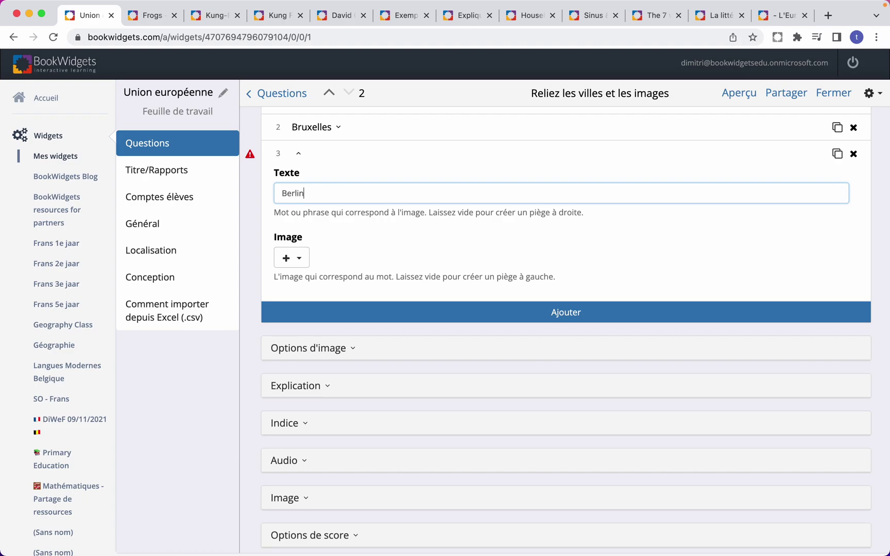
pyautogui.click(301, 254)
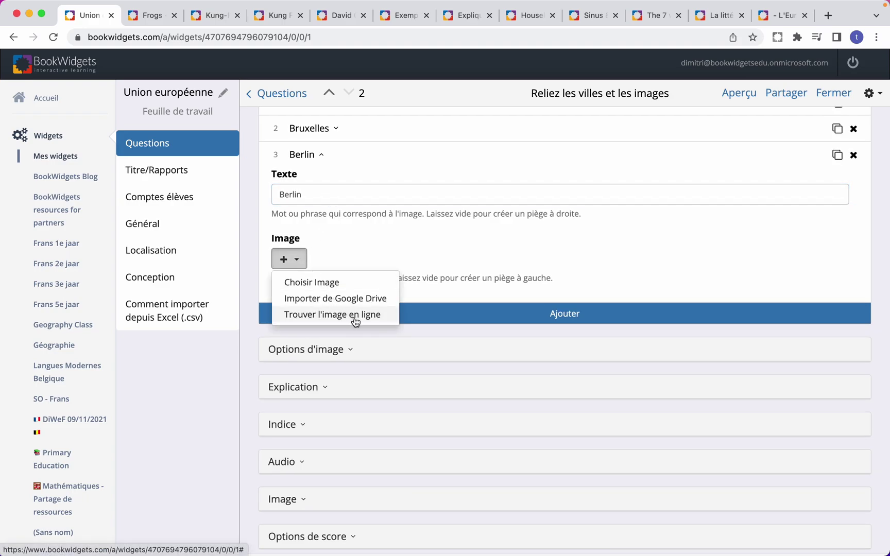
pyautogui.click(356, 319)
pyautogui.write('berlin')
pyautogui.press('Return')
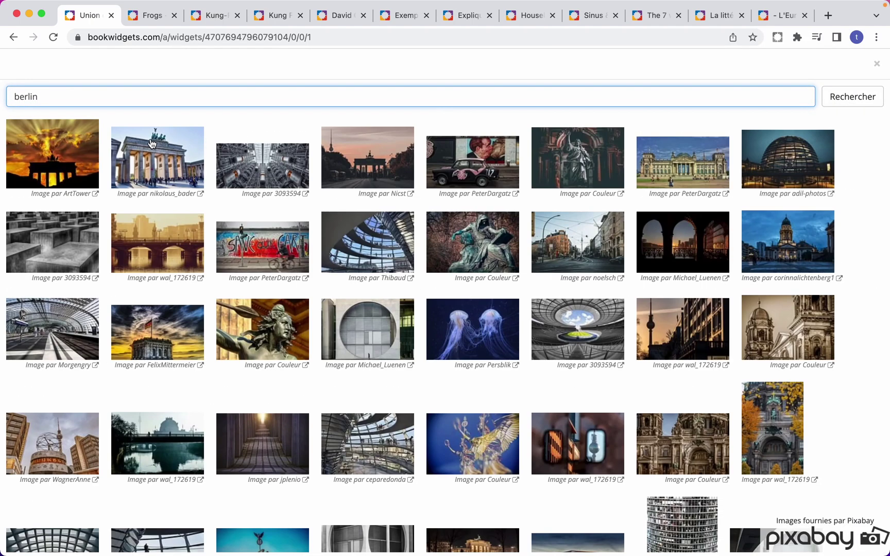
pyautogui.click(75, 160)
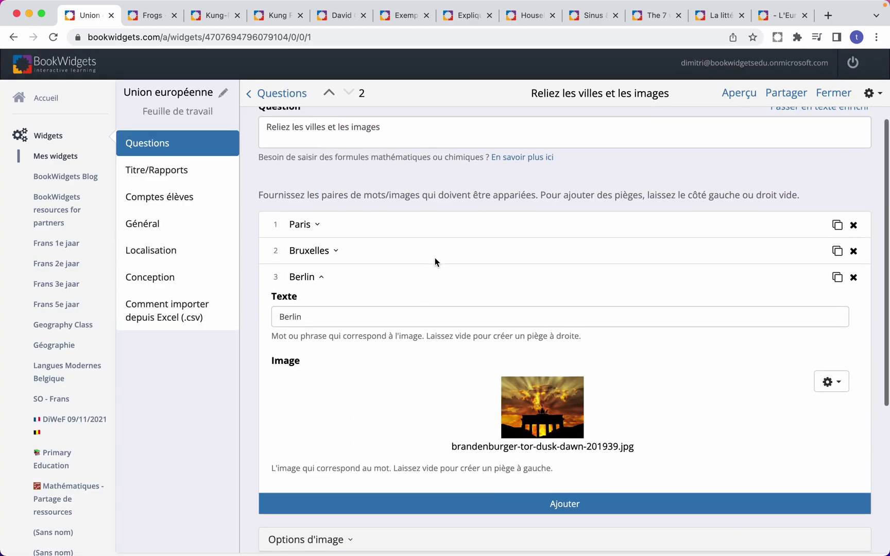
pyautogui.click(317, 231)
pyautogui.click(317, 231)
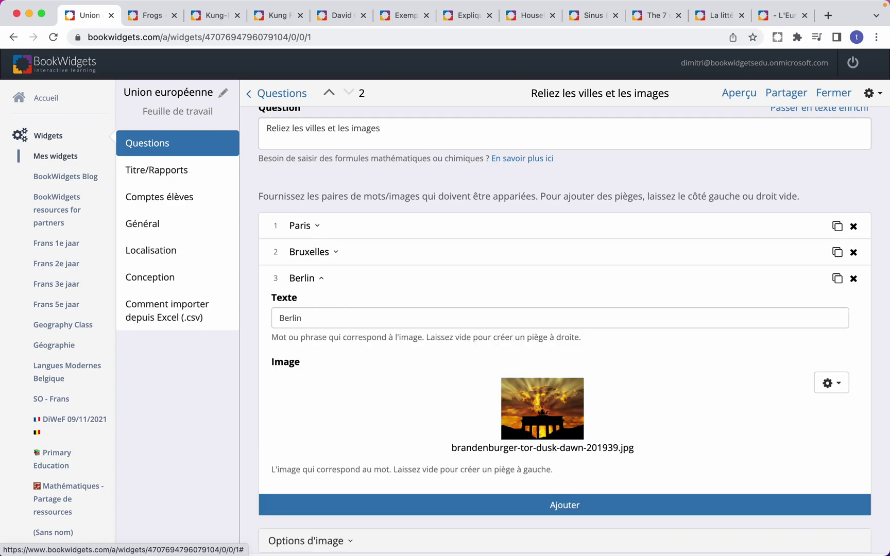
pyautogui.click(312, 281)
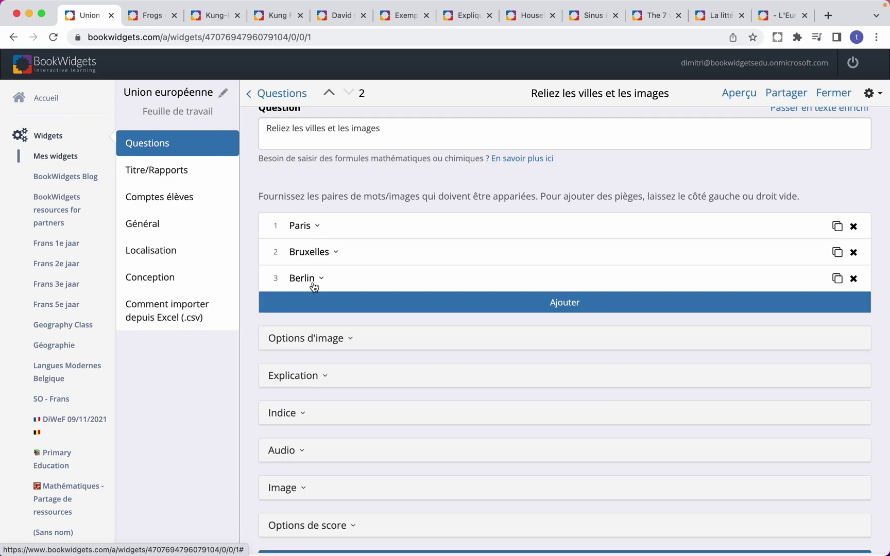
# - Add a fourth pair "Rome" and assign it the Colosseum photo from an online image search for "Rome"
pyautogui.click(419, 304)
pyautogui.click(414, 348)
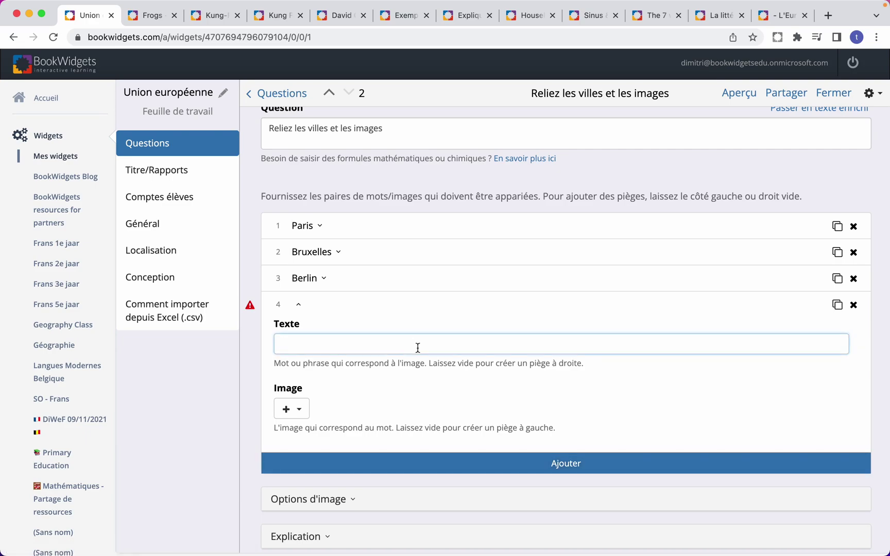
pyautogui.write('Rome')
pyautogui.click(294, 409)
pyautogui.click(341, 467)
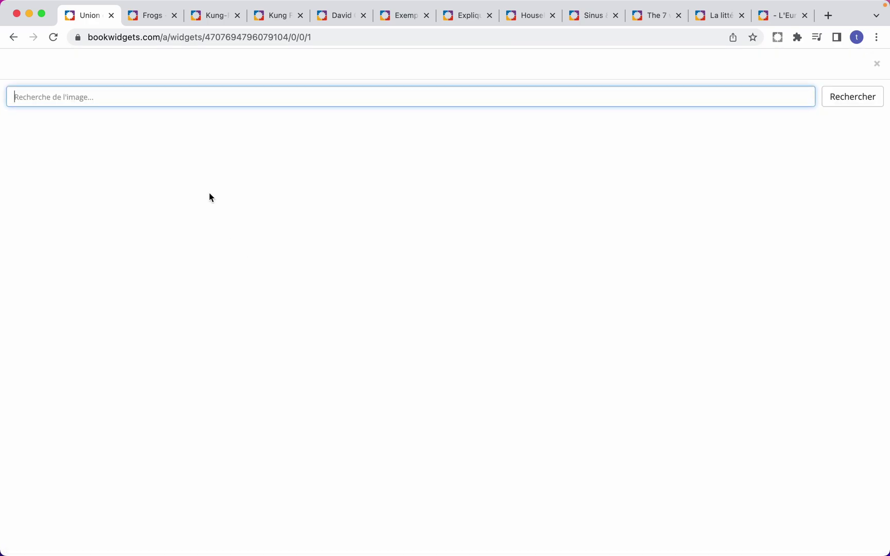
pyautogui.write('Rome')
pyautogui.press('Return')
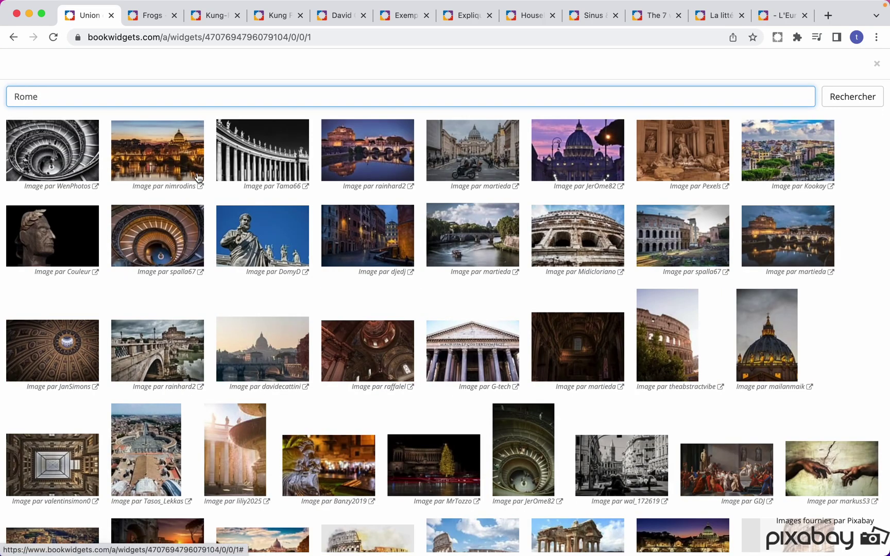
pyautogui.click(573, 231)
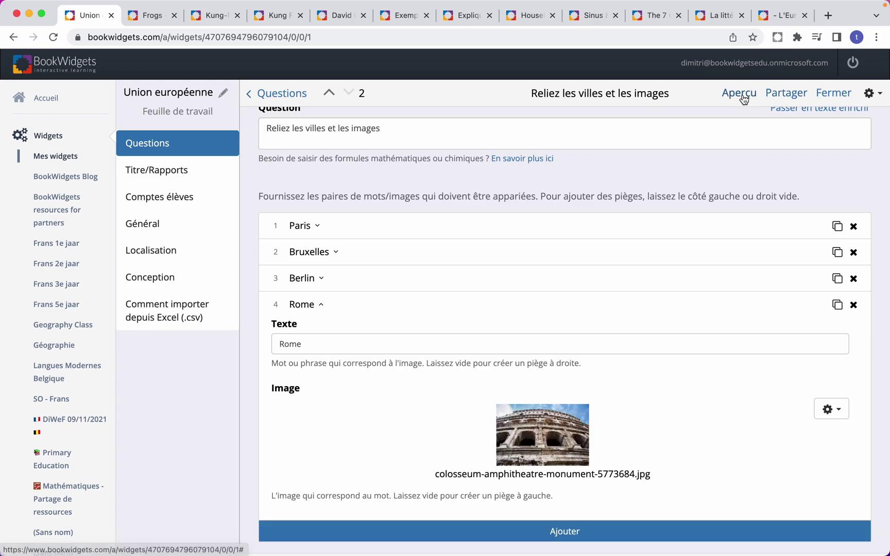
# - Preview the worksheet as a student and try linking Paris to the Eiffel Tower photo, removing the link again
pyautogui.click(740, 93)
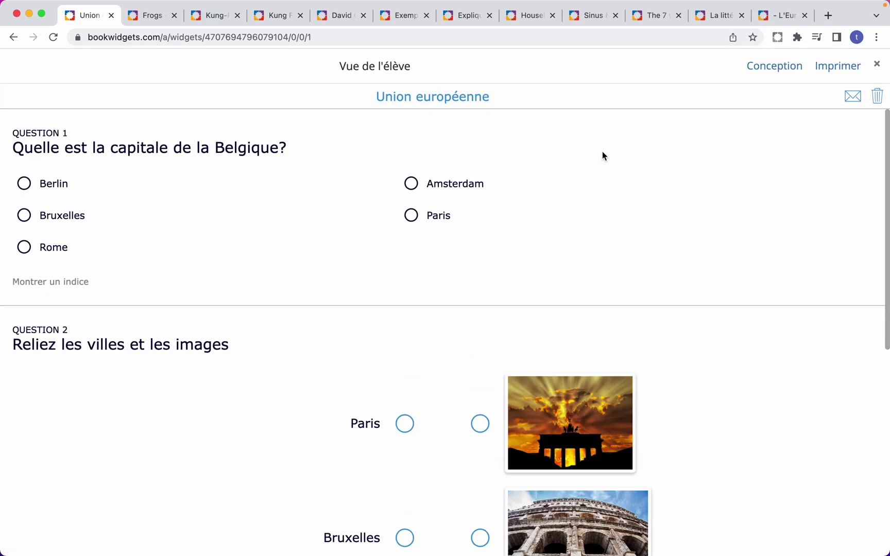
pyautogui.scroll(-5, 602, 156)
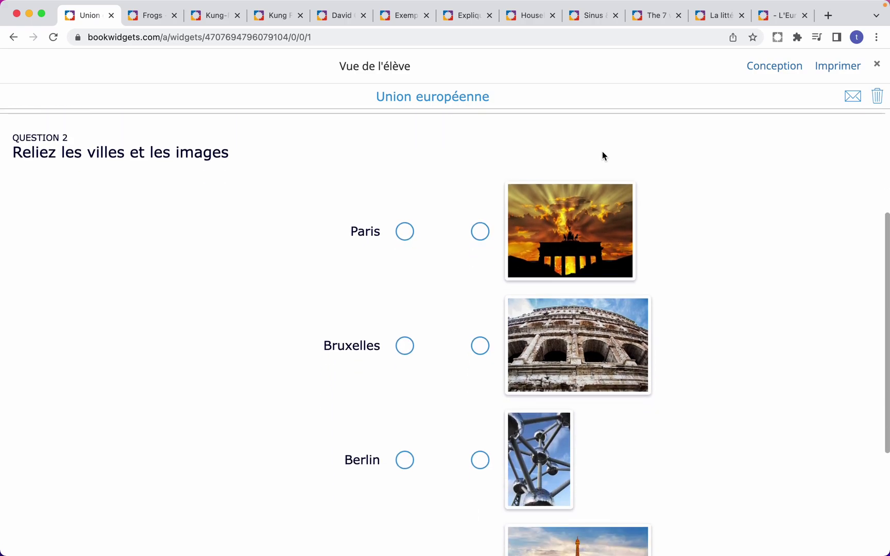
pyautogui.scroll(-2, 604, 156)
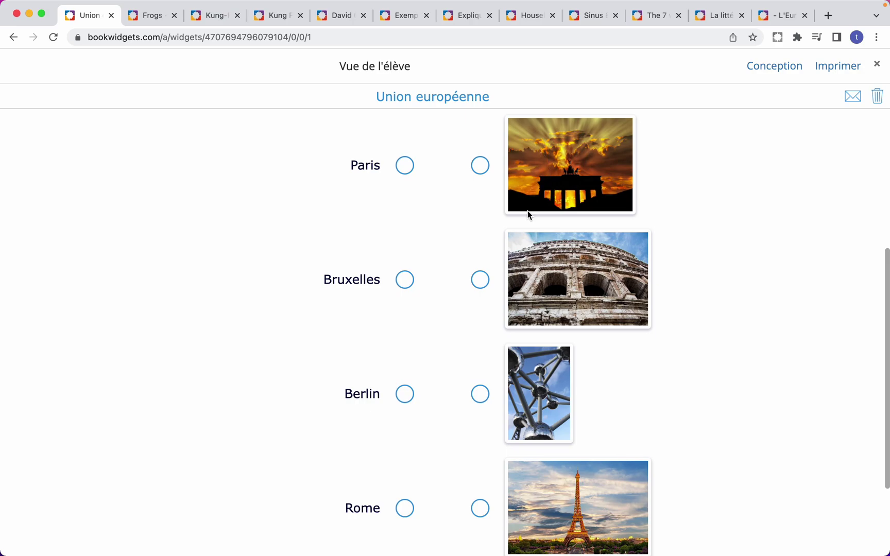
pyautogui.scroll(-3, 534, 222)
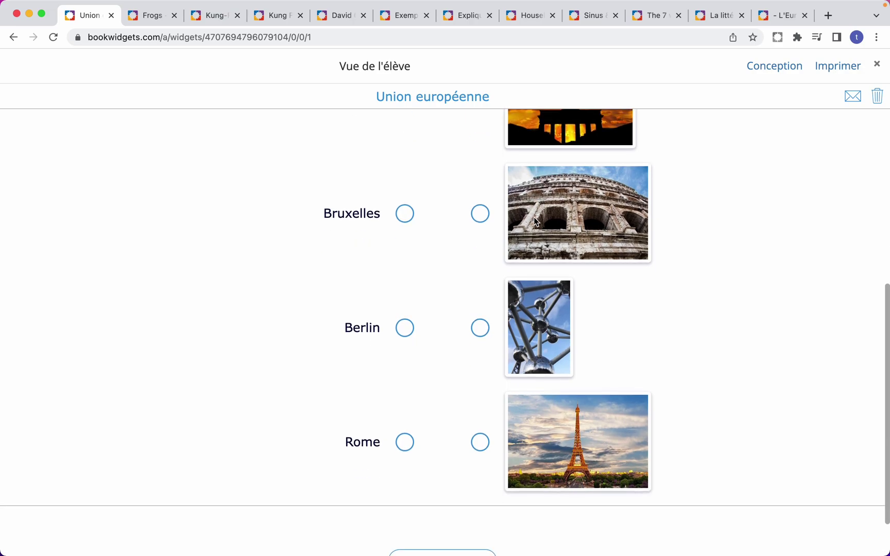
pyautogui.scroll(2, 534, 221)
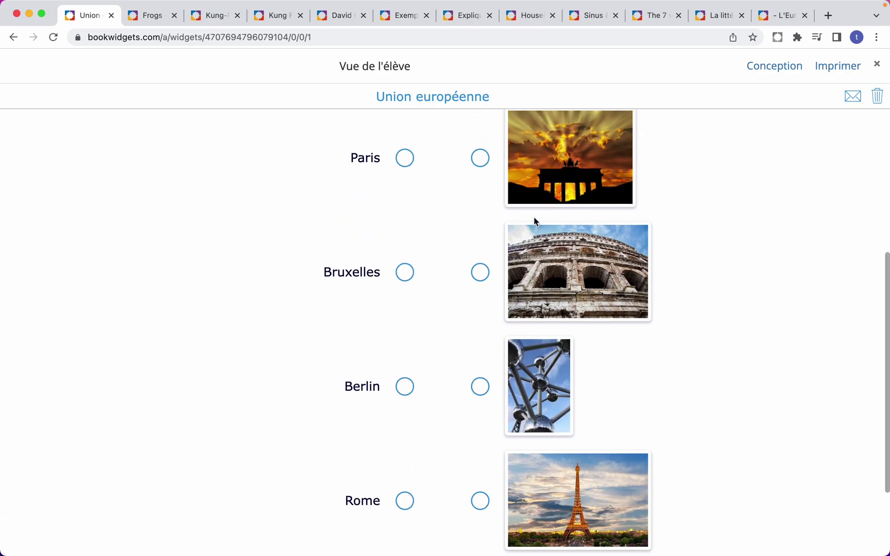
pyautogui.scroll(3, 534, 222)
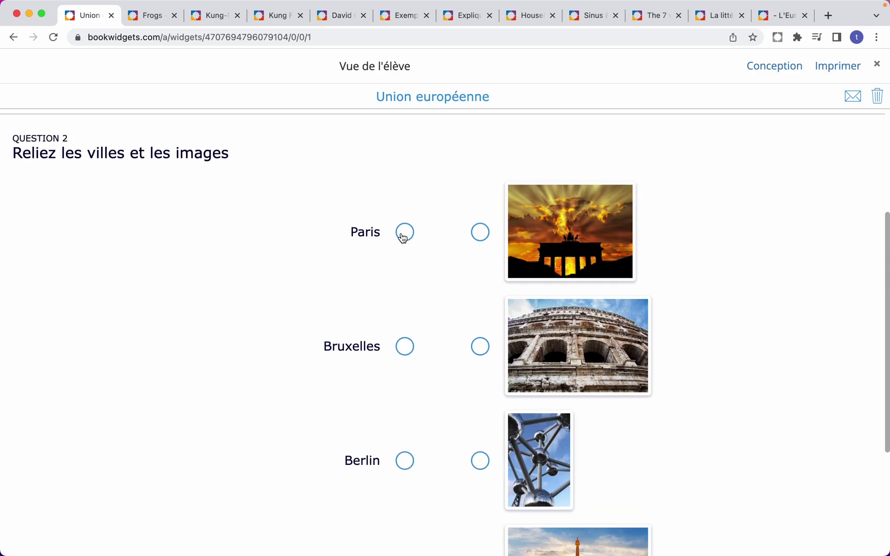
pyautogui.moveTo(403, 236); pyautogui.dragTo(479, 513)
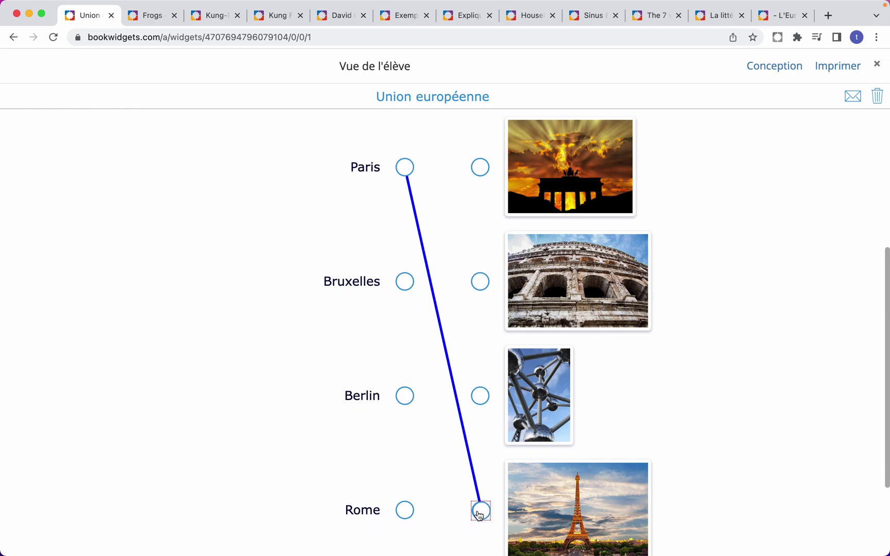
pyautogui.moveTo(479, 513); pyautogui.dragTo(395, 185)
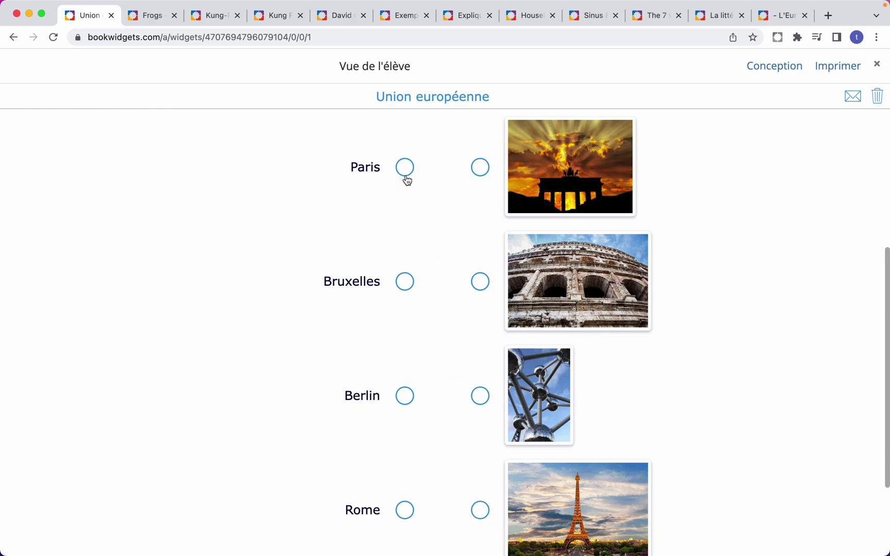
# - View the Colosseum photo enlarged in the student view and close the preview
pyautogui.click(565, 272)
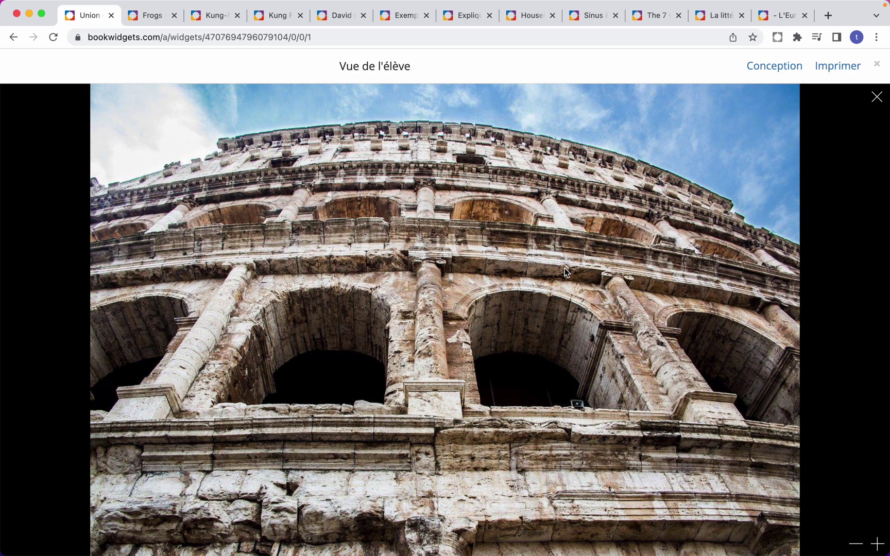
pyautogui.click(878, 97)
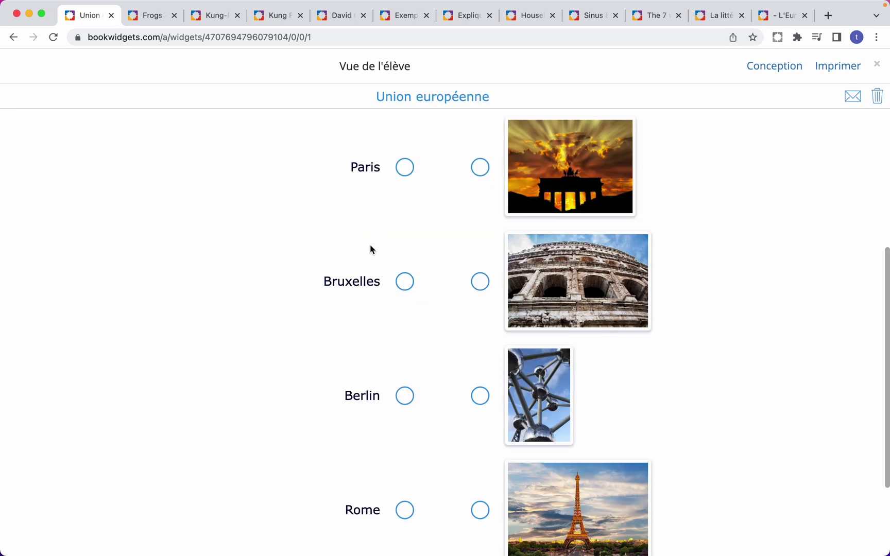
pyautogui.scroll(5, 260, 267)
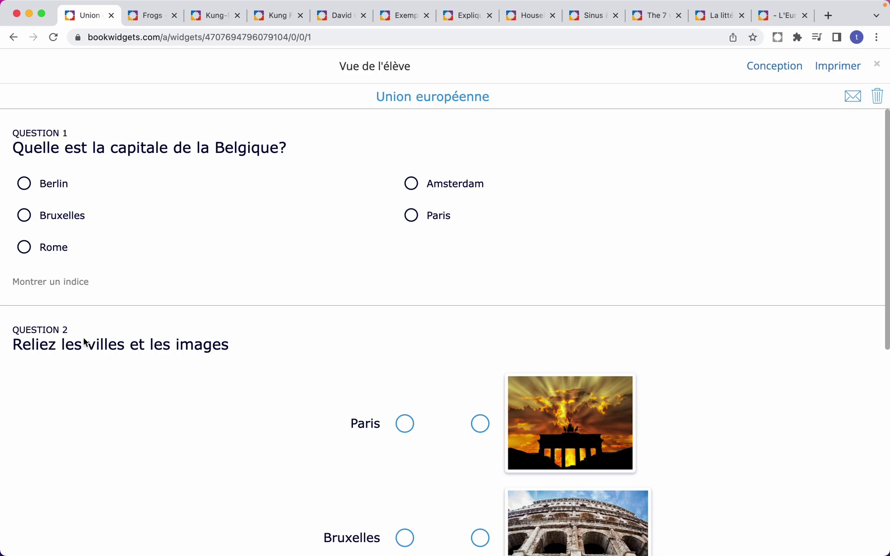
pyautogui.click(877, 65)
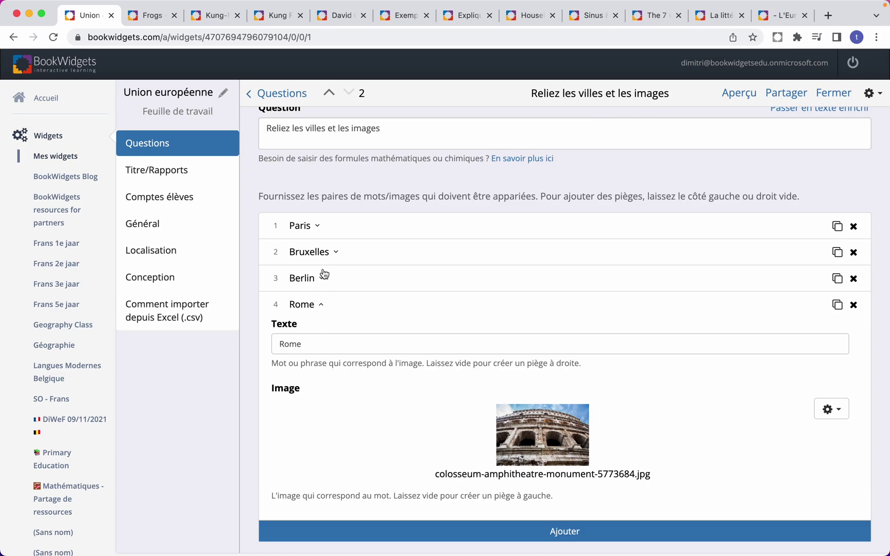
# - Collapse the Rome pair and try a score weighting of 1 for the matching question, clearing the value again
pyautogui.scroll(-2, 324, 276)
pyautogui.click(318, 249)
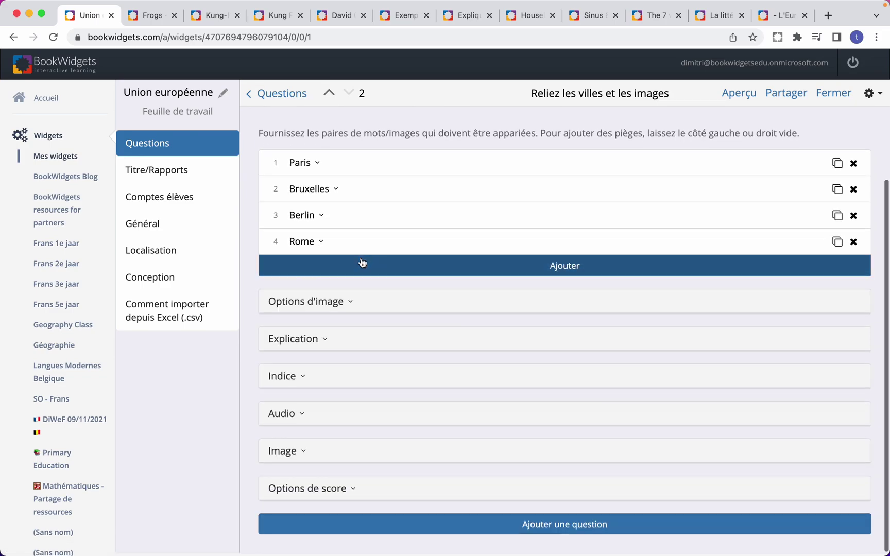
pyautogui.click(361, 488)
pyautogui.scroll(-2, 395, 339)
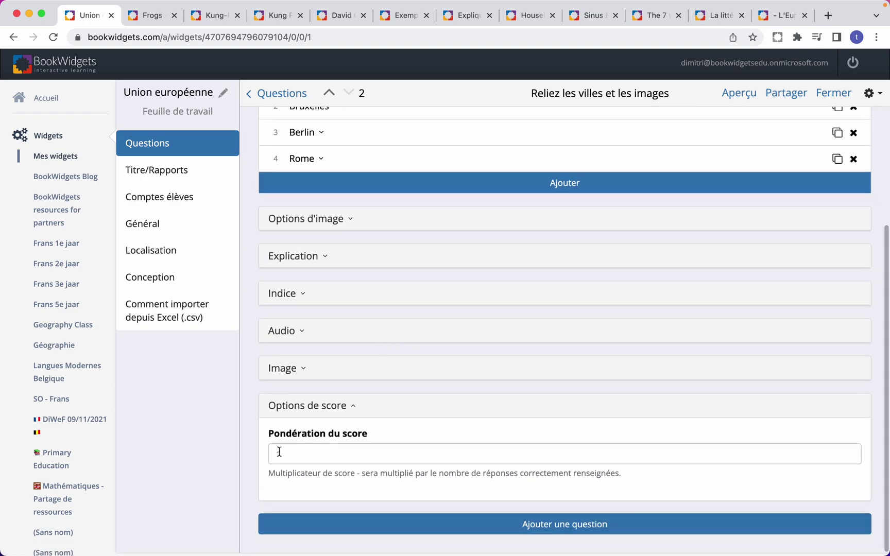
pyautogui.click(355, 460)
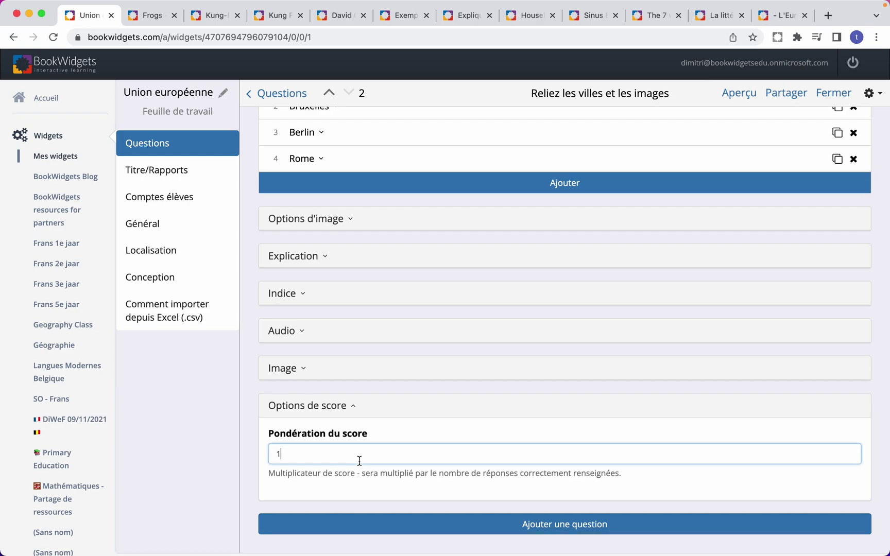
pyautogui.press('BackSpace')
pyautogui.click(362, 405)
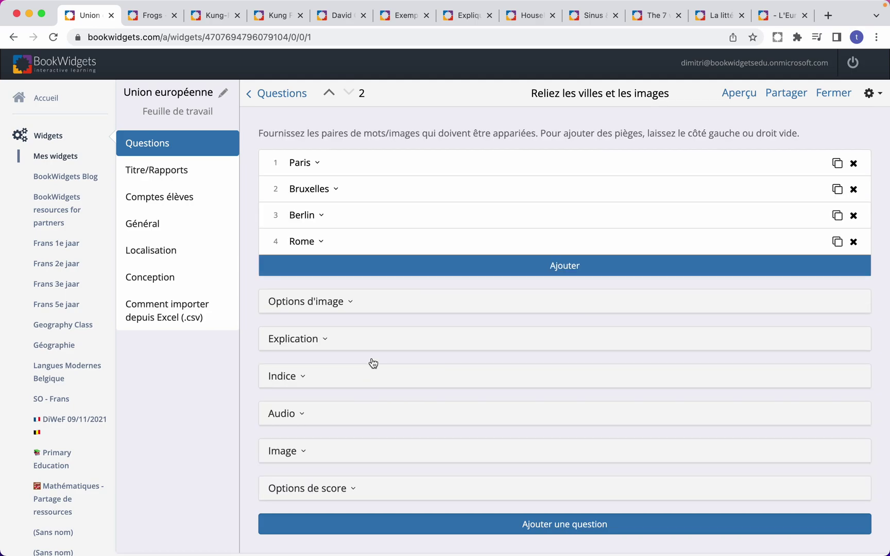
# - Add an "Image à annoter" question to the worksheet with the question text "Nommez les capitales"
pyautogui.scroll(3, 381, 310)
pyautogui.scroll(-3, 381, 310)
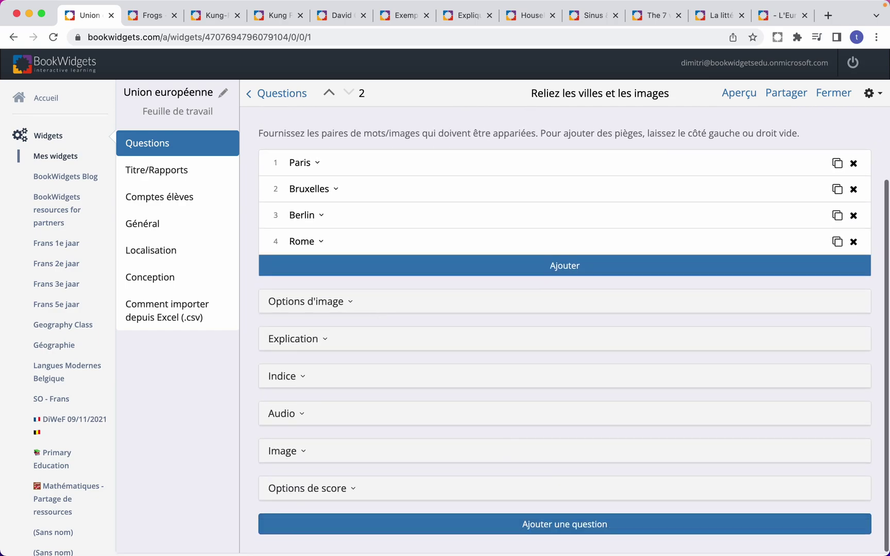
pyautogui.click(598, 526)
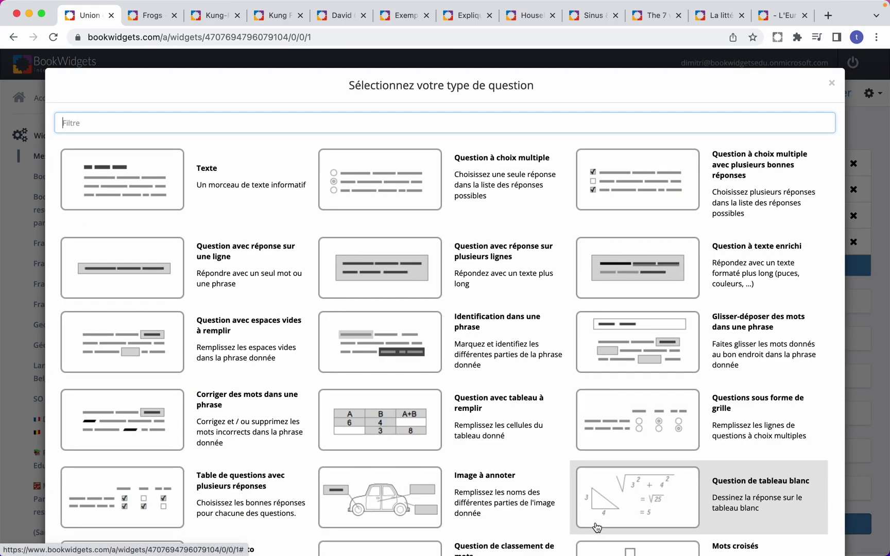
pyautogui.scroll(-2, 511, 356)
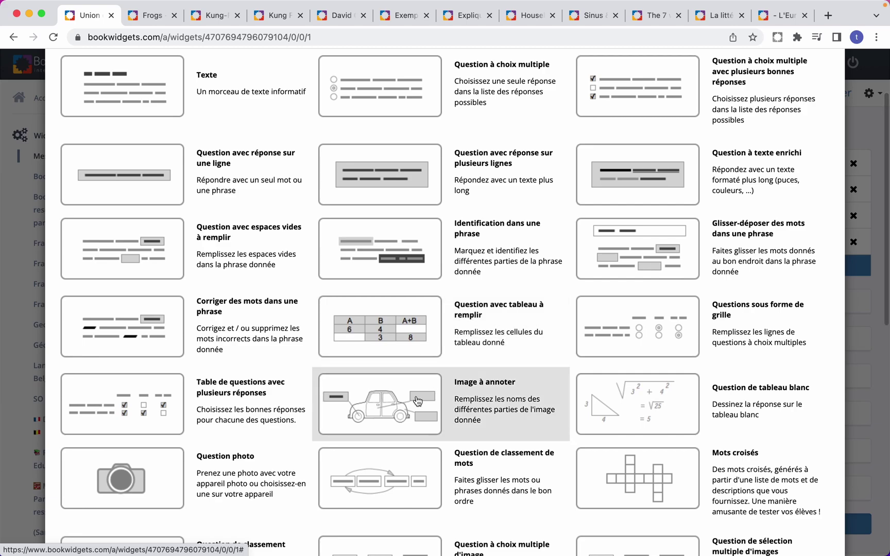
pyautogui.click(417, 401)
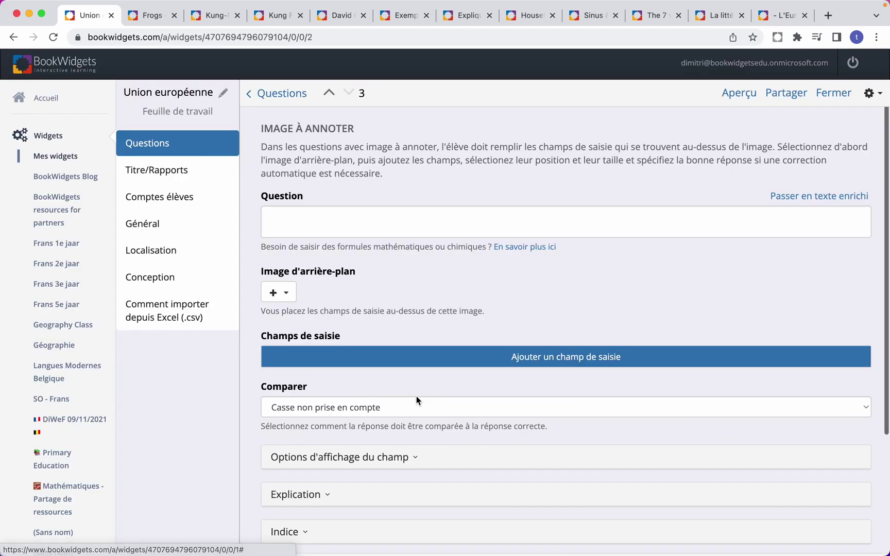
pyautogui.click(415, 231)
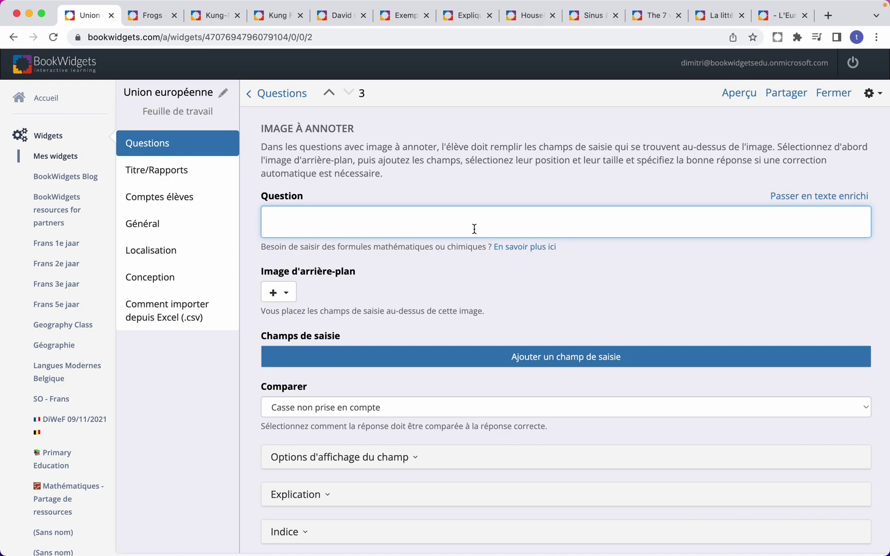
pyautogui.write('Nommez les capitales')
# - Search online images for "Europa" and use the blank map of Europe as the question's background image
pyautogui.click(274, 293)
pyautogui.click(306, 348)
pyautogui.write('Europa')
pyautogui.press('Return')
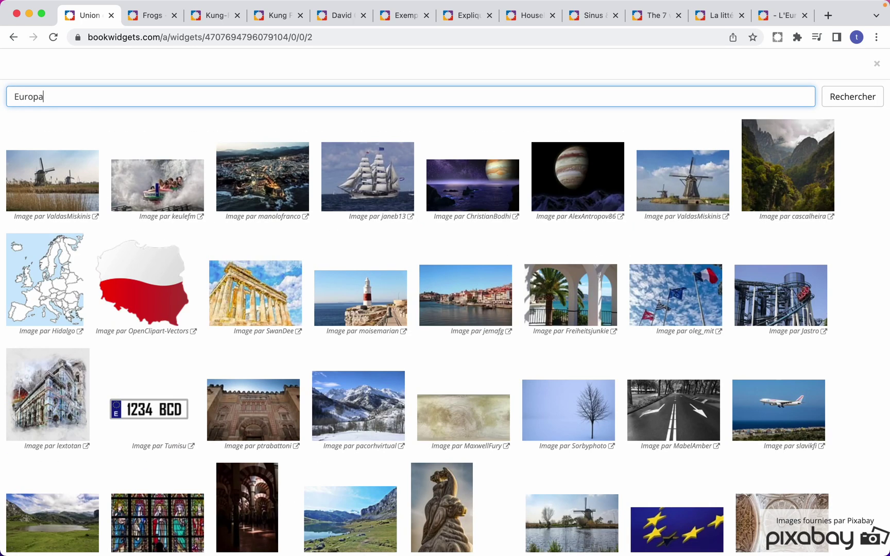
pyautogui.click(50, 269)
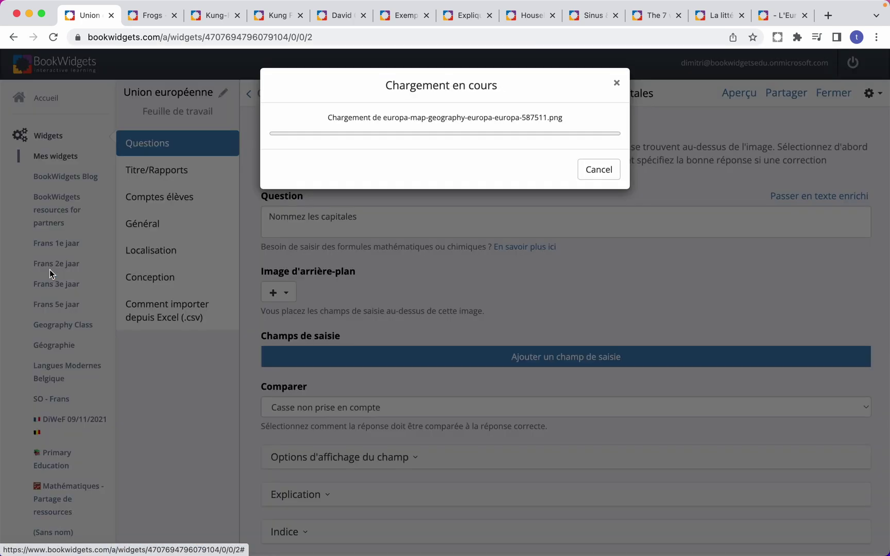
# - Add an input field to the map, with its marker in central Spain and its box in the sea north of Spain
pyautogui.scroll(-3, 457, 274)
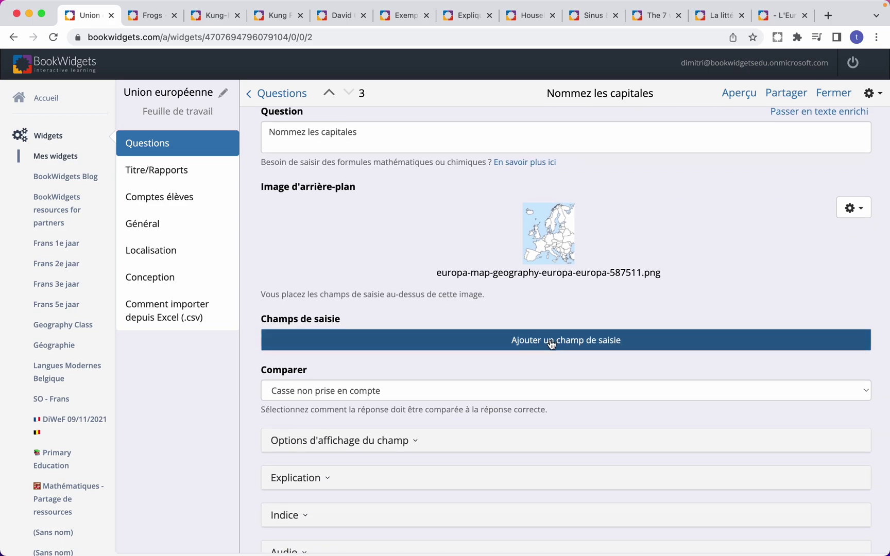
pyautogui.click(614, 344)
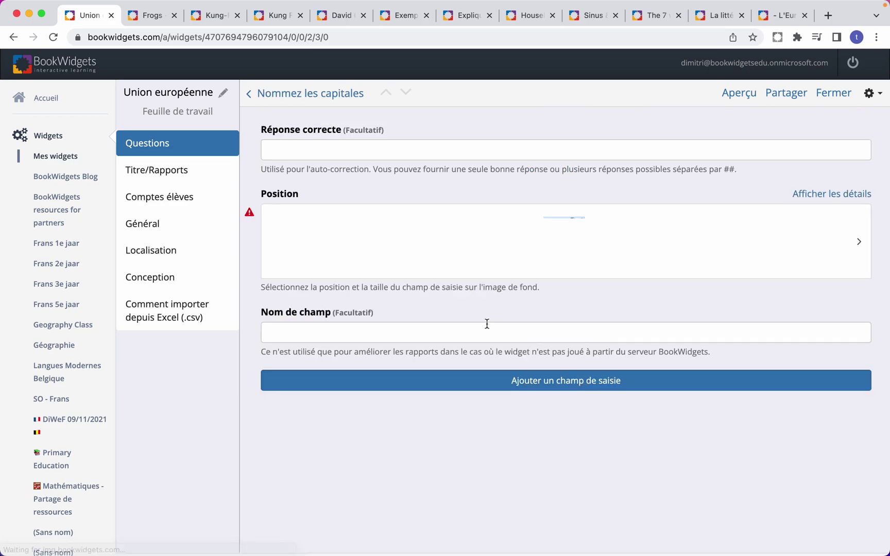
pyautogui.click(551, 254)
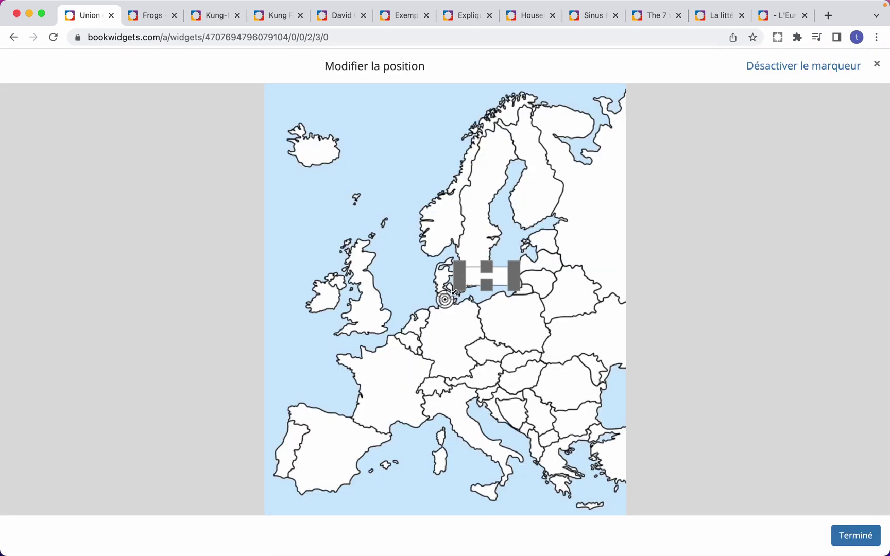
pyautogui.moveTo(446, 299)
pyautogui.mouseDown()
pyautogui.moveTo(345, 459)
pyautogui.moveTo(350, 447)
pyautogui.mouseUp()
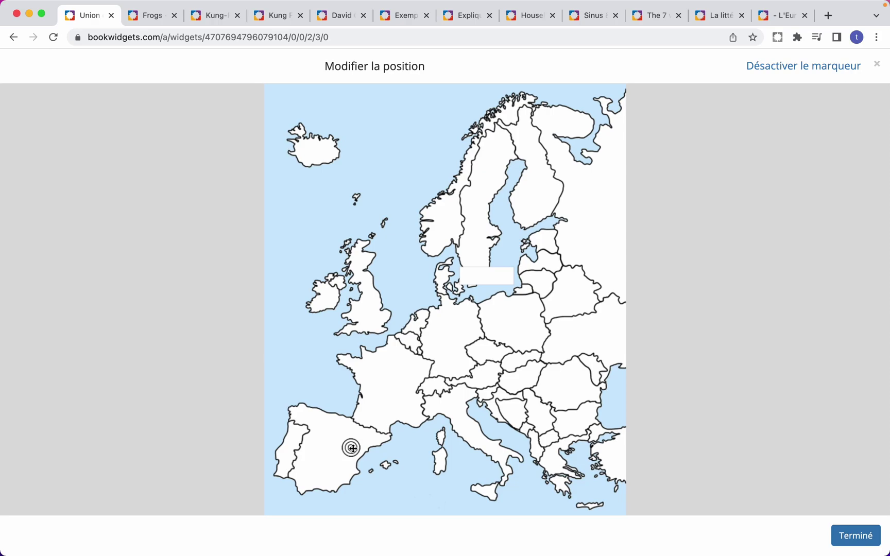
pyautogui.click(471, 271)
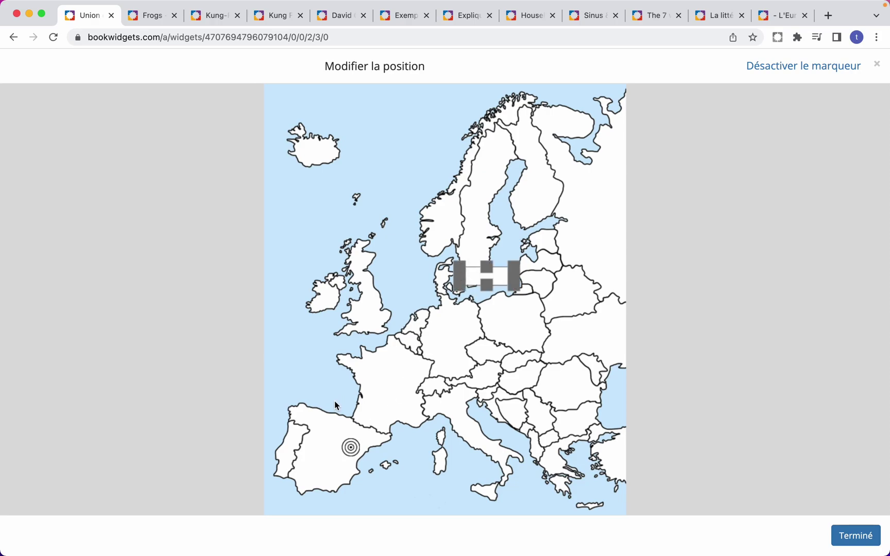
pyautogui.click(302, 381)
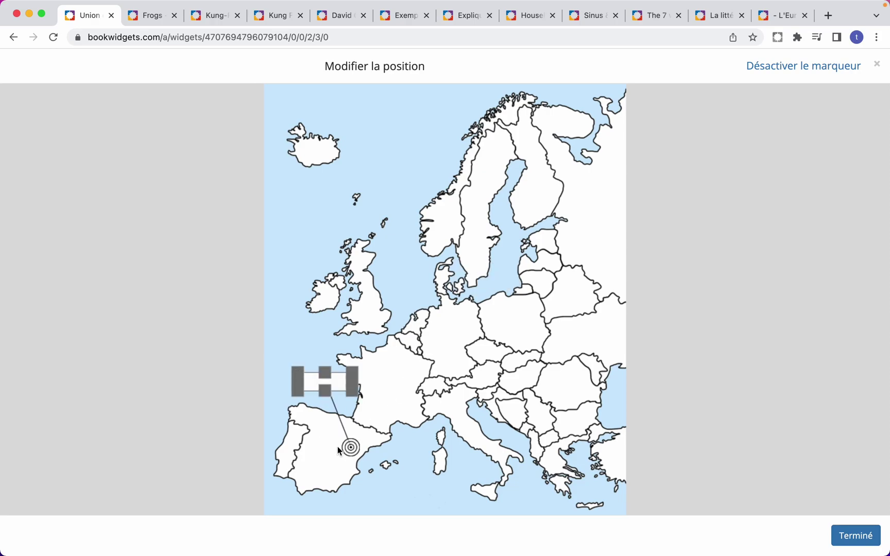
pyautogui.moveTo(351, 447); pyautogui.dragTo(330, 452)
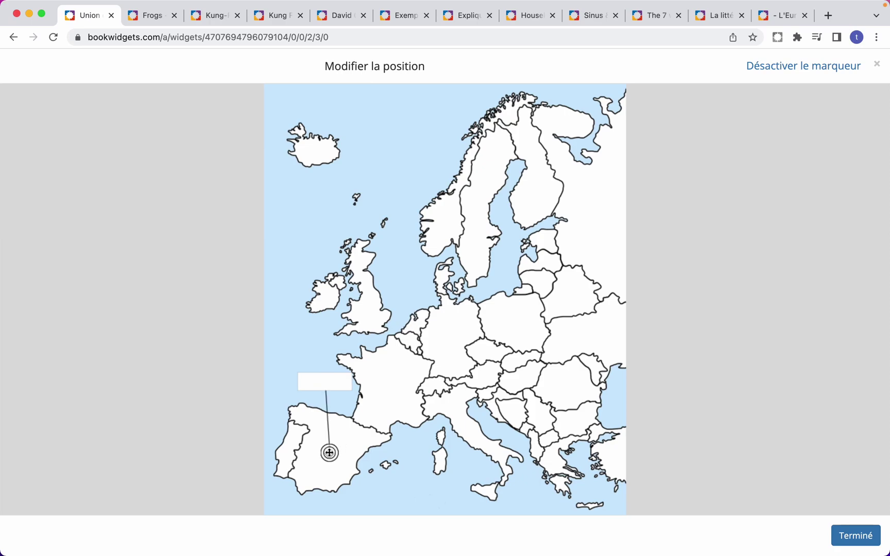
# - Shift the field's box to just off Spain's northwest coast and set its correct answer to "Madrid"
pyautogui.click(315, 383)
pyautogui.click(277, 385)
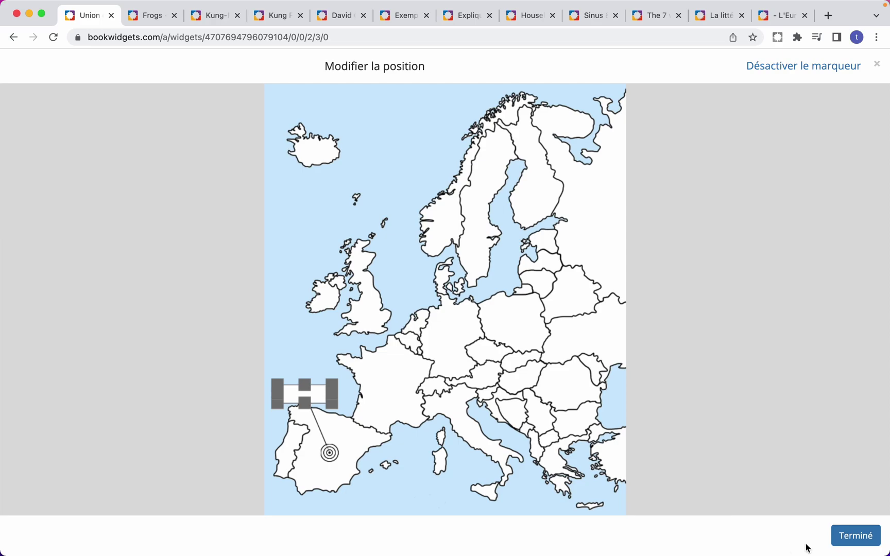
pyautogui.click(843, 536)
pyautogui.click(310, 153)
pyautogui.write('Madrid')
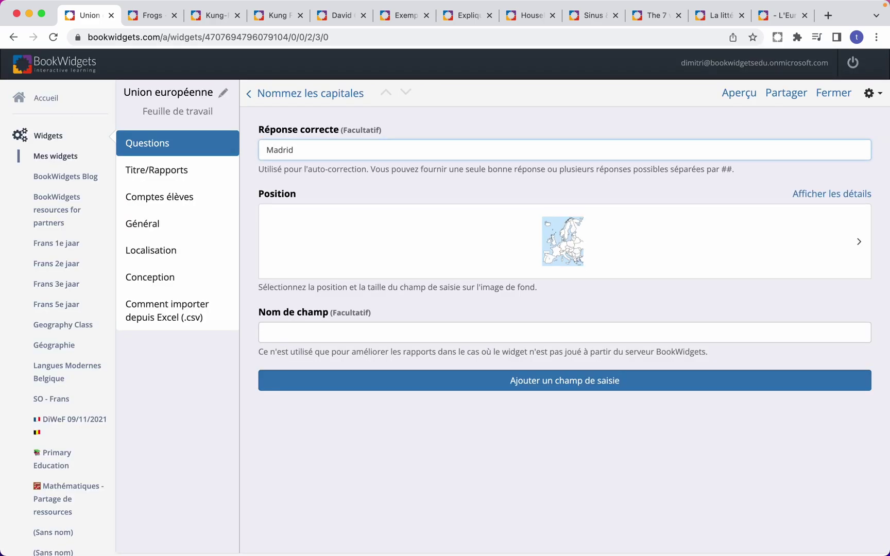
# - Add a second input field to the map, with its marker in northern France and its box over southeast England and the North Sea
pyautogui.click(549, 390)
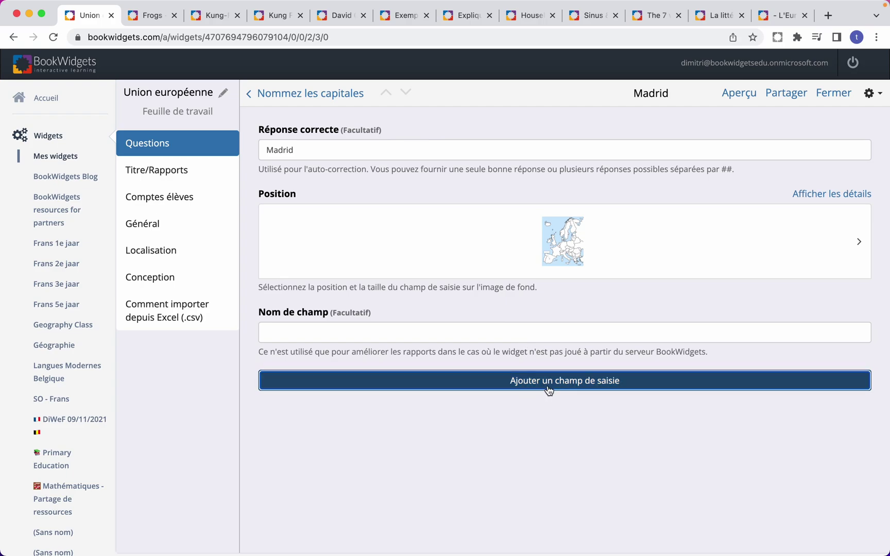
pyautogui.click(560, 241)
pyautogui.moveTo(444, 300)
pyautogui.mouseDown()
pyautogui.moveTo(402, 363)
pyautogui.moveTo(391, 362)
pyautogui.mouseUp()
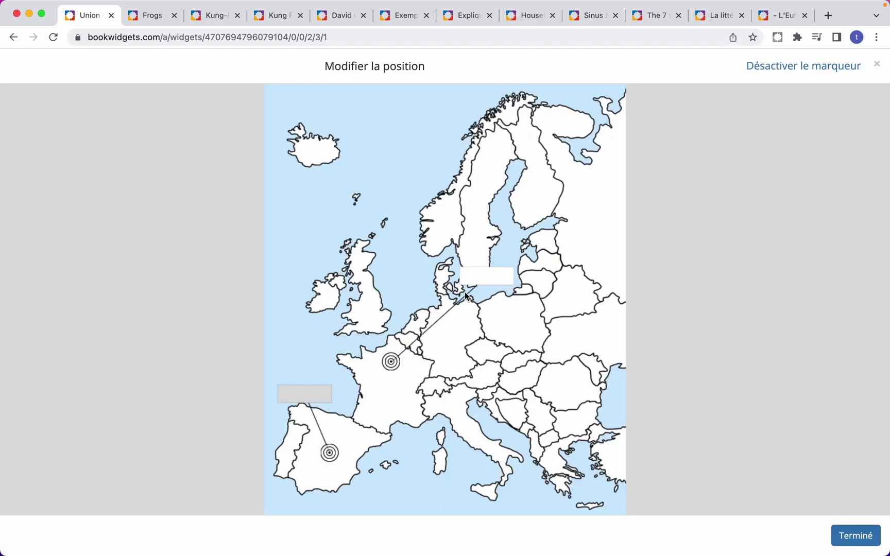
pyautogui.moveTo(466, 274)
pyautogui.mouseDown()
pyautogui.moveTo(365, 300)
pyautogui.moveTo(369, 308)
pyautogui.mouseUp()
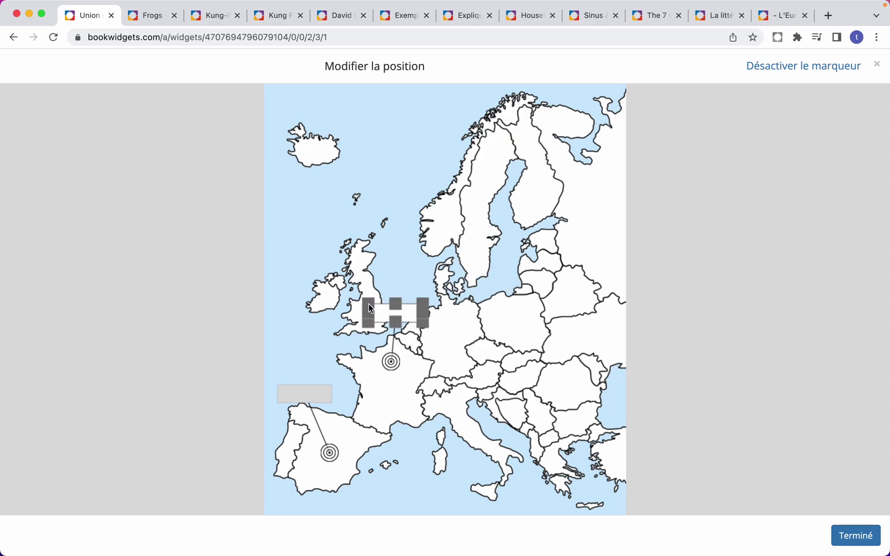
pyautogui.click(855, 537)
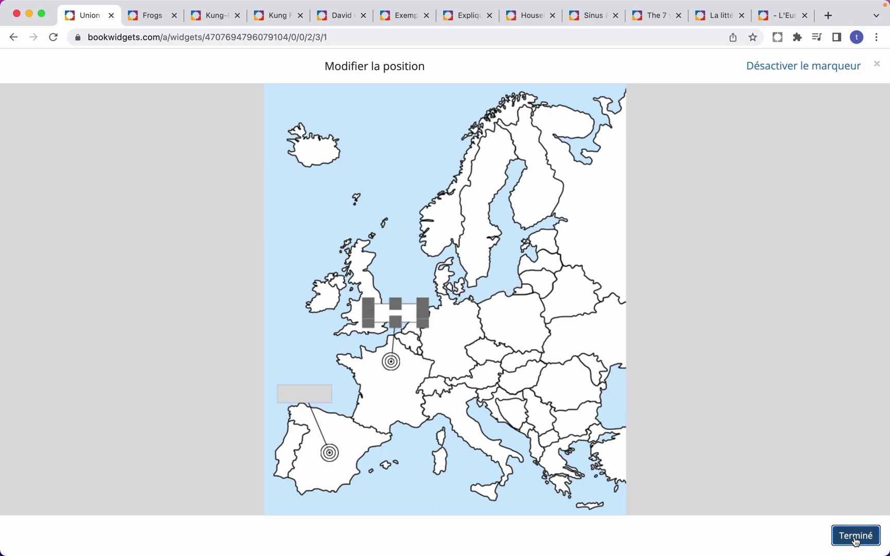
# - Set the correct answer of the field in France to "Paris"
pyautogui.click(334, 150)
pyautogui.write('Pa')
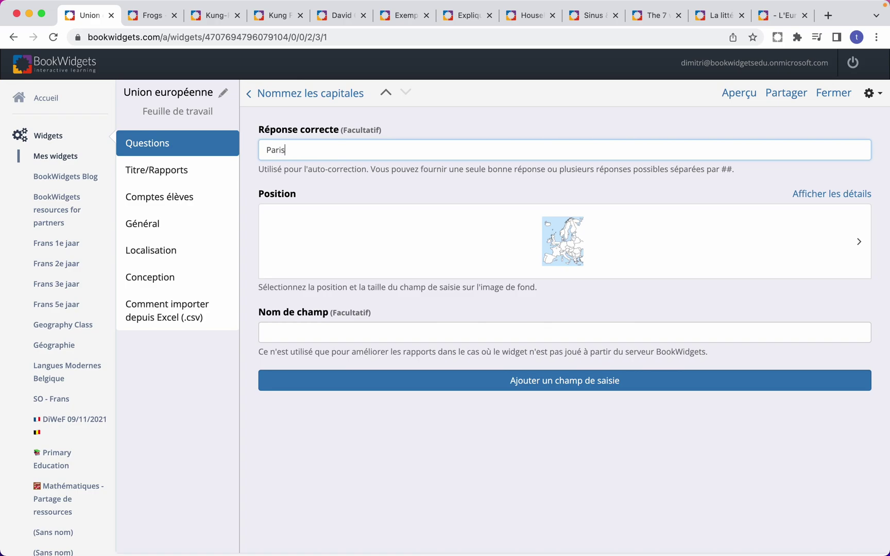
pyautogui.write('ris')
pyautogui.click(431, 195)
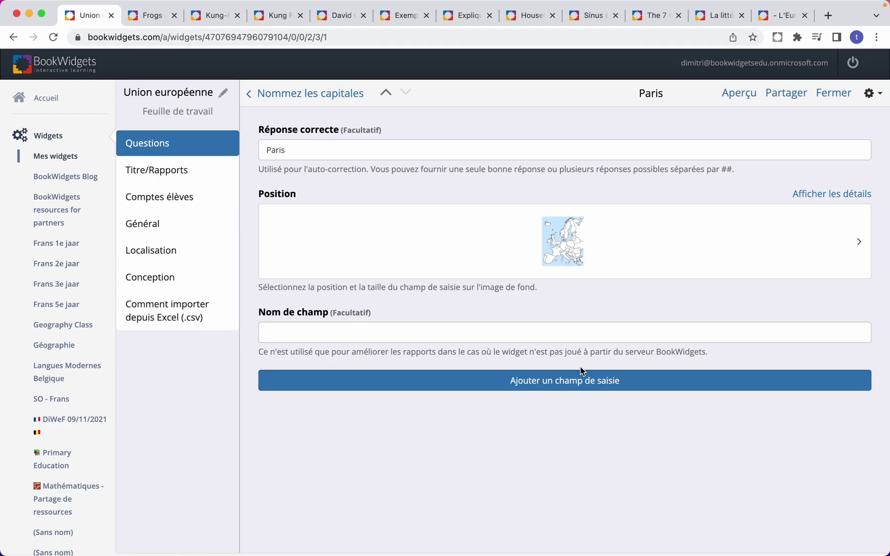
# - Add a third input field to the map, with its marker on Sweden's southeast coast and its box over central Norway
pyautogui.click(592, 381)
pyautogui.click(549, 253)
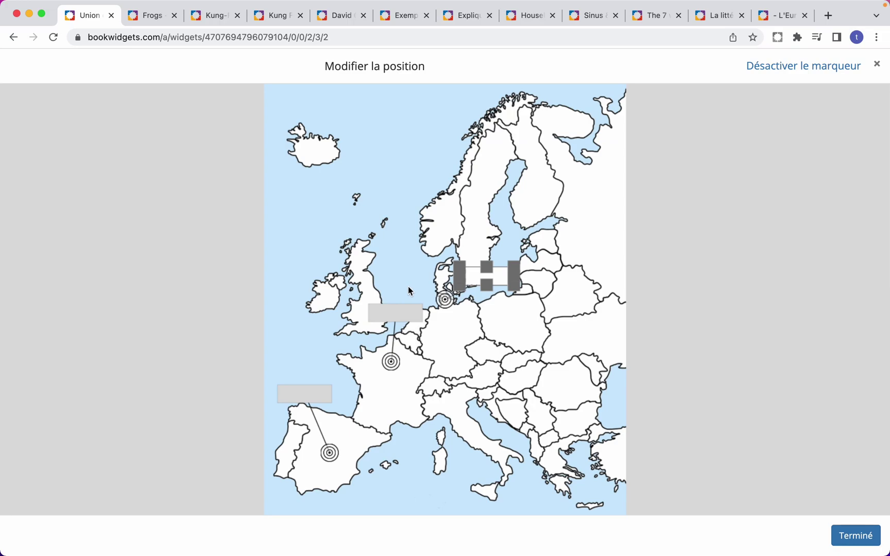
pyautogui.moveTo(445, 299); pyautogui.dragTo(494, 234)
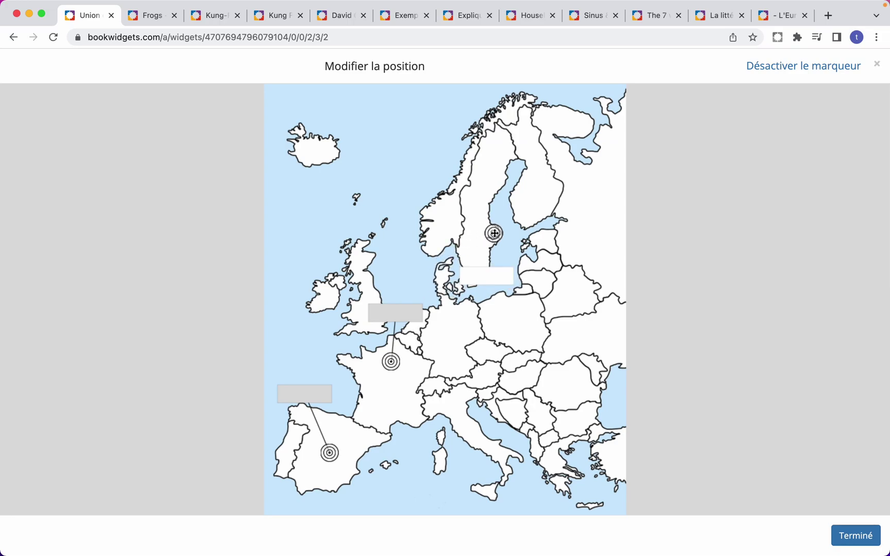
pyautogui.click(480, 277)
pyautogui.click(422, 197)
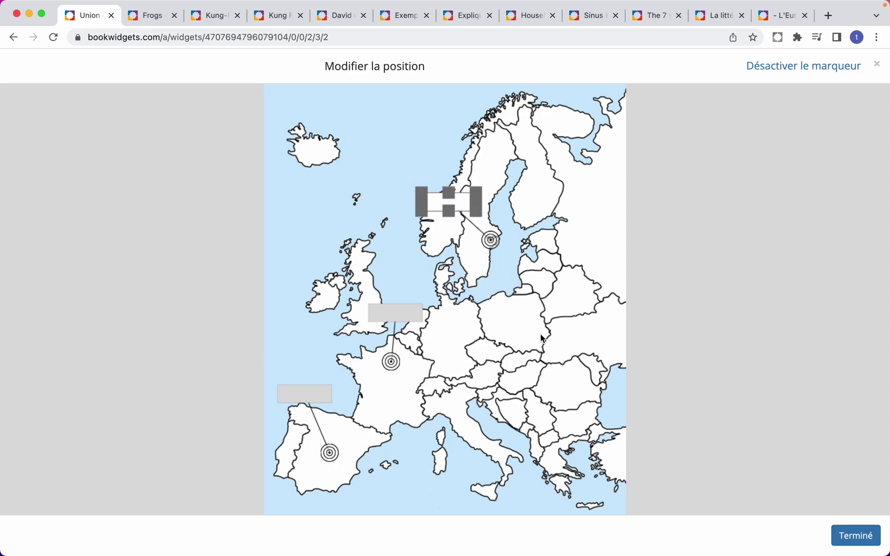
pyautogui.click(857, 534)
# - Set the correct answer of the field in Sweden to "Stockholm" and return to the "Nommez les capitales" question
pyautogui.click(322, 145)
pyautogui.write('Sto')
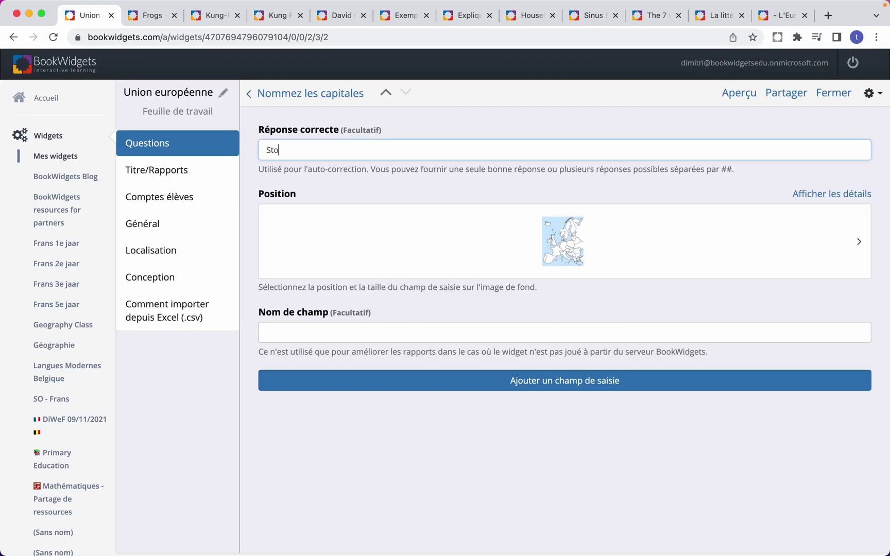
pyautogui.write('ckholm')
pyautogui.click(425, 117)
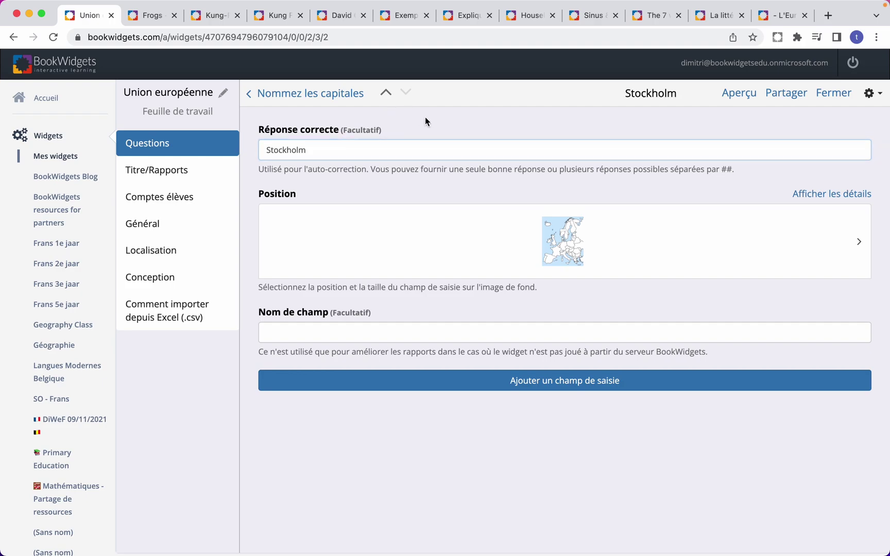
pyautogui.click(316, 95)
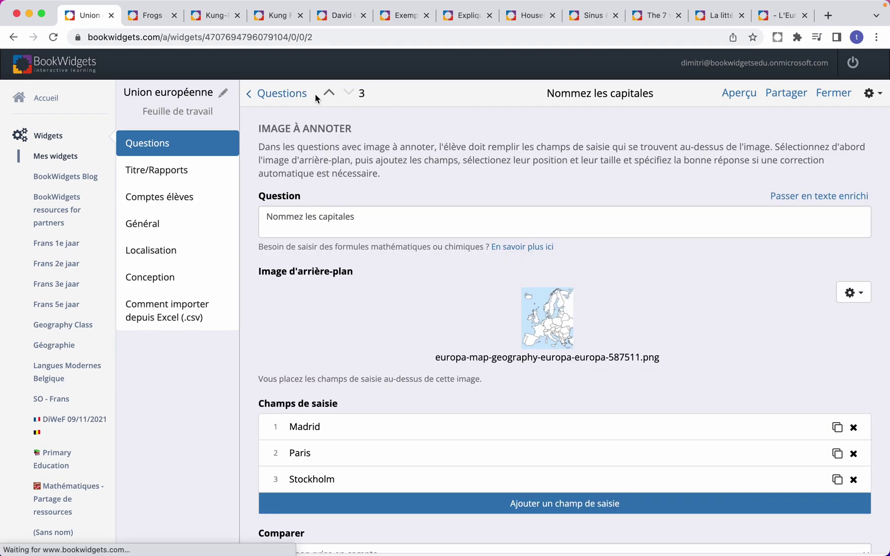
# - Preview the worksheet in the student view, look through all three questions, and close the preview
pyautogui.click(734, 100)
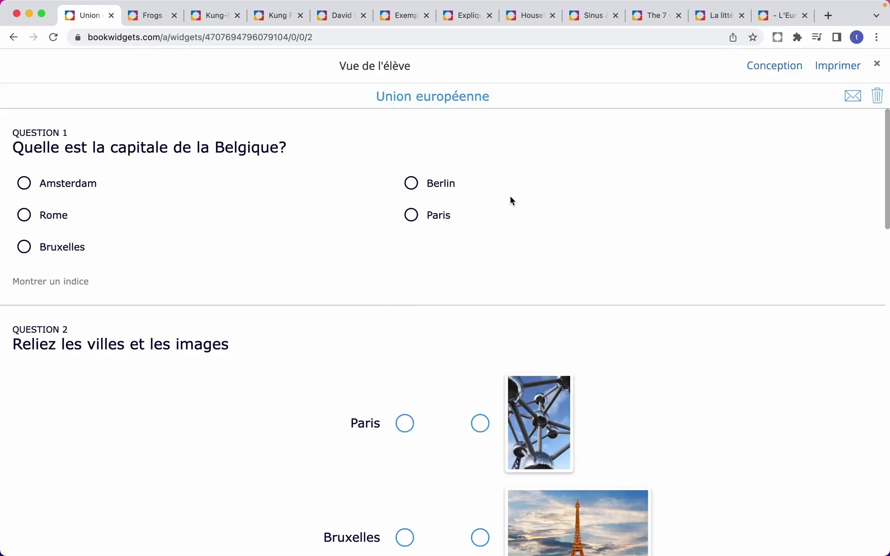
pyautogui.scroll(-10, 510, 198)
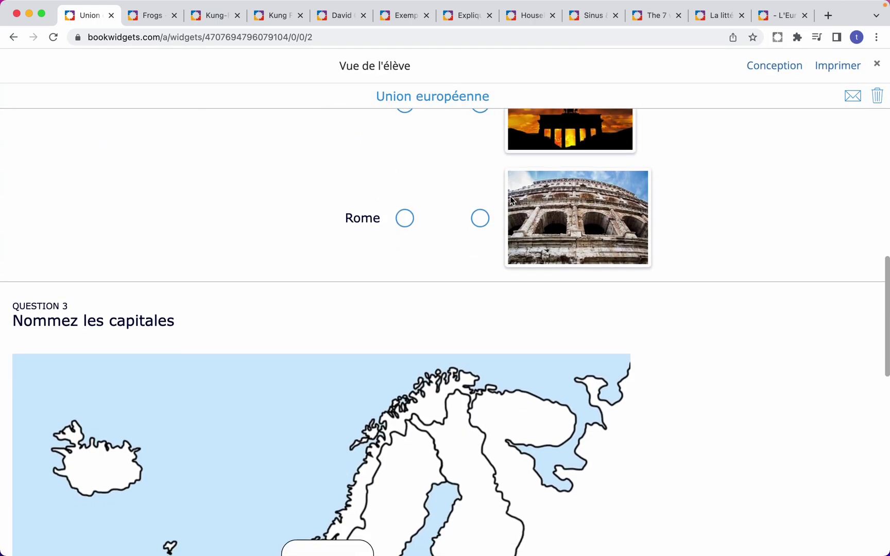
pyautogui.scroll(-10, 511, 200)
pyautogui.scroll(-2, 511, 199)
pyautogui.scroll(12, 511, 198)
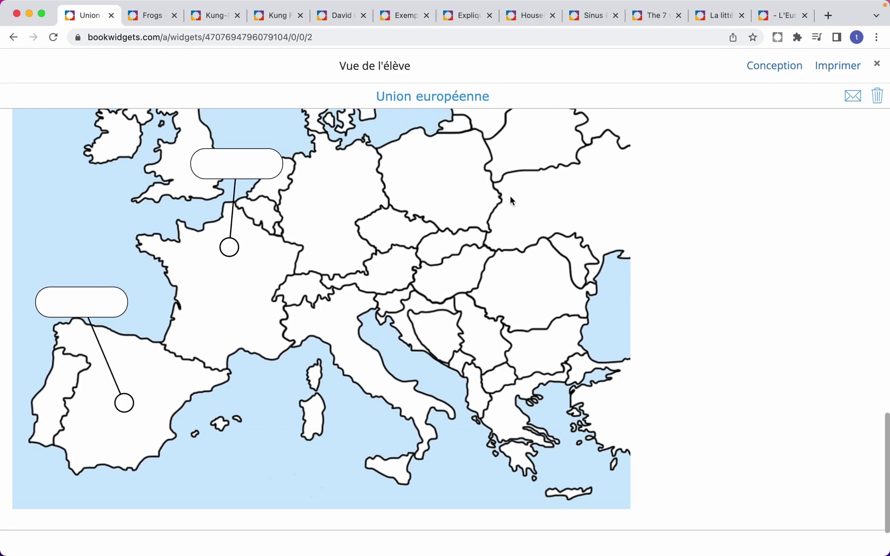
pyautogui.scroll(10, 510, 198)
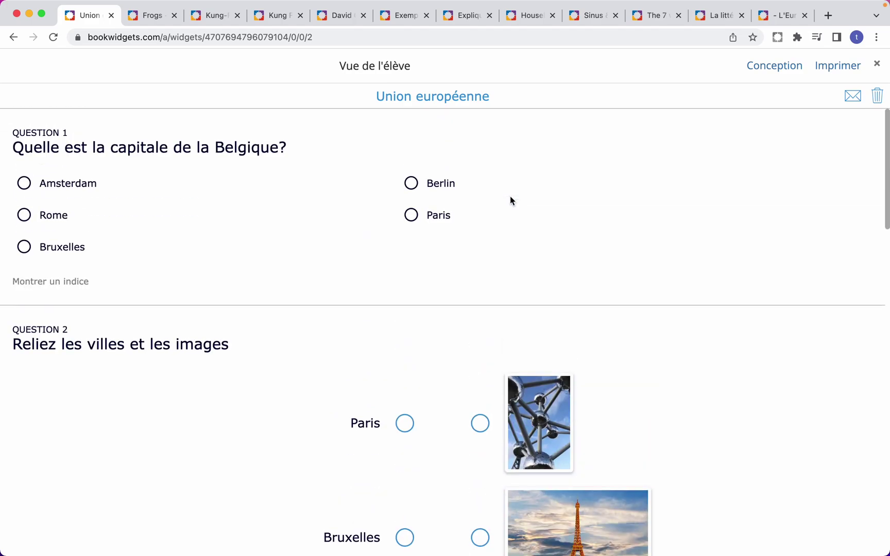
pyautogui.click(877, 65)
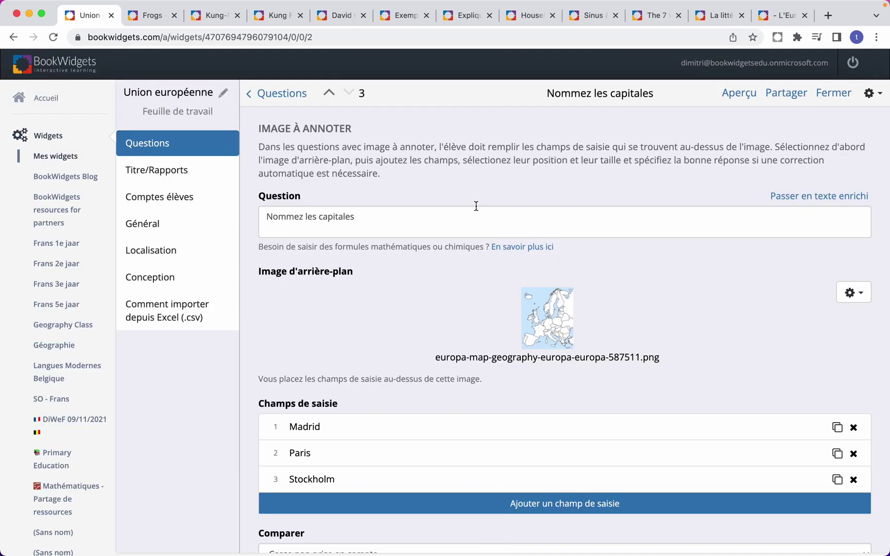
# - Review the answer comparison options for upper/lower case and accents in the "Nommez les capitales" question
pyautogui.scroll(-5, 437, 206)
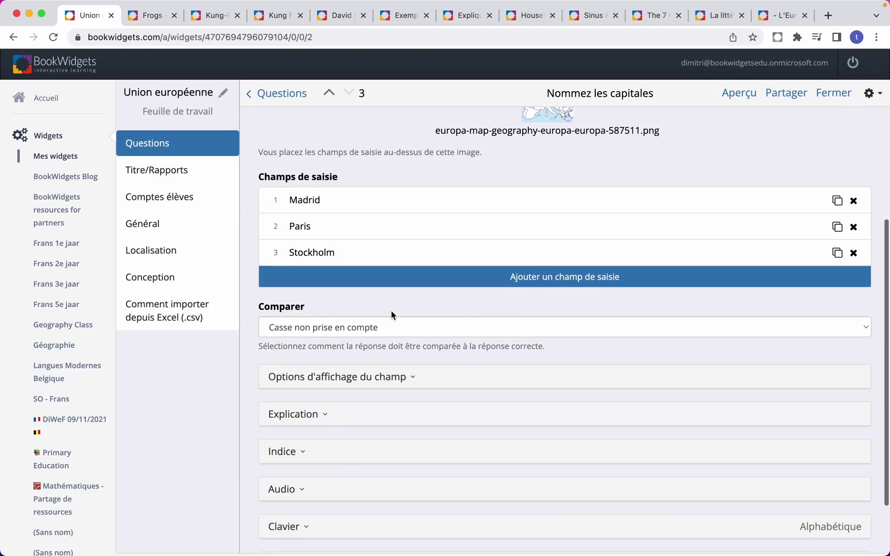
pyautogui.click(413, 330)
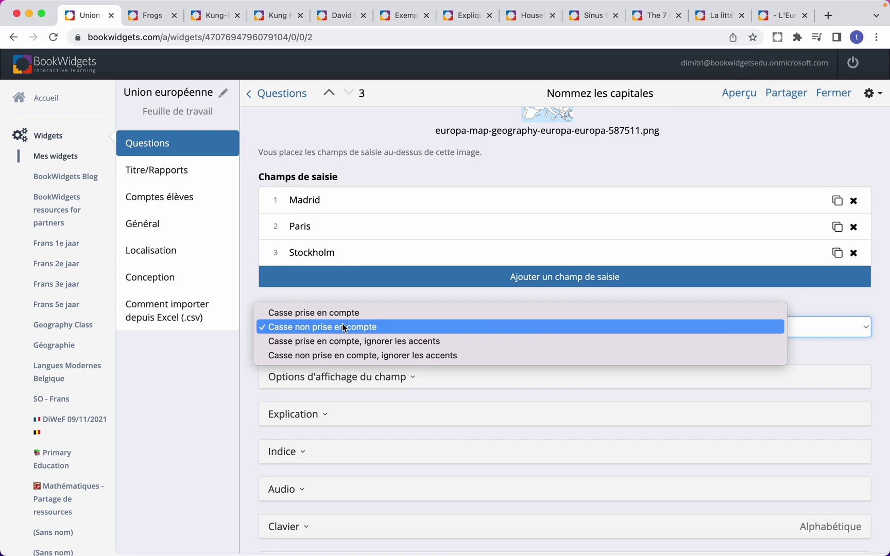
pyautogui.click(241, 371)
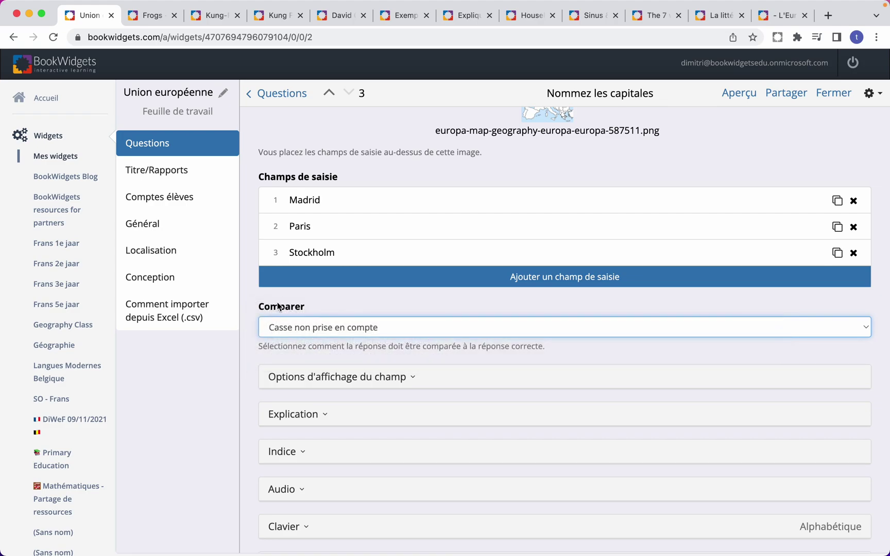
# - Add a fill-in-the-blanks question (Question avec espaces vides à remplir) after the third question of the worksheet
pyautogui.scroll(3, 309, 290)
pyautogui.scroll(-3, 310, 290)
pyautogui.scroll(-3, 309, 289)
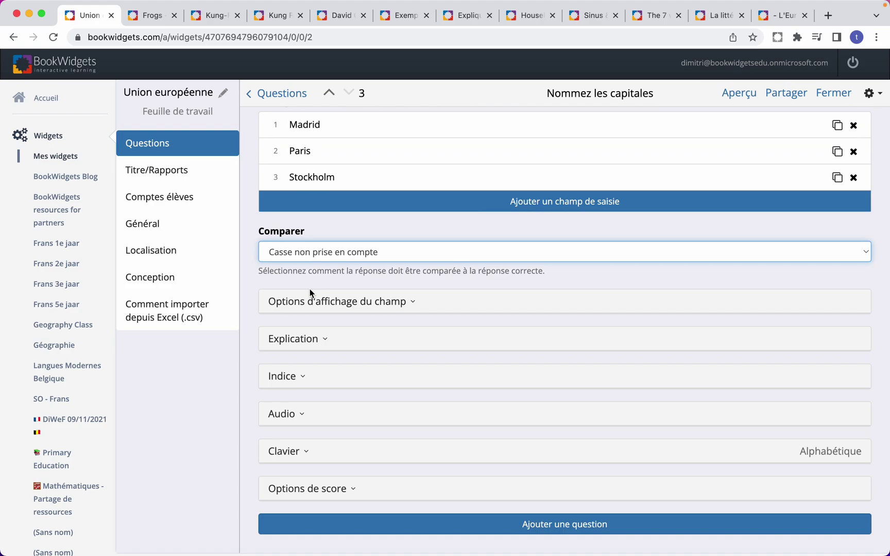
pyautogui.click(571, 525)
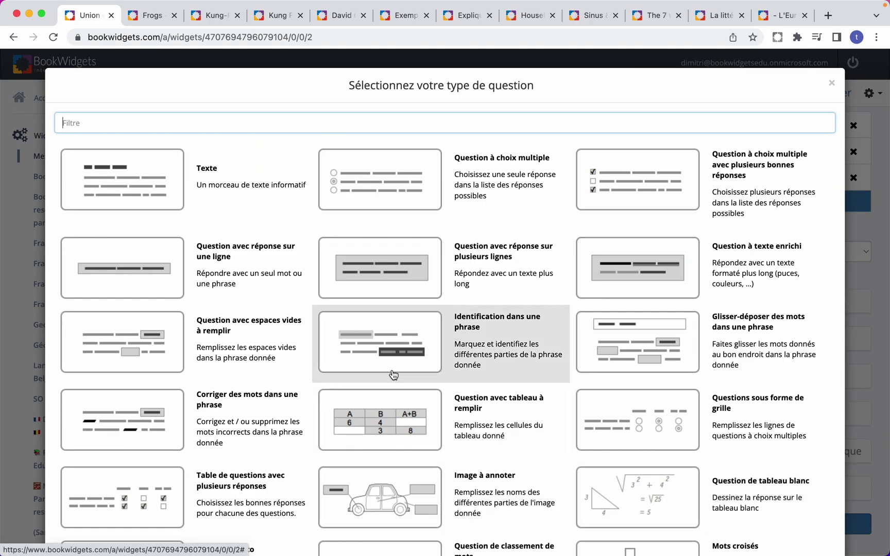
pyautogui.click(235, 345)
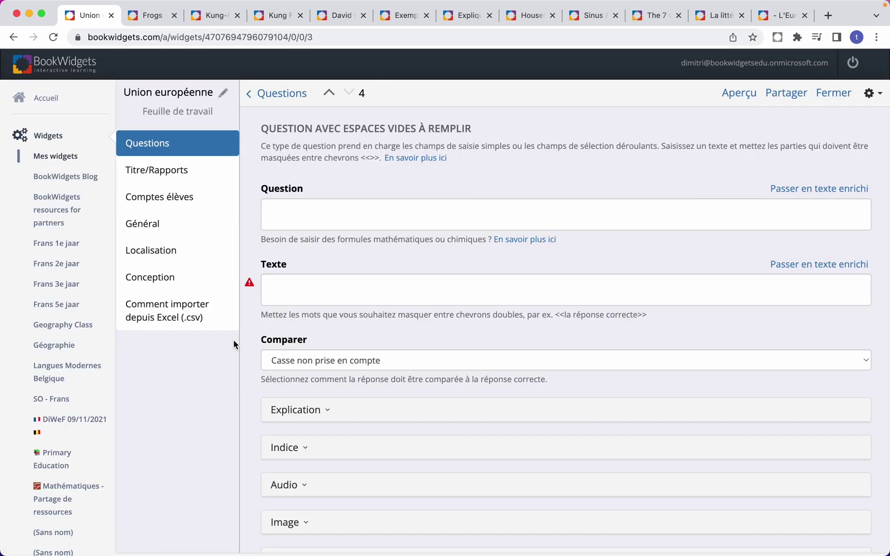
# - Enter "Complétez les mots qui manquent" as the prompt of the new question
pyautogui.click(410, 217)
pyautogui.write('Comp')
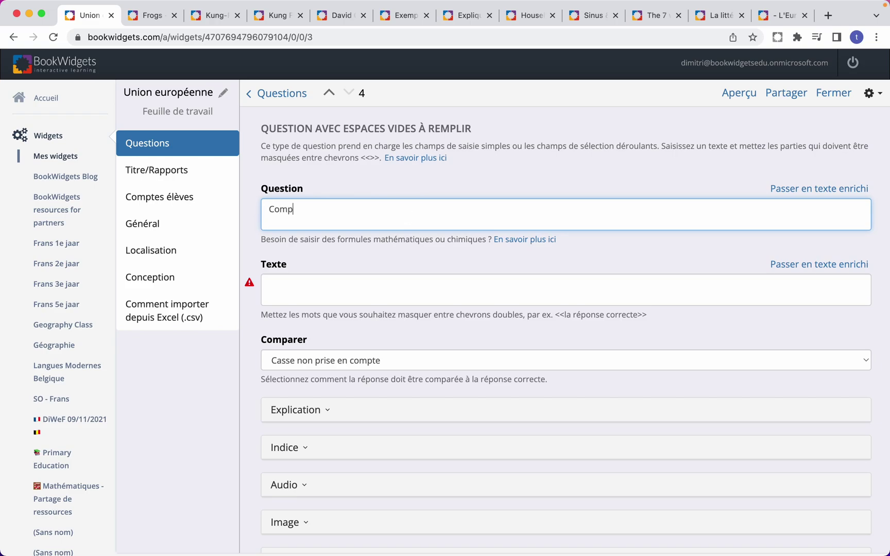
pyautogui.write('létez les mots qui manquent')
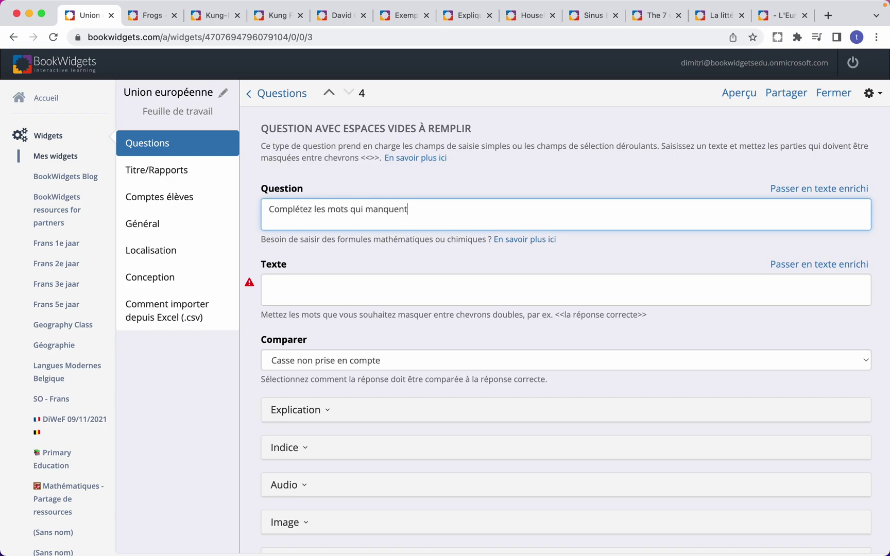
# - Fetch the three-paragraph text starting "L'Union Européenne ou UE est le regroupement" from the other application and insert it as the question's Texte
pyautogui.press('super+Tab')
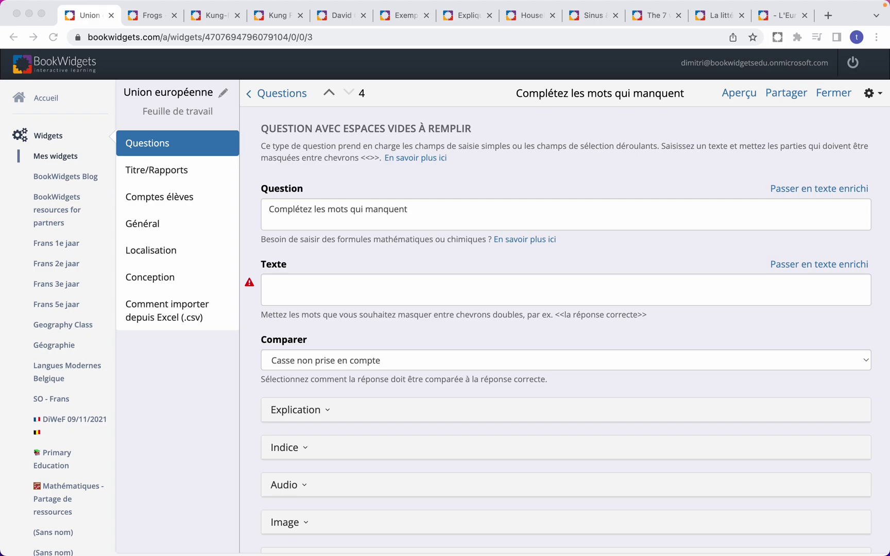
pyautogui.press('super+Tab')
pyautogui.click(511, 289)
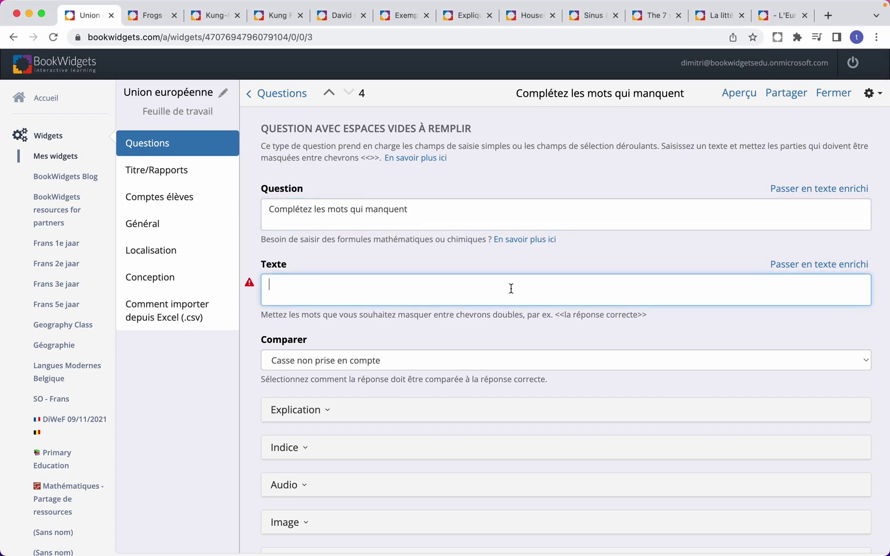
pyautogui.write("L'Union Européenne ou UE est le regroupement de certains pays européens désireux de s'unir volontairement sur les plans économique, monétaire et politique. En 1992, après le traité de Maastricht, l'Union européenne a pris la suite de la Communauté économique européenne qui avait été créée en 1957.  En 2020, l'Union rassemble 27 États membres. D'autres pays européens sont candidats pour adhérer à l'UE. La politique de l'Union européenne est décidée en collaboration par divers organes : le Conseil européen, la Commission européenne, le Parlement européen et le Conseil de l'Union européenne. Depuis le 19 novembre 2009, l'Union européenne a un président du Conseil européen et une haute-représentante pour les Affaires étrangères. Elle est aussi devenue la première puissance économique du monde.  Ses symboles sont son drapeau (12 étoiles formées en cercle sur fond bleu foncé), son hymne instrumental (musique de l'Ode à la joie, de Beethoven), sa devise (« Unie dans la diversité »). Il y a aussi la Journée de l'Europe qui a lieu le 9 mai.")
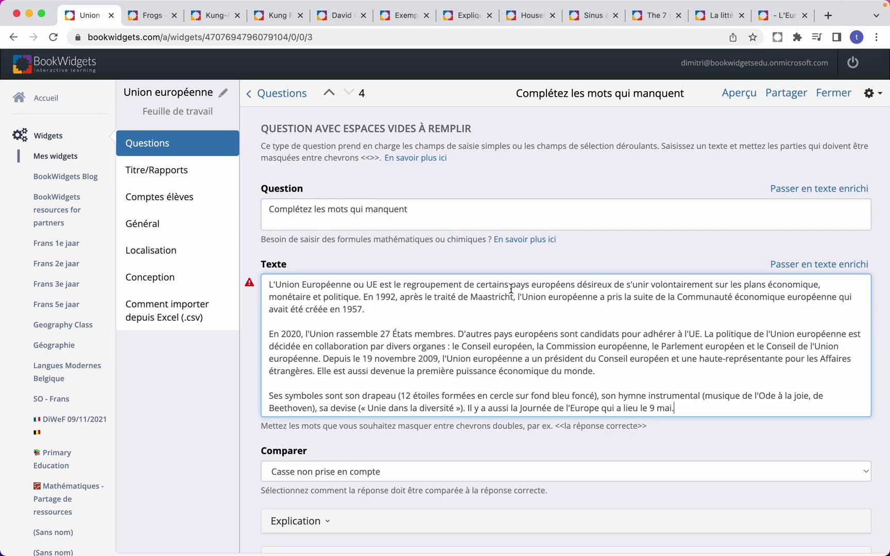
# - Delete the middle paragraph starting "En 2020, l'Union rassemble 27 États membres", keeping one blank line between the remaining paragraphs
pyautogui.moveTo(606, 377); pyautogui.dragTo(237, 344)
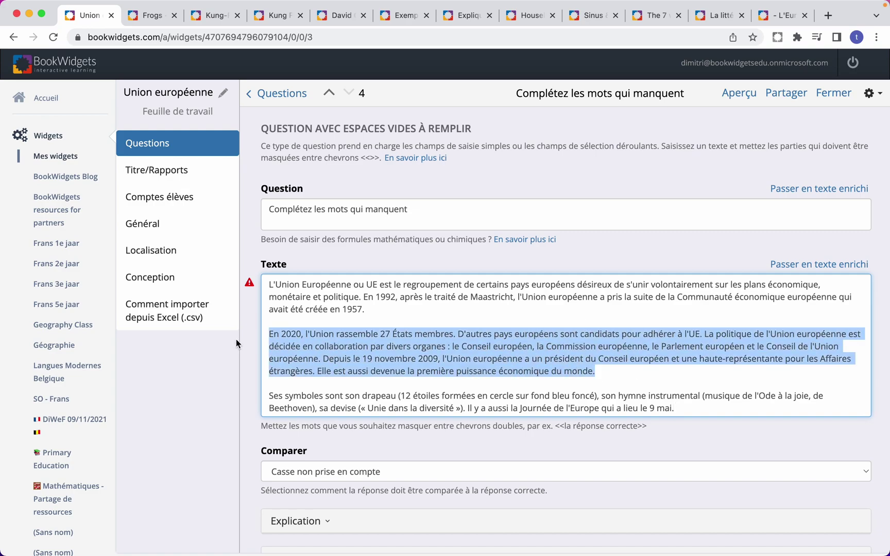
pyautogui.press('BackSpace')
pyautogui.press('BackSpace')
pyautogui.press('BackSpace')
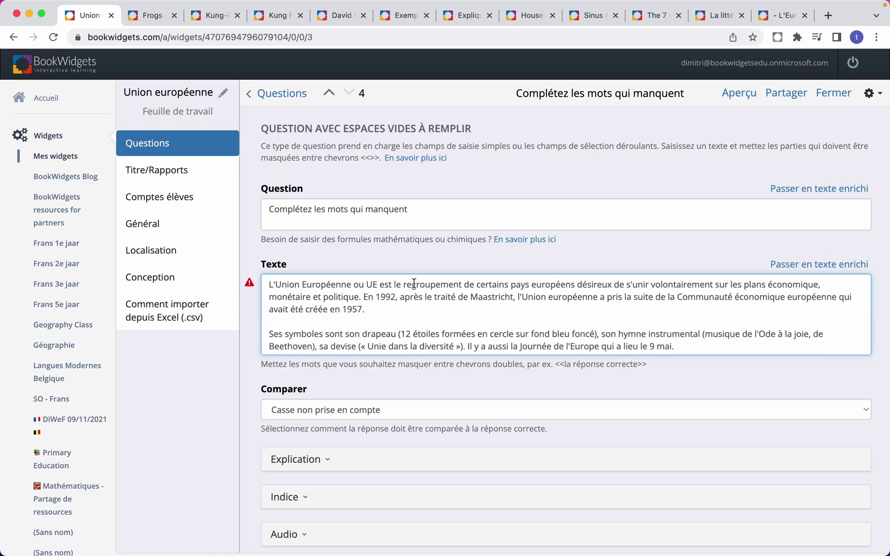
pyautogui.doubleClick(416, 284)
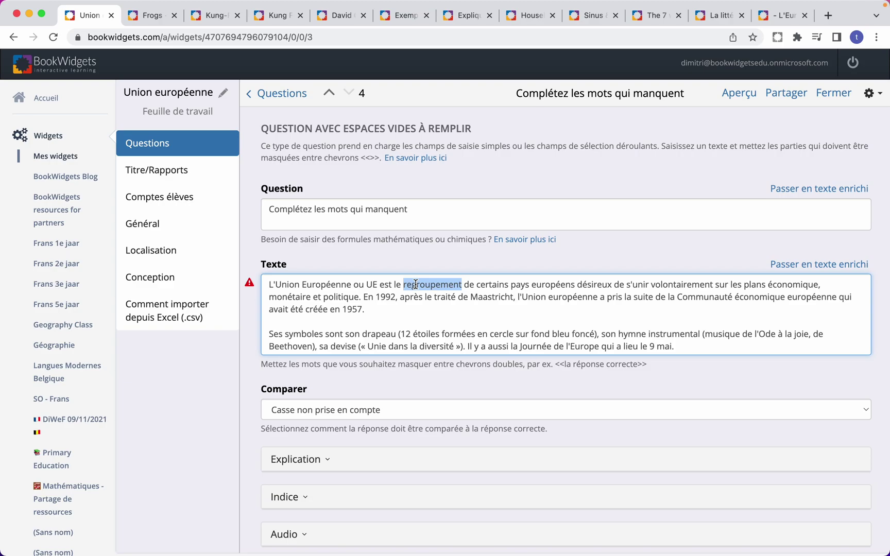
pyautogui.scroll(5, 415, 285)
pyautogui.hscroll(2, 416, 284)
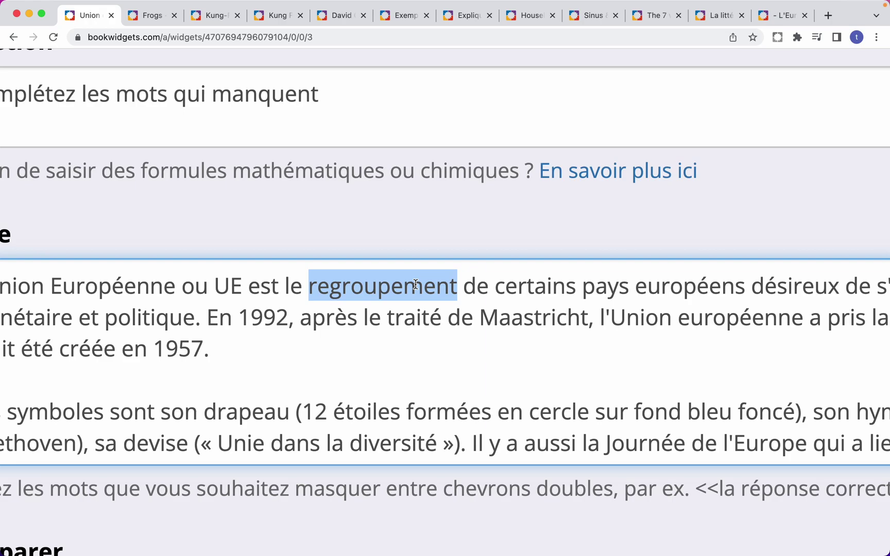
pyautogui.write('....')
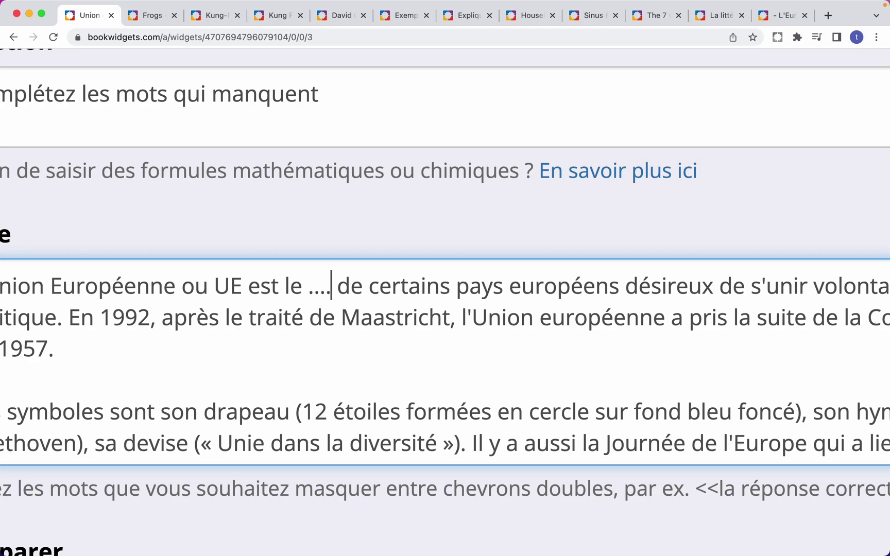
pyautogui.click(421, 286)
pyautogui.press('super+z')
pyautogui.press('super+z')
pyautogui.press('super+z')
pyautogui.press('super+z')
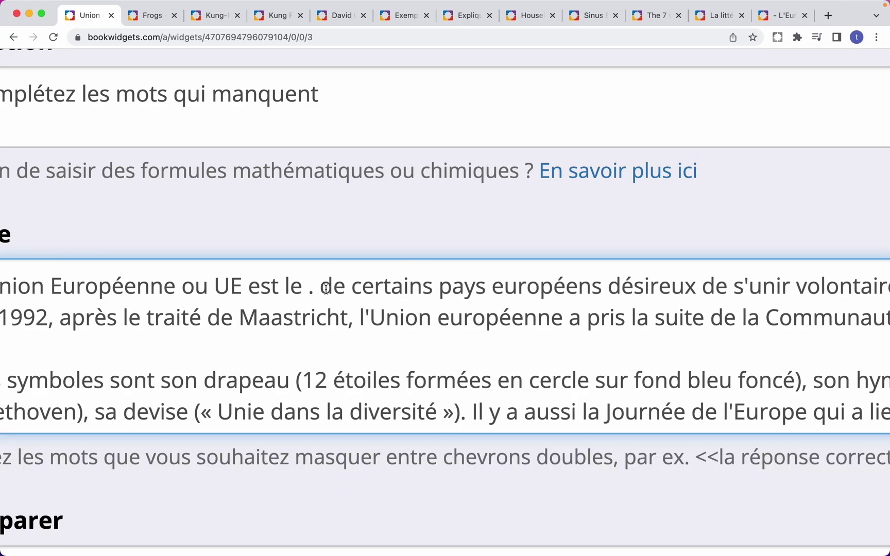
# - Turn the word "regroupement" in the first sentence into a gap by enclosing it in double chevrons, <<regroupement>>
pyautogui.press('Left')
pyautogui.write('<<')
pyautogui.press('Right')
pyautogui.press('Right')
pyautogui.press('Right')
pyautogui.press('Right')
pyautogui.press('Right')
pyautogui.press('Right')
pyautogui.press('Right')
pyautogui.press('Right')
pyautogui.press('Right')
pyautogui.press('Right')
pyautogui.press('Right')
pyautogui.press('Right')
pyautogui.write('>>')
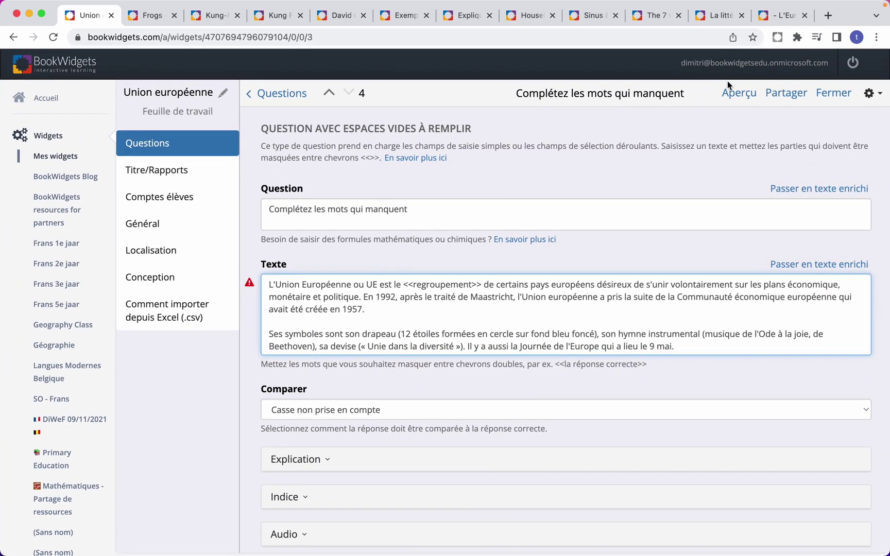
# - Preview the worksheet as a student, check the gap in question 4, and close the preview
pyautogui.click(738, 95)
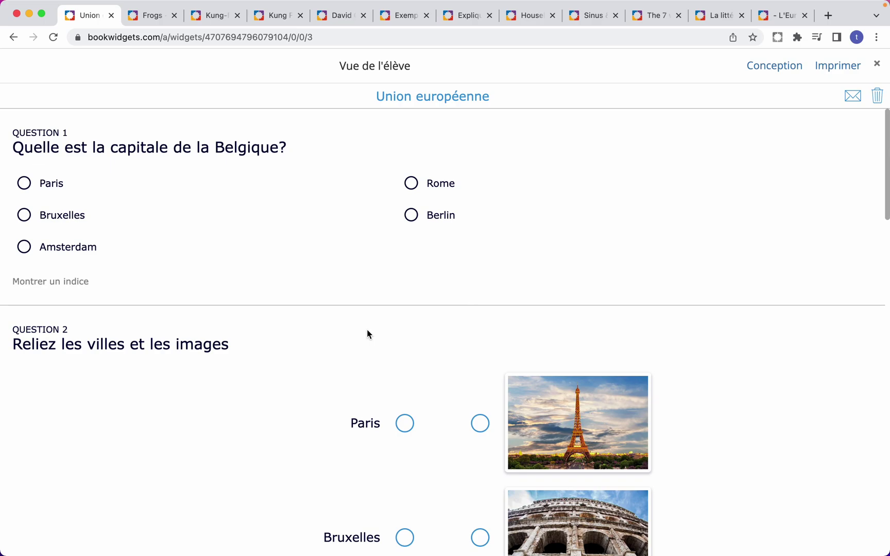
pyautogui.scroll(-20, 368, 330)
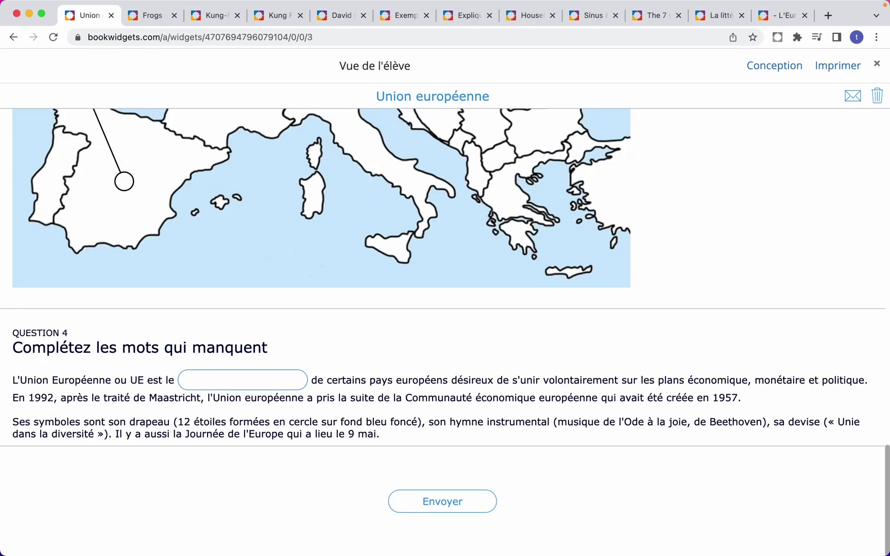
pyautogui.click(877, 67)
# - Turn "Maastricht" in the first paragraph into a gap by enclosing it in double chevrons, <<Maastricht>>
pyautogui.scroll(5, 573, 318)
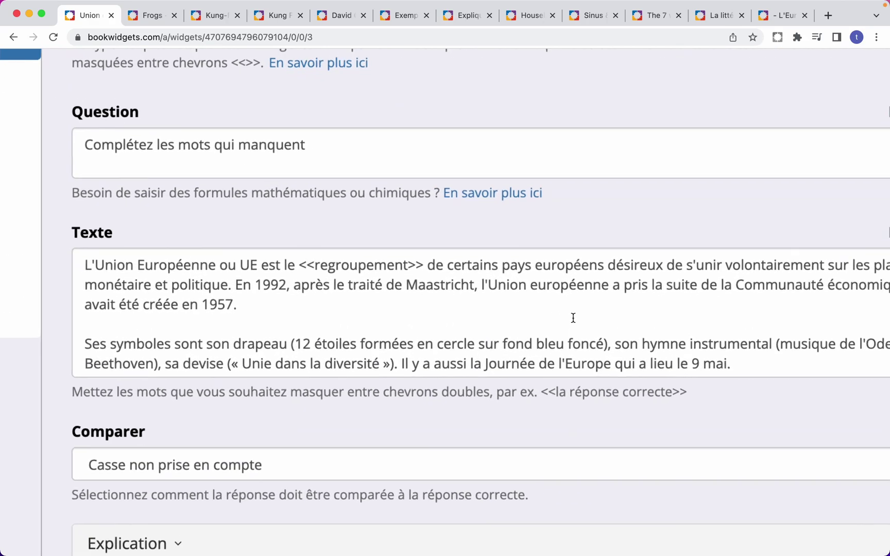
pyautogui.click(369, 276)
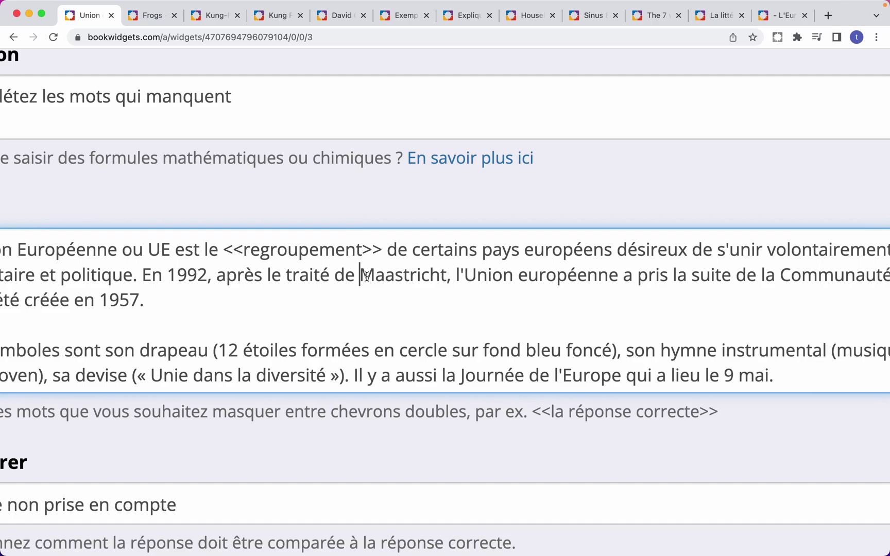
pyautogui.write('<<')
pyautogui.press('Right')
pyautogui.press('Right')
pyautogui.press('Right')
pyautogui.press('Right')
pyautogui.press('Right')
pyautogui.press('Right')
pyautogui.press('Right')
pyautogui.press('Right')
pyautogui.press('Right')
pyautogui.press('Right')
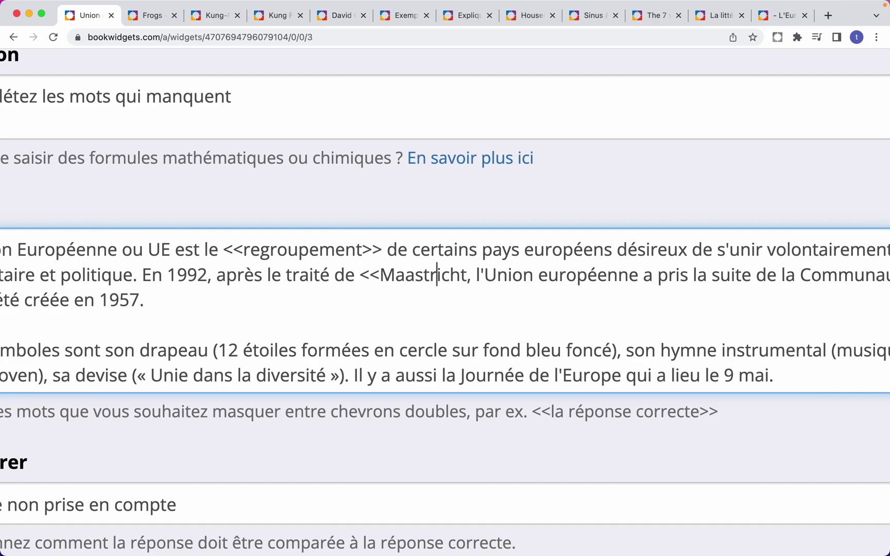
pyautogui.write('>>')
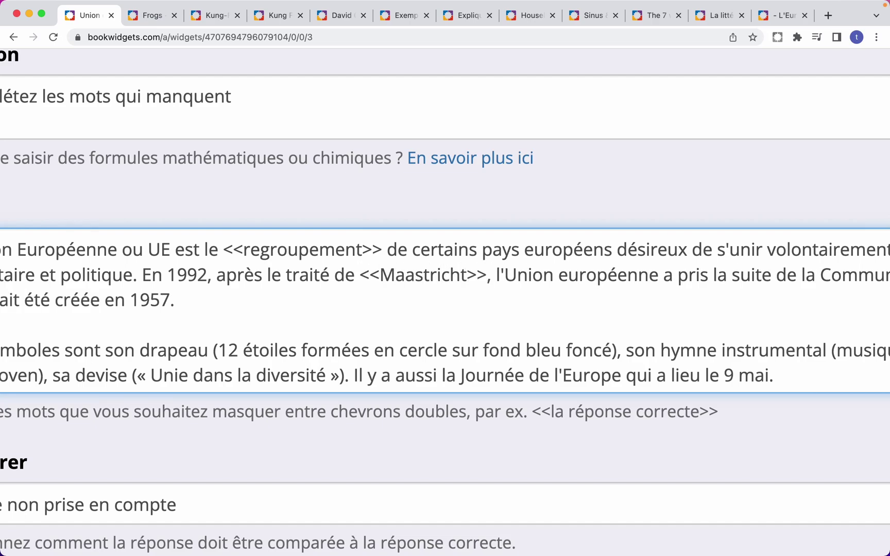
# - Examine the Comparer options for case and accents and reread the text with its gaps
pyautogui.hscroll(-3, 162, 445)
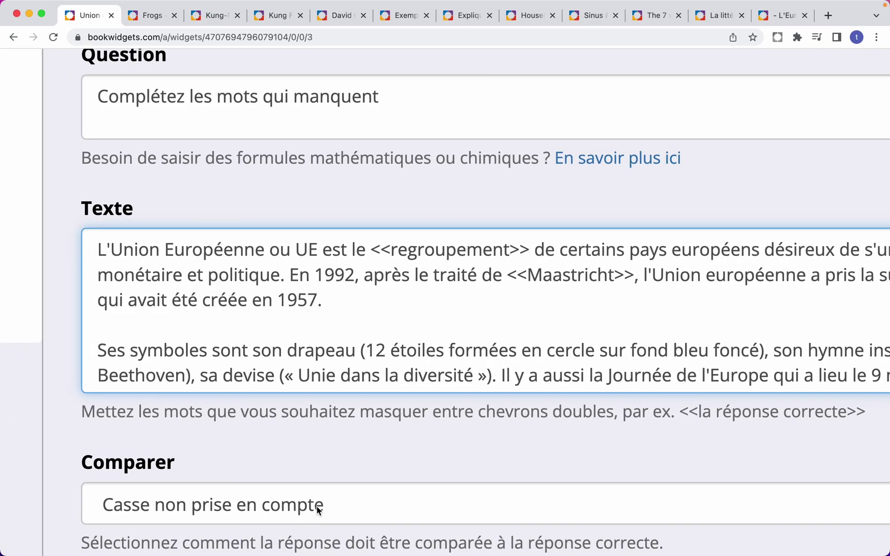
pyautogui.click(319, 509)
pyautogui.click(291, 505)
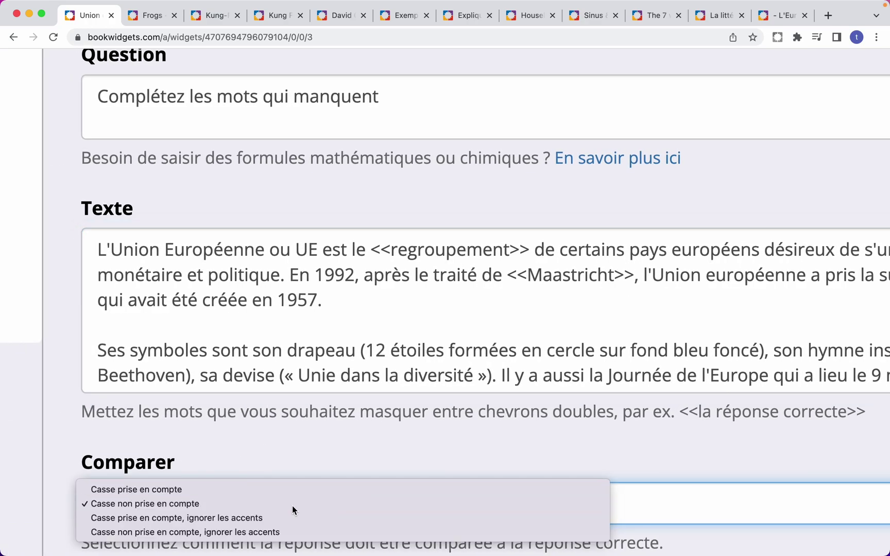
pyautogui.hscroll(2, 372, 340)
pyautogui.hscroll(5, 374, 340)
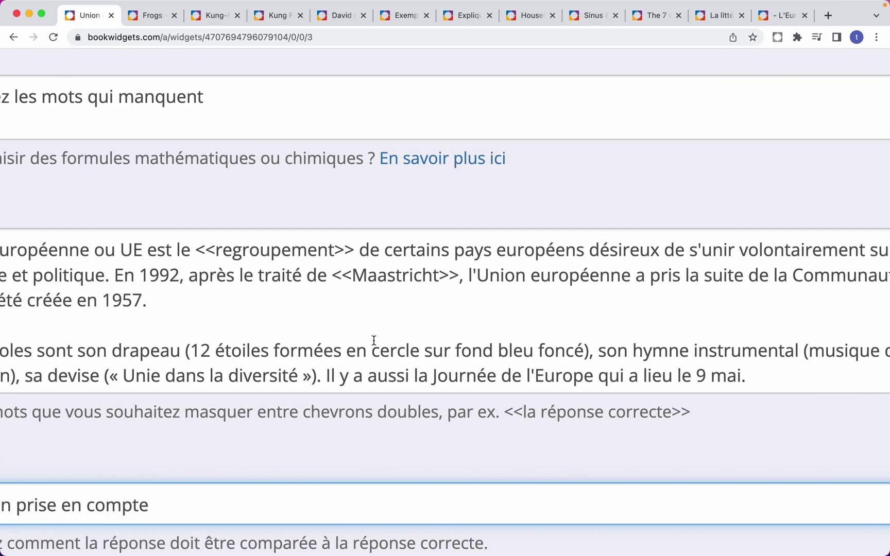
pyautogui.hscroll(-7, 374, 340)
pyautogui.hscroll(2, 374, 340)
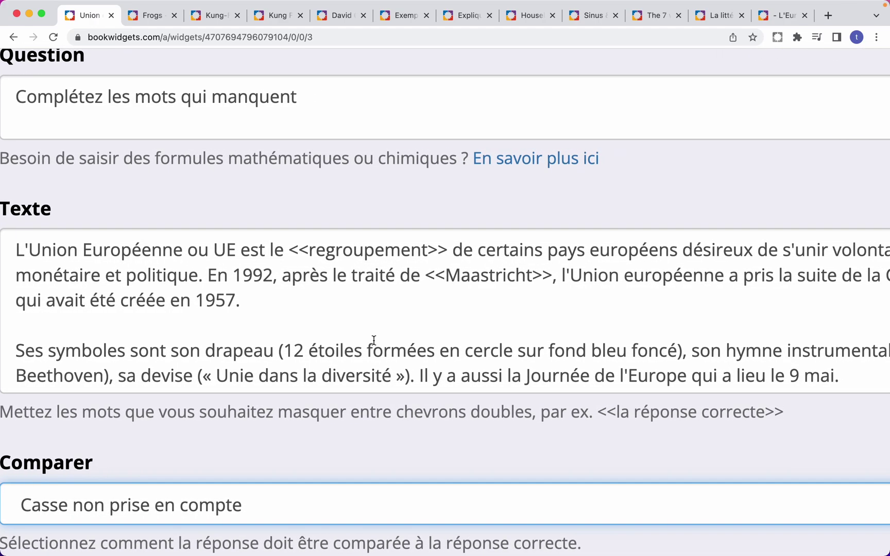
pyautogui.hscroll(-1, 373, 340)
pyautogui.hscroll(1, 374, 340)
pyautogui.hscroll(6, 374, 340)
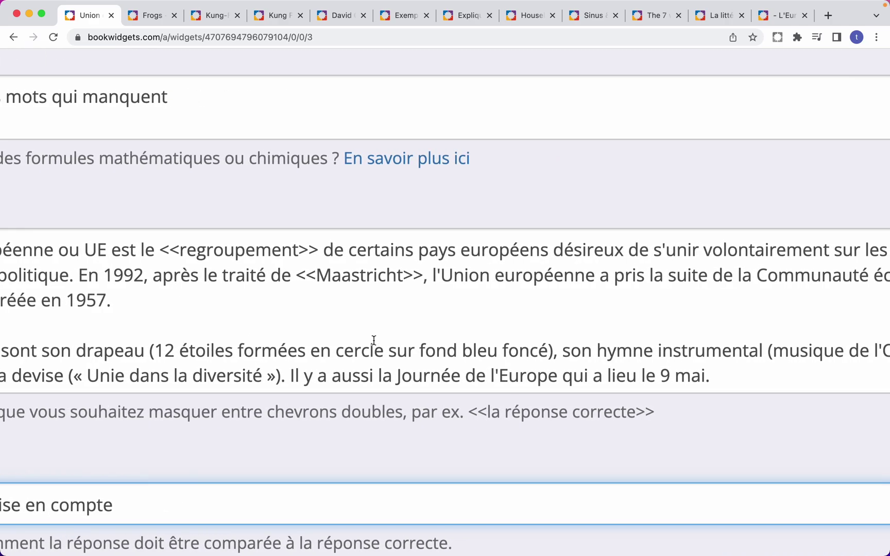
pyautogui.hscroll(-6, 374, 339)
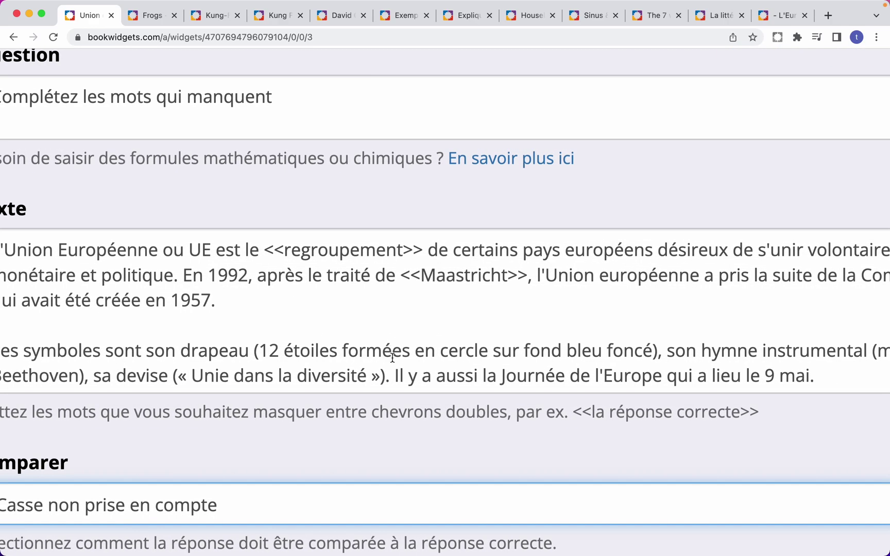
# - Turn "Beethoven" in the last paragraph into a gap by enclosing it in double chevrons, <<Beethoven>>
pyautogui.scroll(-2, 383, 356)
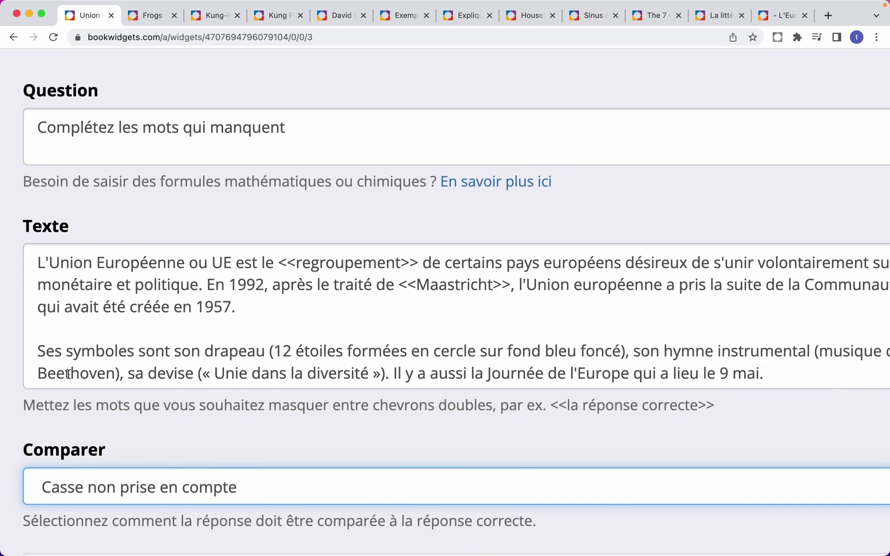
pyautogui.click(40, 376)
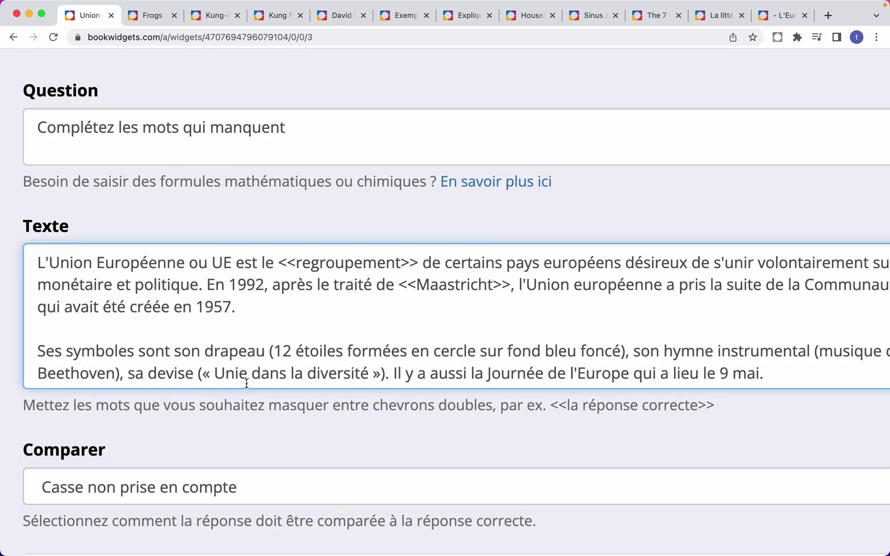
pyautogui.write('<<')
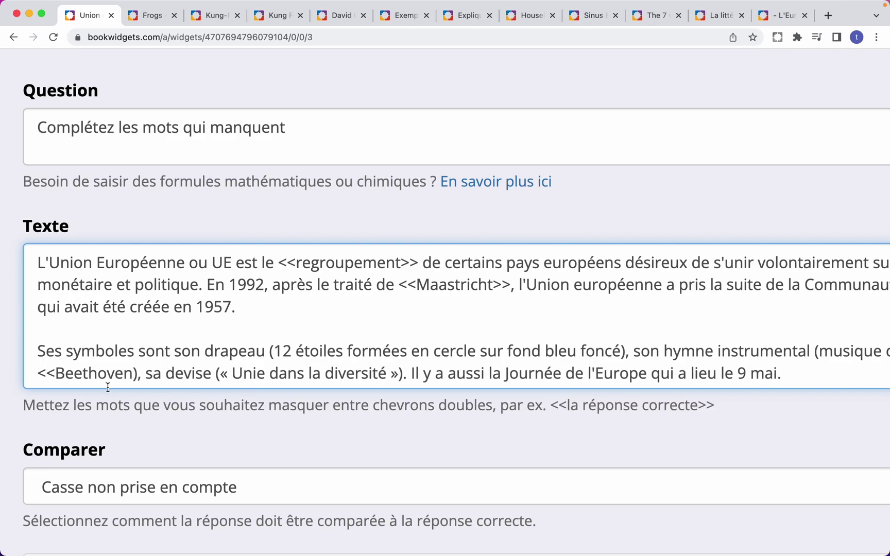
pyautogui.click(135, 373)
pyautogui.write('>>')
# - Turn the number of stars into a gap that also accepts the written-out word, as <<12##douze>>
pyautogui.click(274, 352)
pyautogui.write('<<')
pyautogui.click(309, 355)
pyautogui.write('>>')
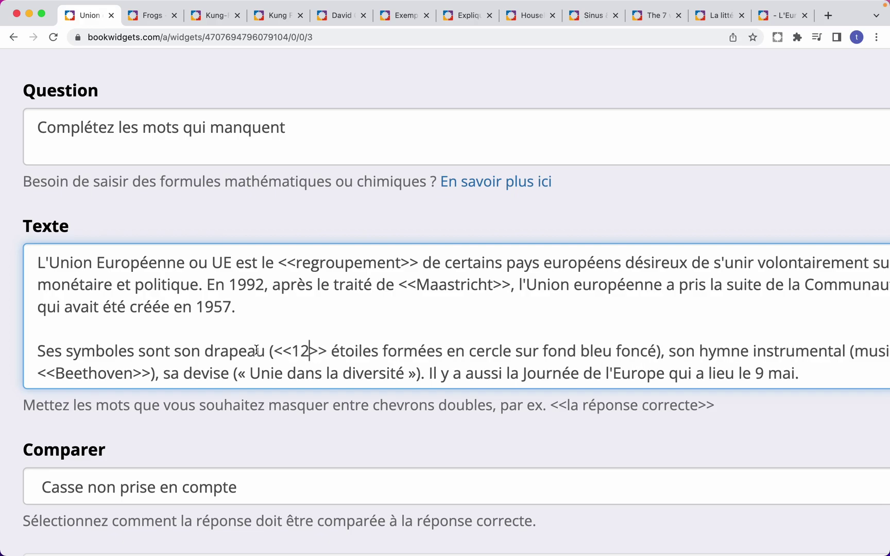
pyautogui.scroll(3, 310, 353)
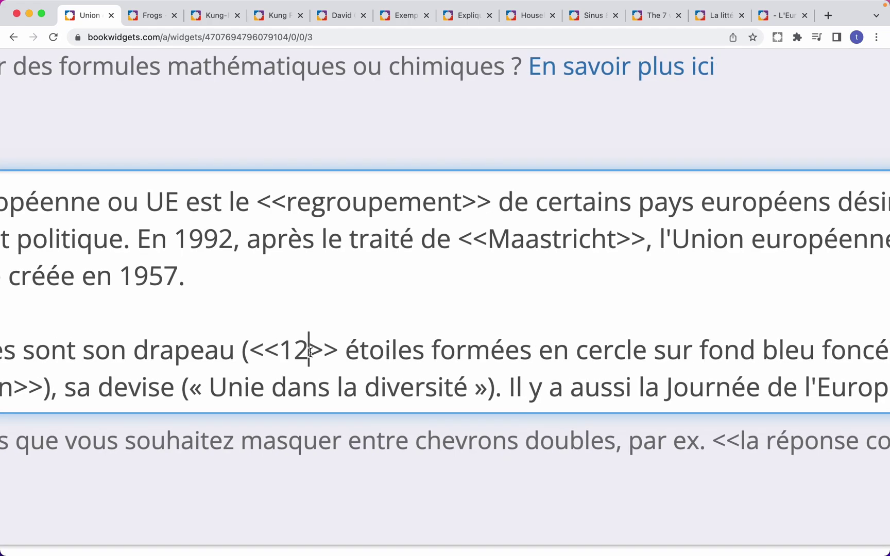
pyautogui.write('##douze')
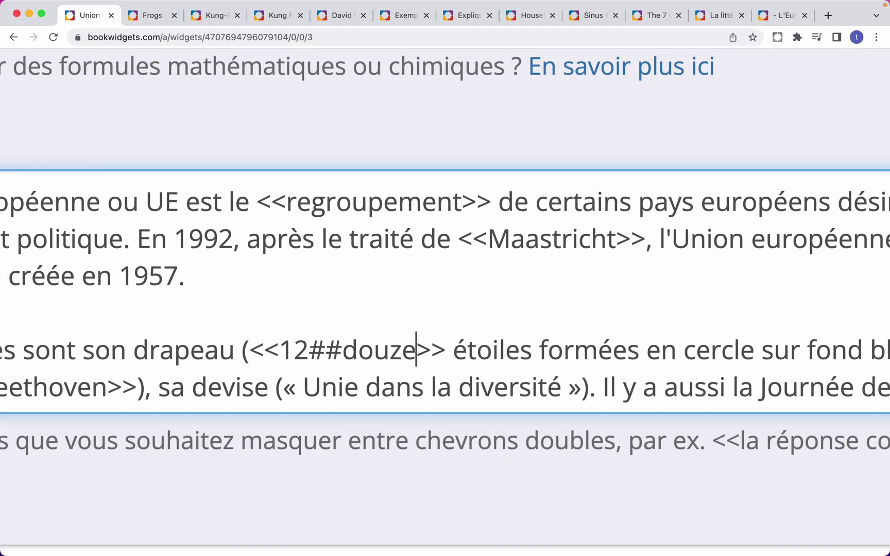
pyautogui.click(294, 353)
pyautogui.moveTo(281, 352); pyautogui.dragTo(410, 358)
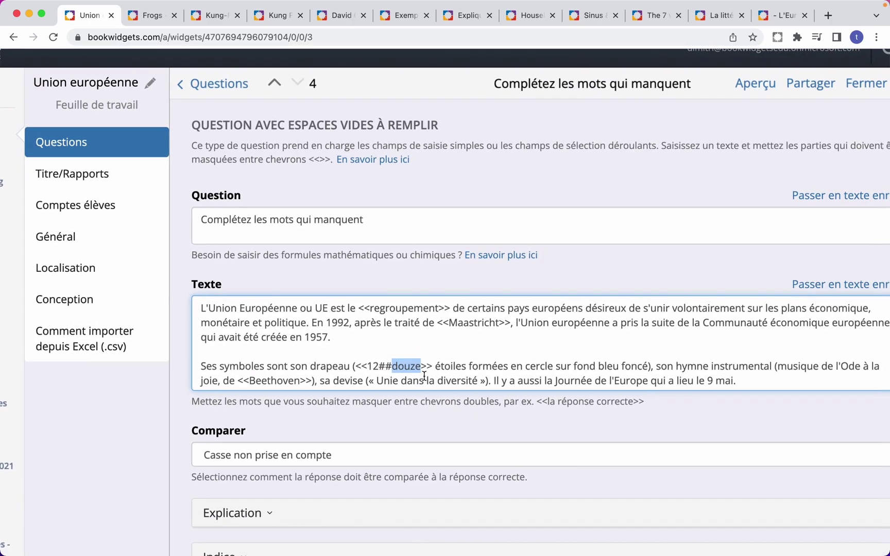
pyautogui.click(426, 401)
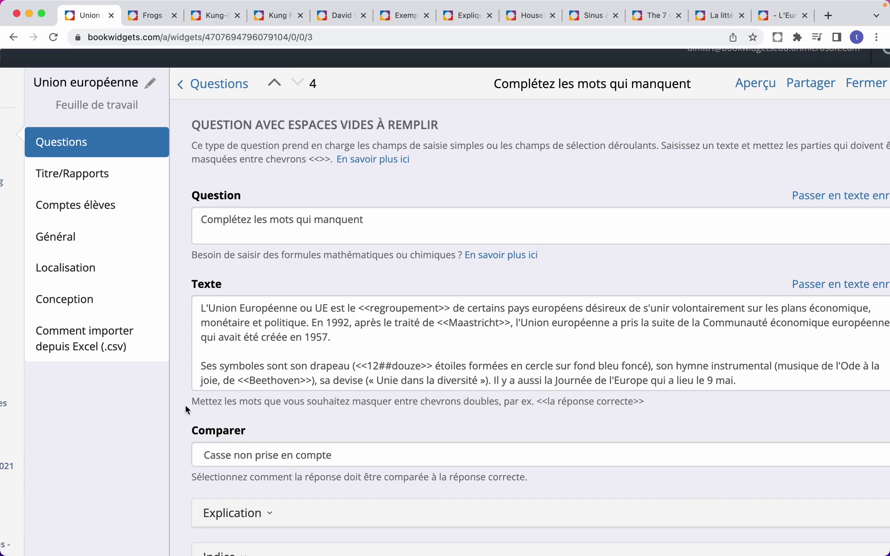
# - Review the double-chevron hint under the text and read the help on gap syntax, multiple valid answers and selection lists
pyautogui.doubleClick(203, 402)
pyautogui.moveTo(273, 403); pyautogui.dragTo(527, 420)
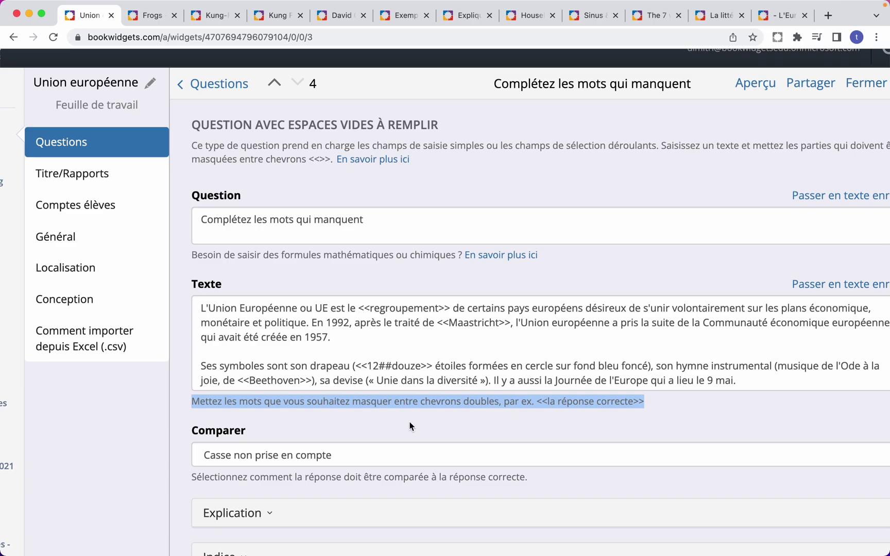
pyautogui.click(273, 416)
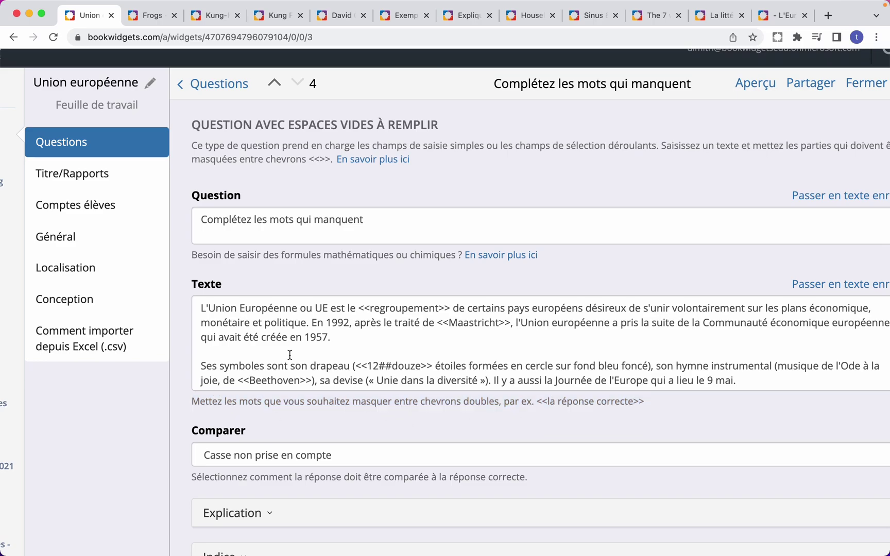
pyautogui.click(363, 162)
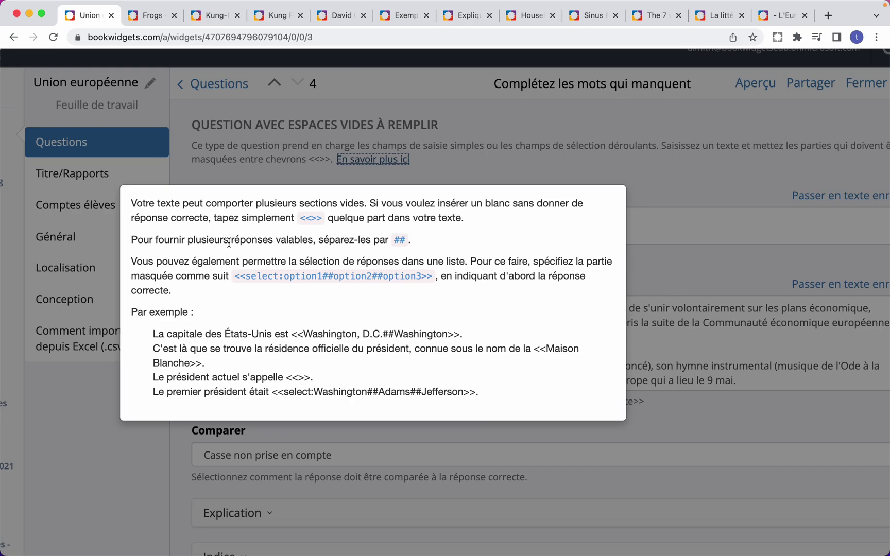
pyautogui.click(340, 177)
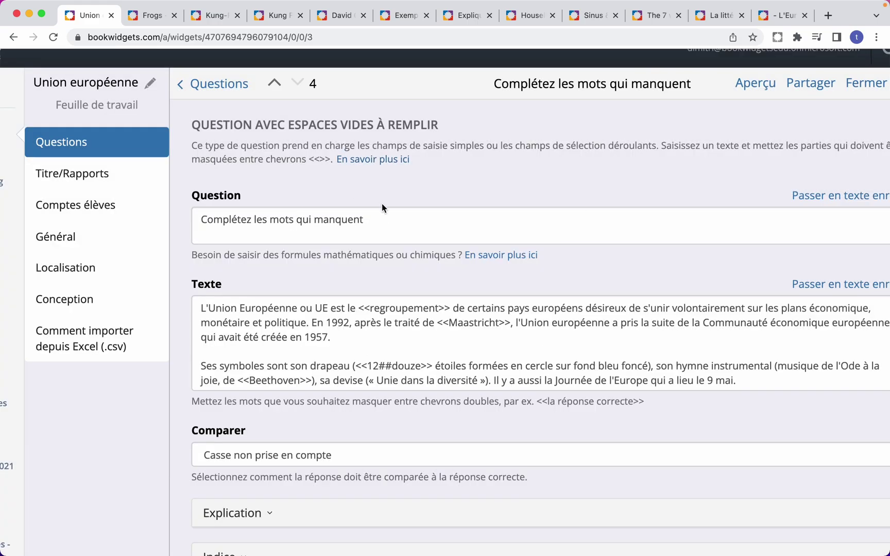
# - Preview the worksheet as a student and check the gaps in question 4, "Complétez les mots qui manquent"
pyautogui.press('super+minus')
pyautogui.press('super+minus')
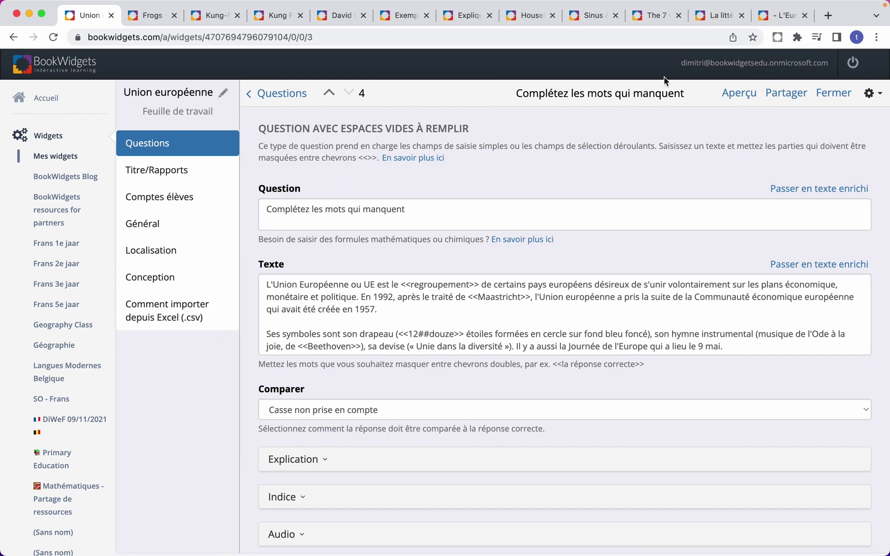
pyautogui.click(729, 92)
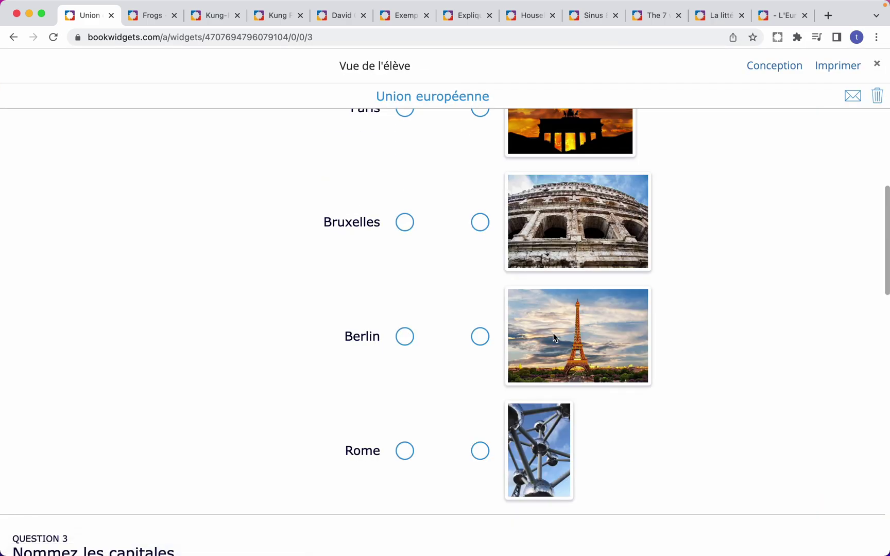
pyautogui.scroll(-15, 552, 334)
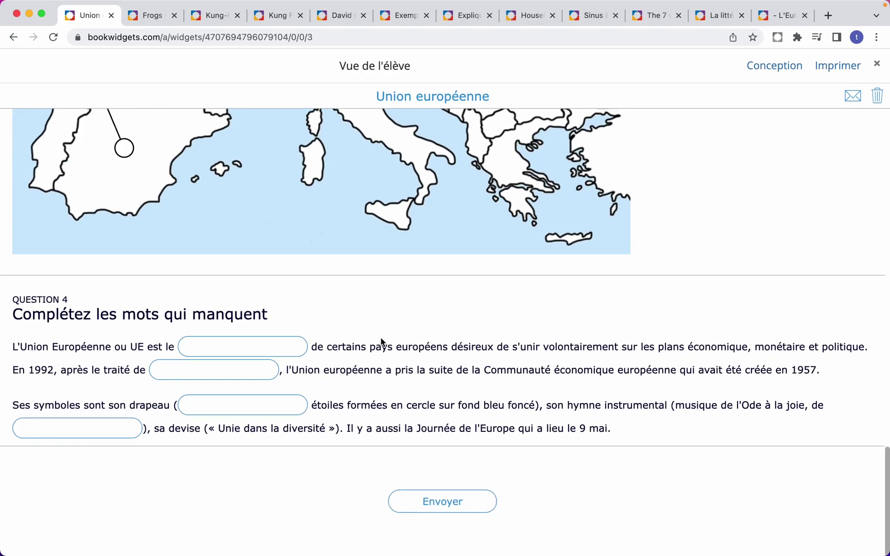
pyautogui.click(878, 64)
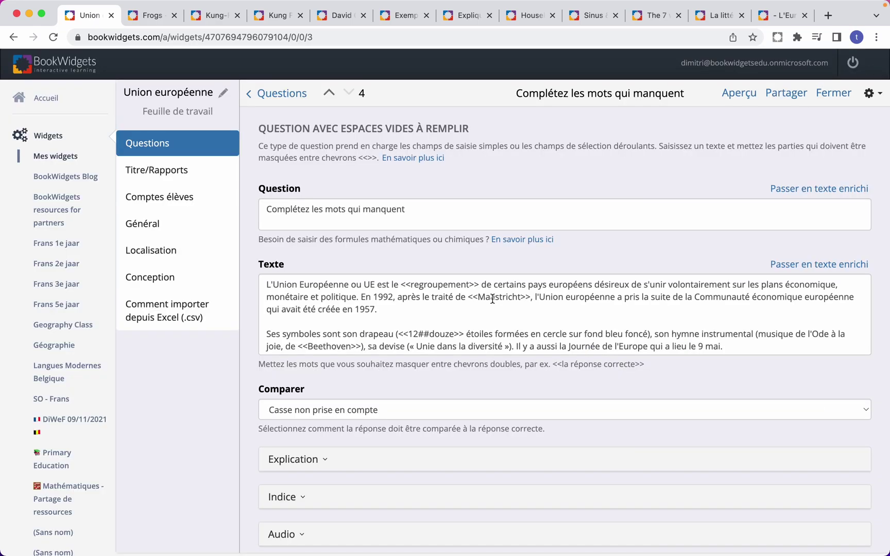
# - Switch the gap text to rich text and make "Union Européenne" bold in its first sentence
pyautogui.scroll(-3, 349, 376)
pyautogui.scroll(-2, 349, 376)
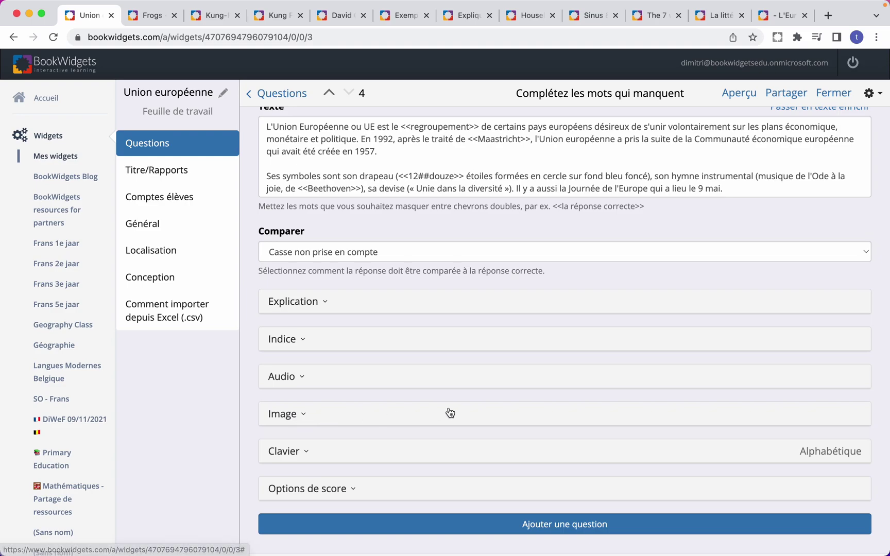
pyautogui.scroll(4, 449, 412)
pyautogui.click(732, 311)
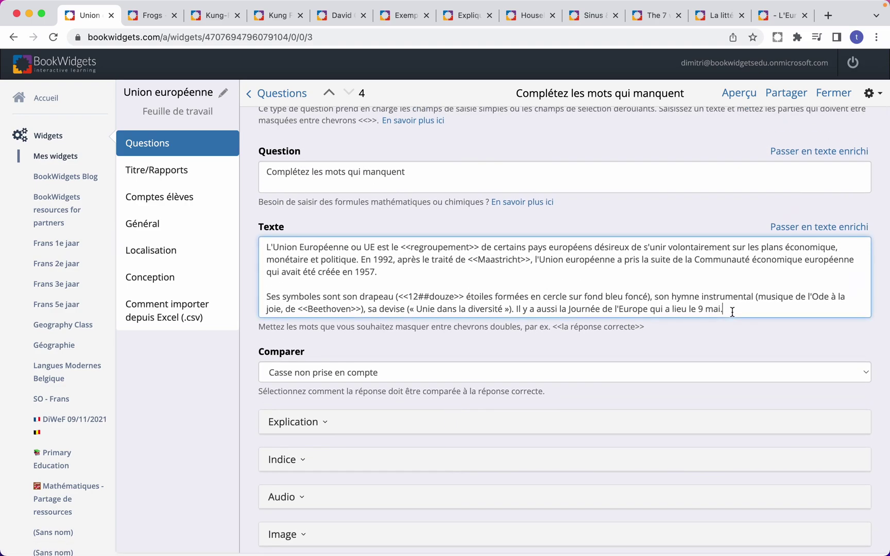
pyautogui.click(822, 231)
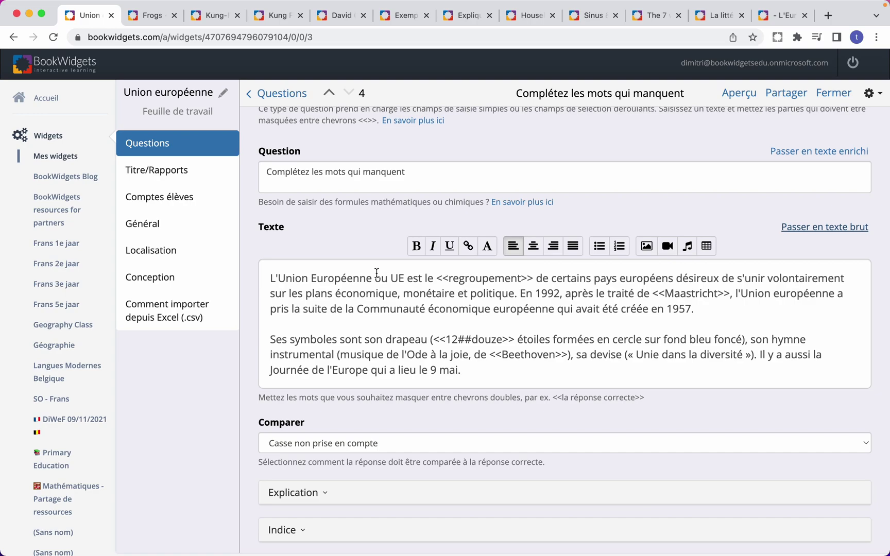
pyautogui.moveTo(371, 278); pyautogui.dragTo(279, 278)
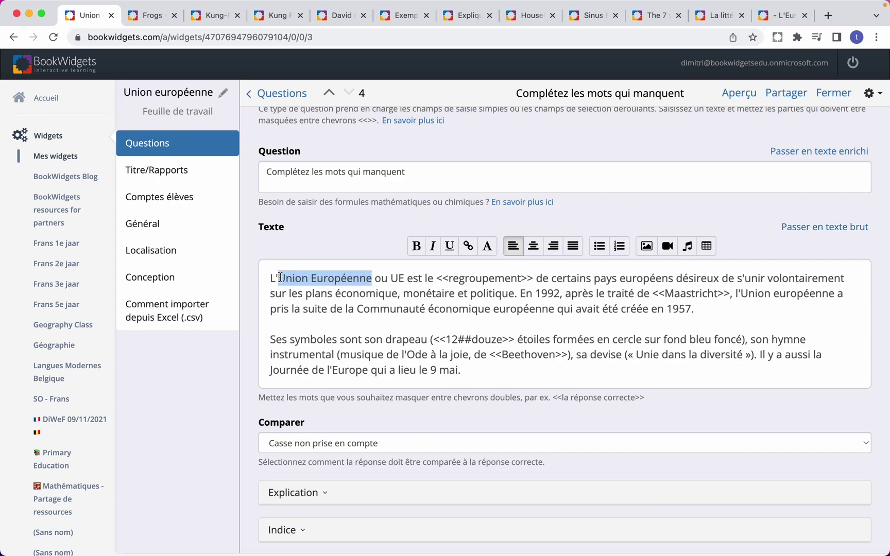
pyautogui.click(416, 245)
pyautogui.click(507, 290)
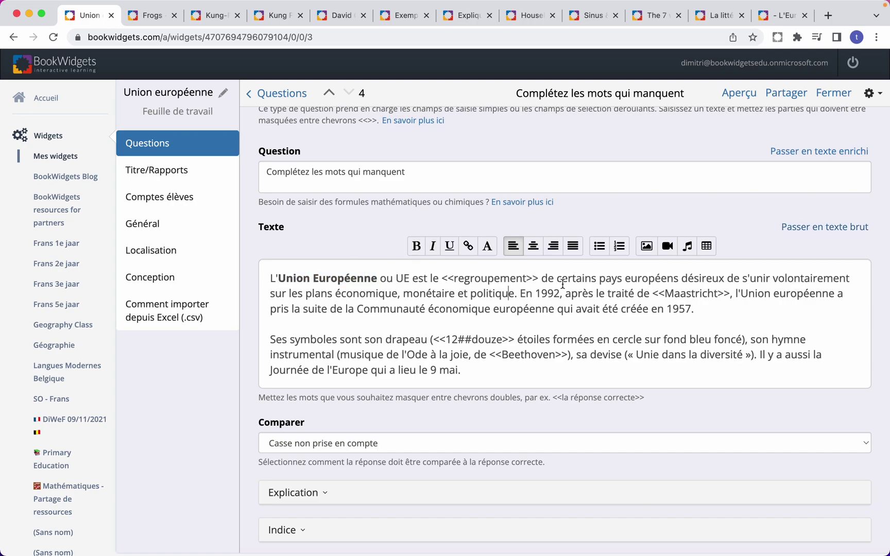
# - Examine the video insertion options for the rich text and the remaining settings of the gap question
pyautogui.scroll(1, 669, 256)
pyautogui.click(667, 248)
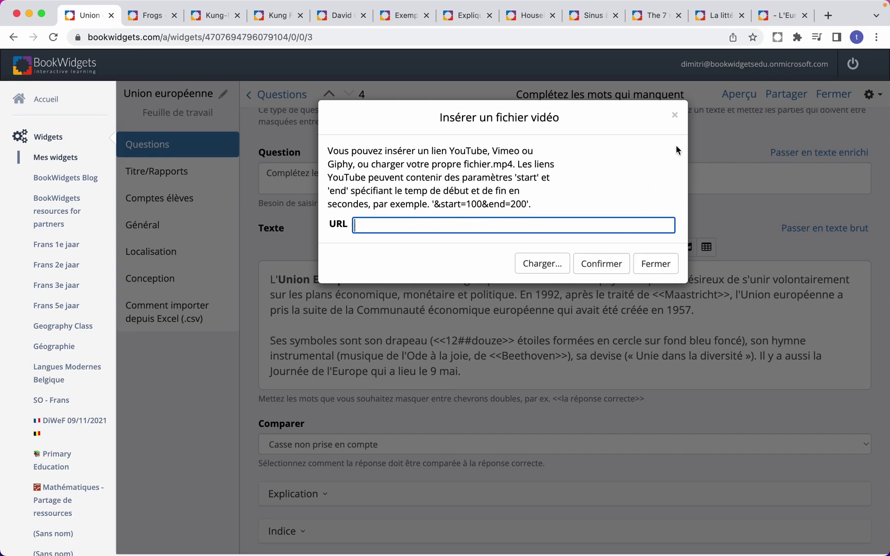
pyautogui.click(674, 114)
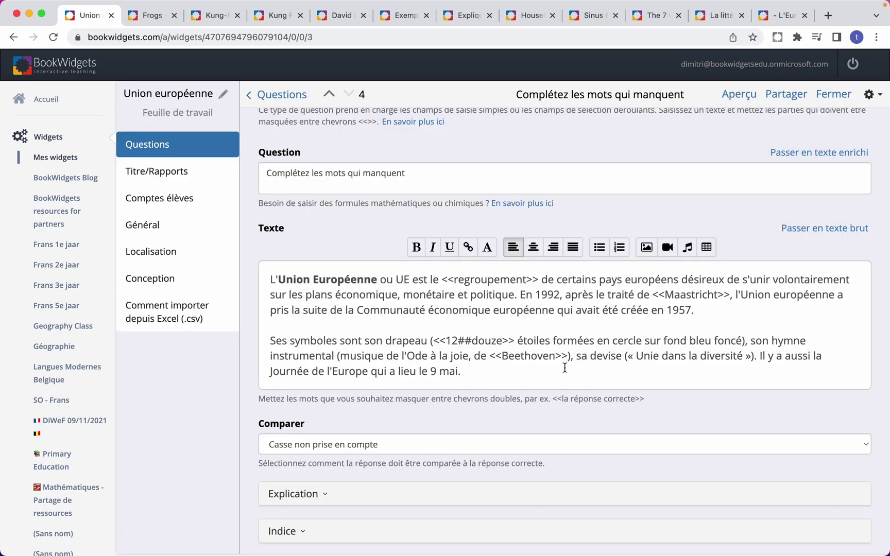
pyautogui.scroll(-5, 438, 339)
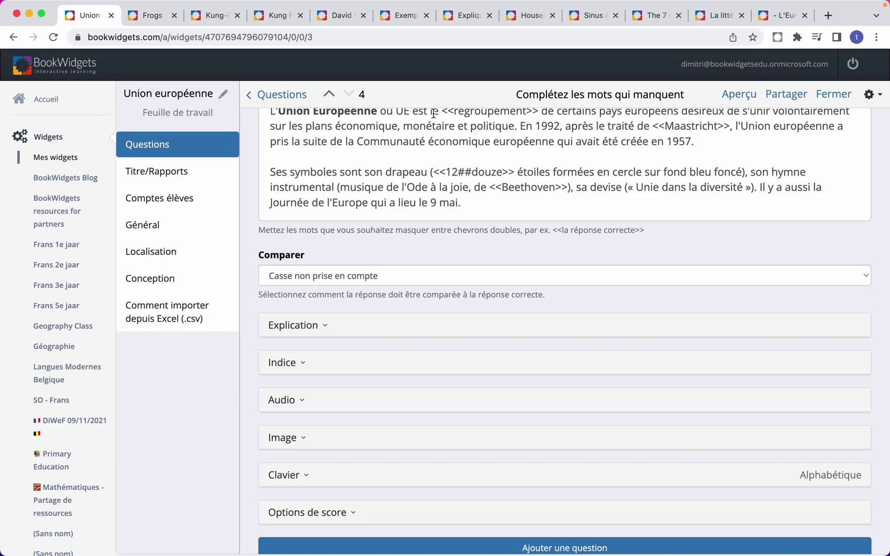
pyautogui.scroll(-1, 433, 115)
pyautogui.scroll(-1, 433, 114)
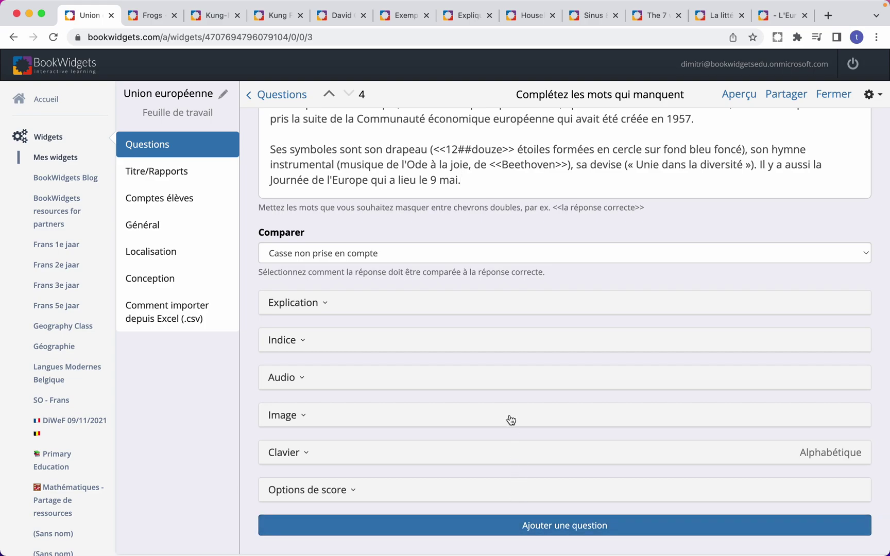
pyautogui.scroll(5, 509, 417)
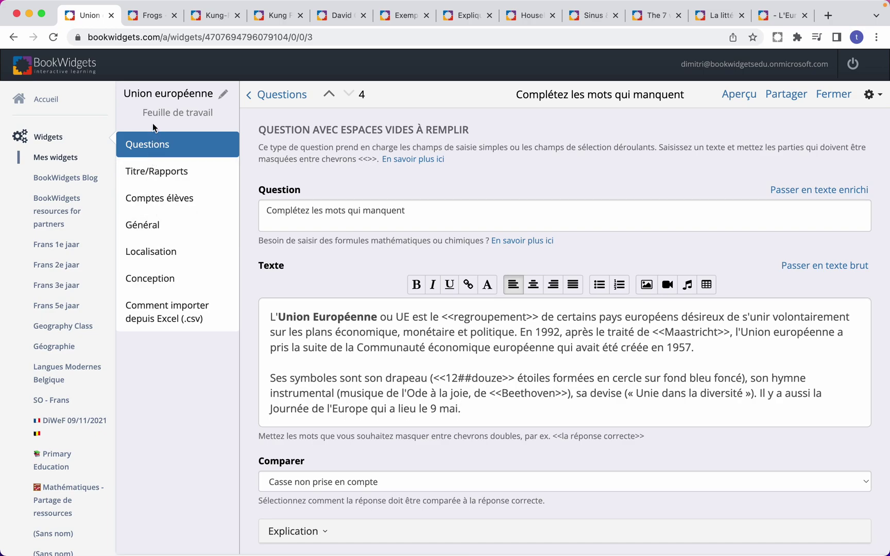
# - Open the Titre/Rapports settings and check the answer submission form in the student preview
pyautogui.click(155, 183)
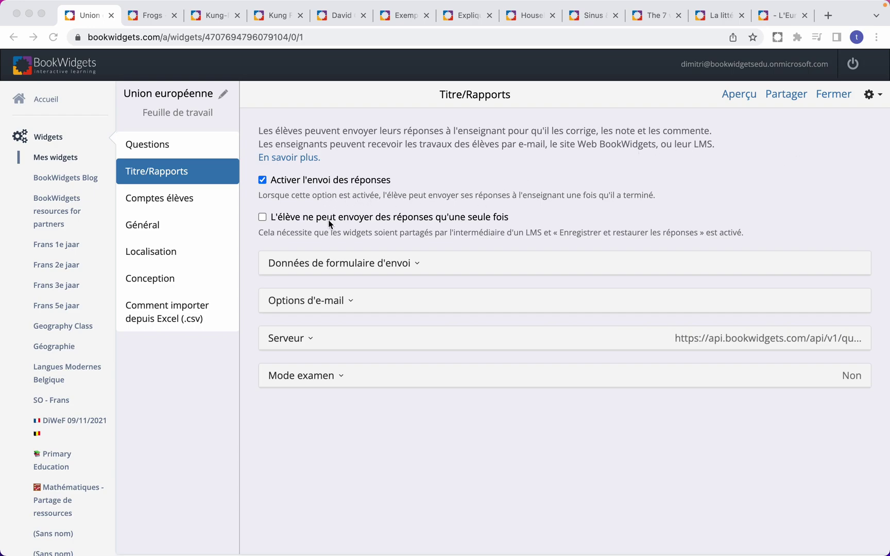
pyautogui.click(427, 251)
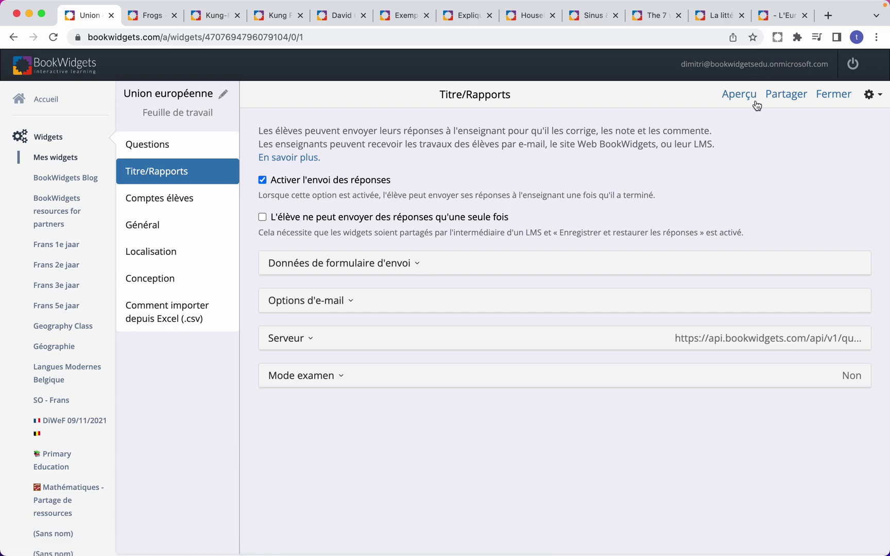
pyautogui.click(739, 94)
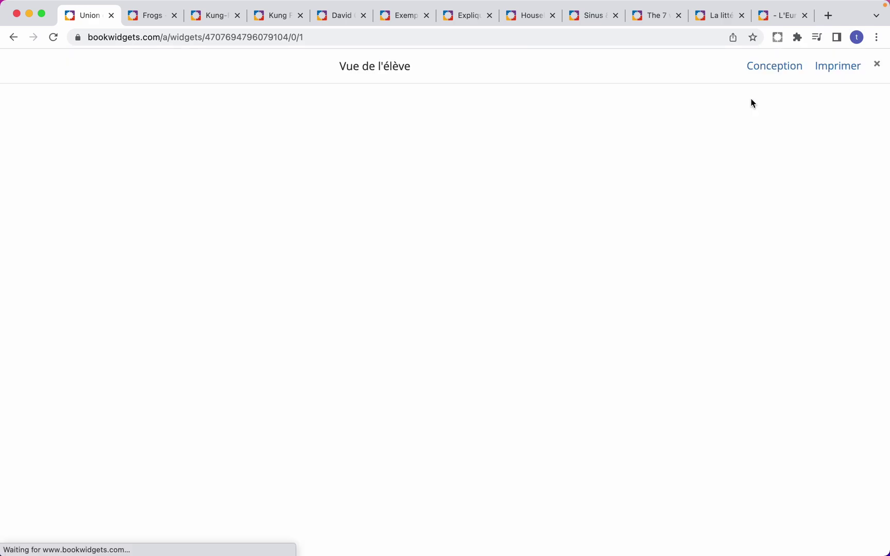
pyautogui.scroll(-15, 594, 224)
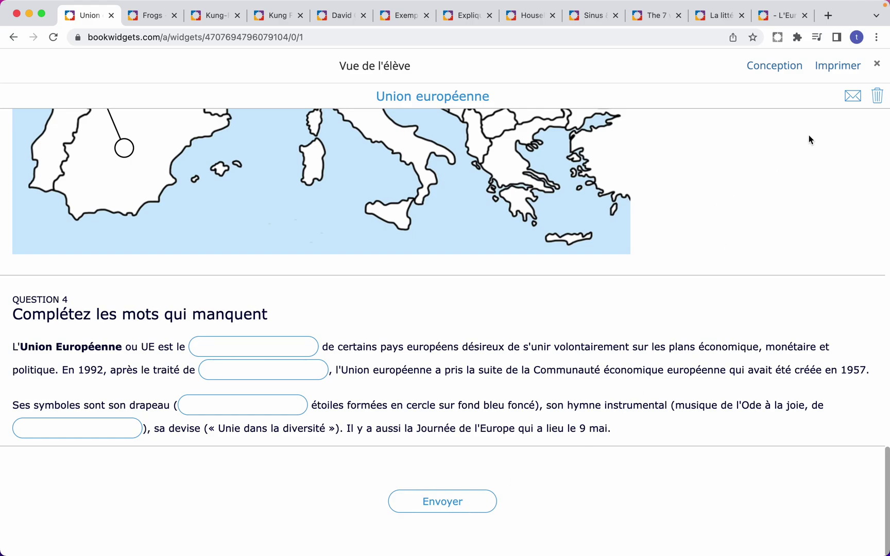
pyautogui.click(847, 100)
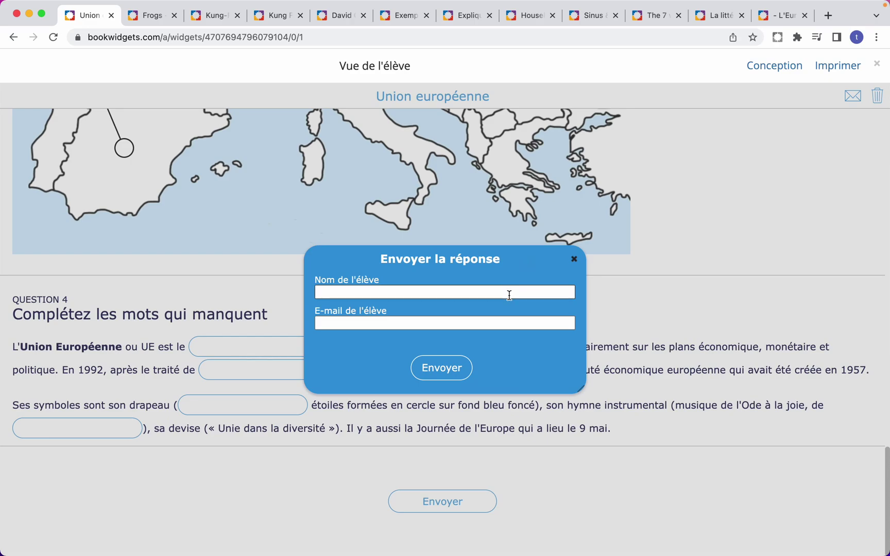
pyautogui.click(439, 323)
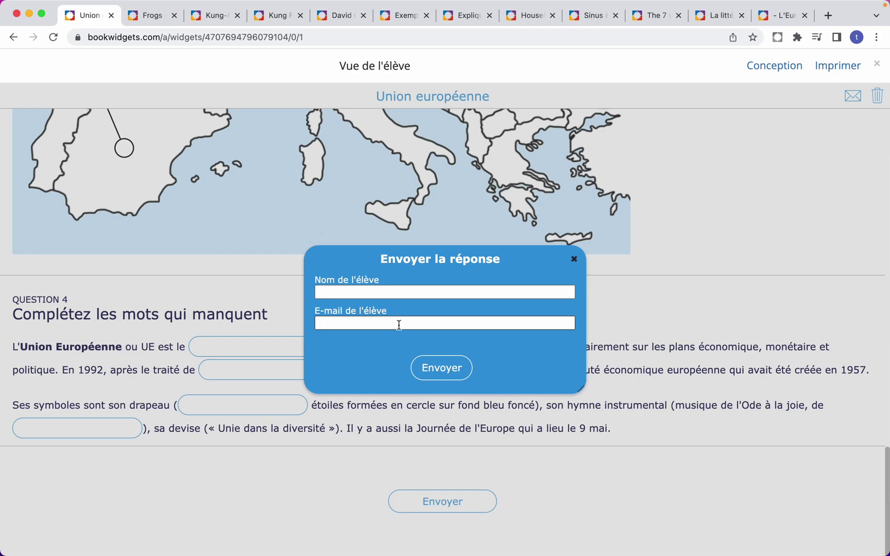
pyautogui.click(575, 260)
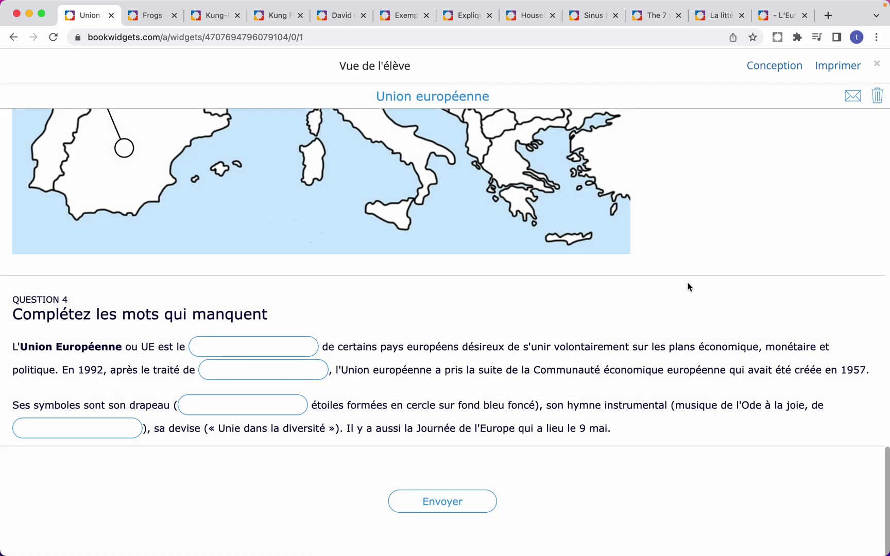
pyautogui.click(877, 65)
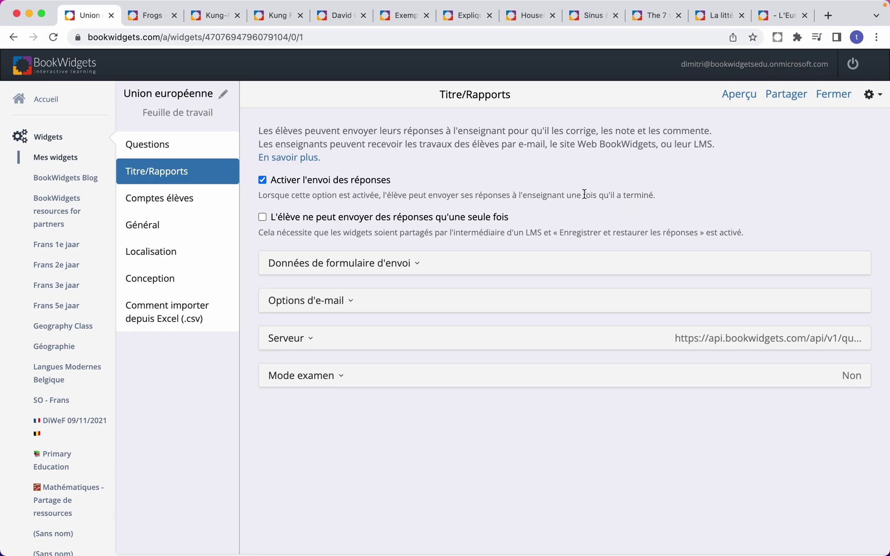
# - Examine the Données de formulaire d'envoi options for the student, class and teacher fields
pyautogui.click(415, 275)
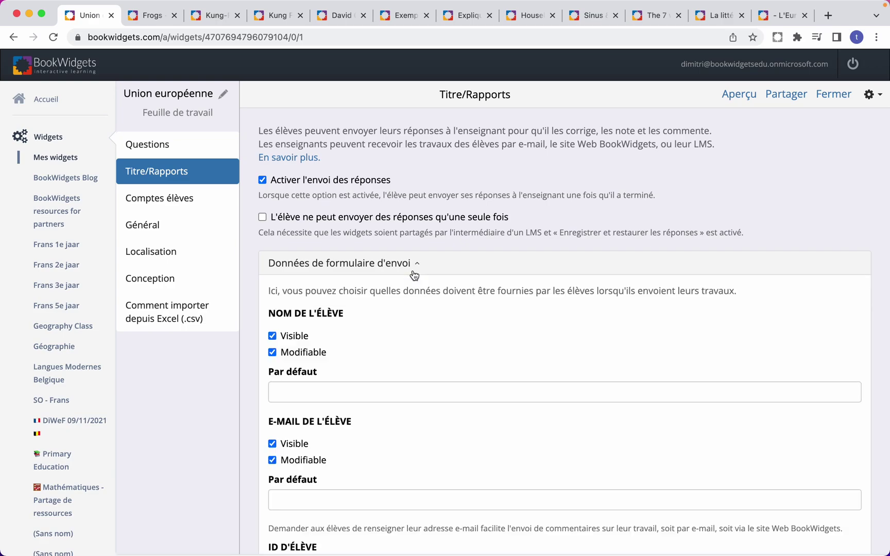
pyautogui.click(272, 444)
pyautogui.click(272, 460)
pyautogui.click(272, 444)
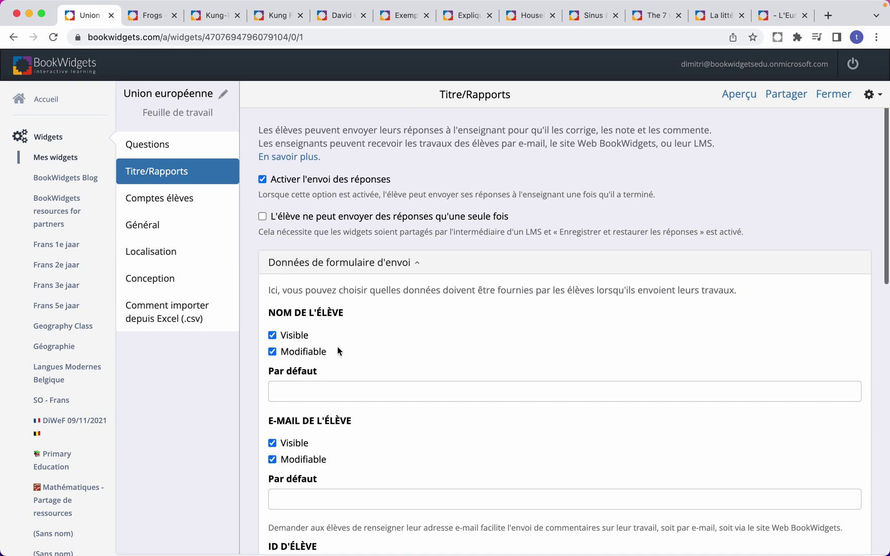
pyautogui.scroll(-10, 338, 347)
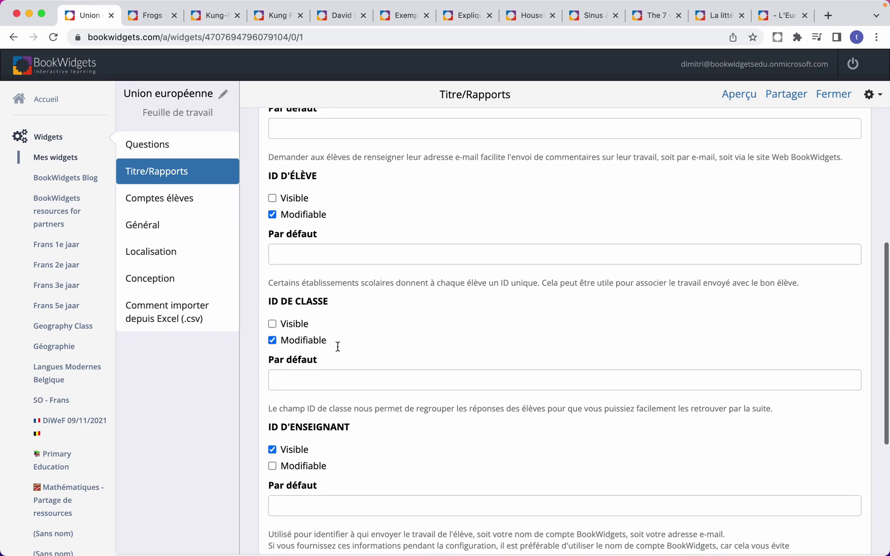
pyautogui.scroll(10, 337, 346)
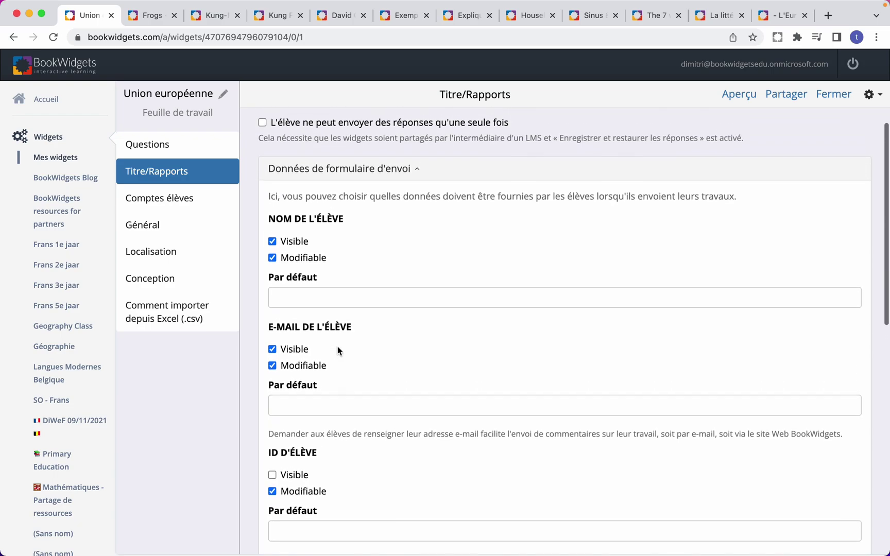
pyautogui.scroll(3, 337, 351)
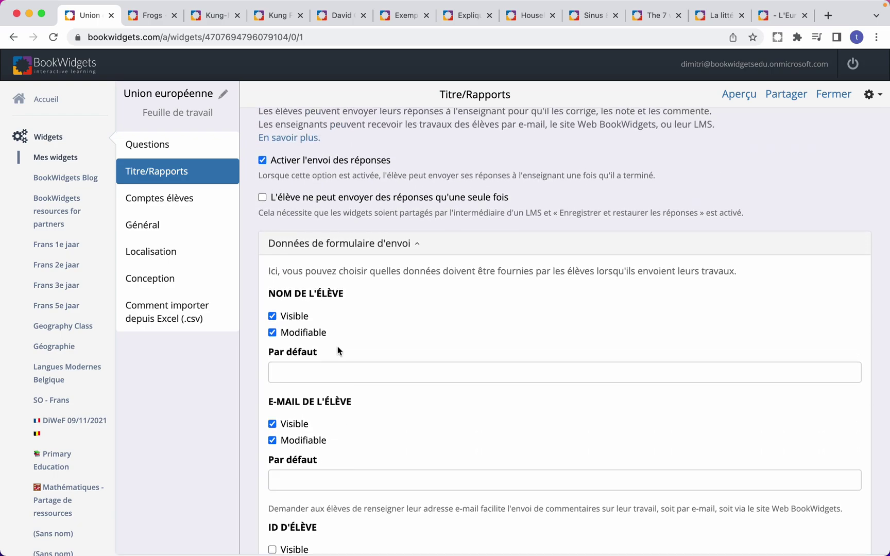
pyautogui.scroll(1, 338, 347)
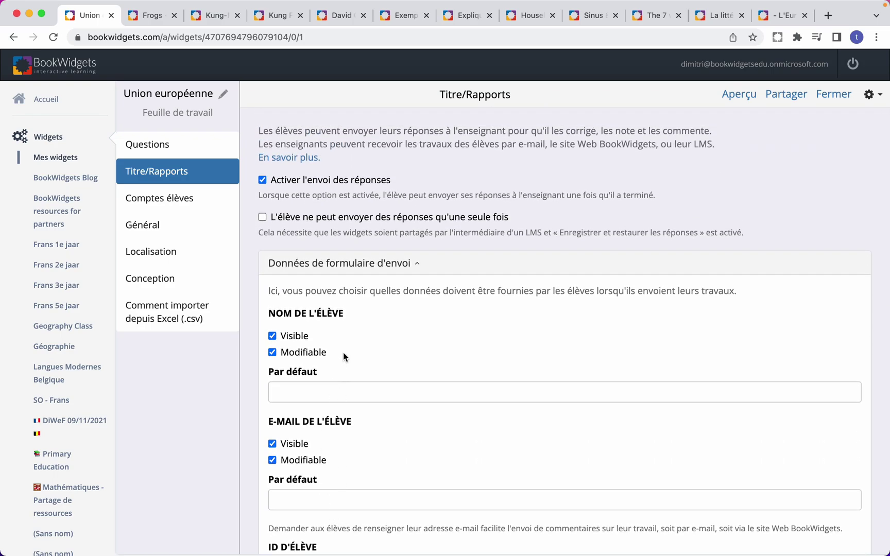
pyautogui.click(416, 264)
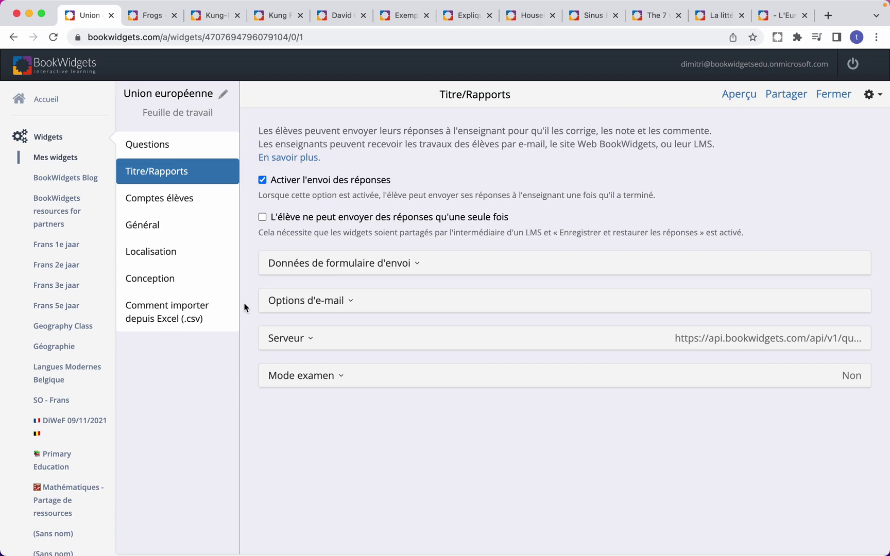
pyautogui.scroll(-5, 53, 295)
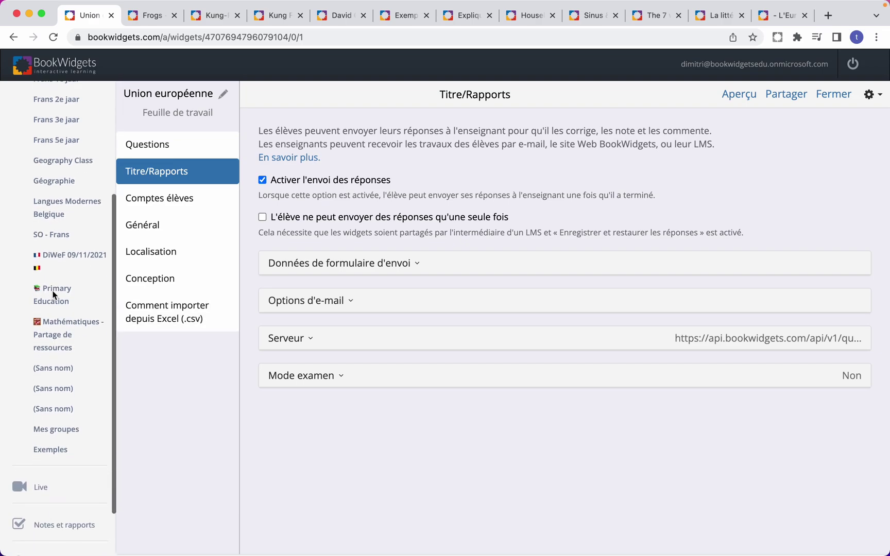
pyautogui.scroll(1, 160, 431)
pyautogui.scroll(-1, 159, 434)
pyautogui.scroll(5, 73, 378)
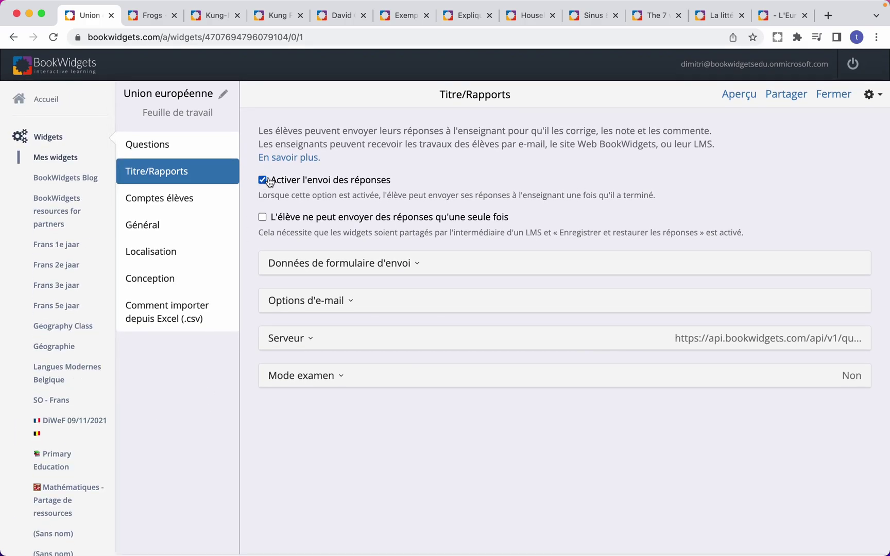
# - Examine the Comptes élèves settings, the Général settings and the Options de correction of the worksheet
pyautogui.click(147, 197)
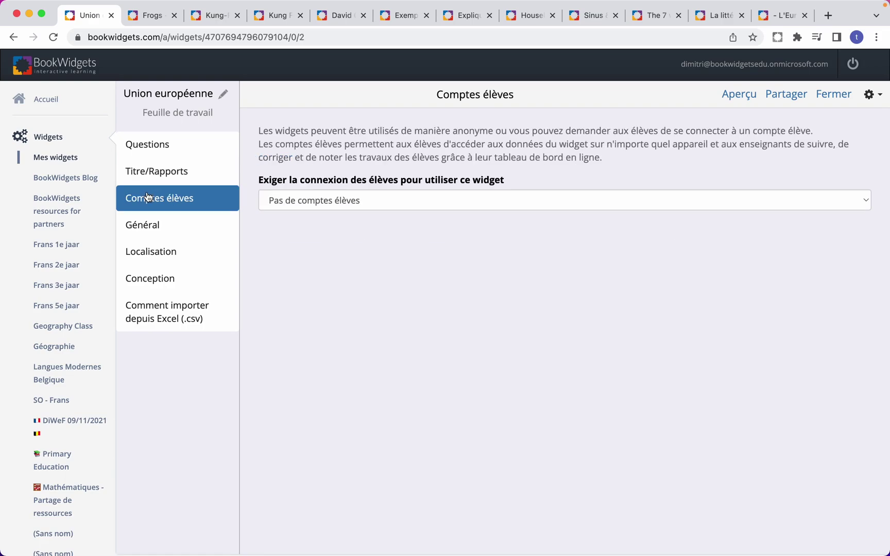
pyautogui.click(178, 231)
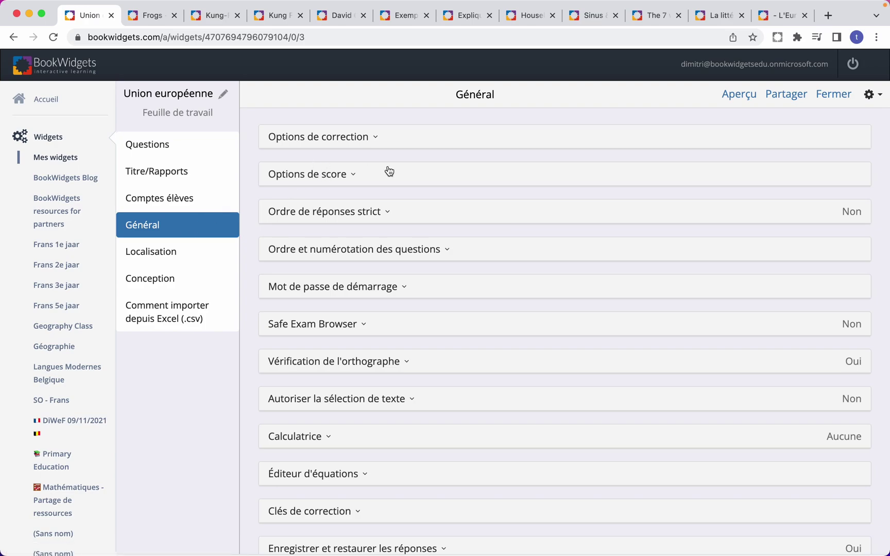
pyautogui.scroll(-3, 388, 171)
pyautogui.scroll(3, 387, 170)
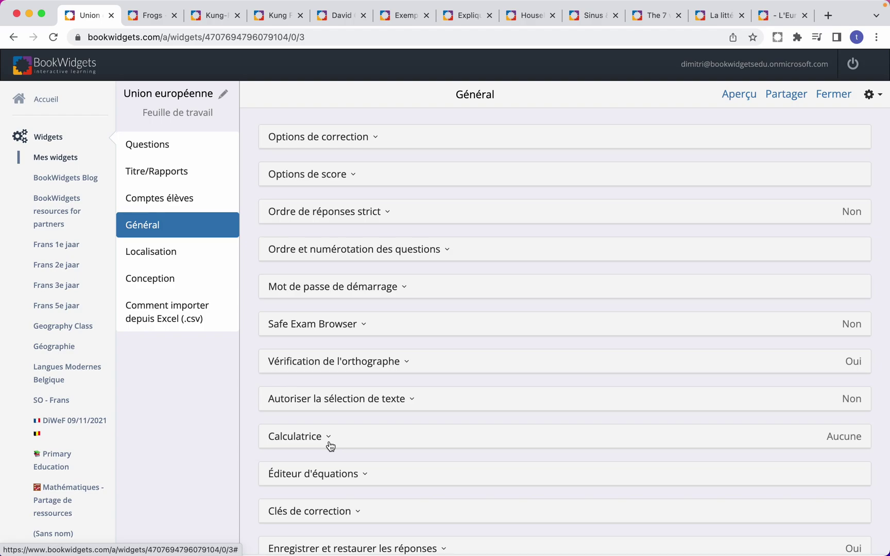
pyautogui.scroll(1, 321, 190)
pyautogui.click(370, 140)
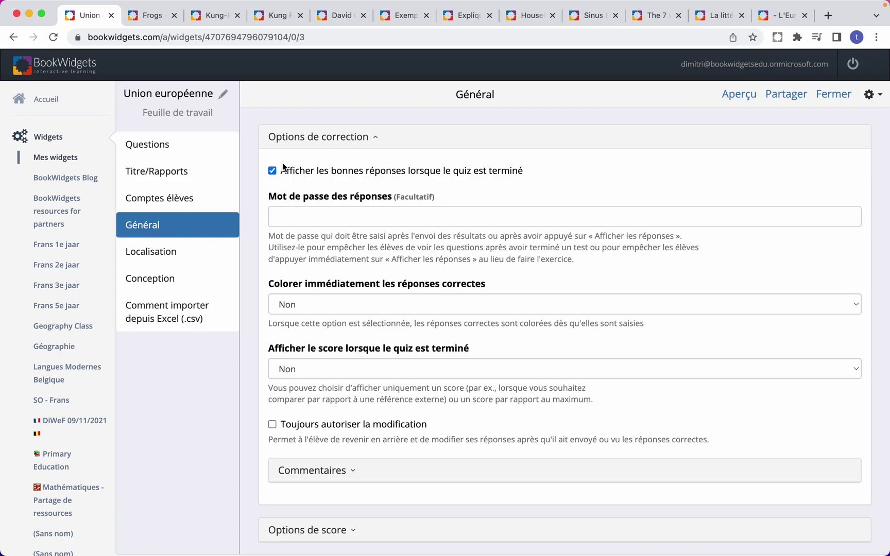
pyautogui.click(364, 143)
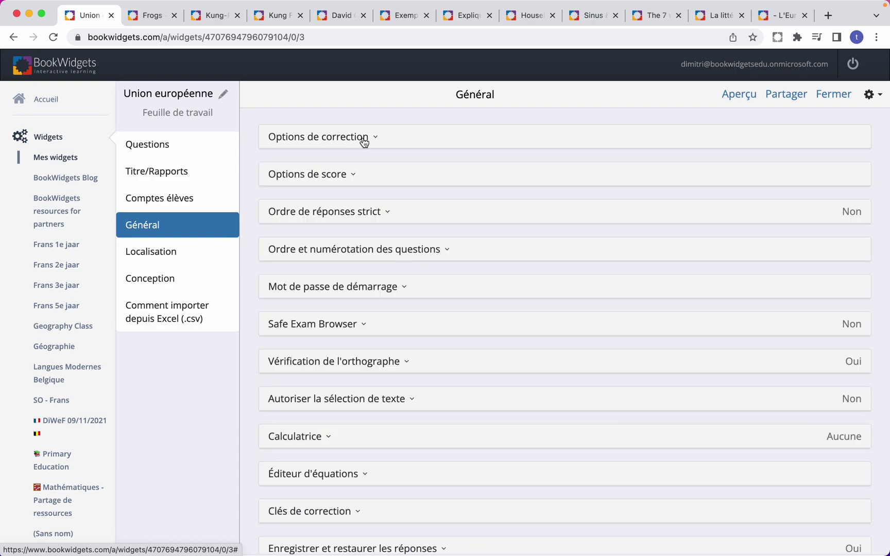
# - Examine the Options de score and check how the question points appear throughout the student preview
pyautogui.click(355, 177)
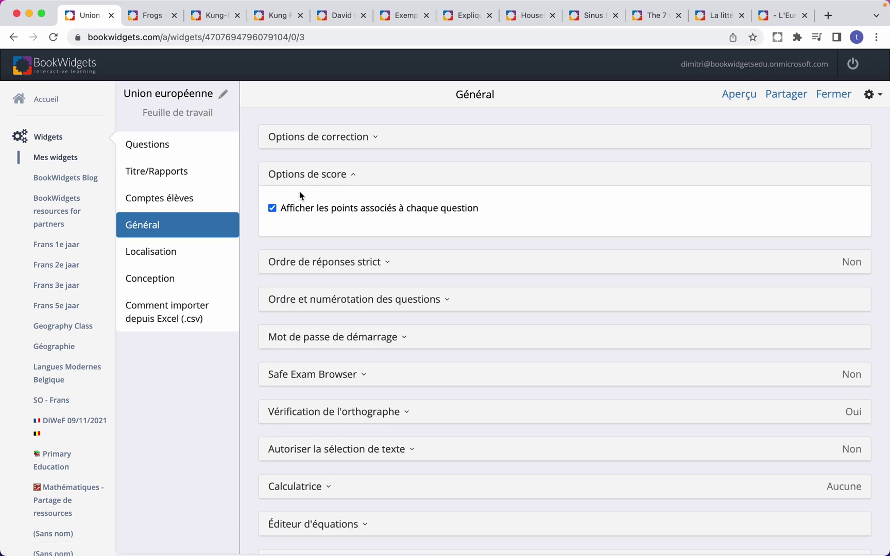
pyautogui.click(344, 178)
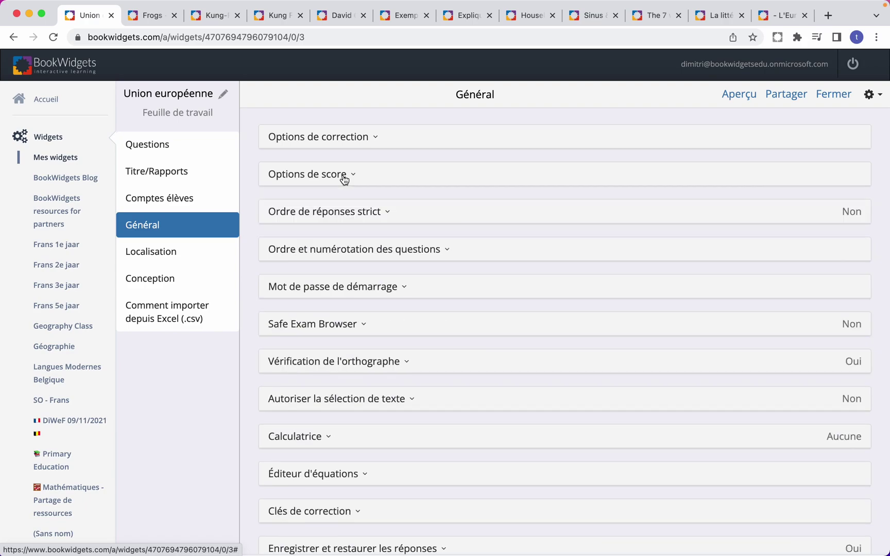
pyautogui.click(738, 95)
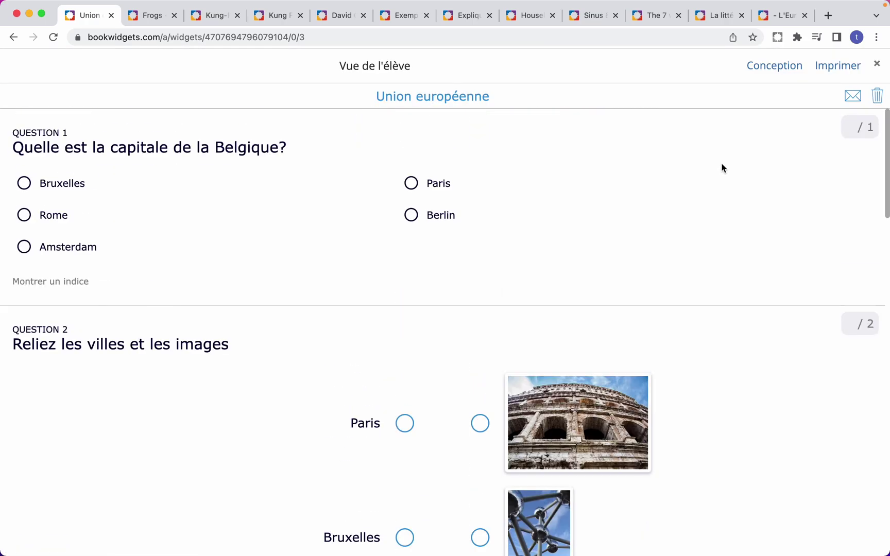
pyautogui.scroll(-20, 721, 168)
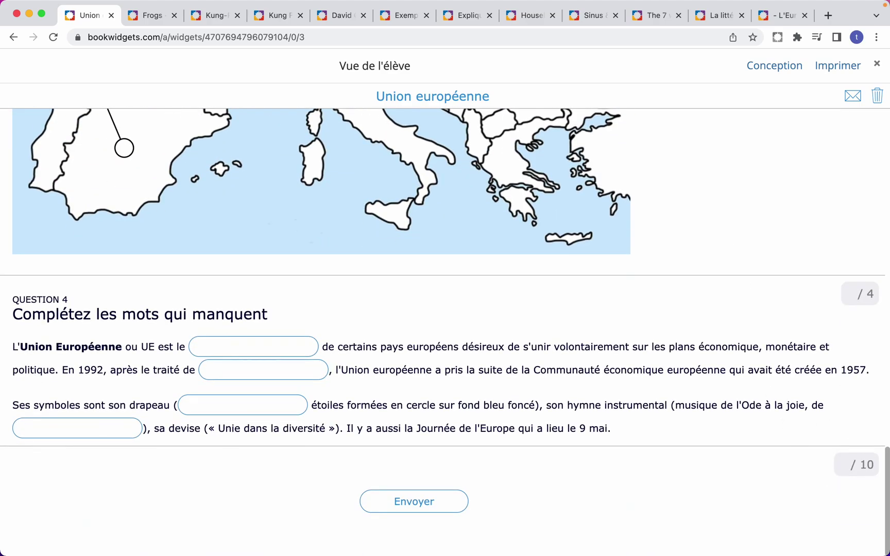
pyautogui.click(877, 65)
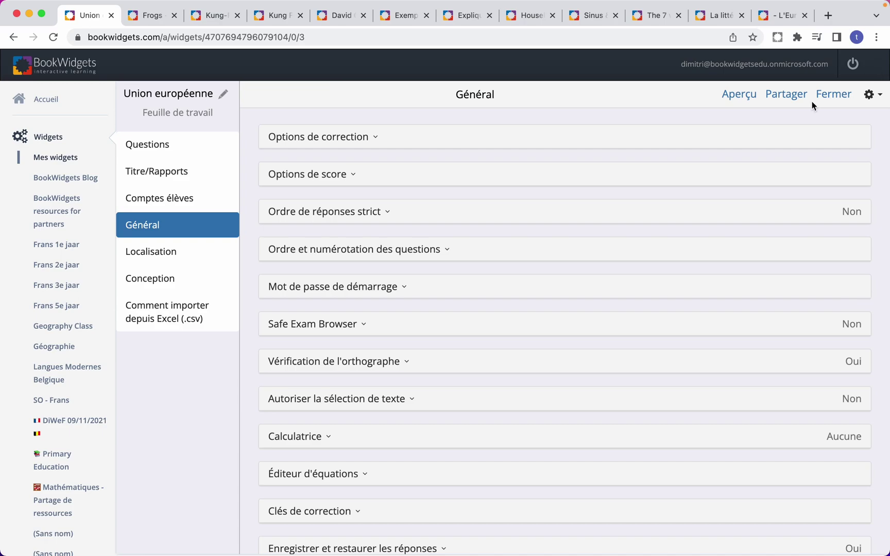
# - Review the remaining Général settings and examine the Ordre et numérotation des questions options
pyautogui.scroll(-5, 528, 280)
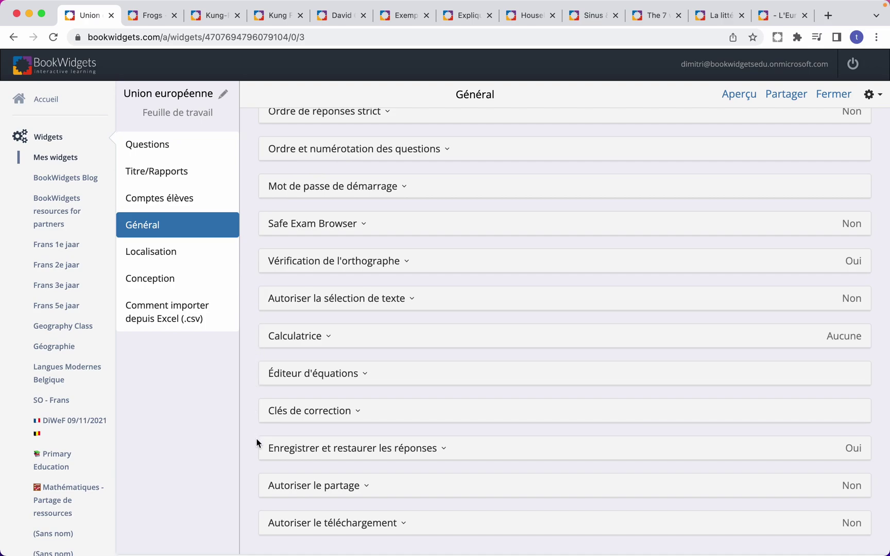
pyautogui.scroll(3, 256, 443)
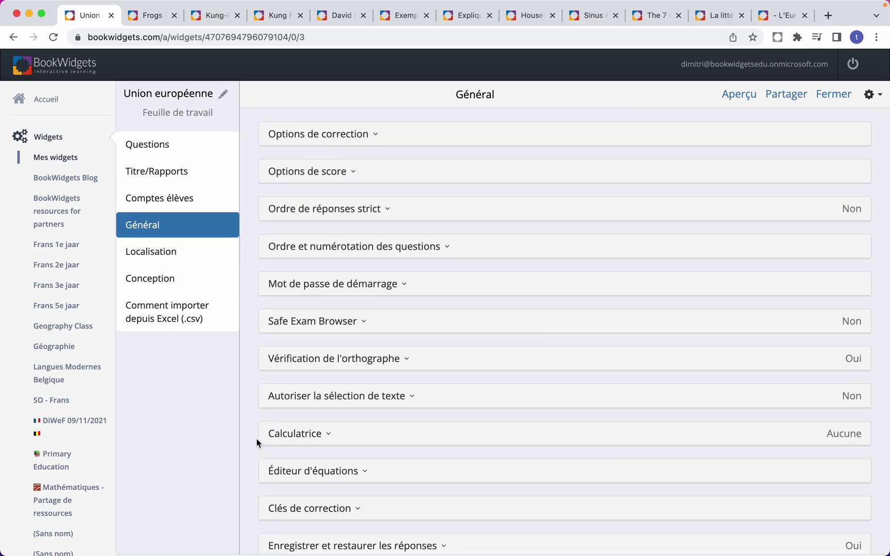
pyautogui.click(449, 248)
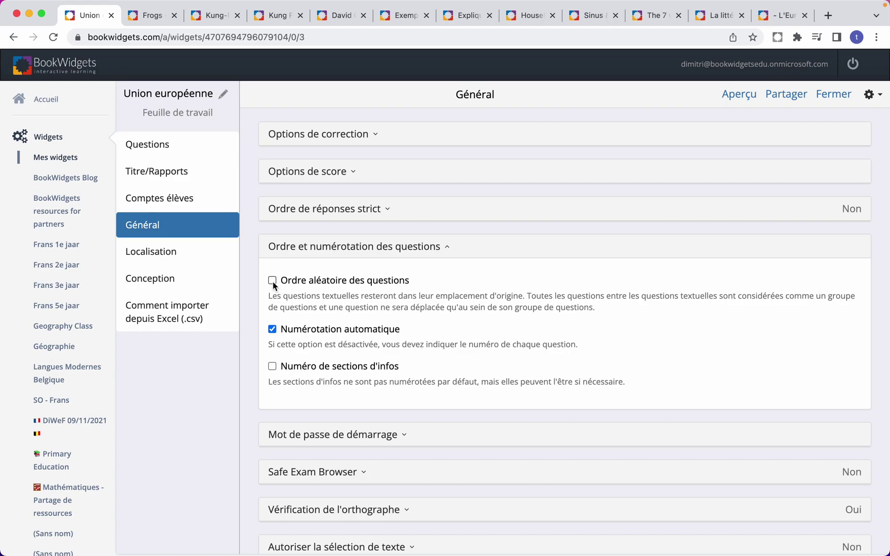
# - Examine the available languages in the Localisation settings and open the Conception settings
pyautogui.click(183, 256)
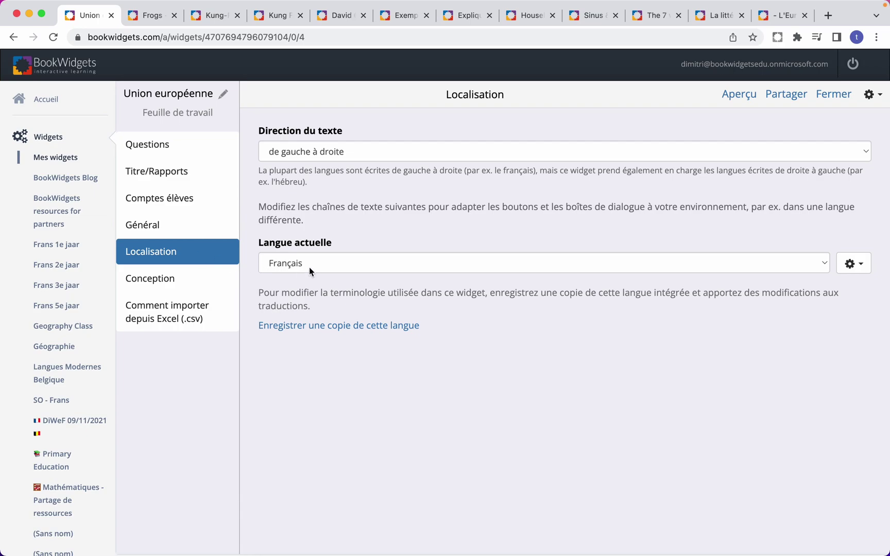
pyautogui.click(323, 272)
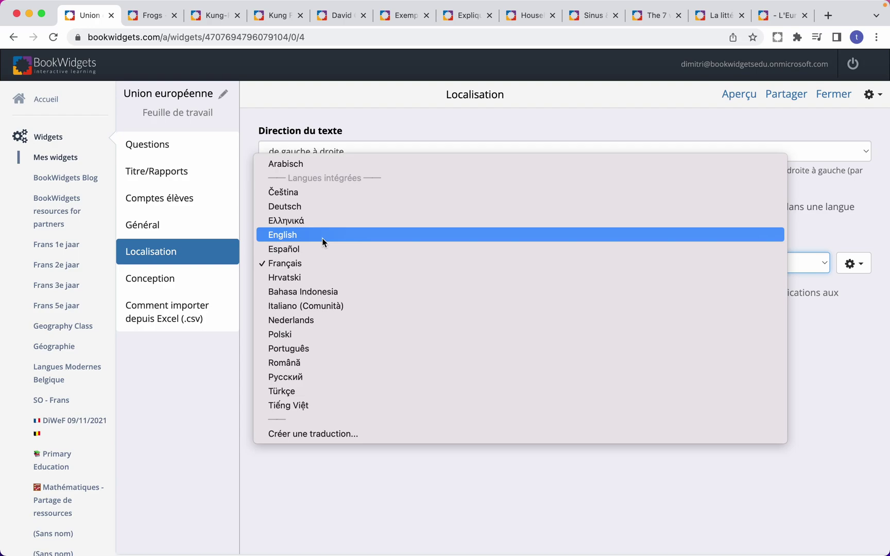
pyautogui.click(247, 273)
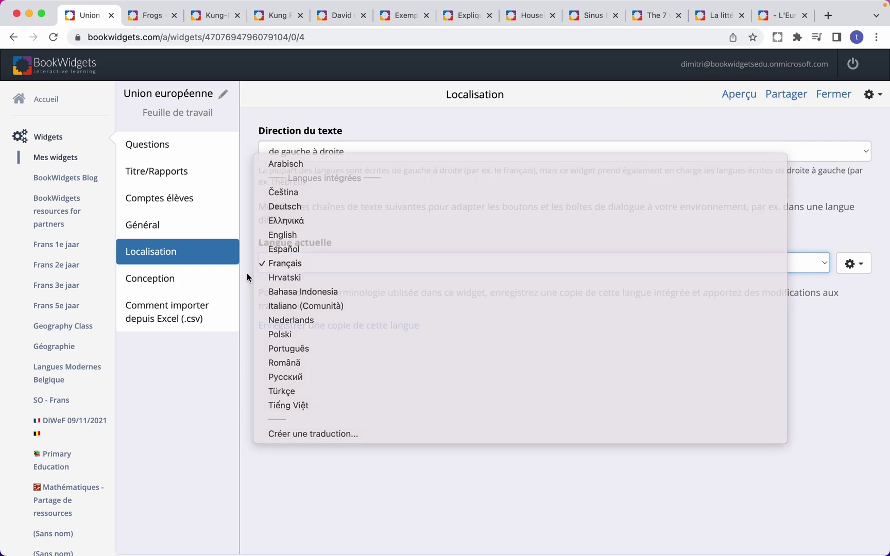
pyautogui.click(192, 283)
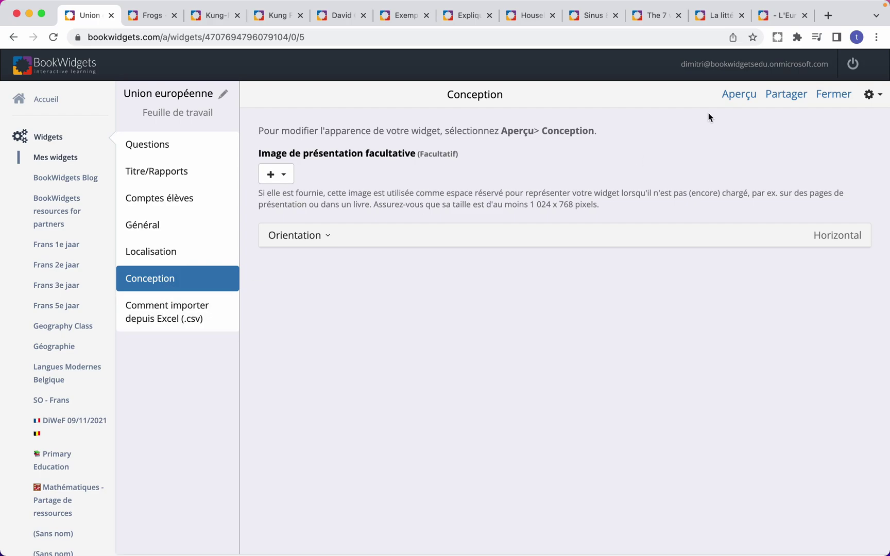
# - Review the whole worksheet in the student preview, including the answer submission form, and return to the editor
pyautogui.click(734, 98)
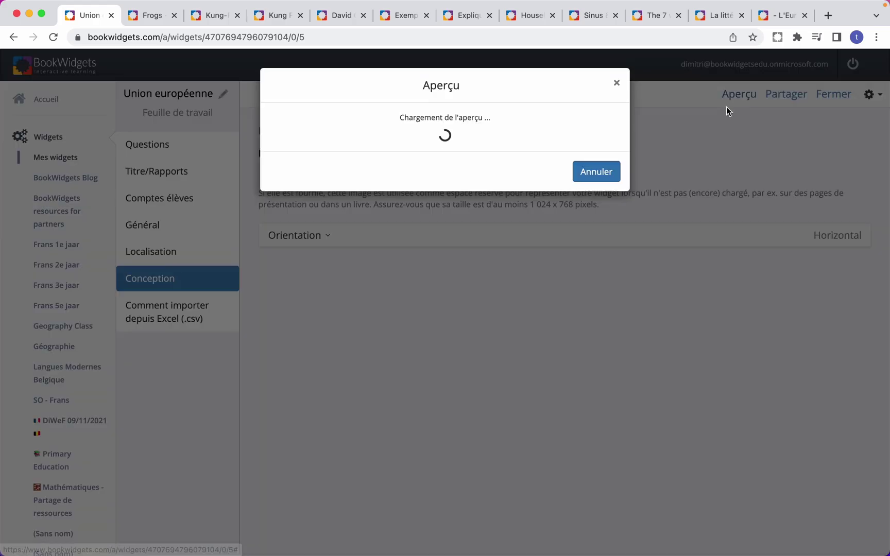
pyautogui.scroll(-5, 478, 387)
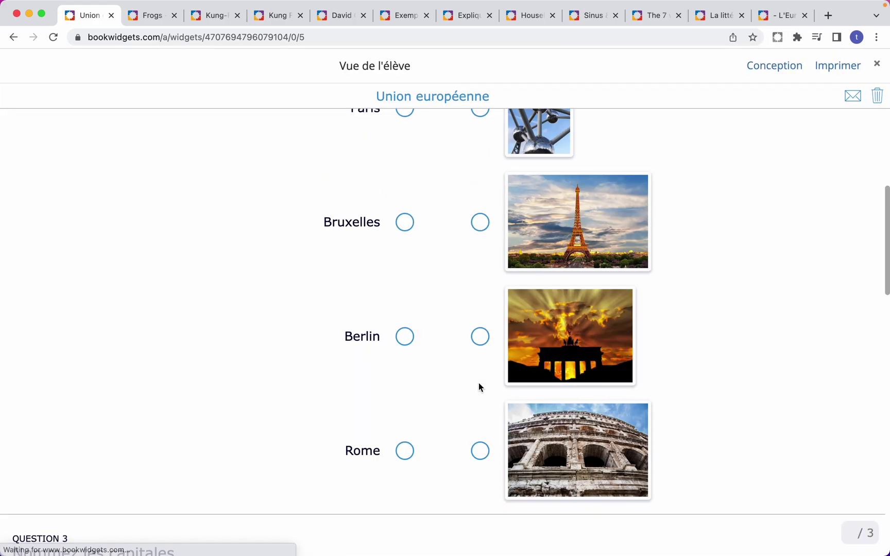
pyautogui.scroll(-12, 479, 388)
pyautogui.scroll(15, 479, 387)
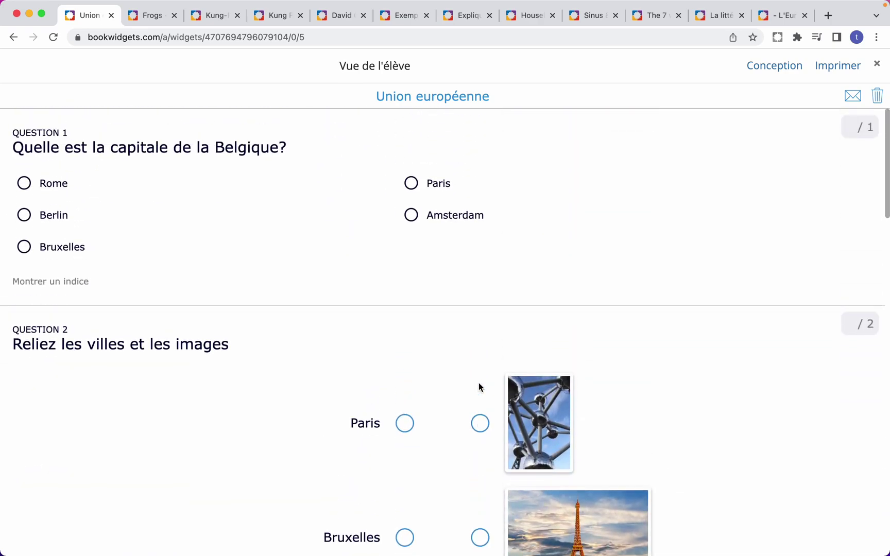
pyautogui.scroll(-15, 479, 387)
pyautogui.click(435, 502)
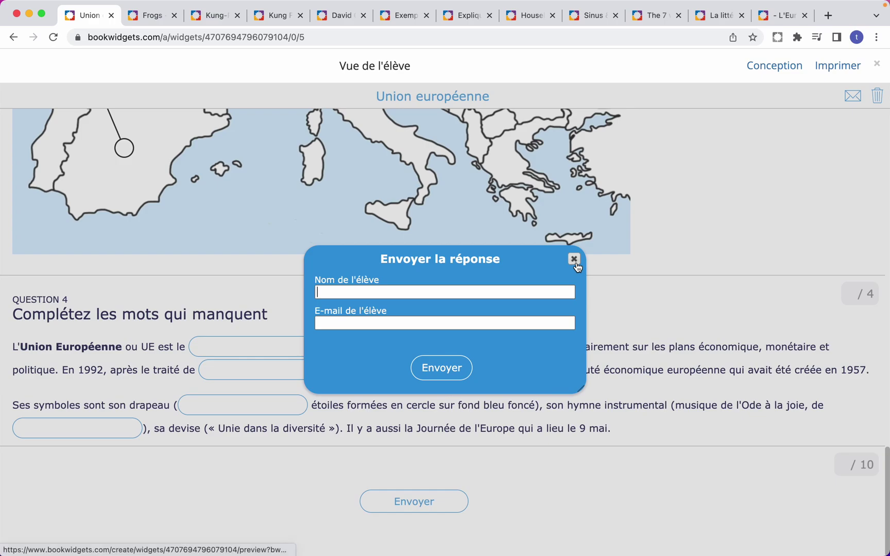
pyautogui.click(573, 259)
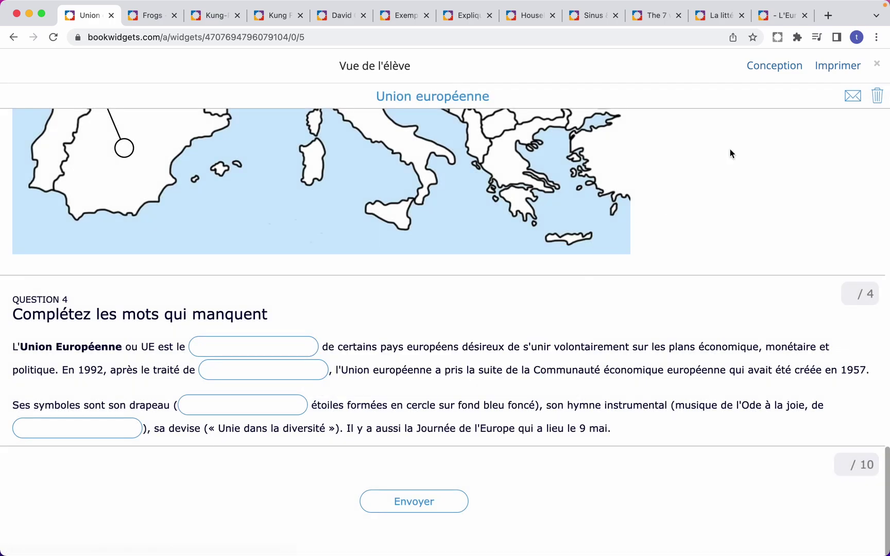
pyautogui.click(876, 65)
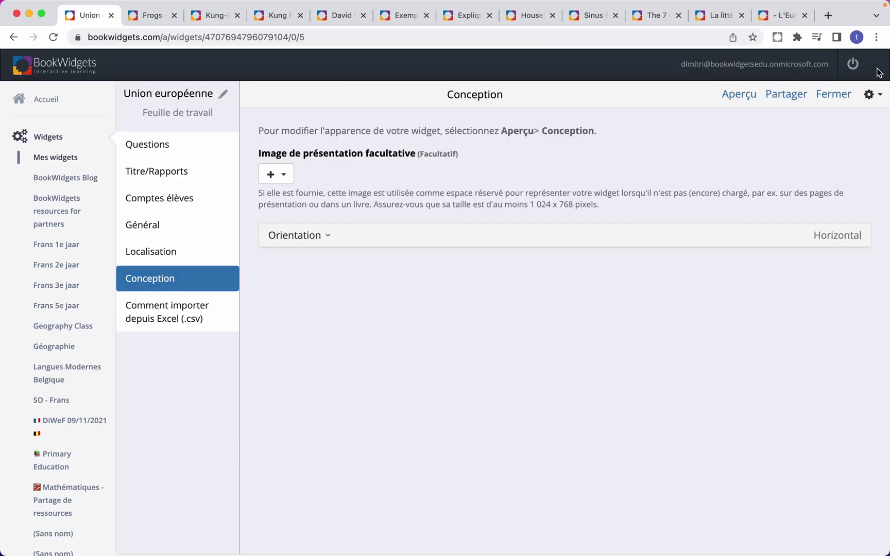
# - Show the worksheet's other sharing options, enable M'envoyer les réponses, and open the share link in a new browser tab
pyautogui.click(787, 95)
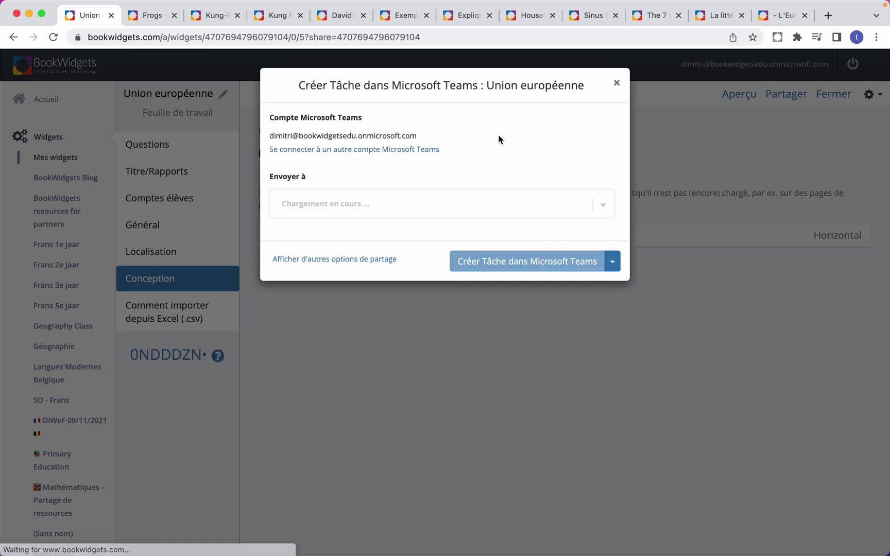
pyautogui.click(324, 258)
pyautogui.click(420, 173)
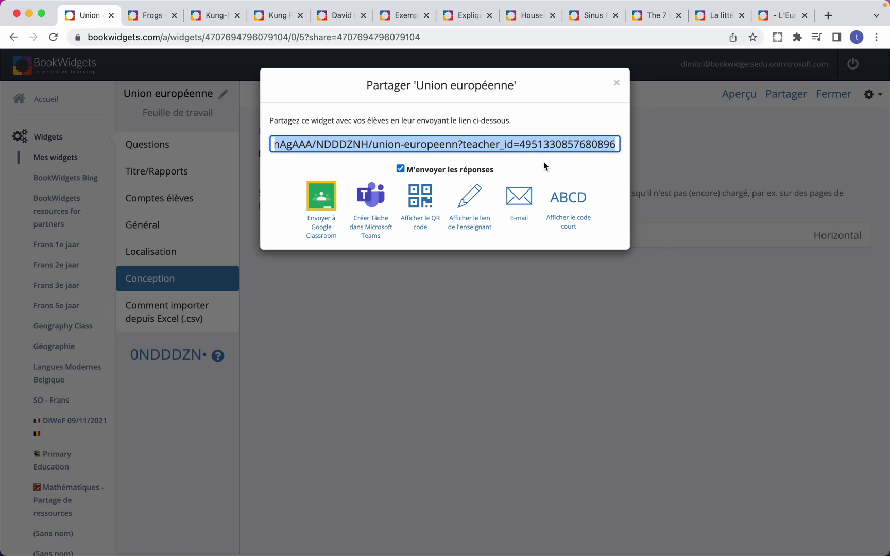
pyautogui.click(827, 16)
pyautogui.click(676, 40)
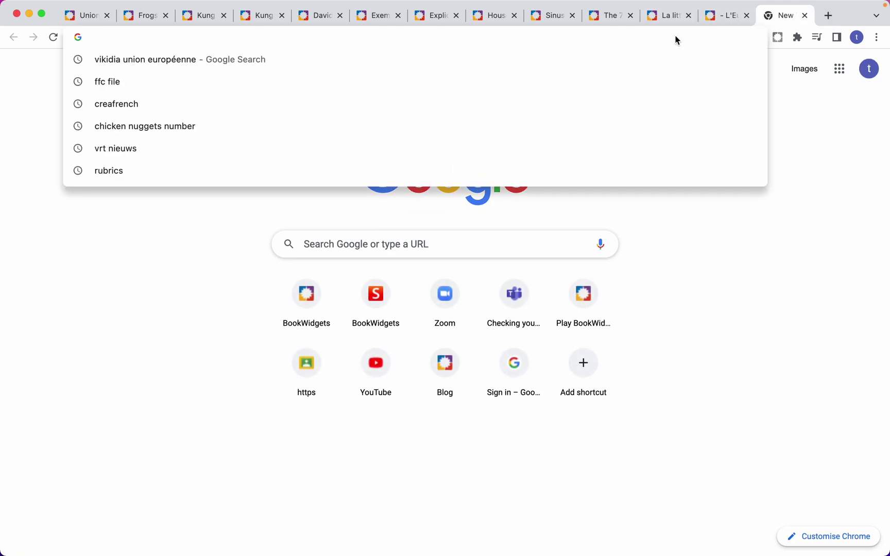
pyautogui.press('super+v')
pyautogui.press('Return')
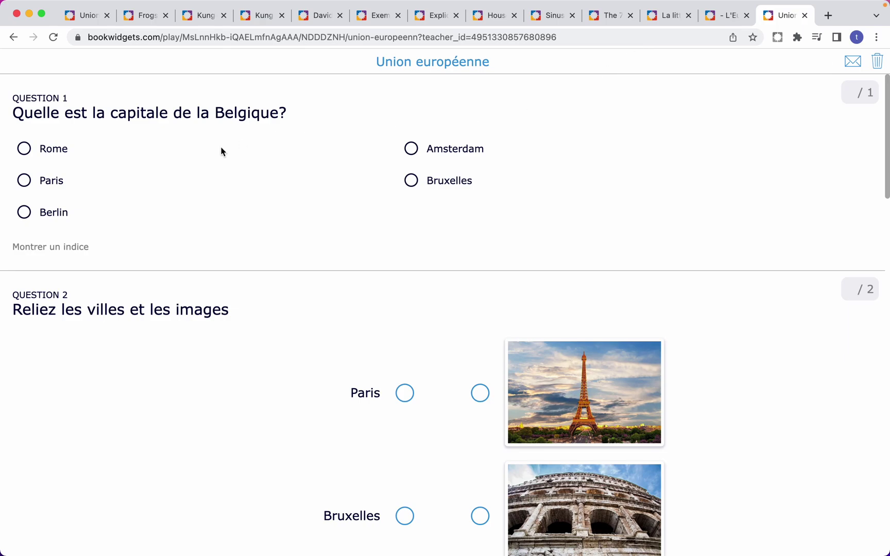
# - Try Rome for the capital of Belgium in question 1, reveal the hint, and change the answer to Bruxelles
pyautogui.click(25, 150)
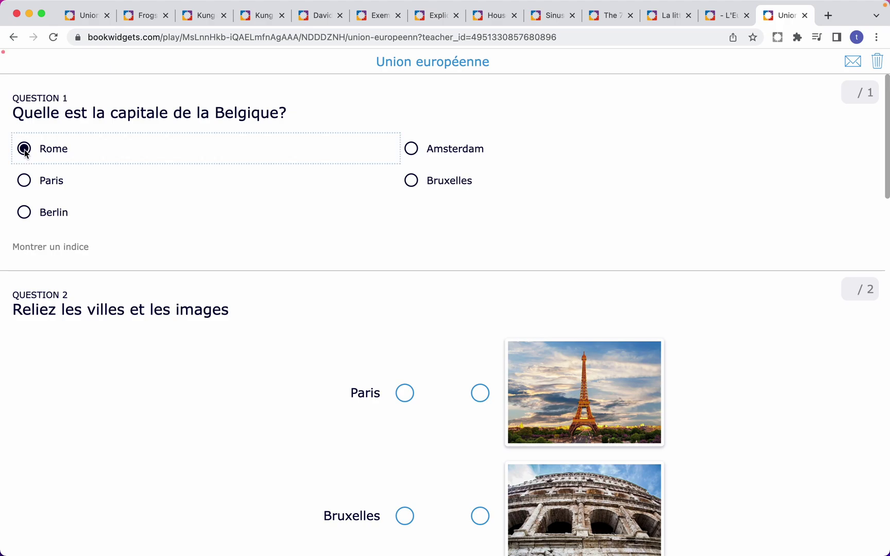
pyautogui.click(31, 249)
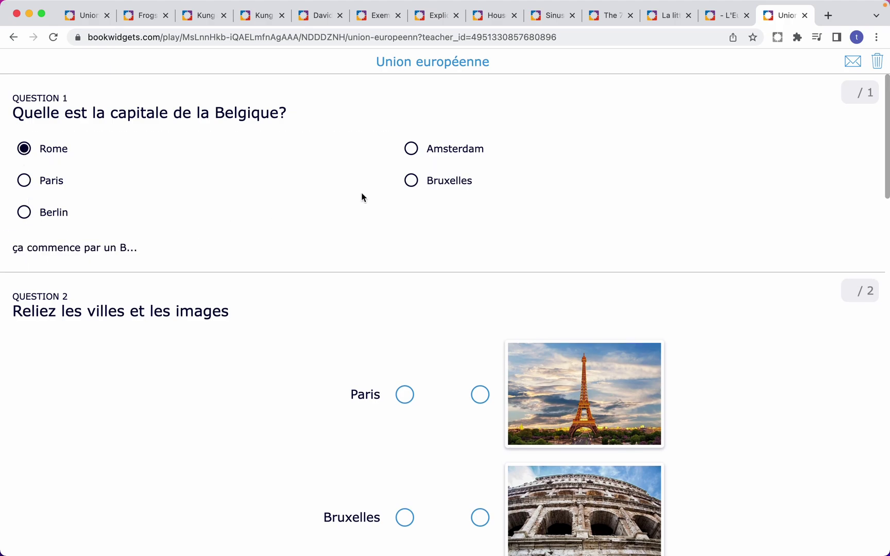
pyautogui.click(411, 181)
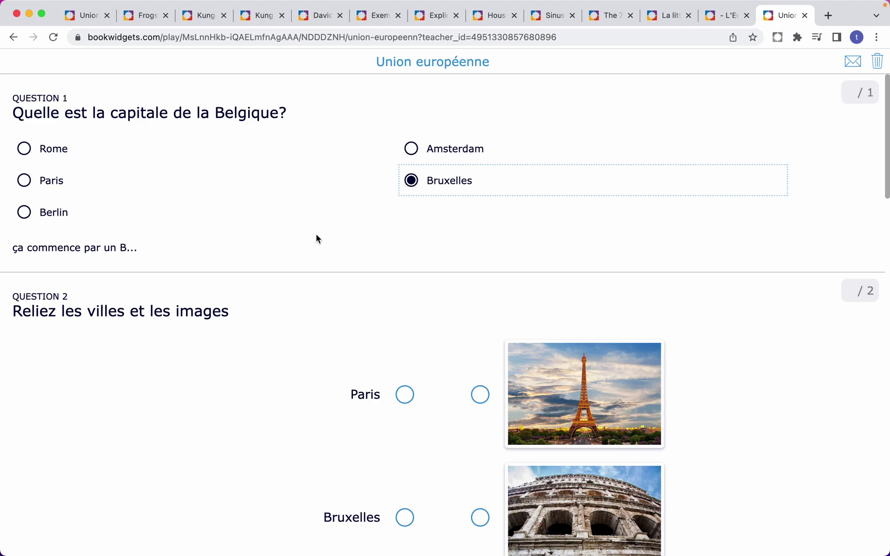
# - In question 2, link Paris to the Eiffel Tower, Bruxelles to the Atomium and Rome to the Colosseum
pyautogui.scroll(-3, 250, 219)
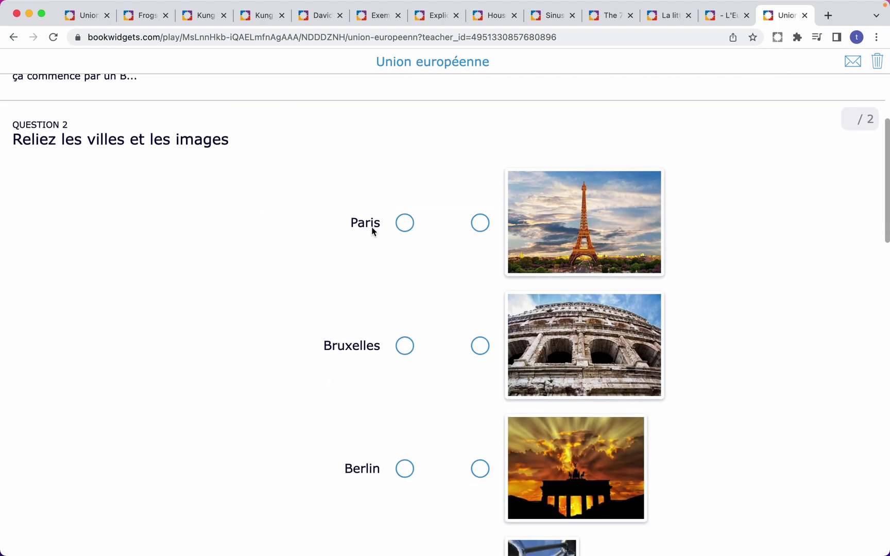
pyautogui.moveTo(404, 225); pyautogui.dragTo(478, 229)
pyautogui.scroll(-2, 378, 260)
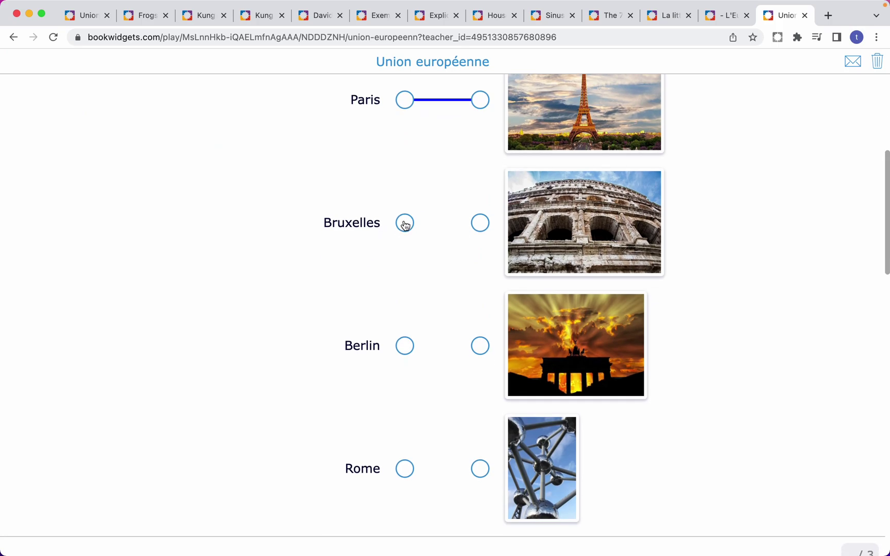
pyautogui.moveTo(406, 223); pyautogui.dragTo(479, 456)
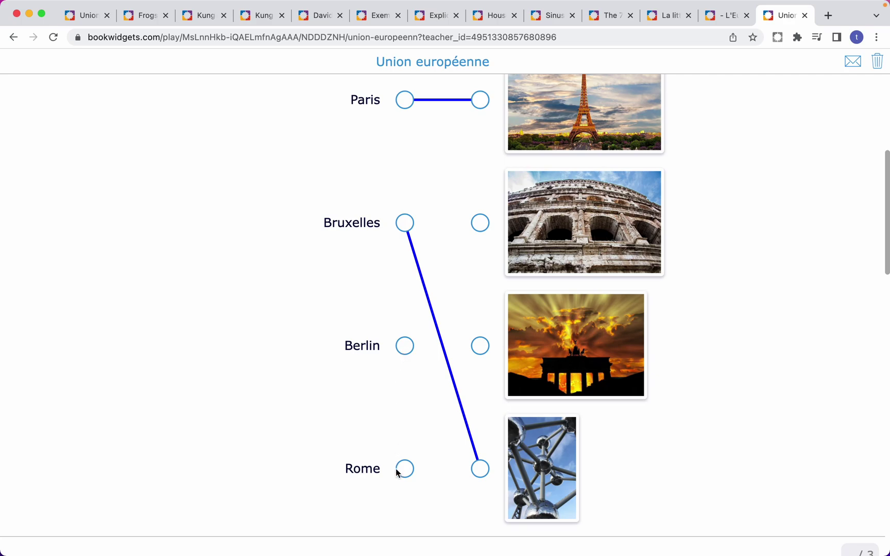
pyautogui.moveTo(405, 468); pyautogui.dragTo(478, 226)
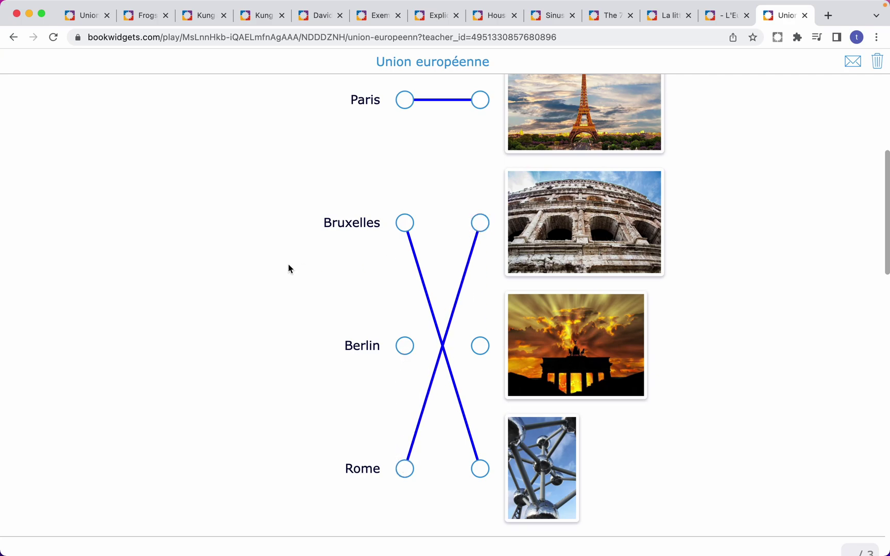
pyautogui.scroll(-5, 286, 251)
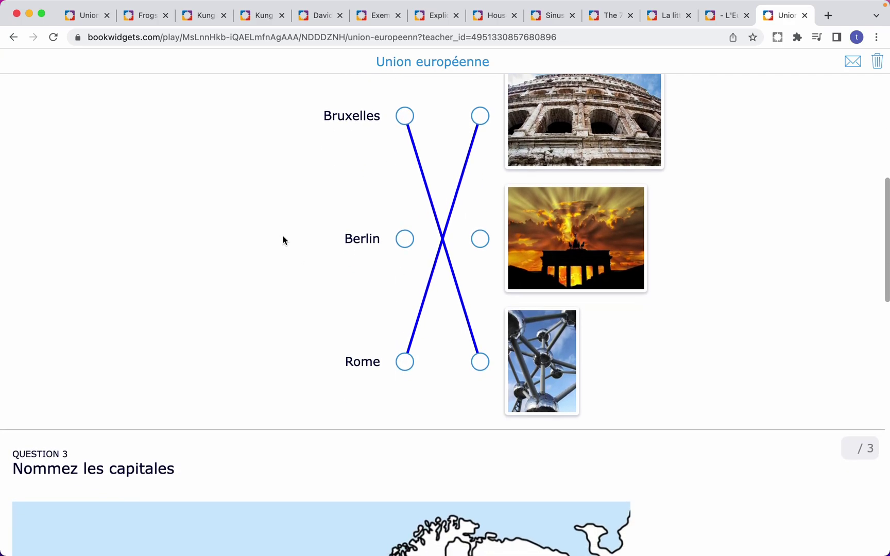
# - In question 3, label the capitals on the map: Madrid in Spain, Paris in France and Stokholm in Sweden
pyautogui.scroll(-15, 282, 240)
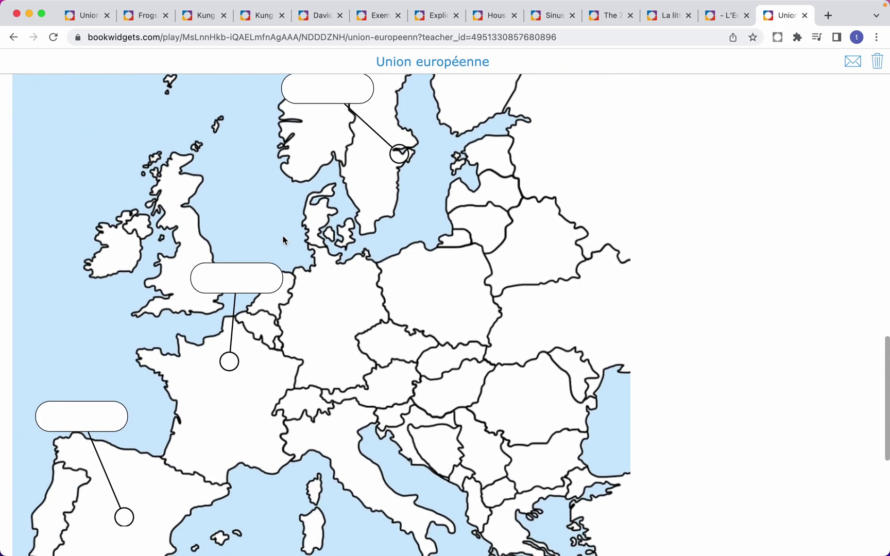
pyautogui.click(95, 376)
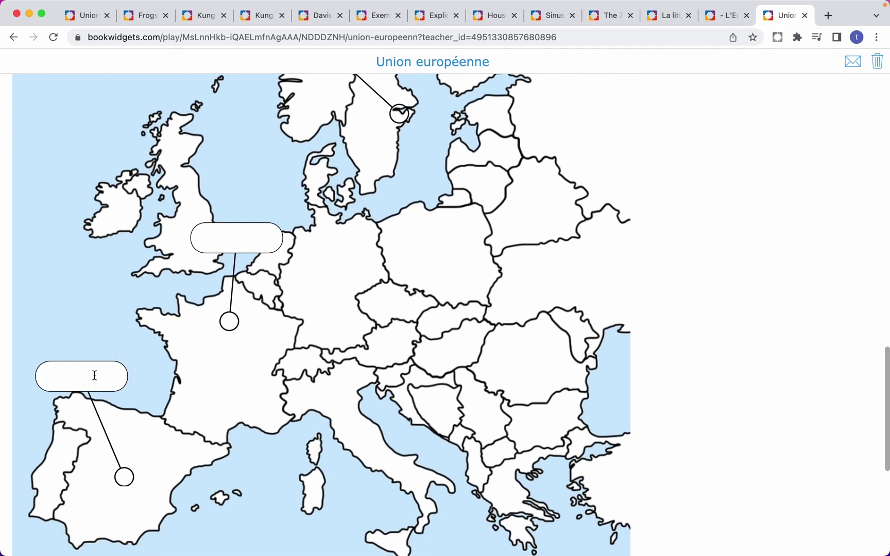
pyautogui.write('Madrid')
pyautogui.click(229, 231)
pyautogui.write('Paris')
pyautogui.scroll(5, 325, 270)
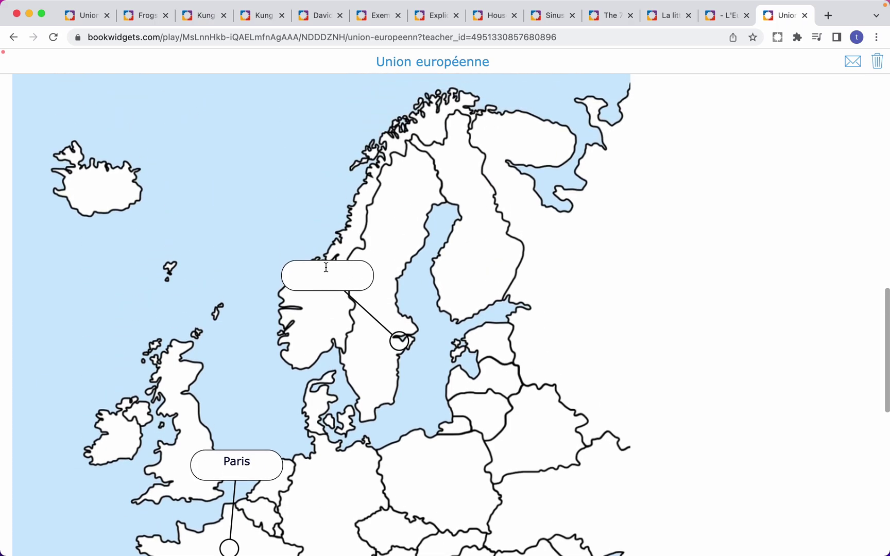
pyautogui.write('Stokholm')
# - Fill in the blanks of question 4 in order with regroupement, maastricht, douze and Bach
pyautogui.scroll(-12, 331, 311)
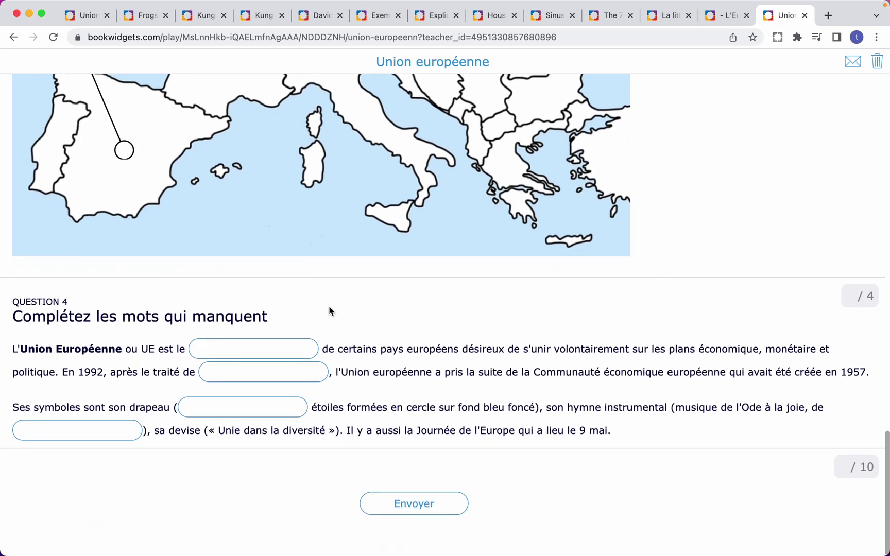
pyautogui.write('regroupement')
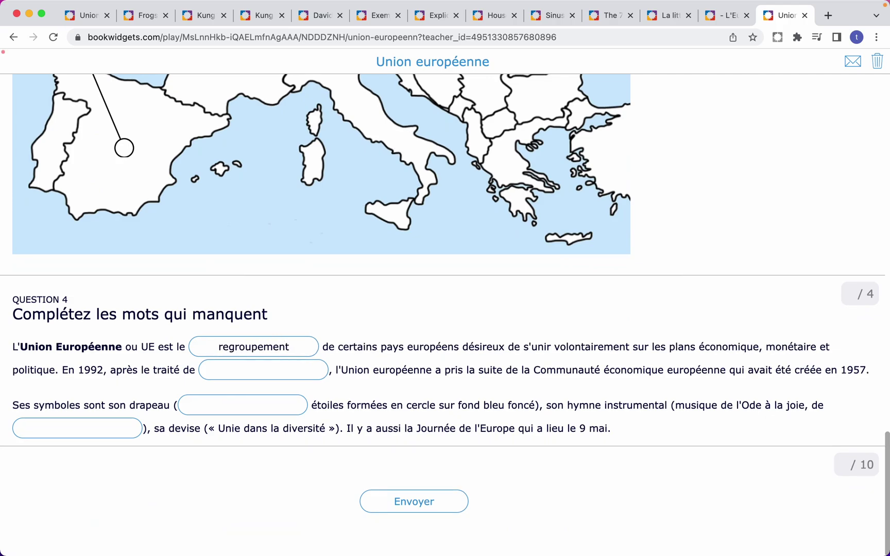
pyautogui.click(239, 371)
pyautogui.write('maastricht')
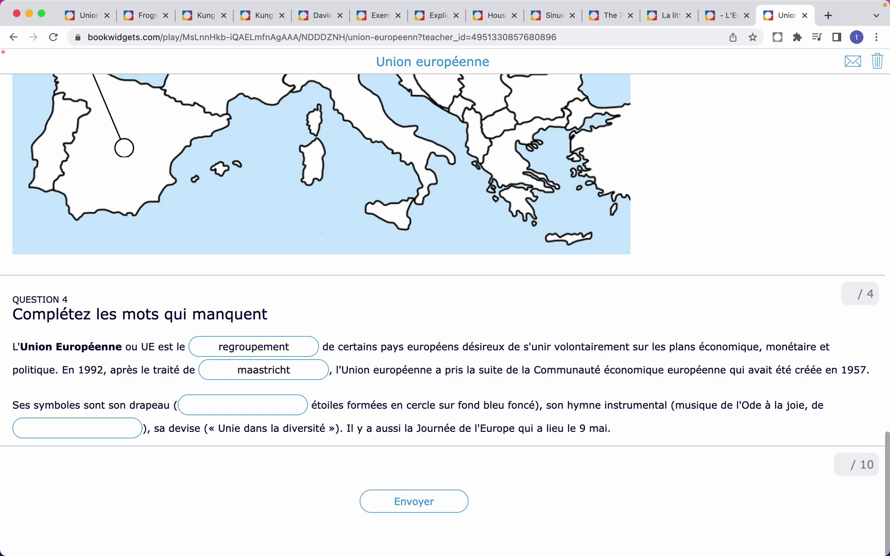
pyautogui.click(239, 407)
pyautogui.write('douze')
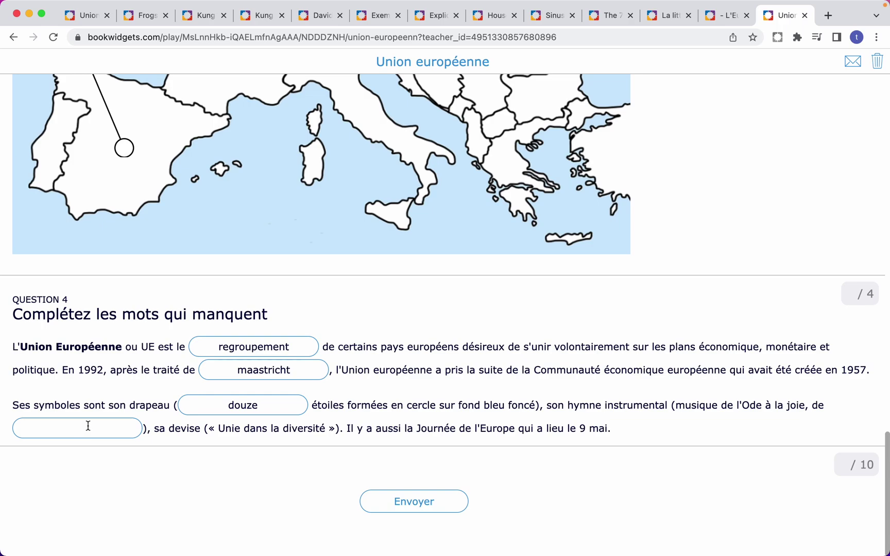
pyautogui.write('Bach')
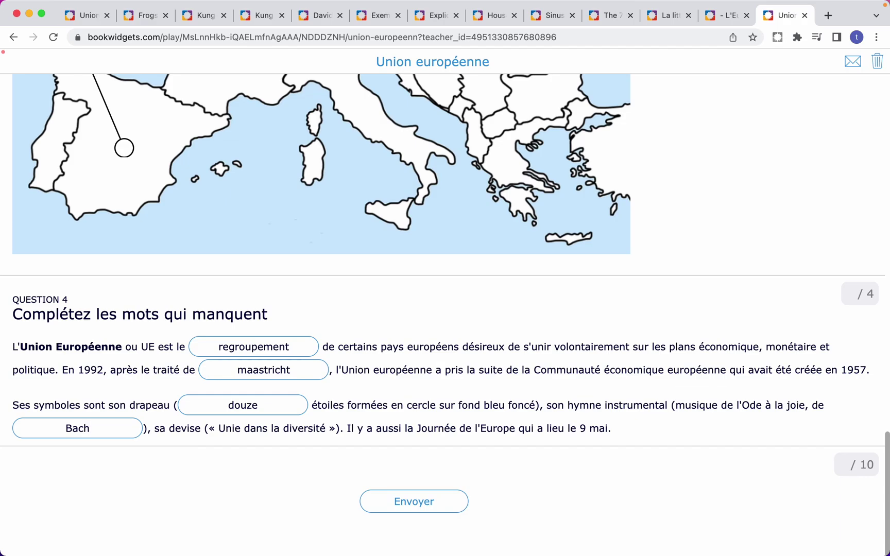
# - Check the completed answers, submit them with the student's name and e-mail, and dismiss the confirmation message
pyautogui.scroll(4, 418, 460)
pyautogui.scroll(15, 418, 460)
pyautogui.scroll(-20, 417, 460)
pyautogui.click(411, 507)
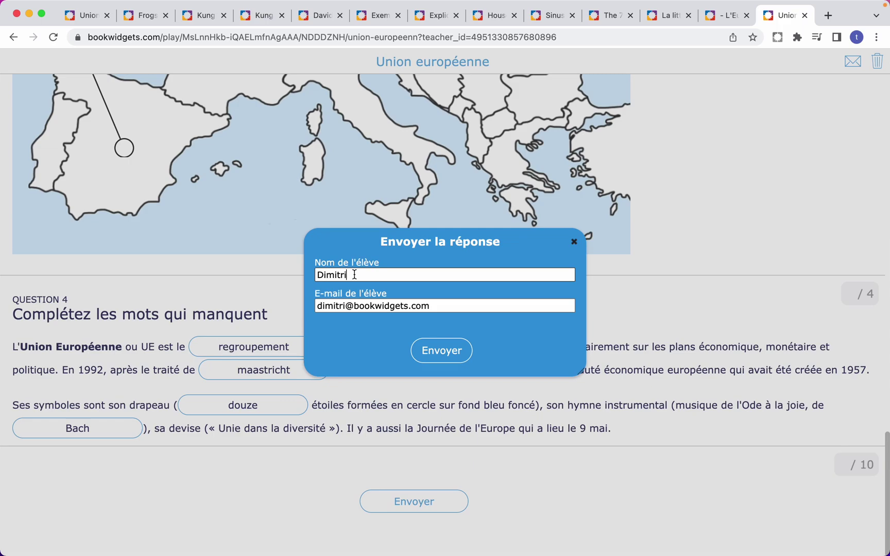
pyautogui.click(448, 361)
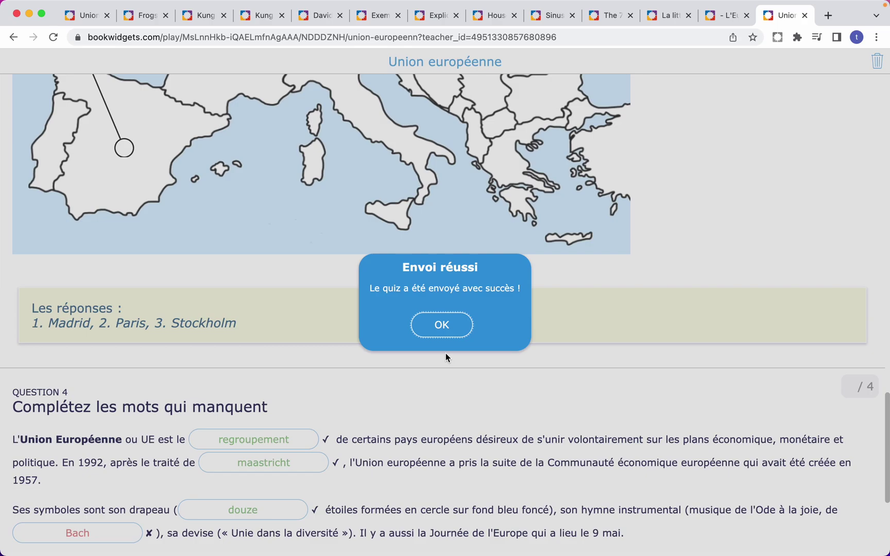
pyautogui.click(442, 329)
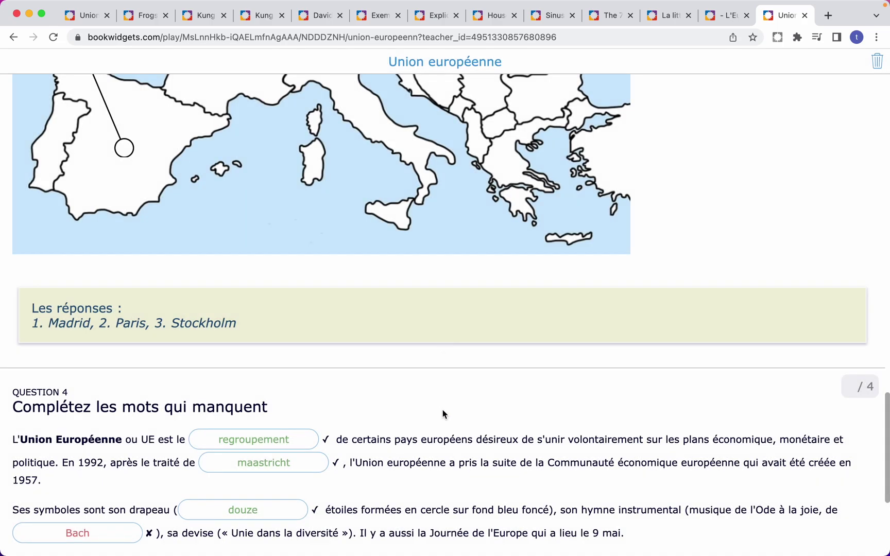
# - Review the corrections and model answers for all four questions of the submitted worksheet
pyautogui.scroll(15, 442, 410)
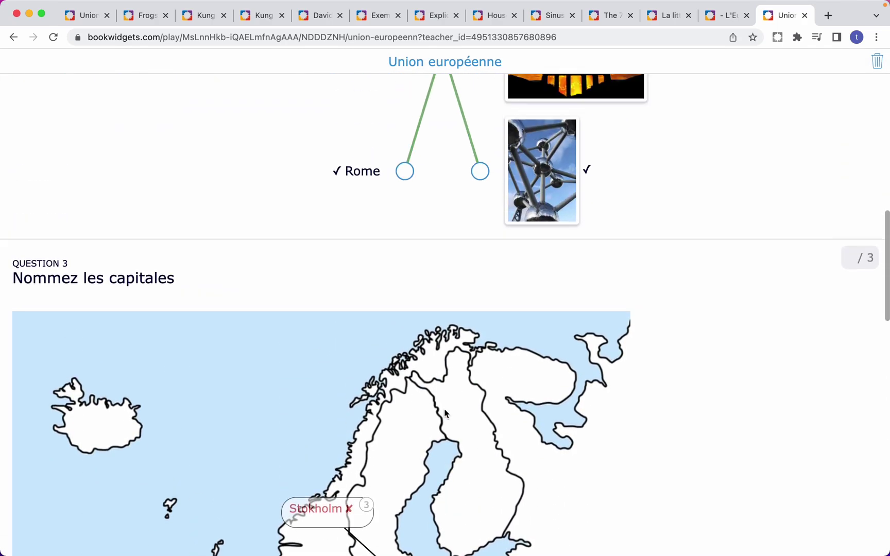
pyautogui.scroll(12, 445, 413)
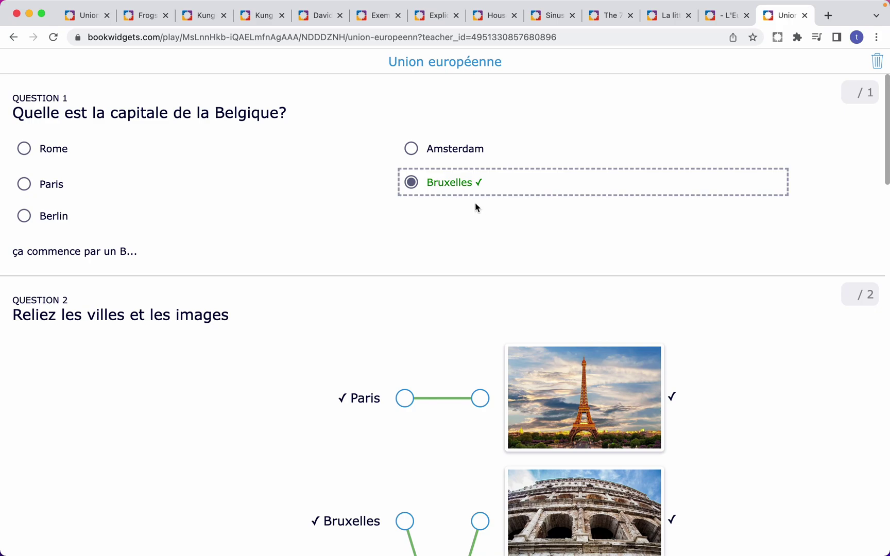
pyautogui.scroll(-10, 473, 204)
pyautogui.scroll(1, 473, 203)
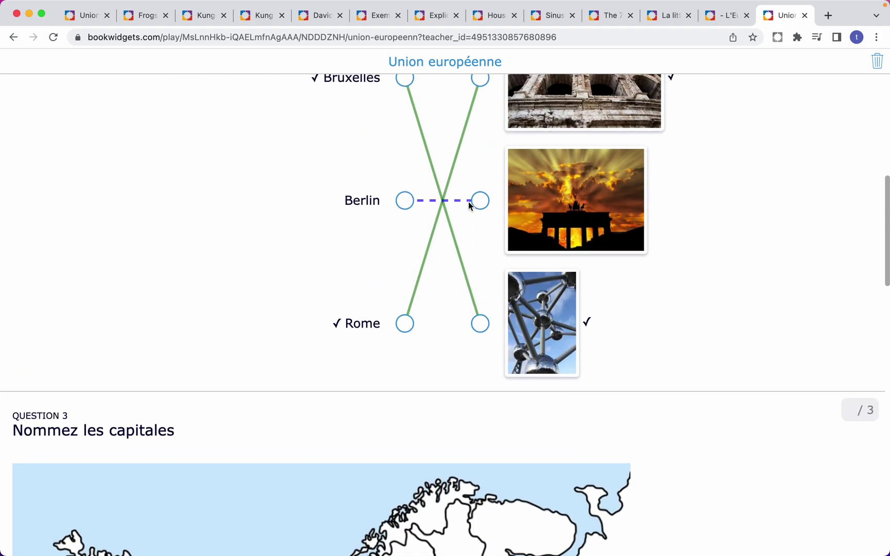
pyautogui.scroll(-4, 433, 160)
pyautogui.scroll(-8, 432, 161)
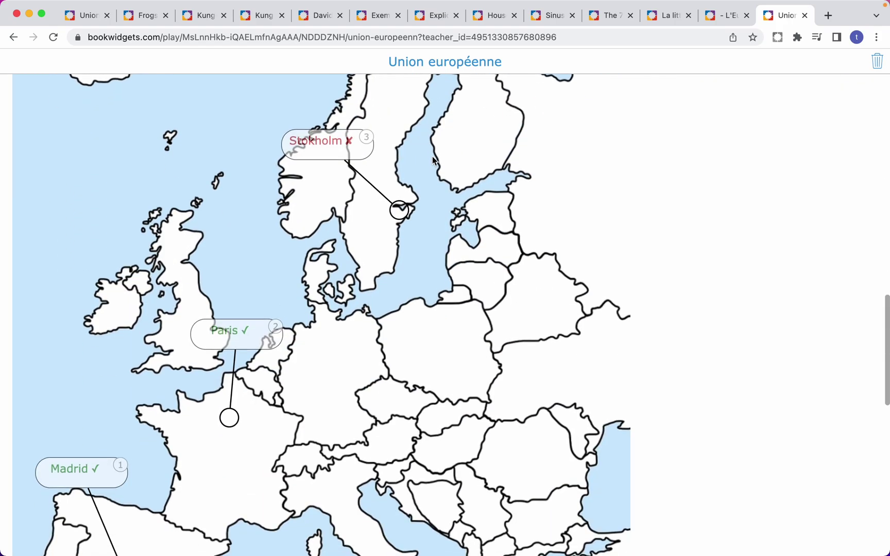
pyautogui.scroll(-7, 432, 159)
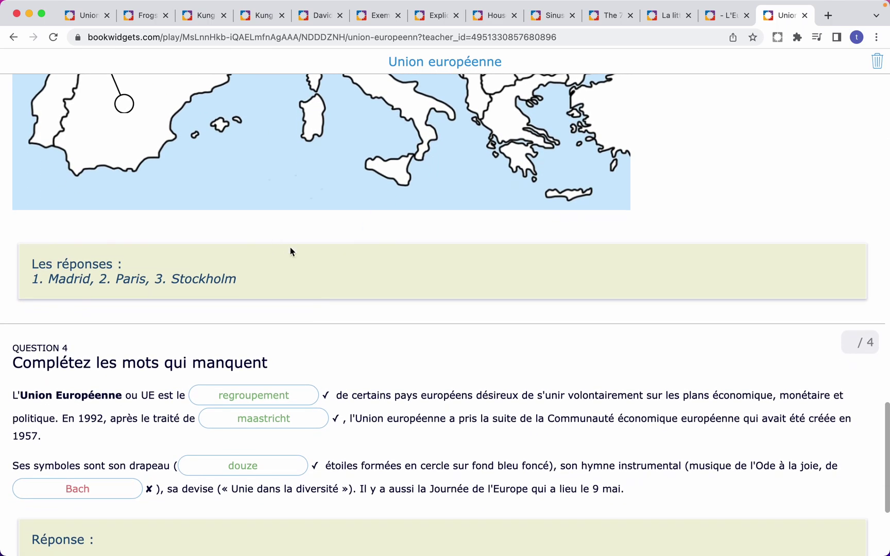
pyautogui.scroll(-6, 315, 290)
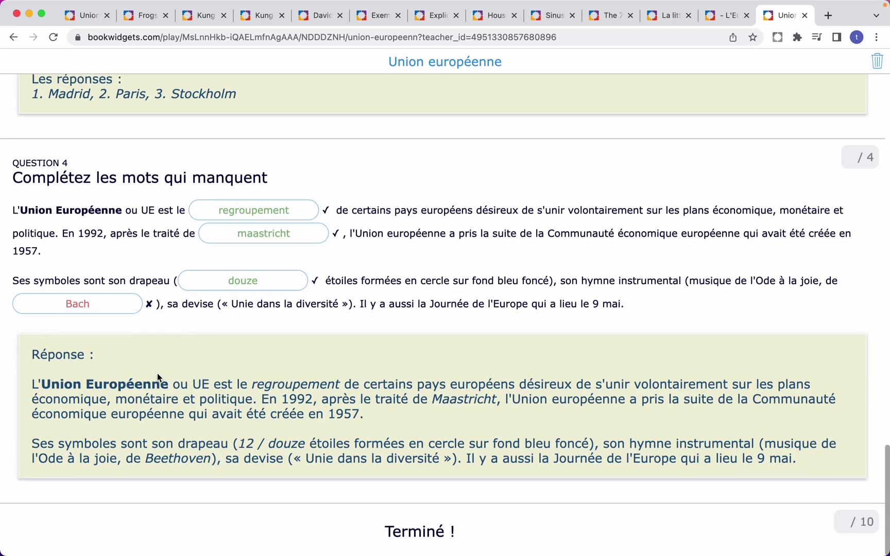
pyautogui.scroll(20, 157, 373)
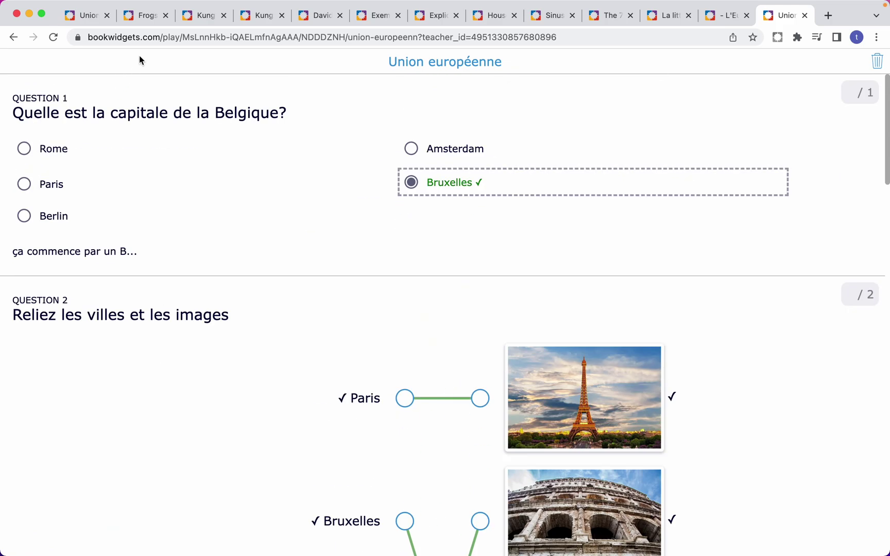
# - Return to the worksheet editor's browser tab, close the sharing dialog and open Notes et rapports
pyautogui.click(90, 18)
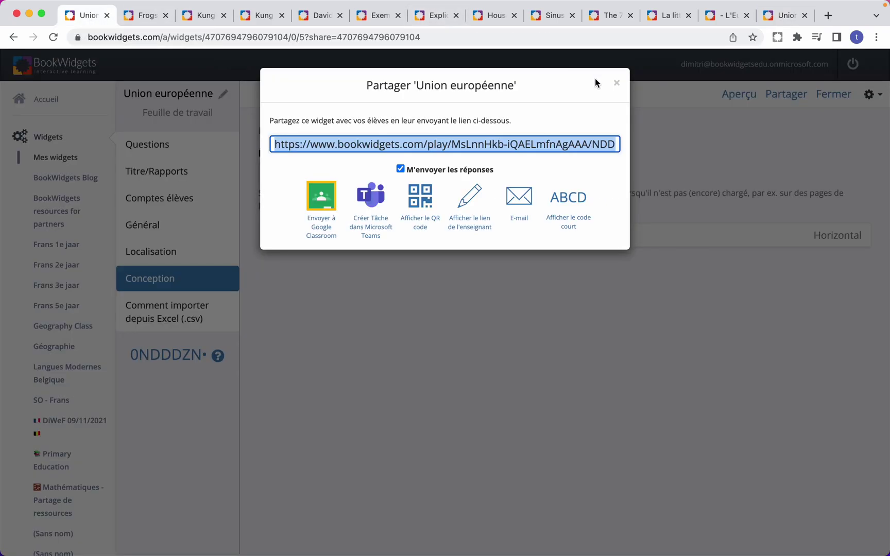
pyautogui.click(614, 85)
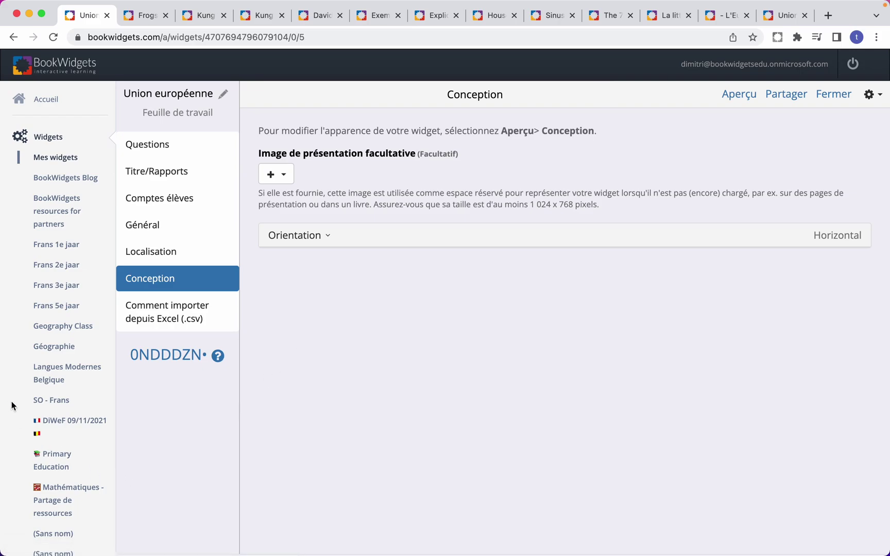
pyautogui.scroll(-5, 18, 400)
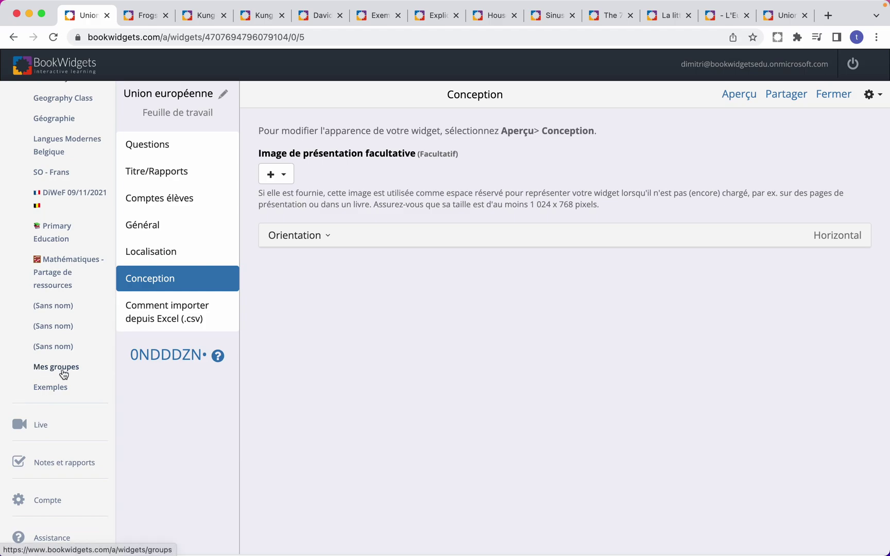
pyautogui.click(66, 464)
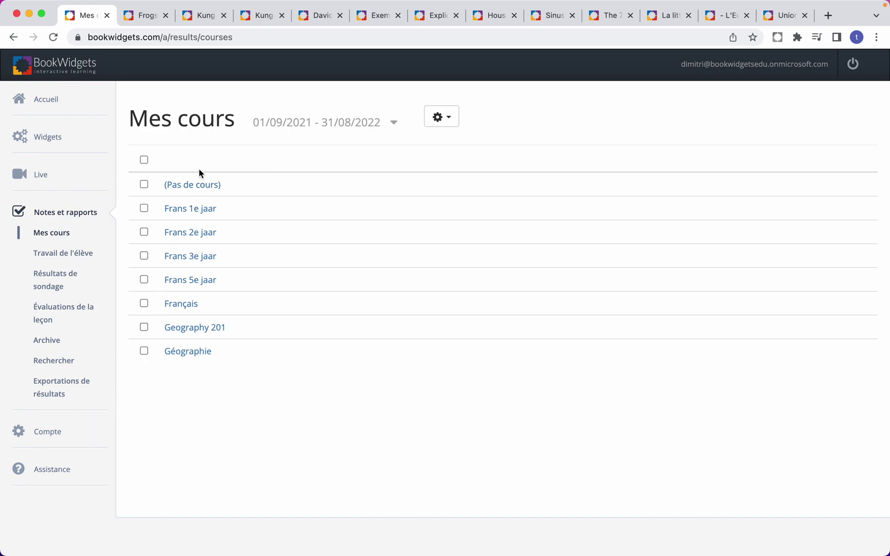
# - Open the Union européenne results under (Pas de cours) and (Pas de classe), and open the student's submitted response
pyautogui.click(197, 187)
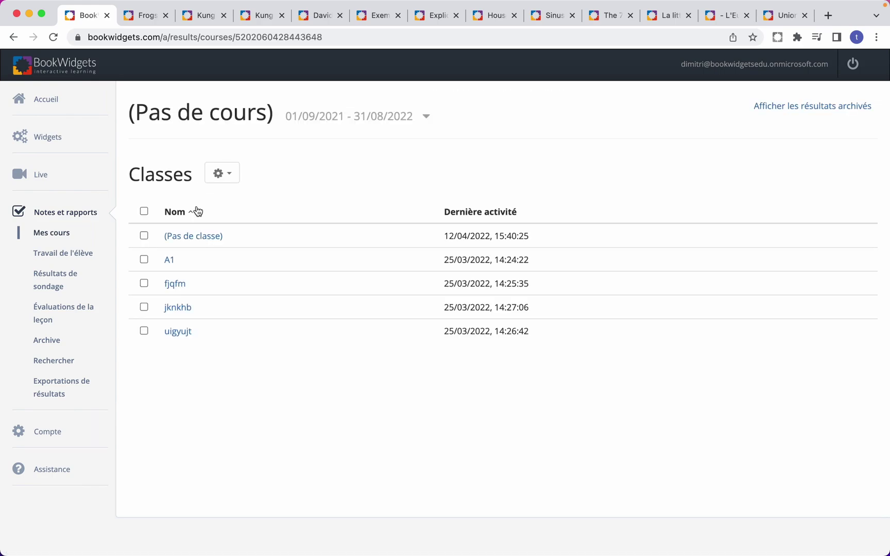
pyautogui.click(194, 239)
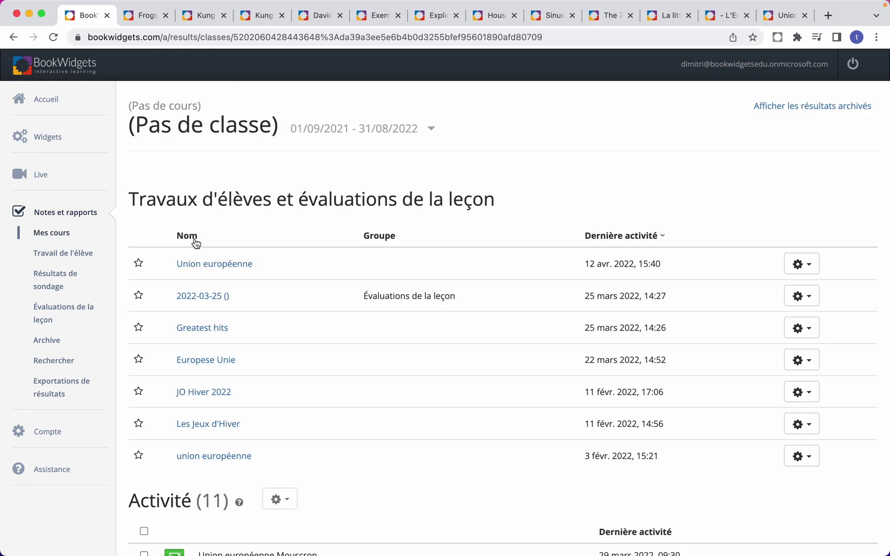
pyautogui.click(189, 263)
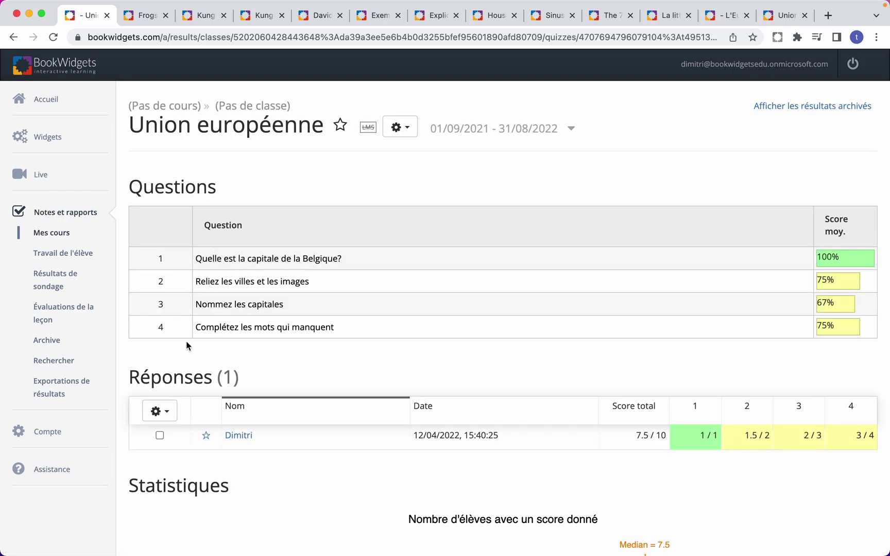
pyautogui.scroll(-3, 316, 332)
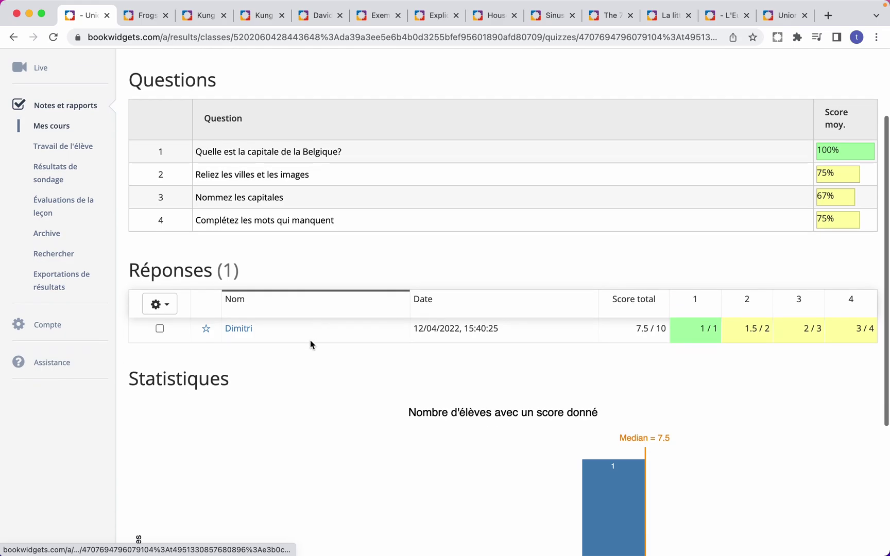
pyautogui.click(239, 330)
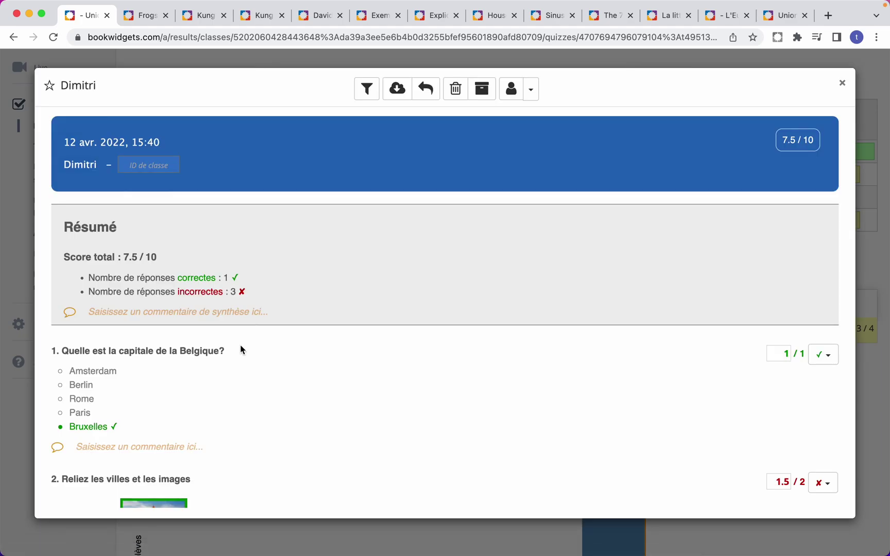
# - Add the comment "Très bien!" to the student's answer to question 1
pyautogui.scroll(-4, 240, 345)
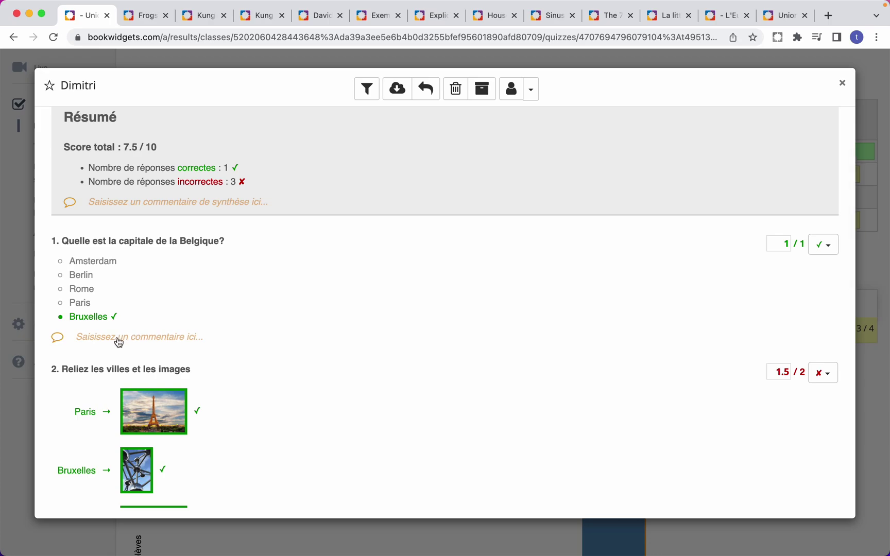
pyautogui.click(136, 338)
pyautogui.write('Très bien!')
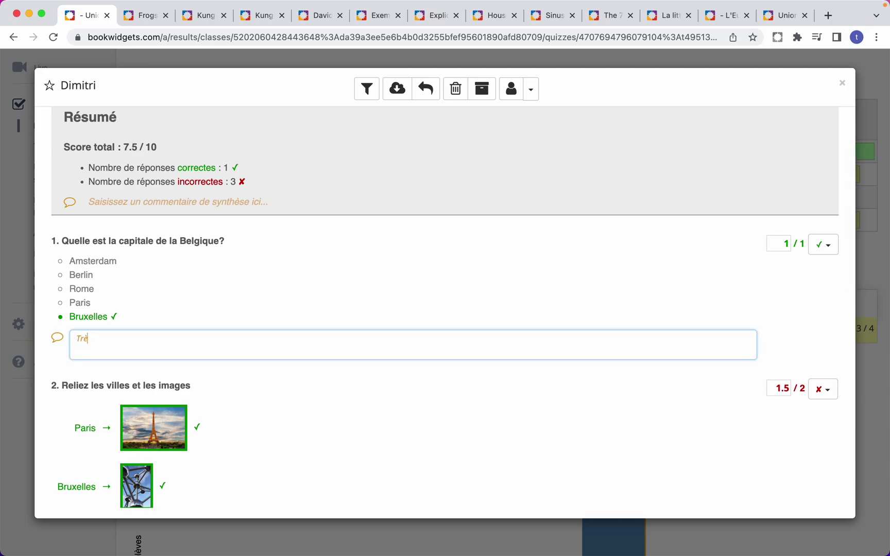
pyautogui.click(236, 309)
# - Add the comment "Tu as oublié le dernier?" to the student's answer to question 2
pyautogui.scroll(-4, 288, 319)
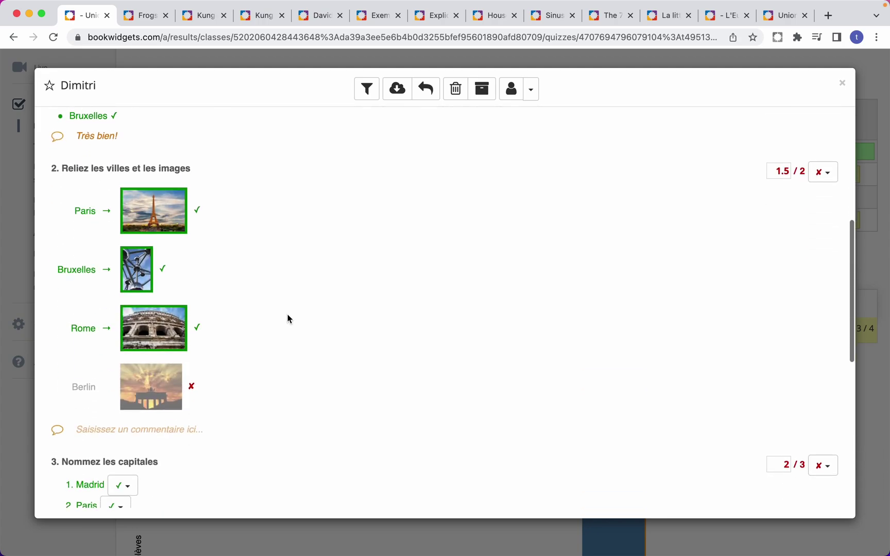
pyautogui.click(166, 432)
pyautogui.write('Tu as')
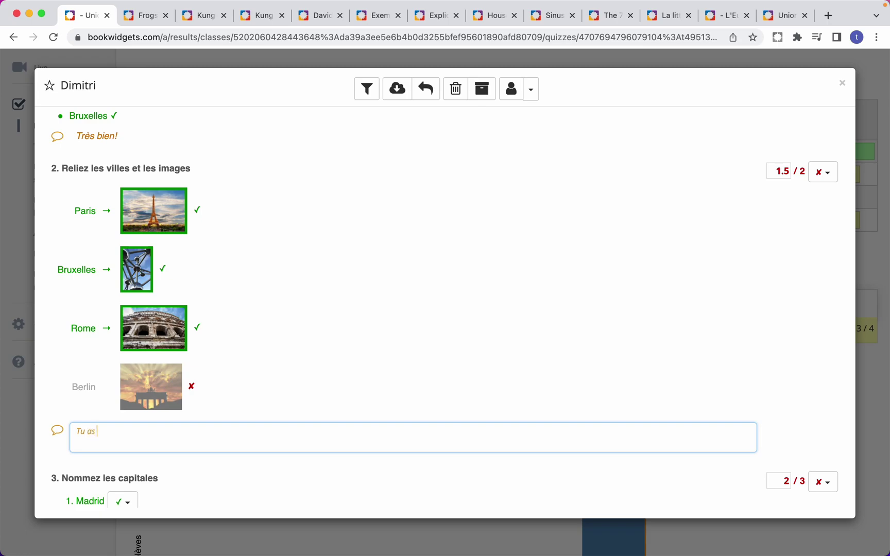
pyautogui.write(' oublié le dernier?')
pyautogui.click(344, 406)
# - Mark the "Stokholm" answer in question 3 as correct and revert it to incorrect
pyautogui.scroll(-3, 343, 406)
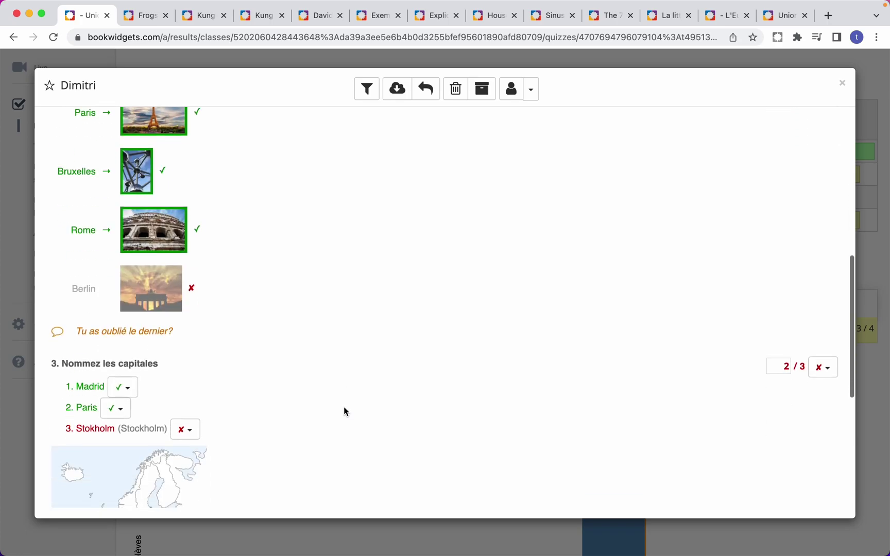
pyautogui.scroll(-1, 343, 406)
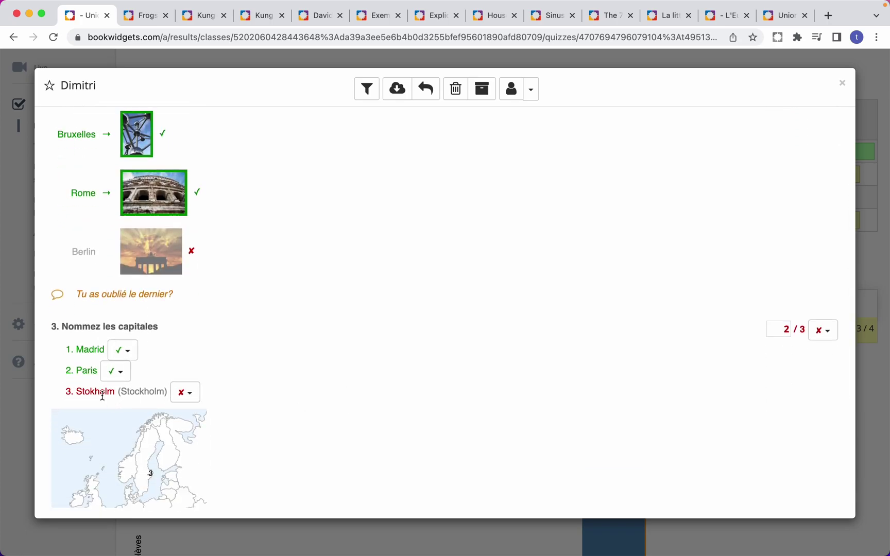
pyautogui.scroll(-2, 103, 396)
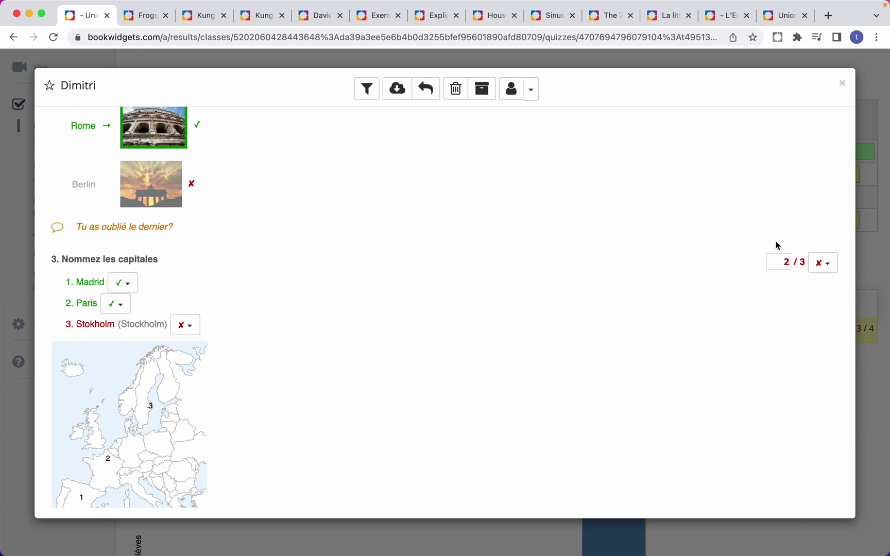
pyautogui.click(191, 329)
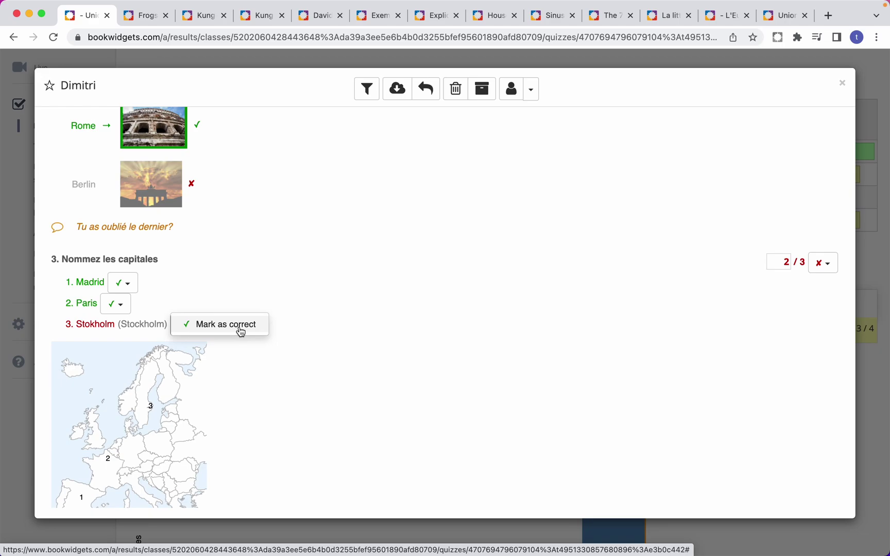
pyautogui.click(220, 329)
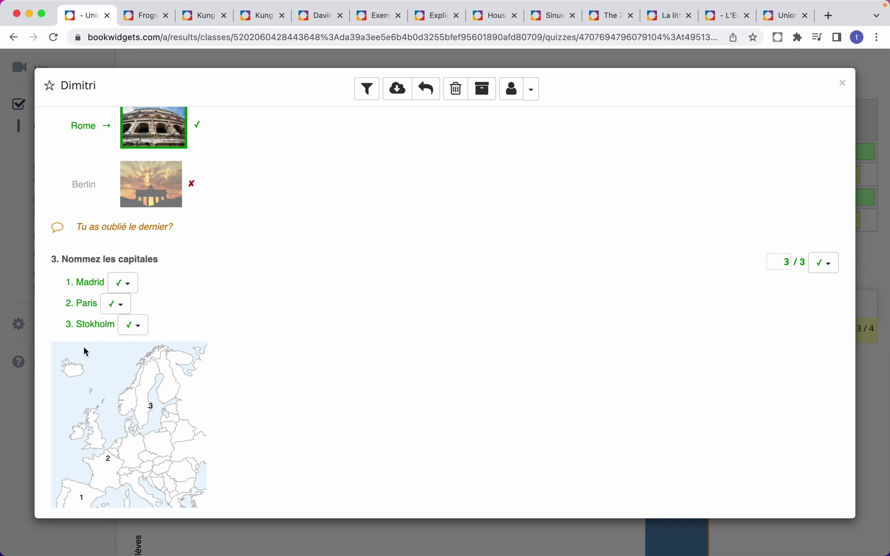
pyautogui.click(133, 325)
pyautogui.click(167, 327)
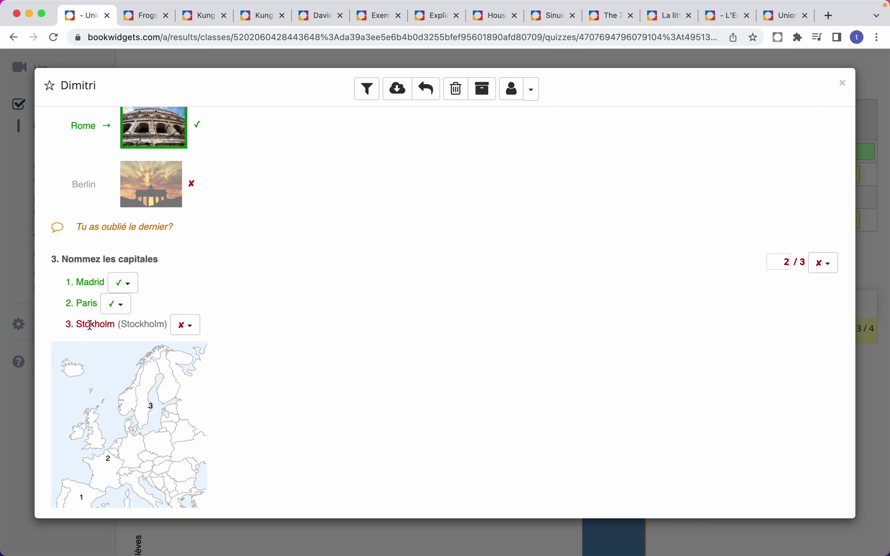
# - Set the score of question 3 to 2.5 and annotate the word "Stokholm" with the comment "orthographe -0,5"
pyautogui.click(790, 263)
pyautogui.write('.5')
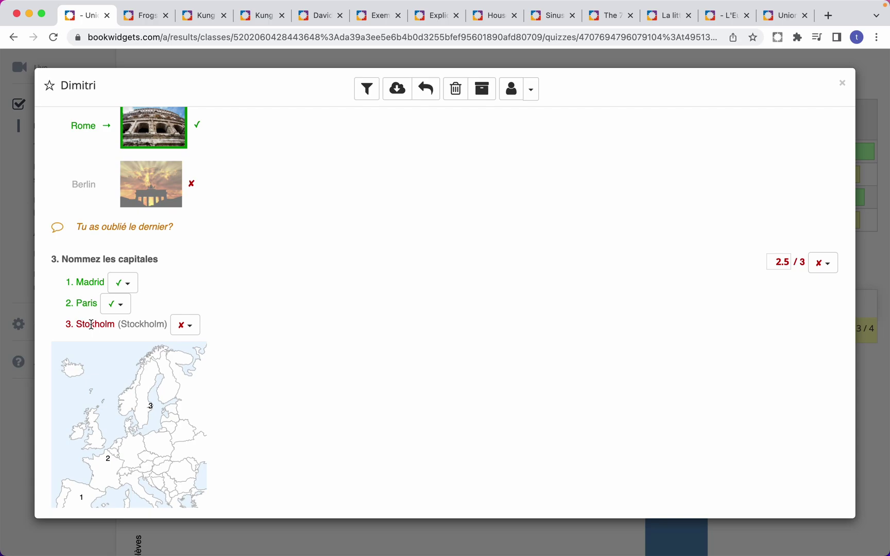
pyautogui.doubleClick(91, 325)
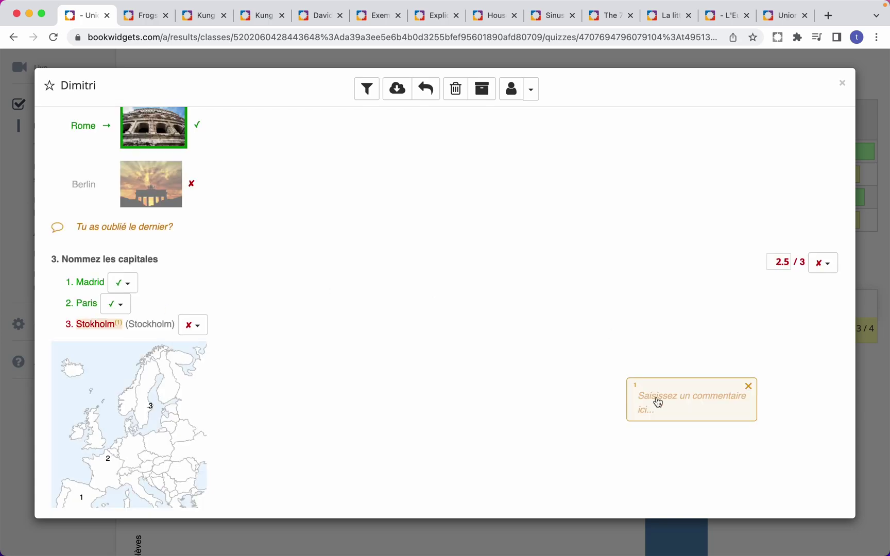
pyautogui.click(661, 405)
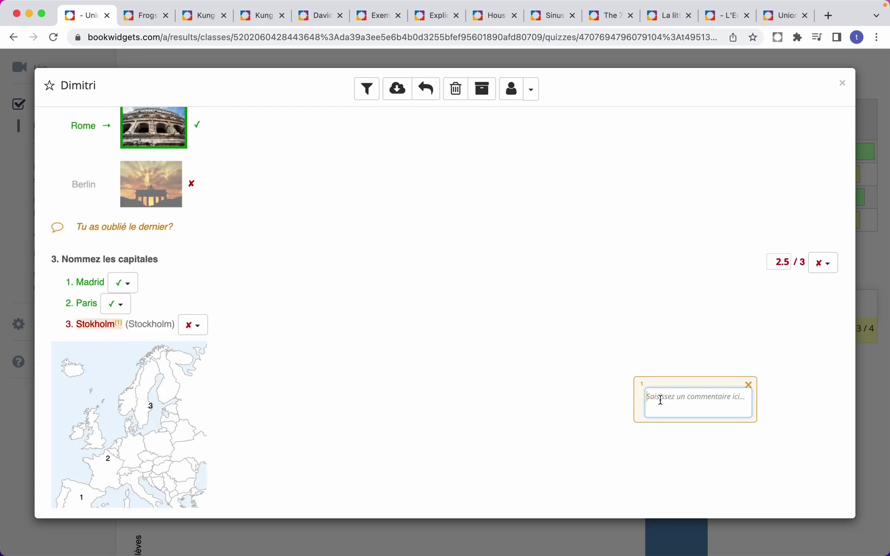
pyautogui.write('orth')
pyautogui.write('grophe')
pyautogui.press('BackSpace')
pyautogui.press('BackSpace')
pyautogui.press('BackSpace')
pyautogui.press('BackSpace')
pyautogui.press('BackSpace')
pyautogui.write('aphe -0,5')
pyautogui.click(662, 397)
pyautogui.write('o')
pyautogui.click(605, 340)
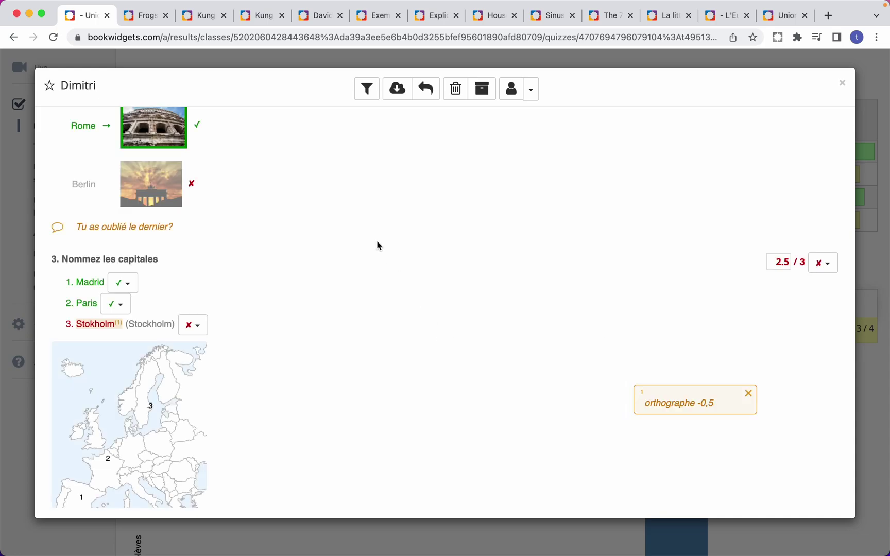
# - Annotate the word "maastricht" in question 4 with the comment "Majuscule!"
pyautogui.scroll(-5, 377, 246)
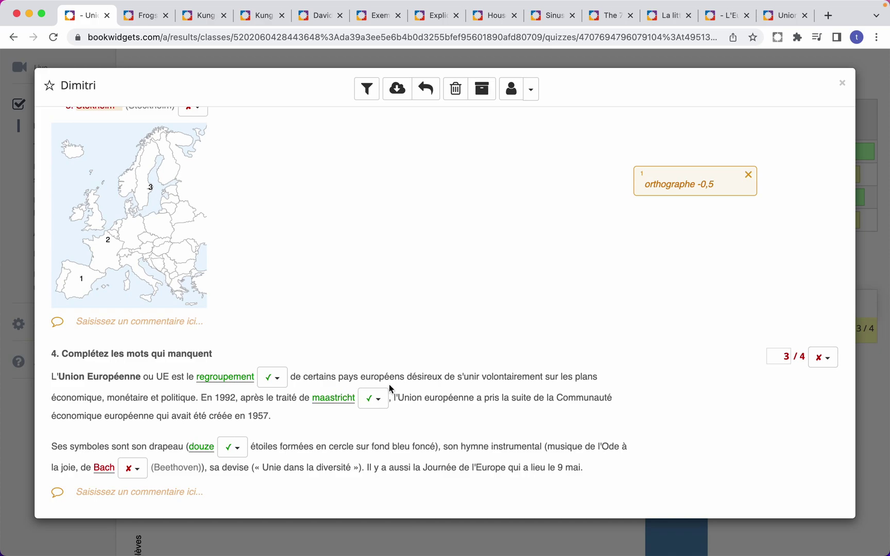
pyautogui.moveTo(312, 397); pyautogui.dragTo(316, 398)
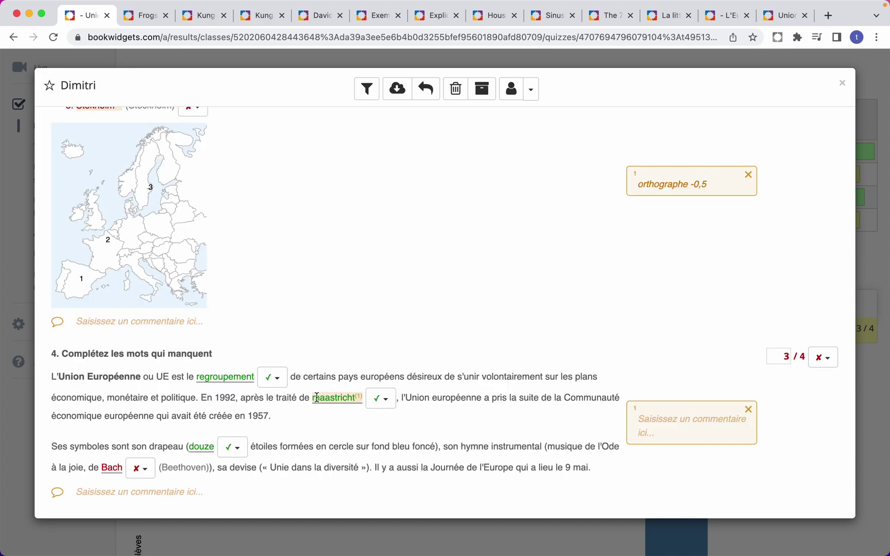
pyautogui.click(658, 437)
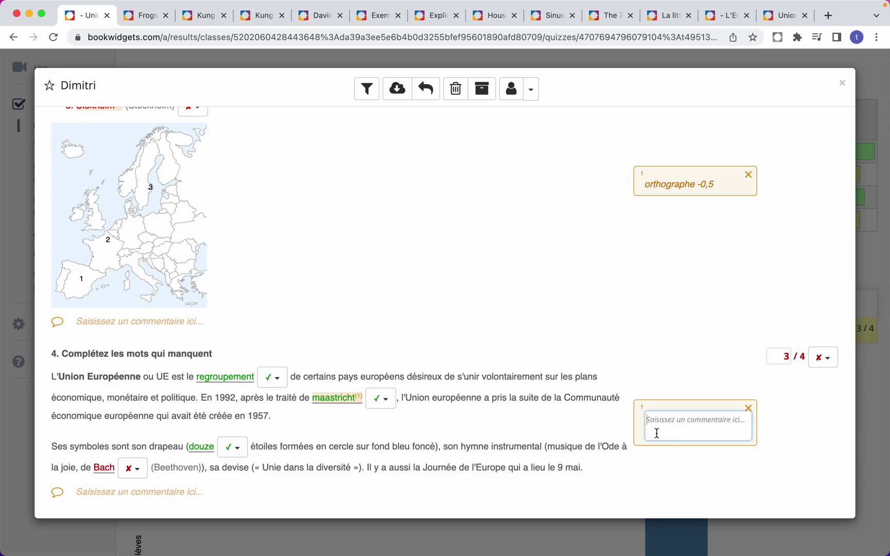
pyautogui.write('Majuscule!')
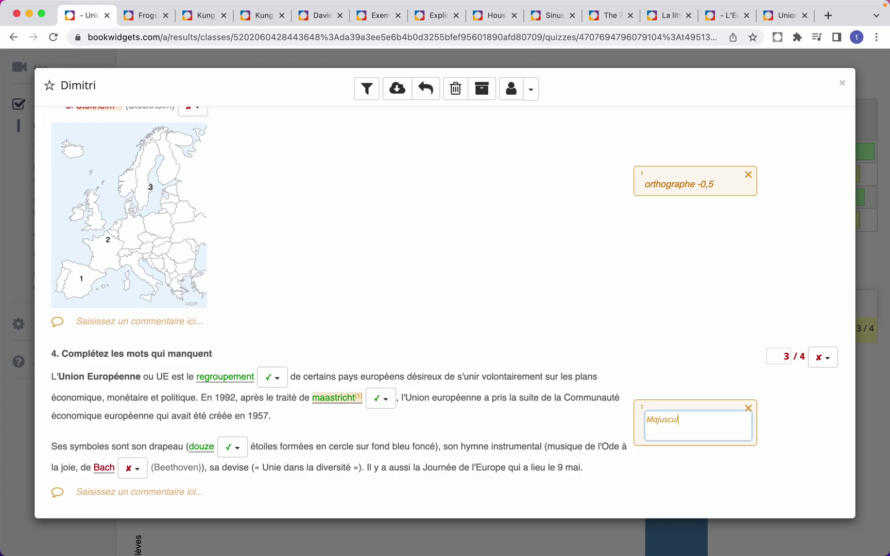
pyautogui.click(676, 390)
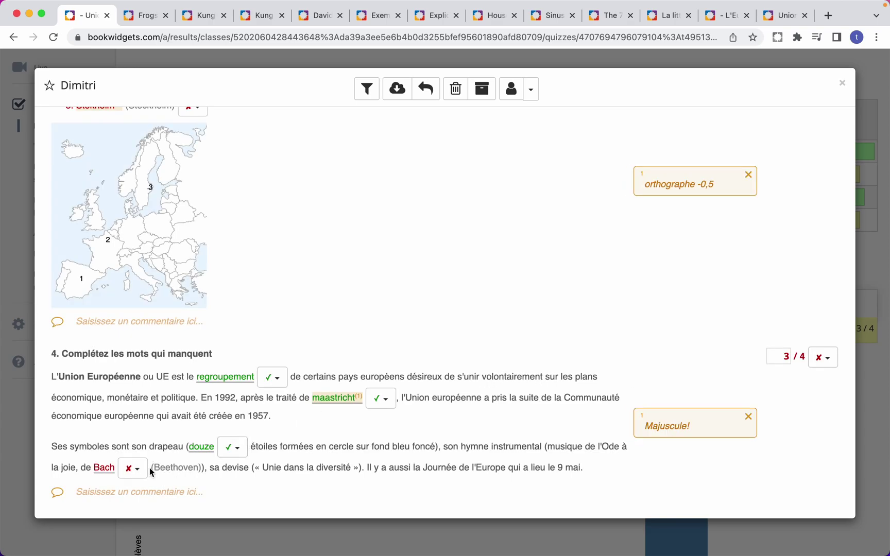
# - Annotate the wrong answer "Bach" in question 4 with the comment "Beethoven"
pyautogui.click(103, 468)
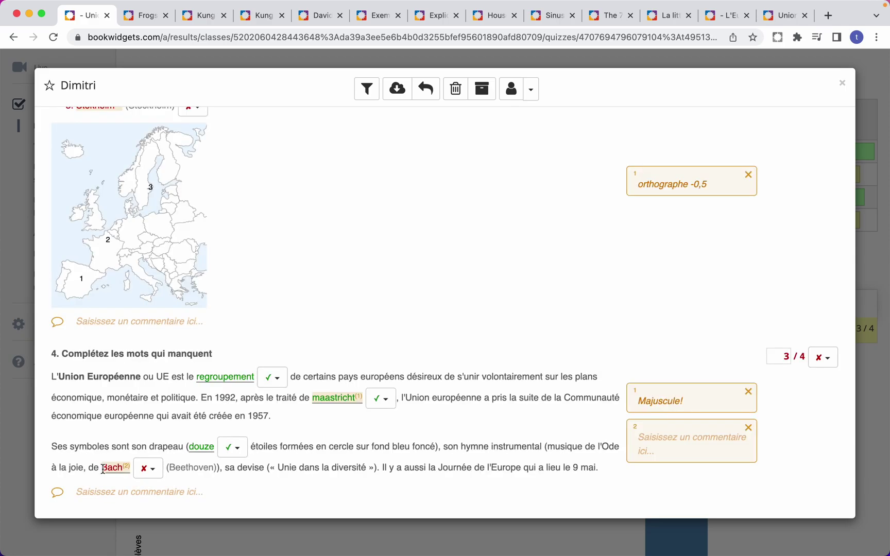
pyautogui.click(657, 437)
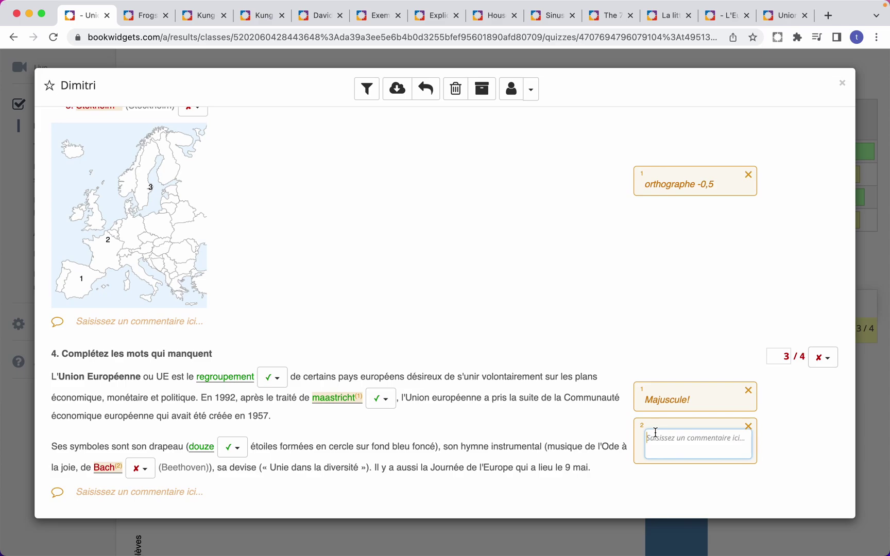
pyautogui.write('Beethoven')
pyautogui.click(703, 340)
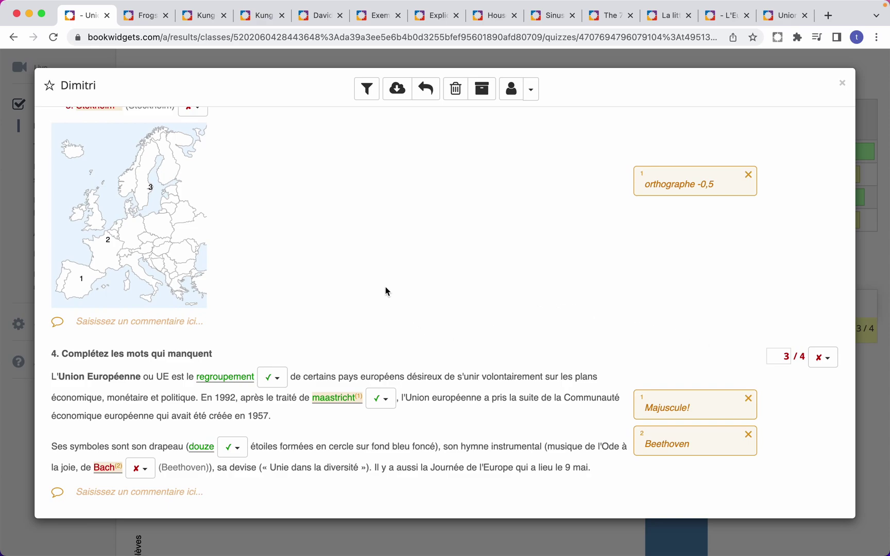
# - Add the summary comment "Très bien!" to the Résumé of the student's submission
pyautogui.scroll(15, 424, 416)
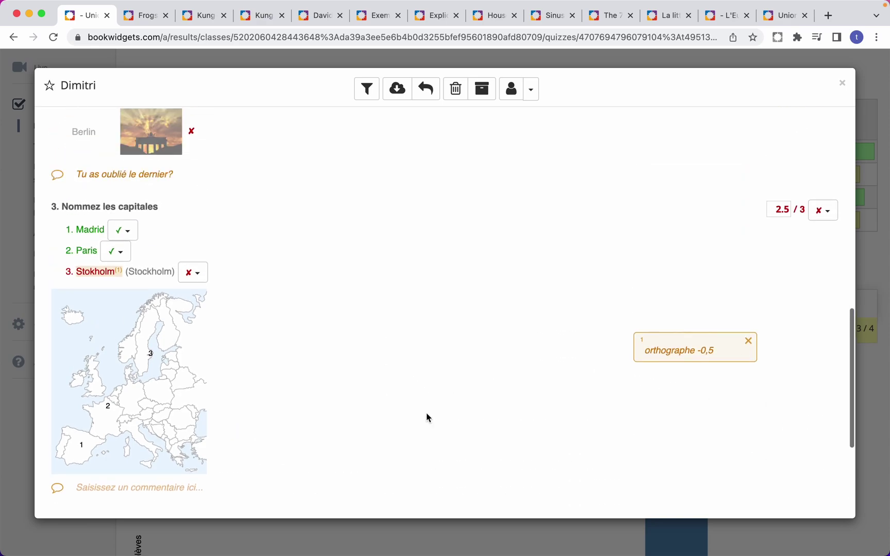
pyautogui.scroll(-15, 426, 417)
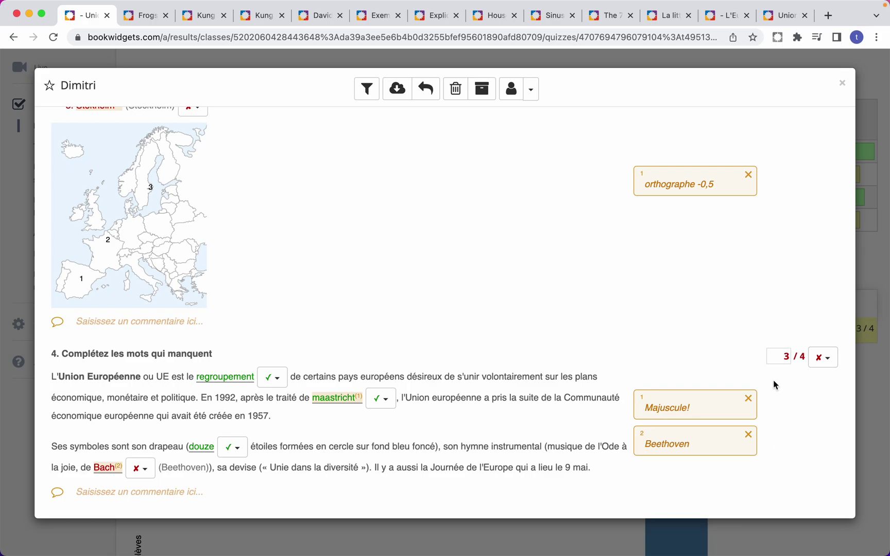
pyautogui.scroll(1, 776, 376)
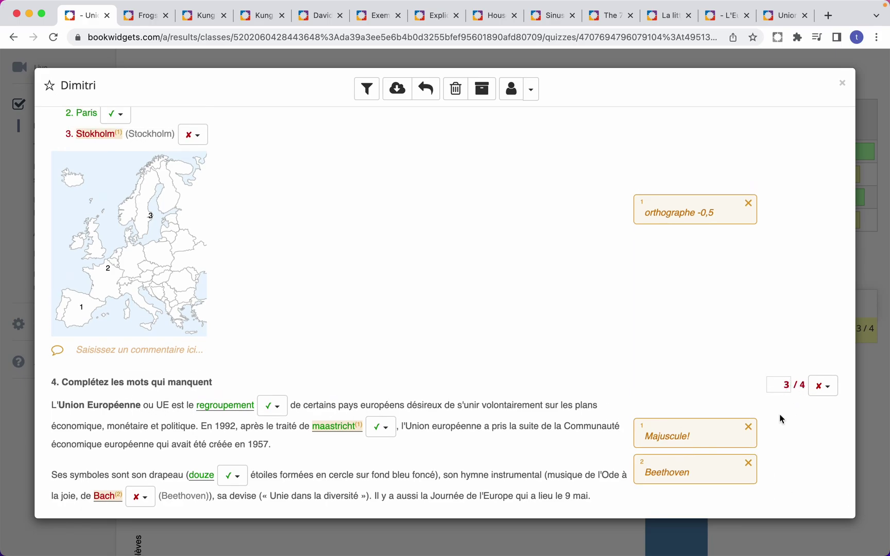
pyautogui.scroll(-1, 779, 427)
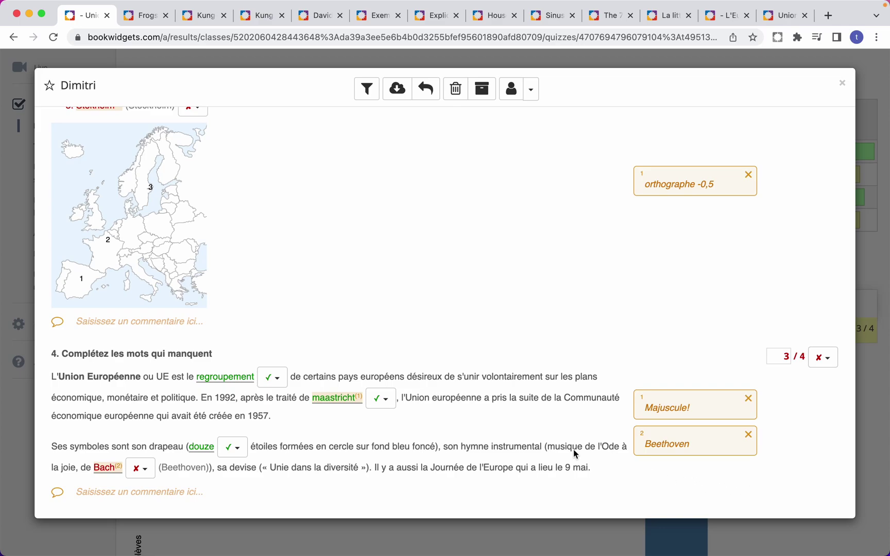
pyautogui.scroll(15, 502, 413)
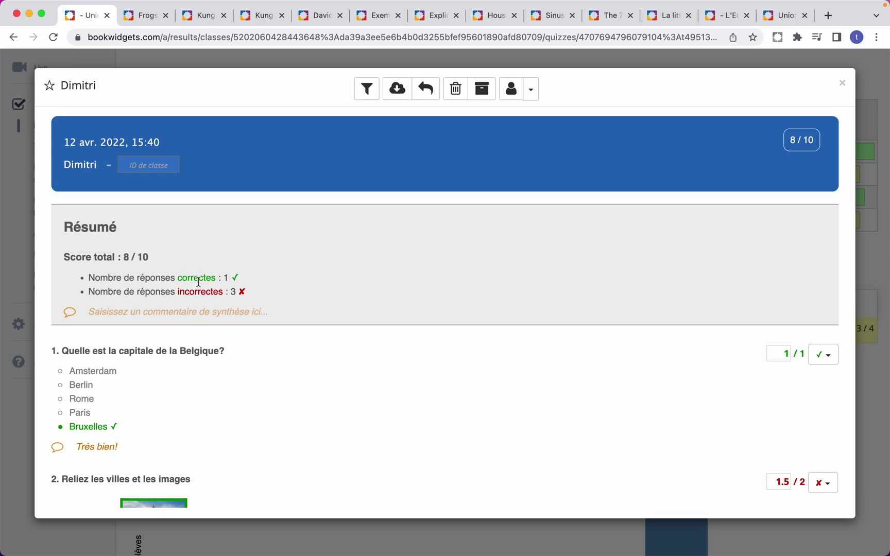
pyautogui.click(178, 312)
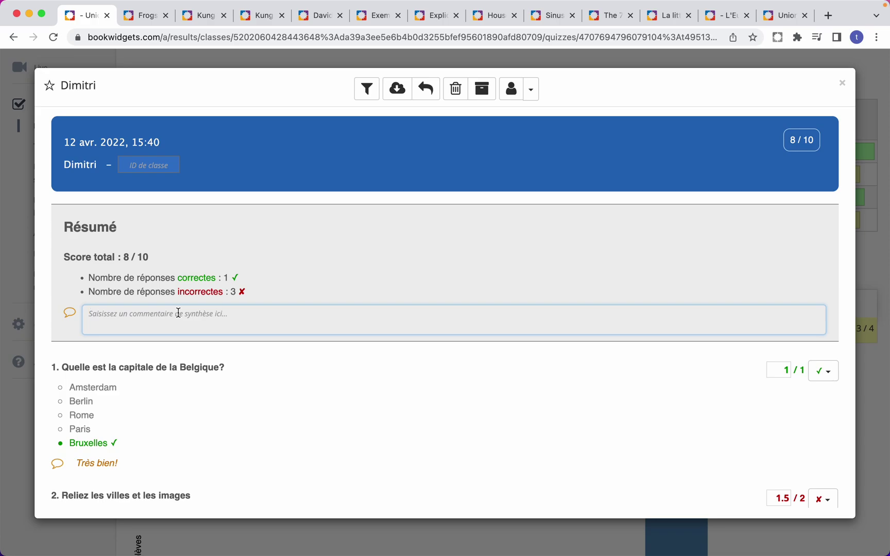
pyautogui.write('Trè')
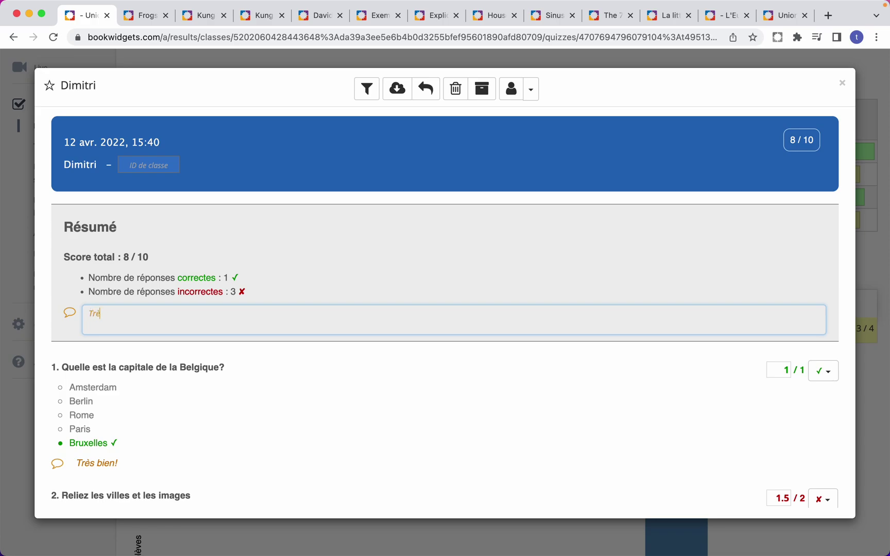
pyautogui.write('s bien!')
pyautogui.click(311, 245)
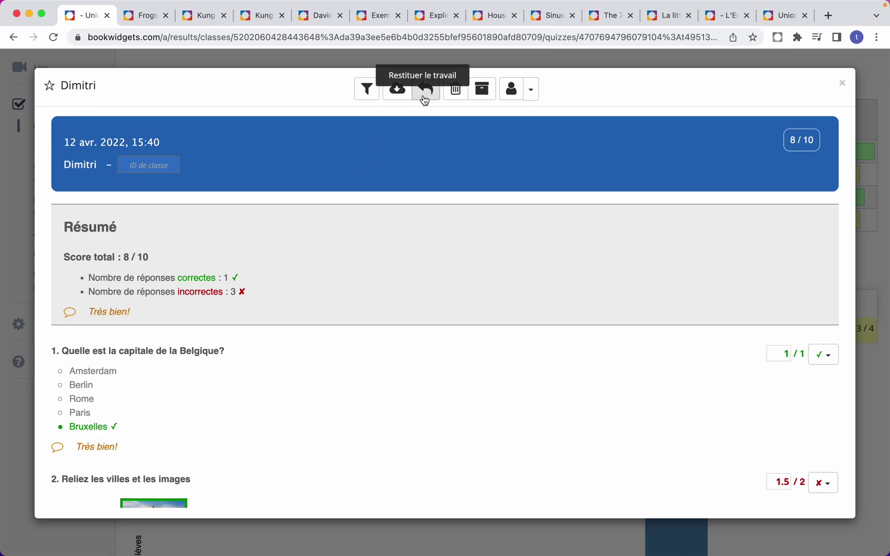
# - Open the Restituer le travail form, look at its e-mail subject and message, and close the student's submission without sending
pyautogui.click(427, 93)
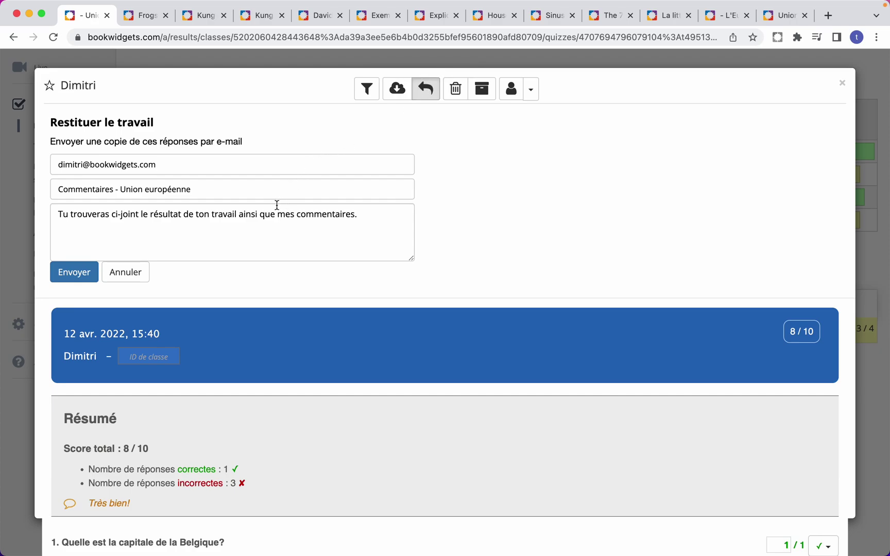
pyautogui.click(230, 195)
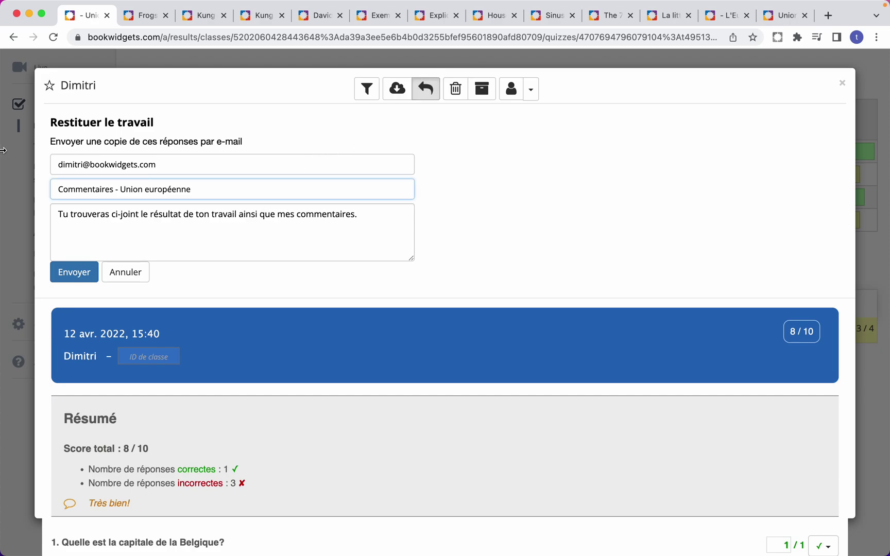
pyautogui.click(379, 235)
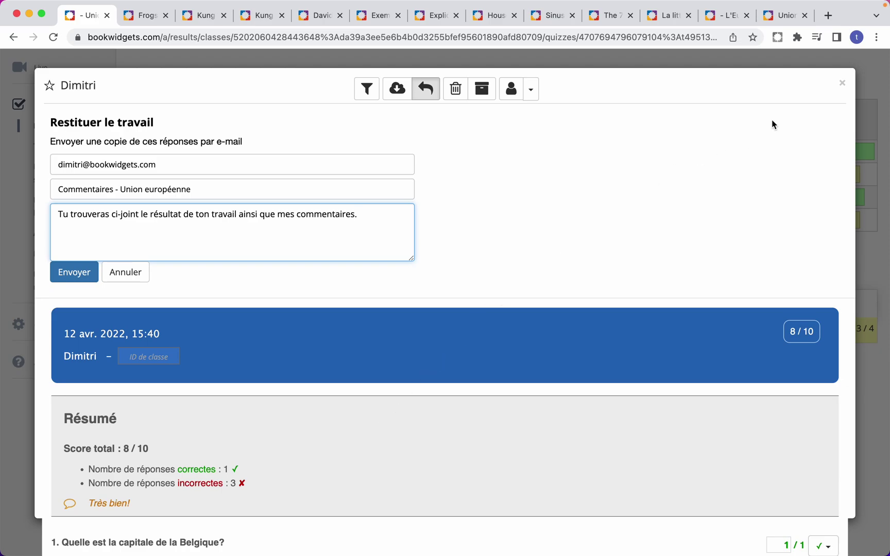
pyautogui.click(843, 84)
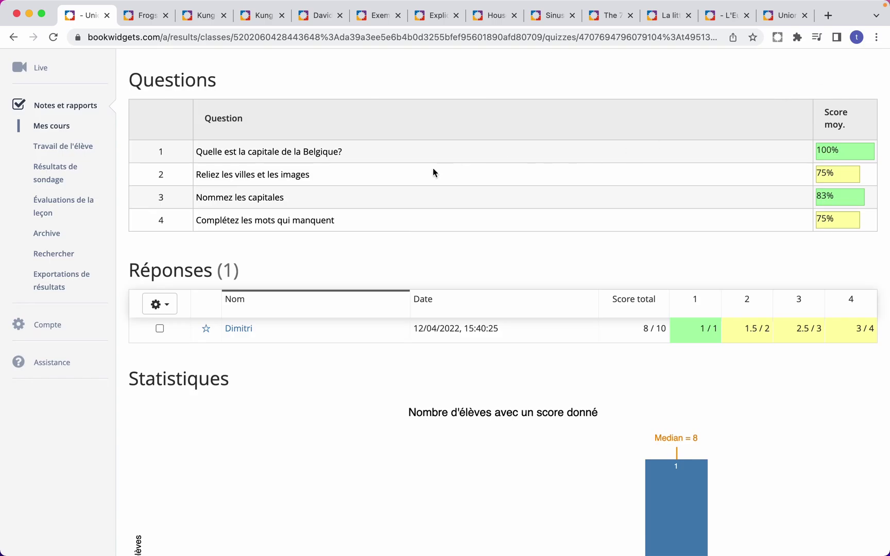
# - Open the settings that control how feedback on the Union européenne worksheet is shown to students
pyautogui.scroll(3, 425, 245)
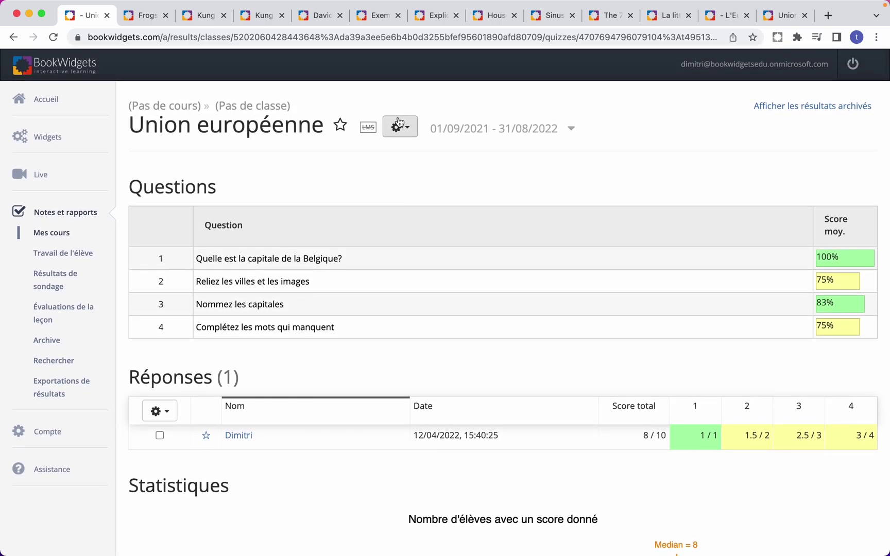
pyautogui.click(404, 133)
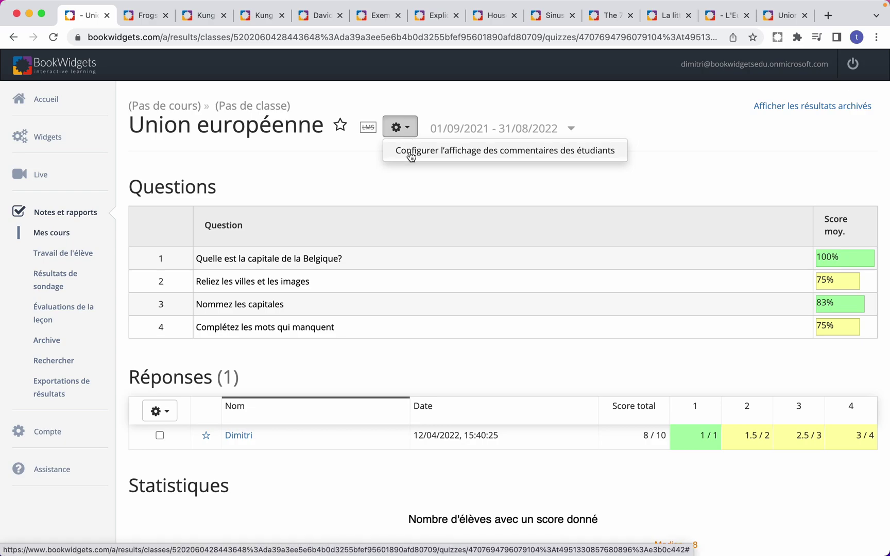
pyautogui.click(411, 153)
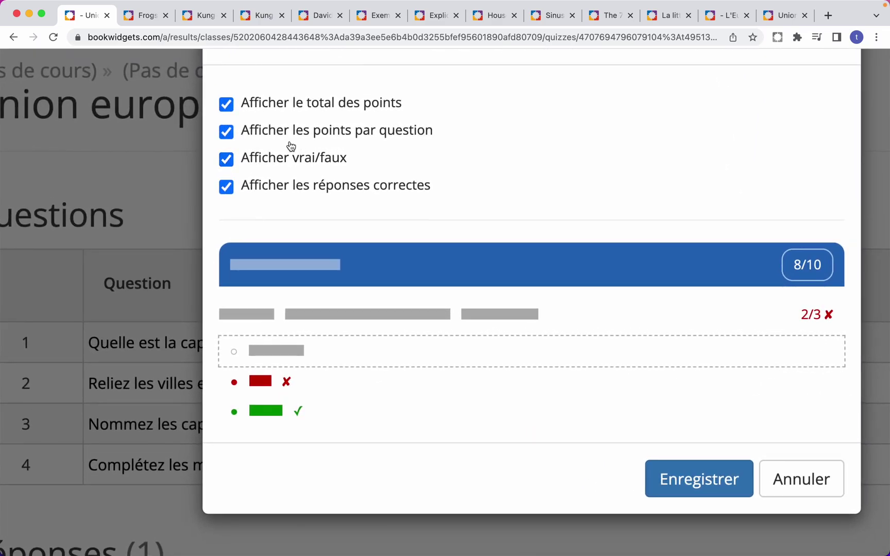
# - Disable Afficher les points par question and Afficher le total des points, and re-enable both options
pyautogui.click(227, 132)
pyautogui.click(226, 104)
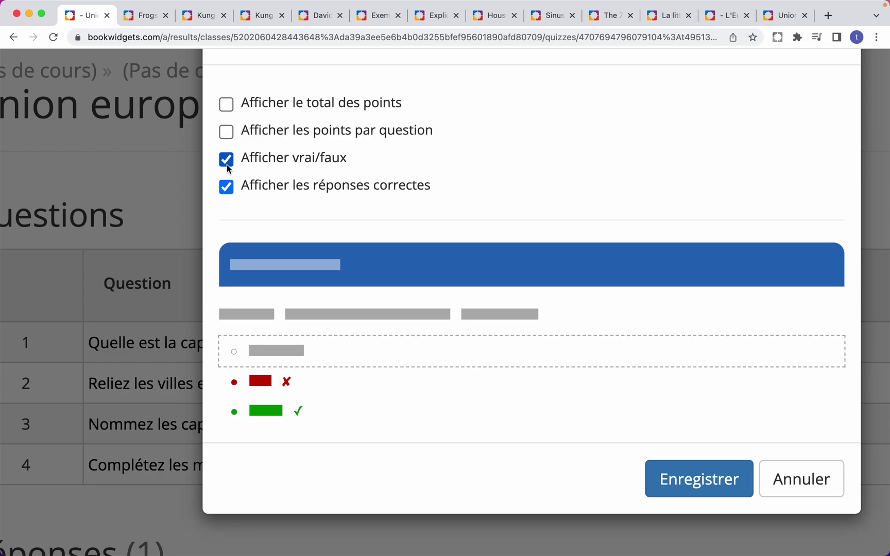
pyautogui.click(226, 132)
pyautogui.click(226, 104)
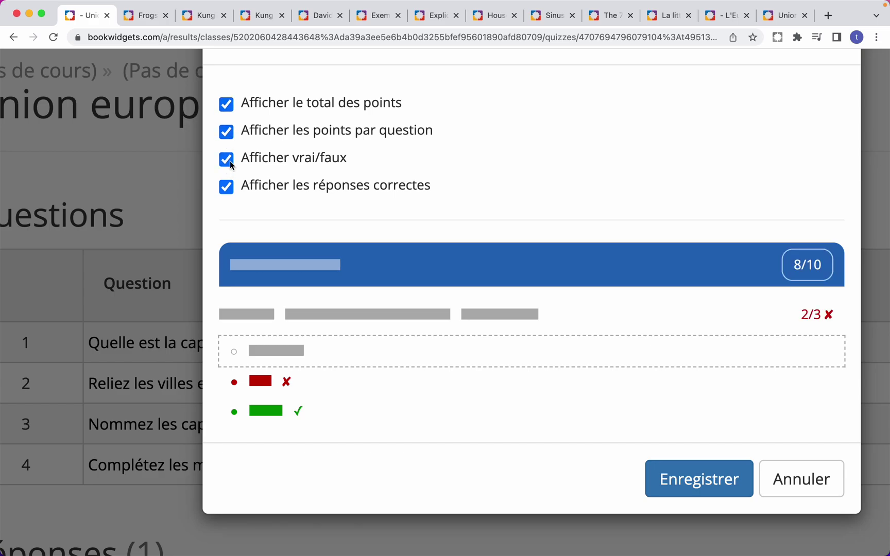
# - Disable and re-enable Afficher les réponses correctes, and save the feedback display settings of the Union européenne worksheet
pyautogui.click(227, 188)
pyautogui.click(227, 189)
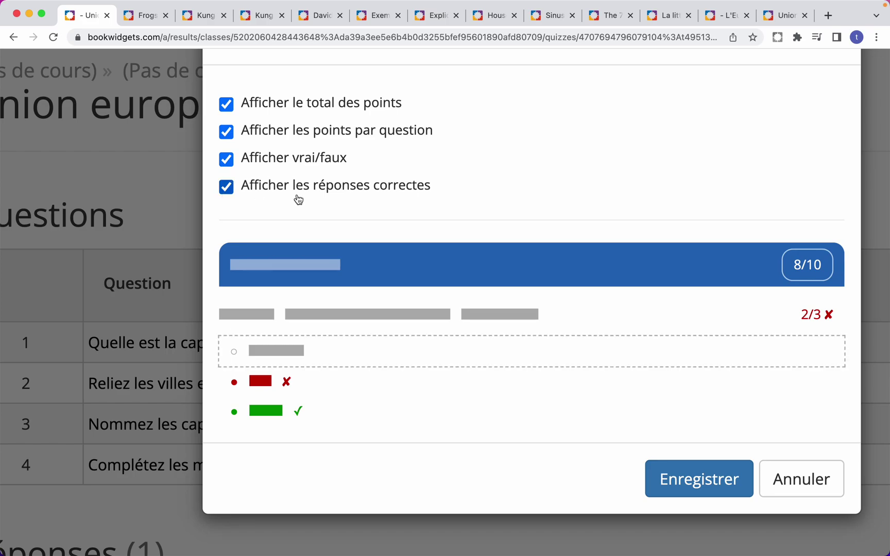
pyautogui.click(679, 489)
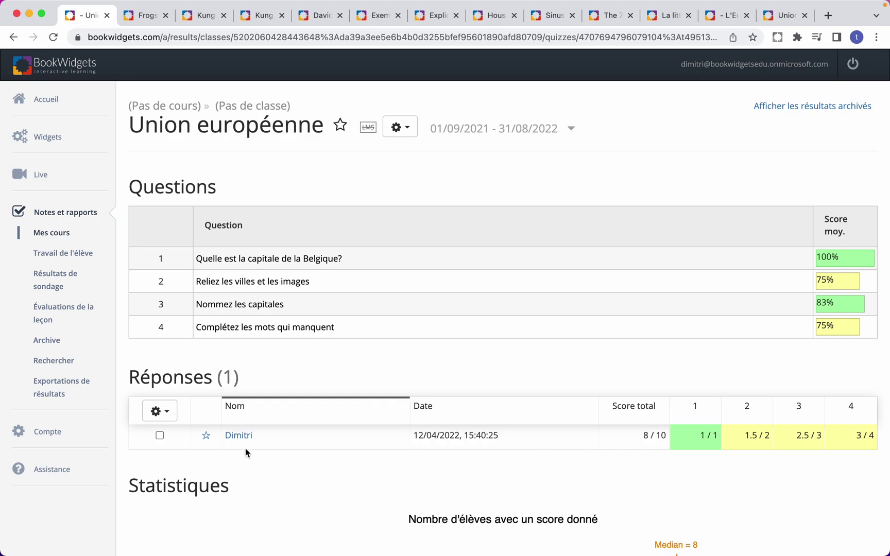
# - Switch to the L'Europe 2e results, look through the first two students' submissions one after the other, and close them
pyautogui.click(791, 22)
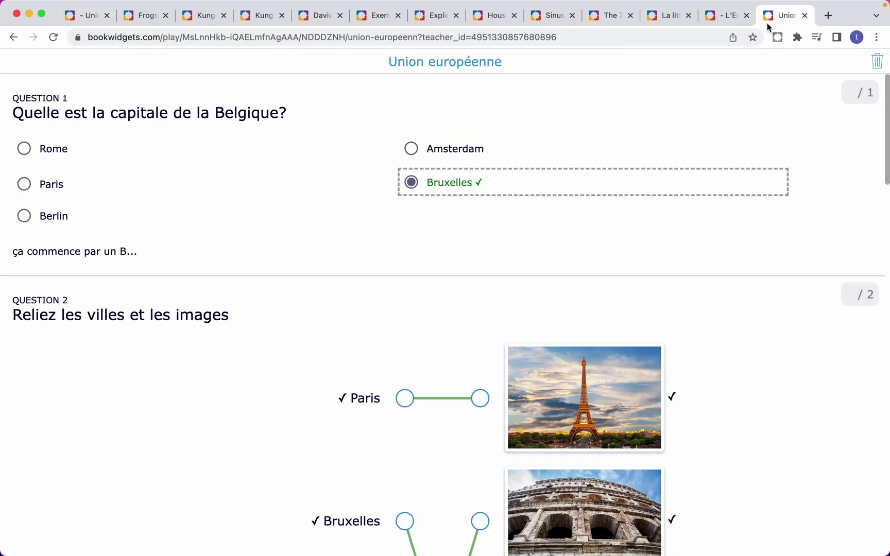
pyautogui.click(726, 15)
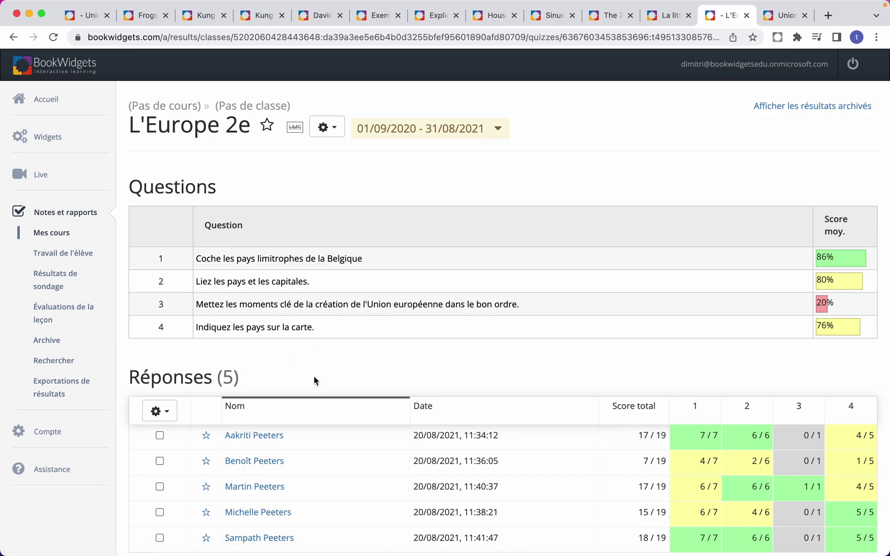
pyautogui.scroll(-3, 309, 376)
pyautogui.click(254, 367)
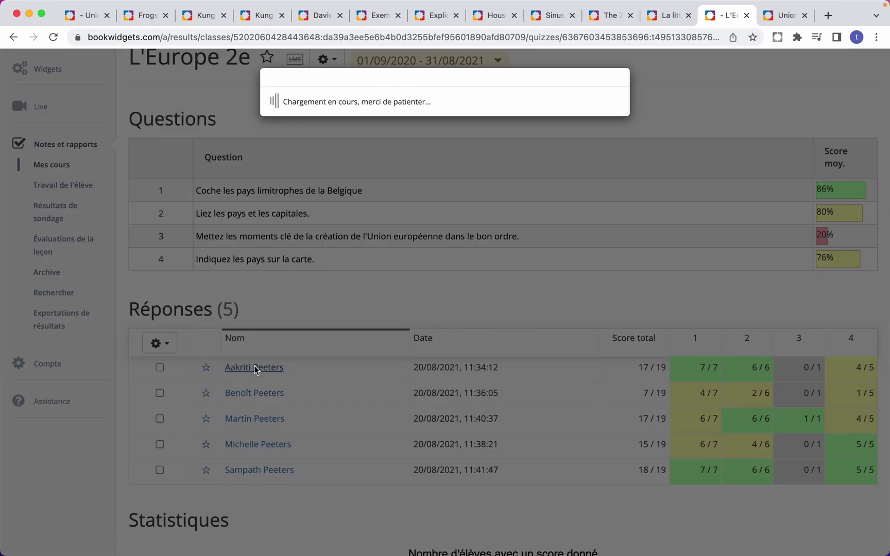
pyautogui.scroll(-10, 514, 264)
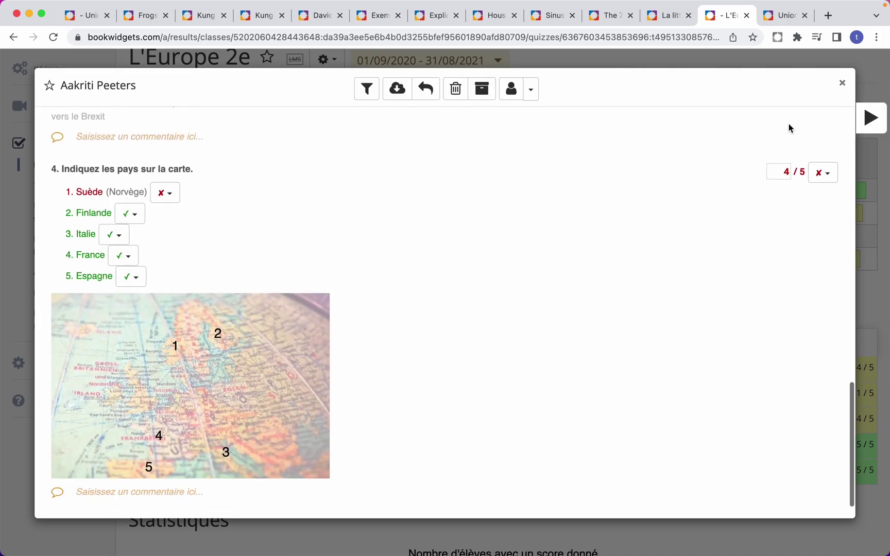
pyautogui.click(871, 126)
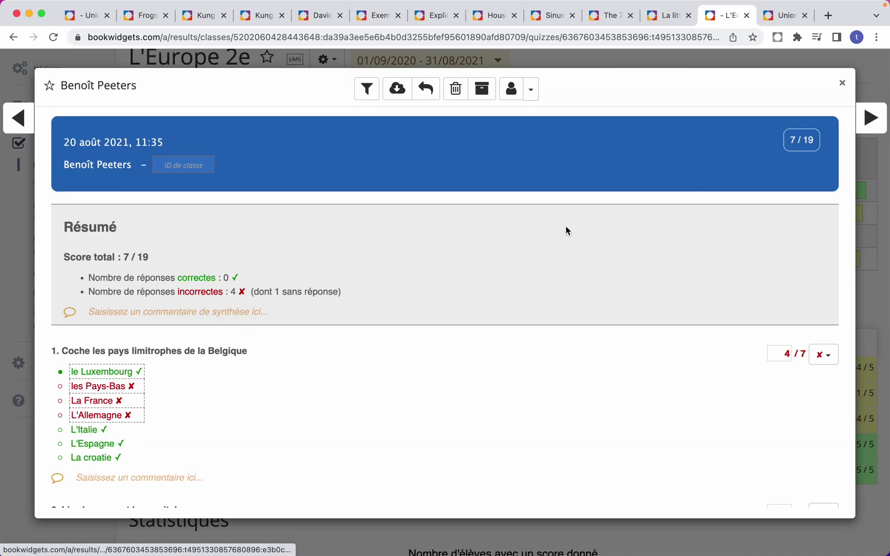
pyautogui.scroll(-15, 565, 227)
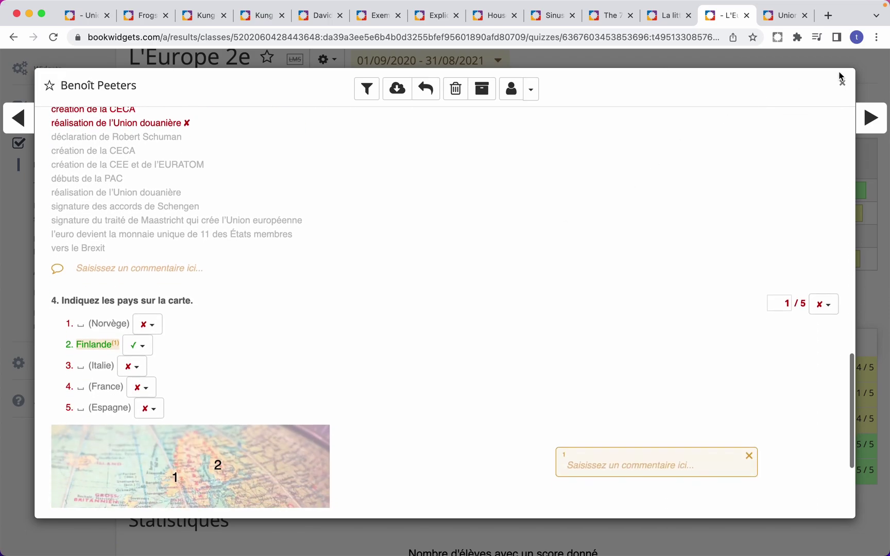
pyautogui.click(841, 82)
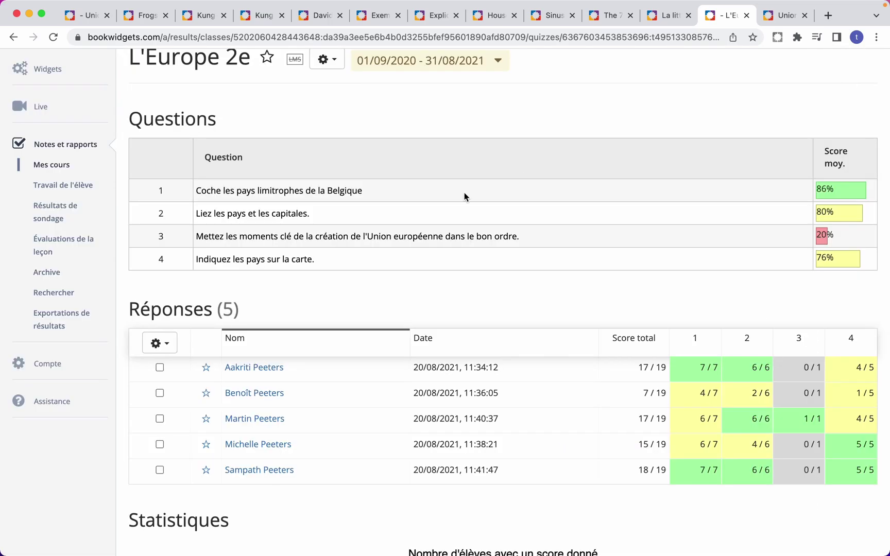
# - Open question 1 "Coche les pays limitrophes de la Belgique" and compare the answers of all students
pyautogui.click(264, 194)
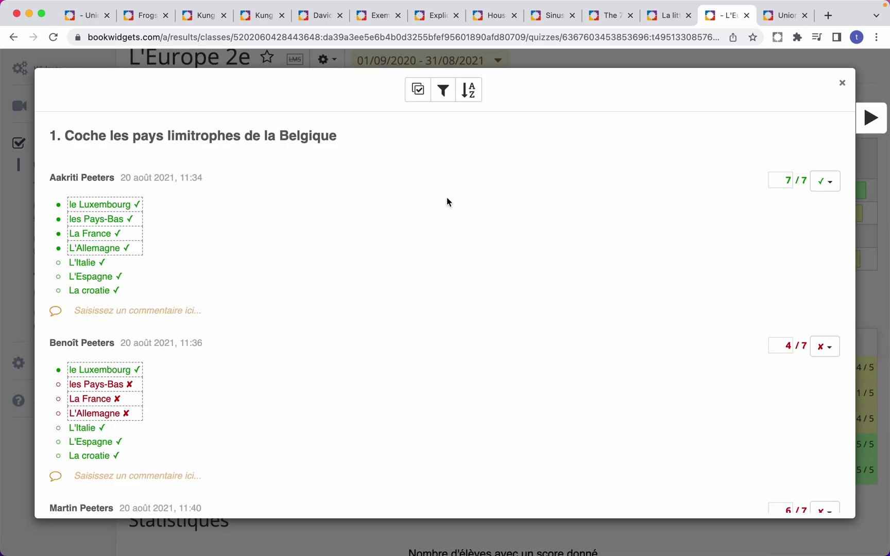
pyautogui.scroll(-10, 446, 197)
pyautogui.scroll(10, 446, 197)
pyautogui.scroll(-4, 400, 223)
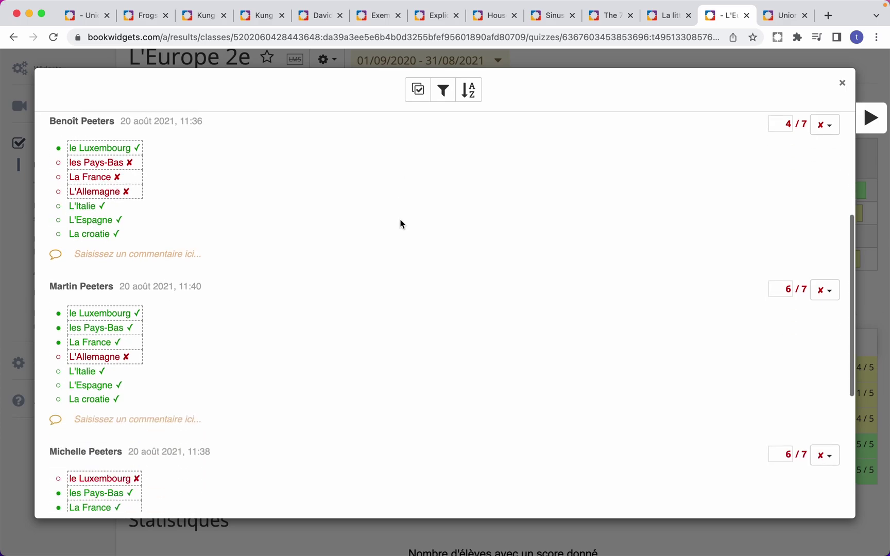
pyautogui.scroll(-5, 400, 223)
pyautogui.scroll(9, 400, 223)
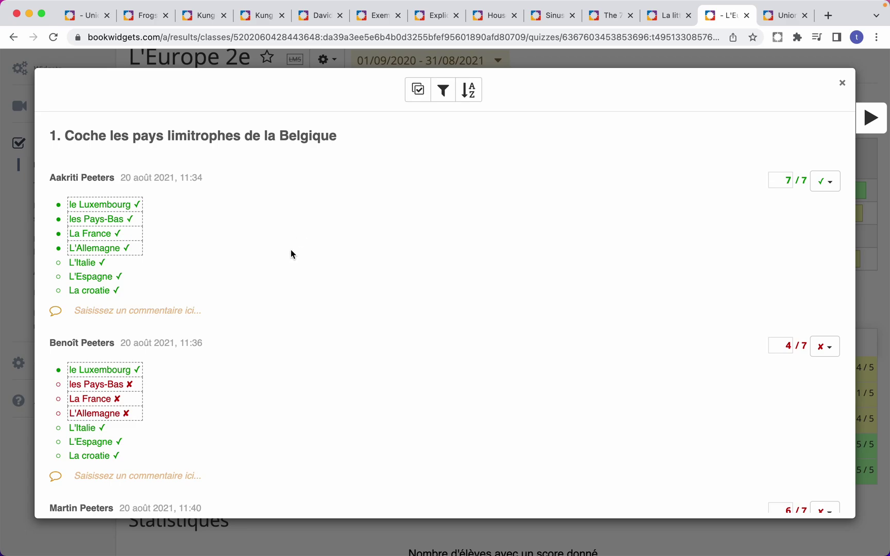
# - Filter the per-question review to hide correct answers, and advance to question 3 about the key moments of the Union européenne
pyautogui.click(442, 91)
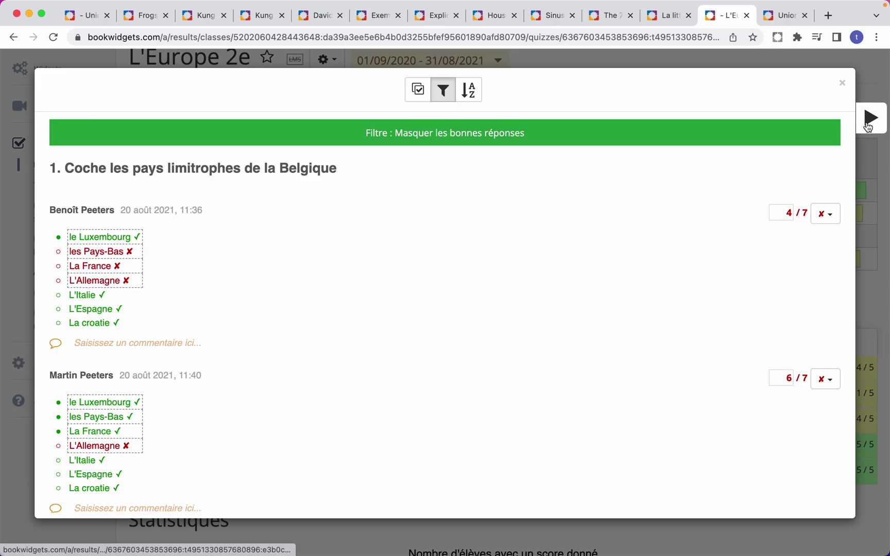
pyautogui.click(868, 124)
pyautogui.click(869, 123)
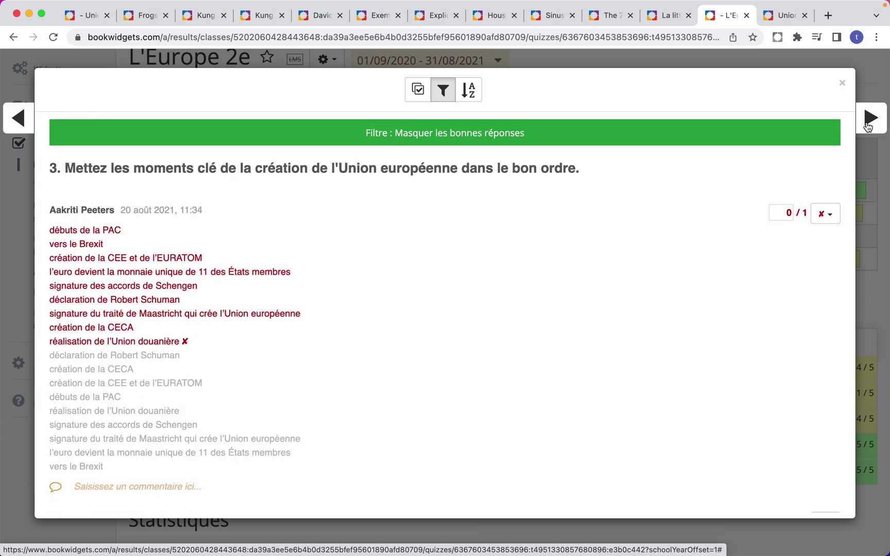
# - Group identical answers to question 3, open their shared comment field, and close the review without writing a comment
pyautogui.click(418, 90)
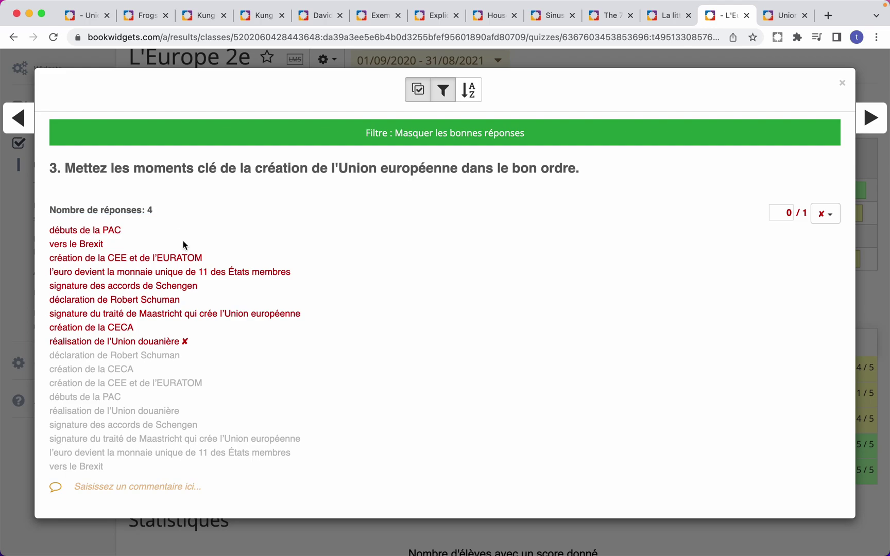
pyautogui.click(111, 487)
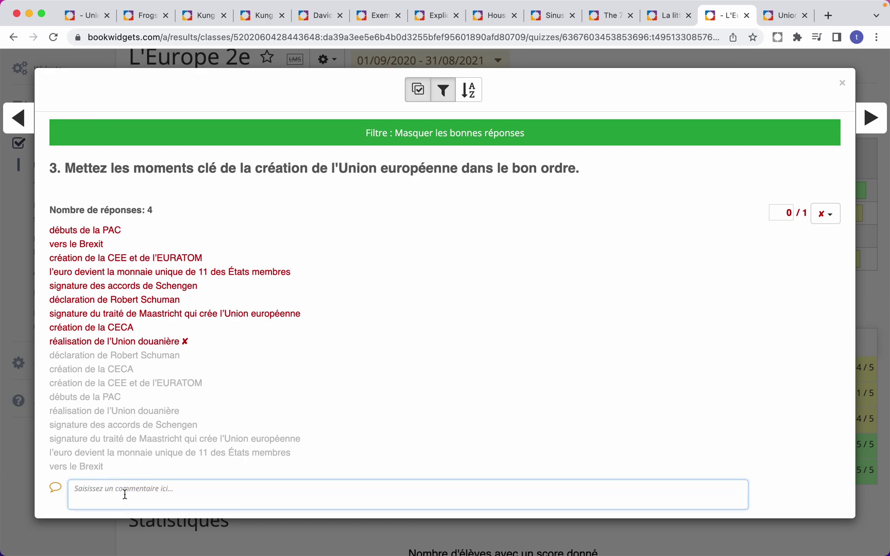
pyautogui.click(843, 89)
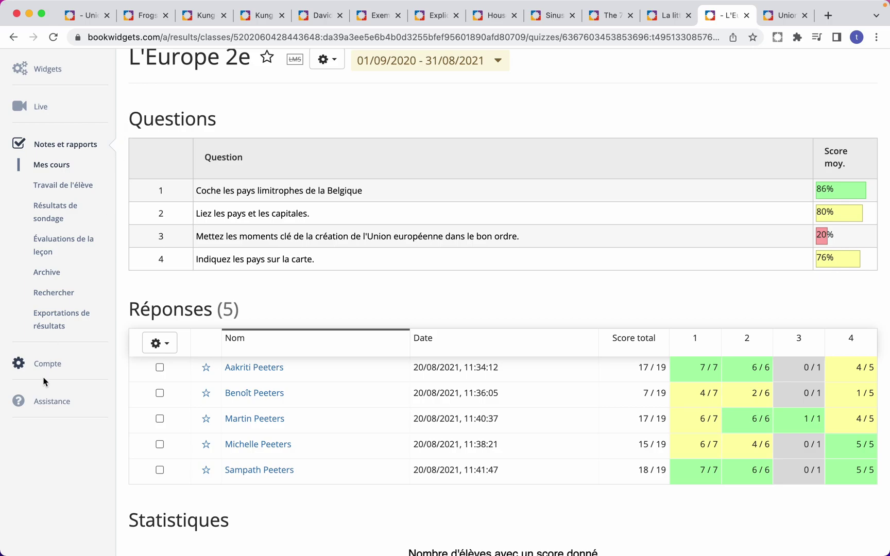
# - Look at the Assistance & Didacticiels page and the Contactez-nous page
pyautogui.click(44, 407)
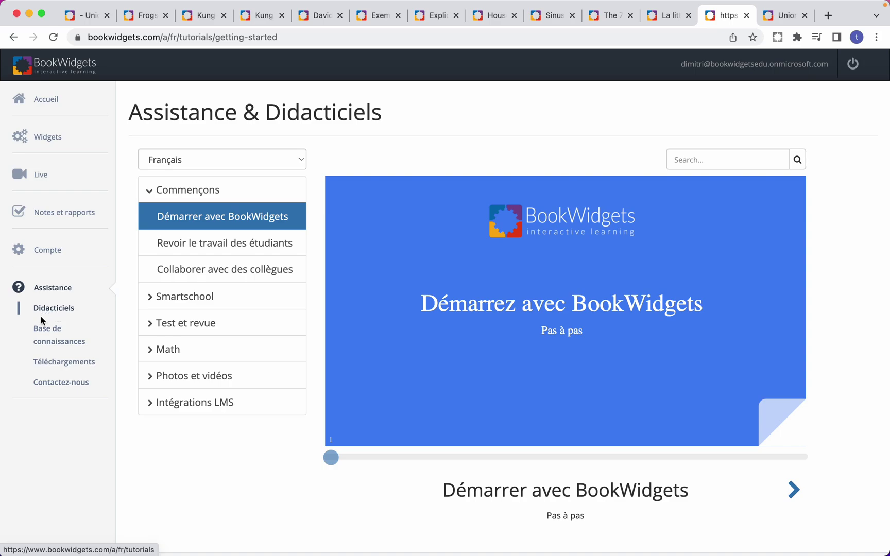
pyautogui.click(42, 385)
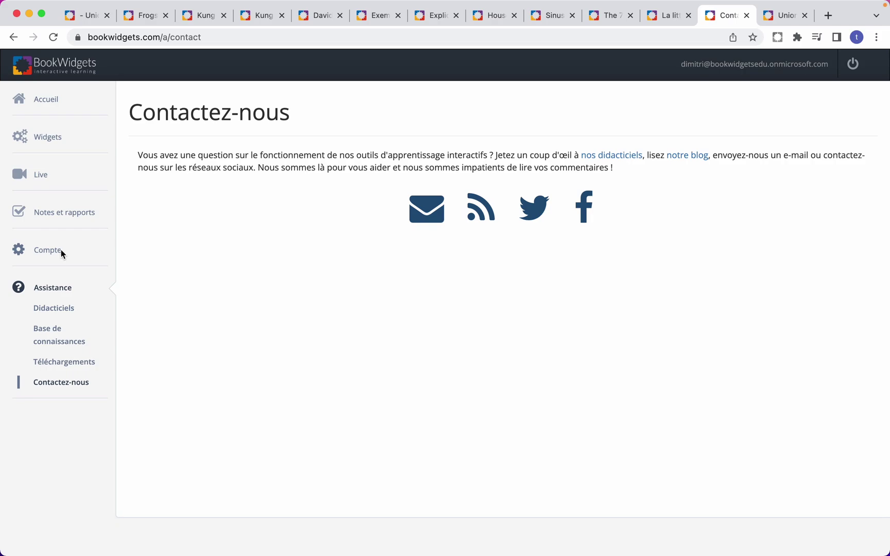
# - Return to Mes widgets and look through the list of shared groups available under Widgets
pyautogui.click(52, 142)
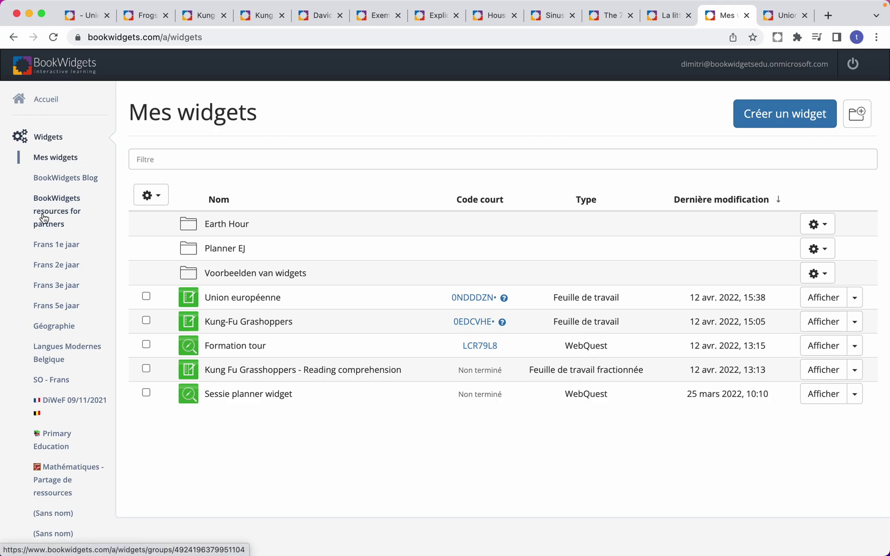
pyautogui.scroll(-4, 59, 200)
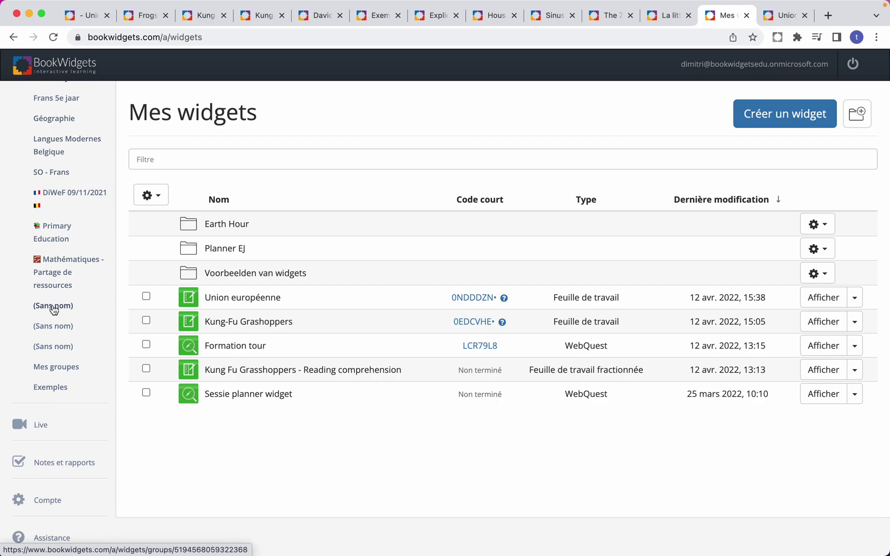
pyautogui.scroll(6, 54, 309)
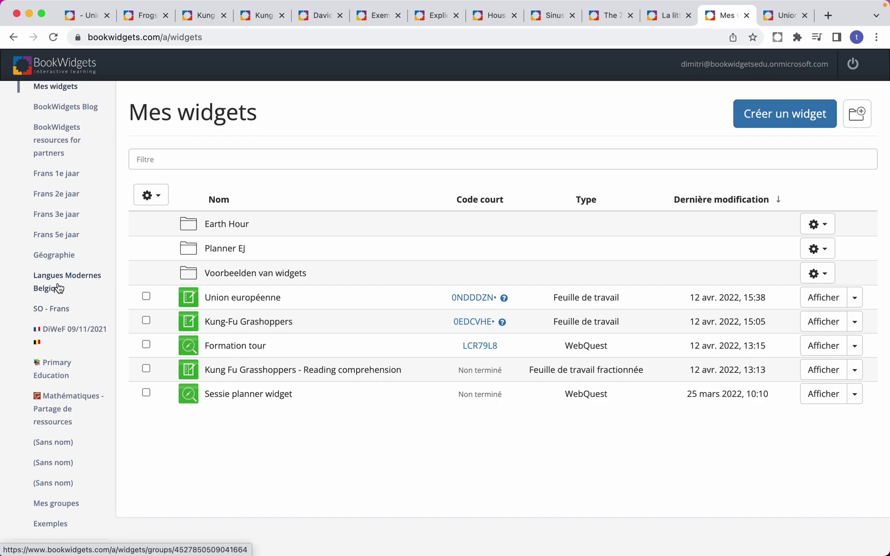
pyautogui.scroll(2, 59, 289)
pyautogui.scroll(-2, 60, 268)
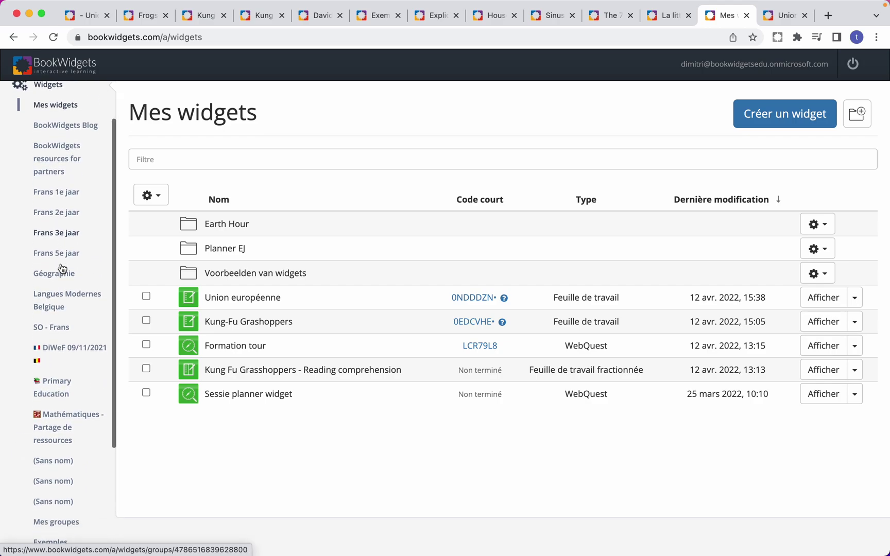
pyautogui.scroll(4, 64, 267)
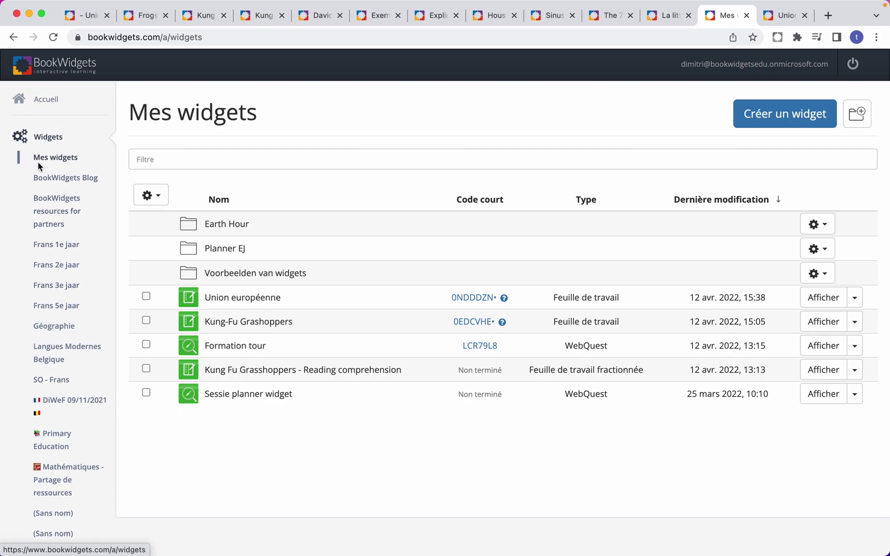
pyautogui.scroll(-5, 49, 159)
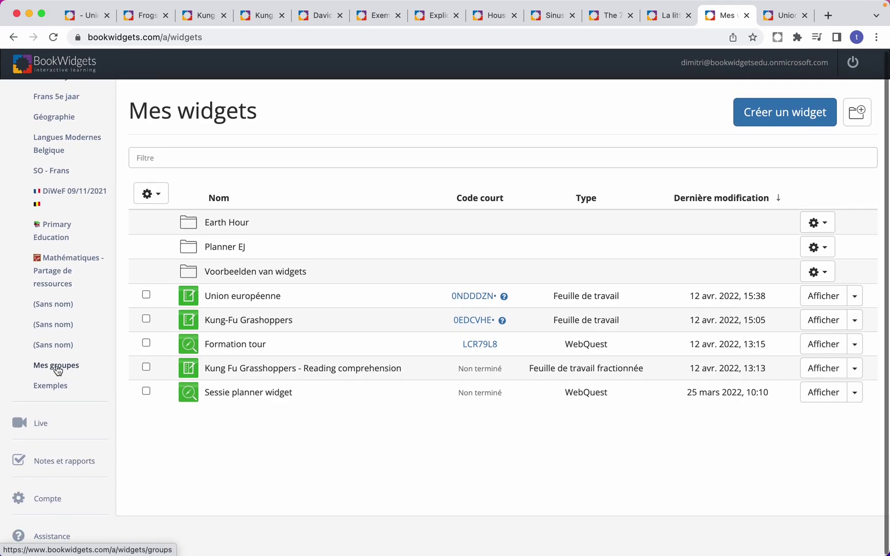
# - Open the Mes groupes page and review the administered groups, the joined groups and the member roles
pyautogui.click(52, 367)
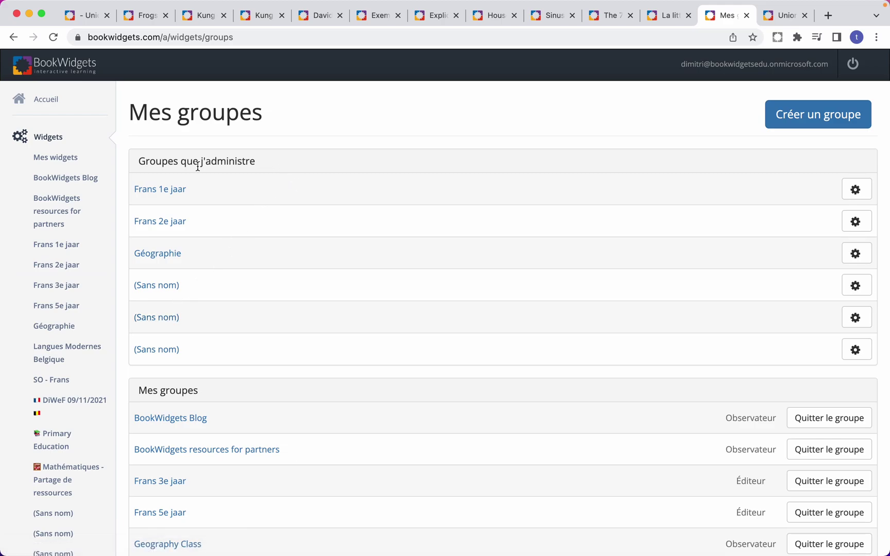
pyautogui.scroll(-3, 199, 327)
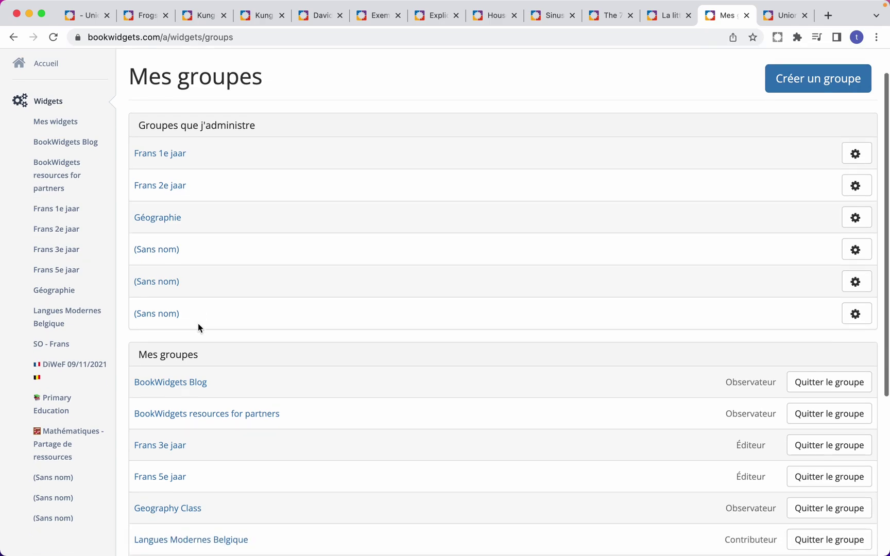
pyautogui.scroll(-3, 198, 328)
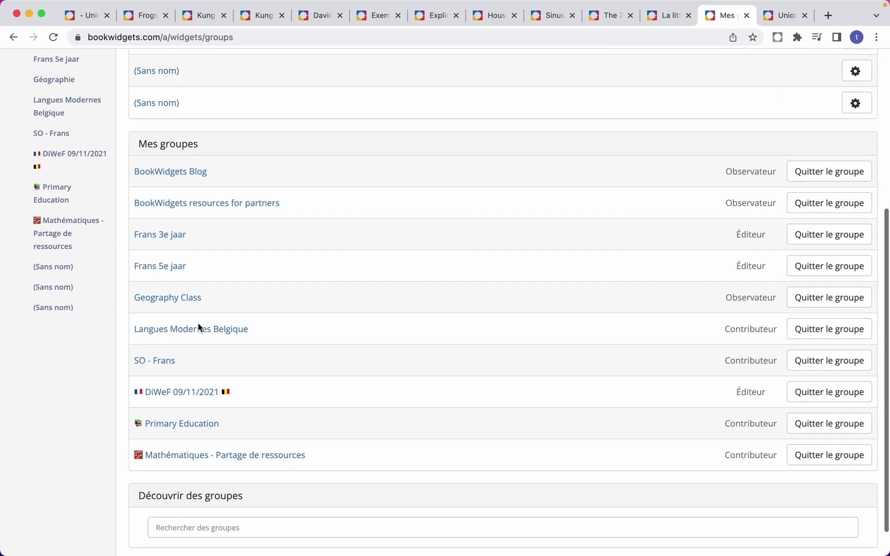
# - Search the discoverable groups for "langues" and open the Langues Modernes Belgique group
pyautogui.click(199, 495)
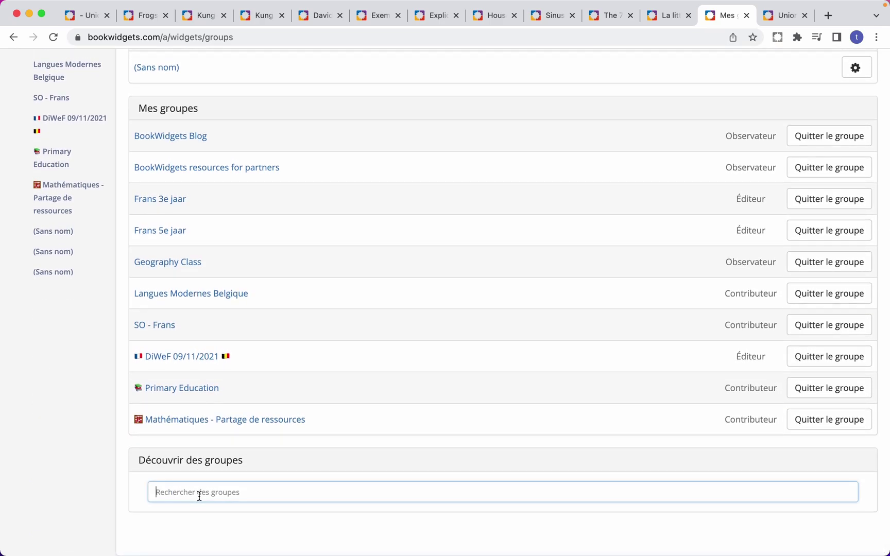
pyautogui.write('langues')
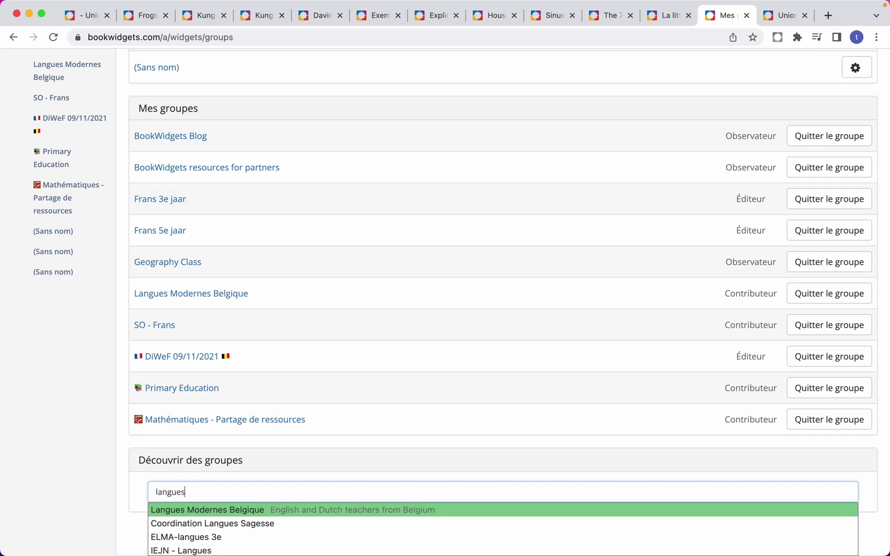
pyautogui.click(238, 513)
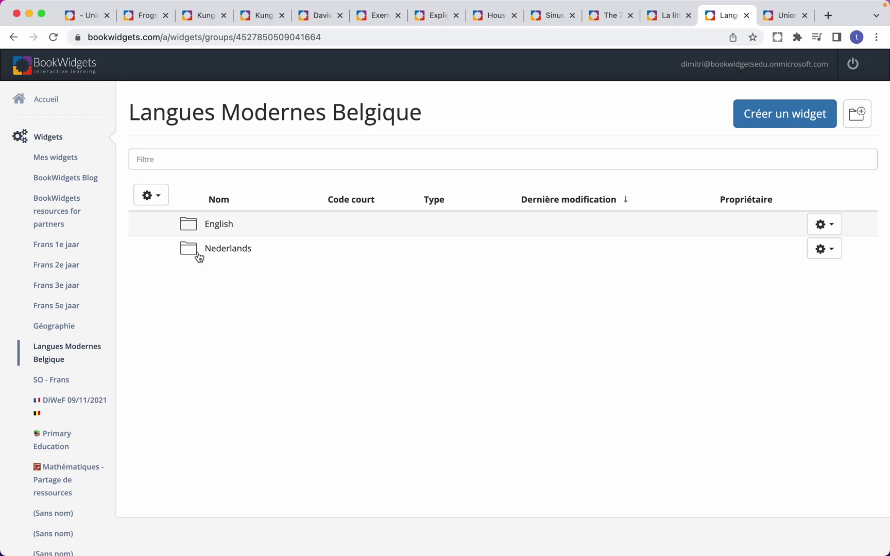
# - Open the Short films folder inside English, preview the worksheet "The present (short film)" and look through its questions
pyautogui.click(240, 233)
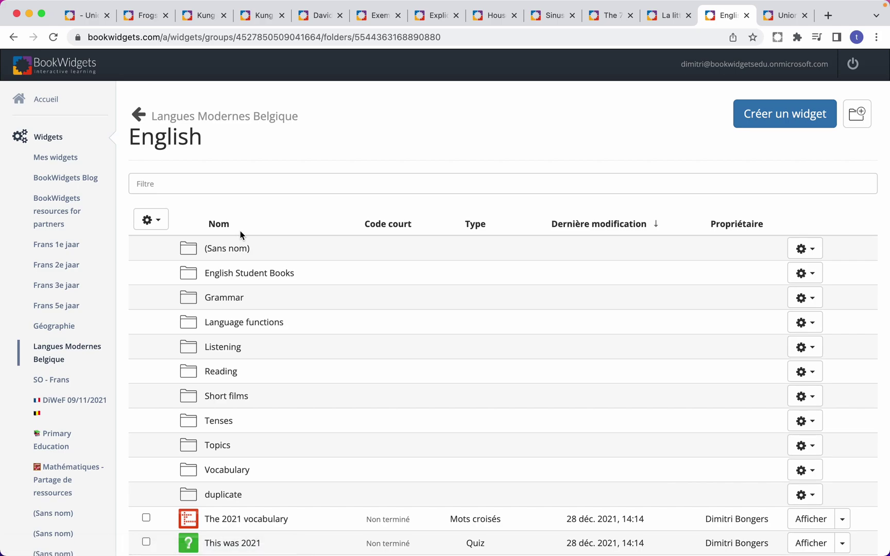
pyautogui.click(256, 404)
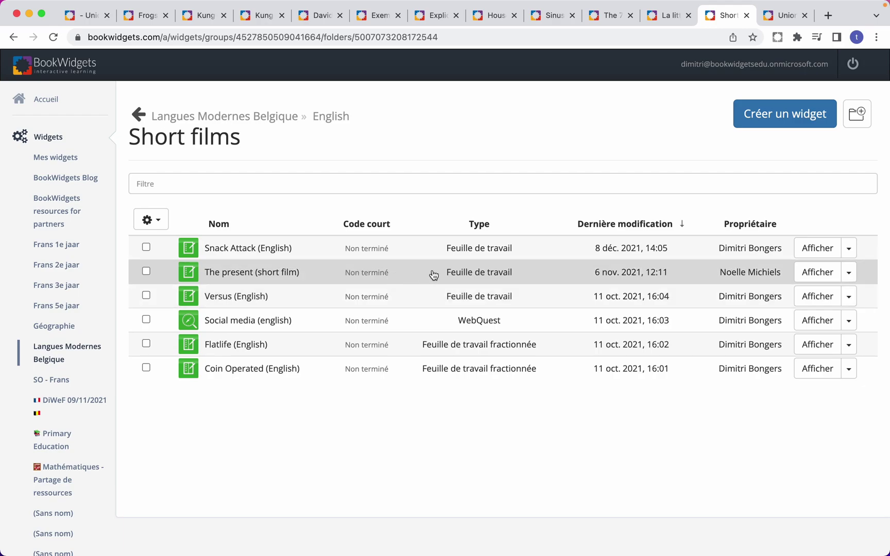
pyautogui.click(823, 276)
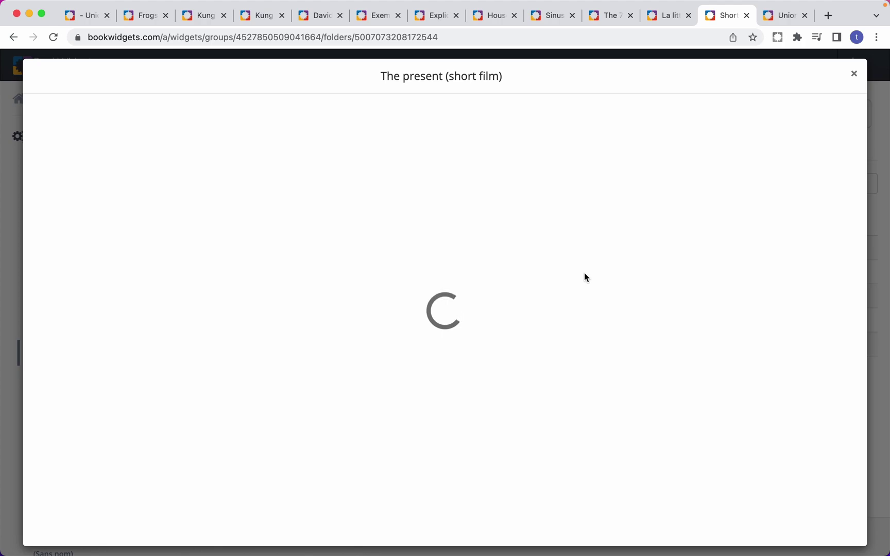
pyautogui.scroll(-6, 398, 191)
pyautogui.scroll(-10, 400, 195)
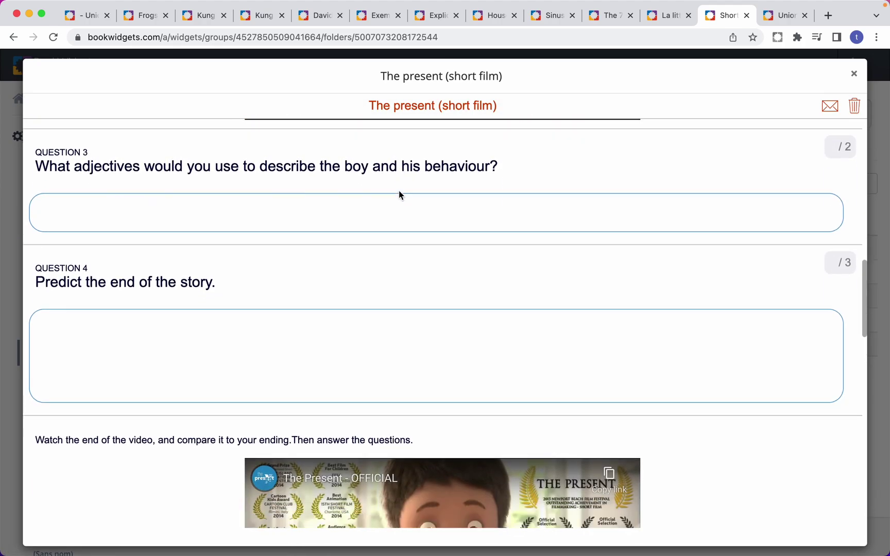
# - Finish previewing the questions of "The present (short film)" and duplicate the worksheet into Mes widgets
pyautogui.scroll(-10, 399, 195)
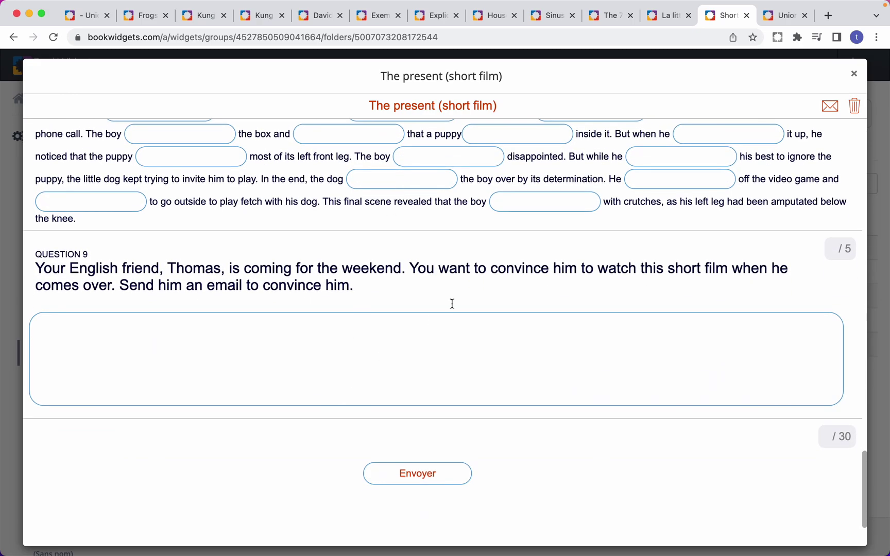
pyautogui.click(854, 77)
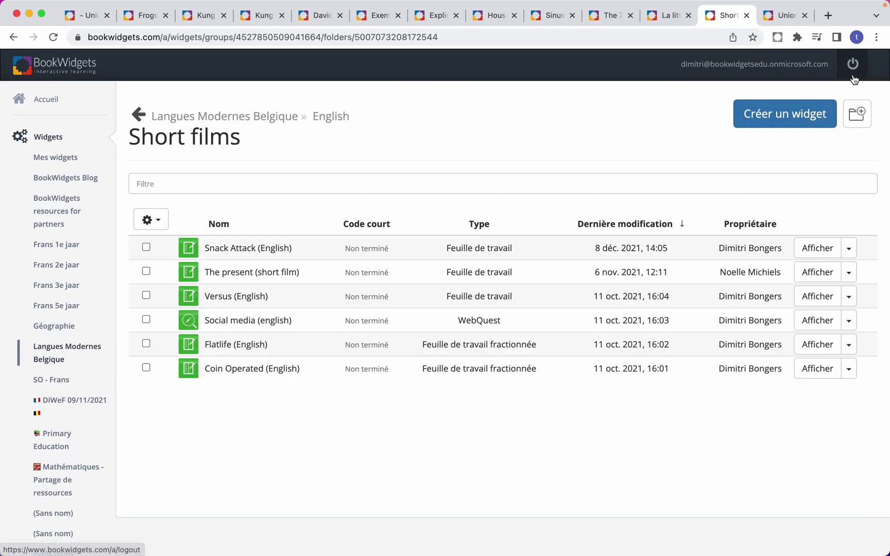
pyautogui.click(849, 275)
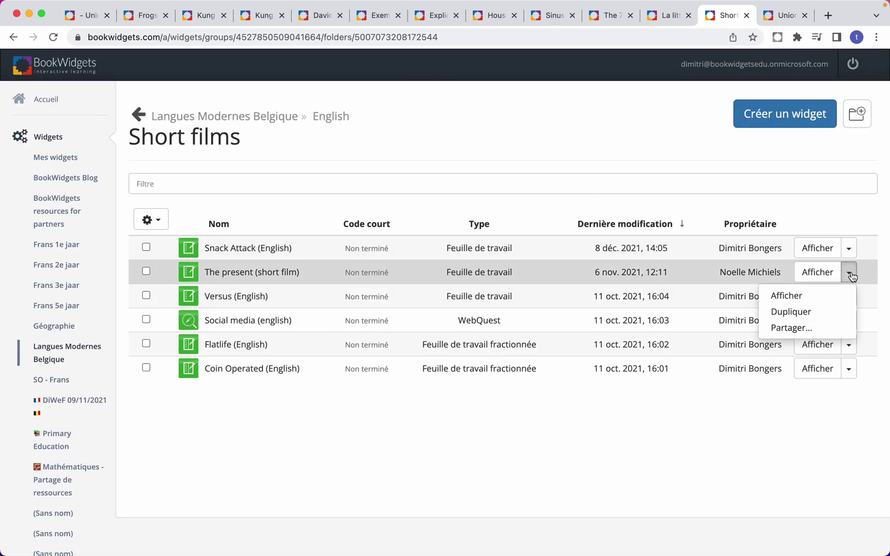
pyautogui.click(818, 316)
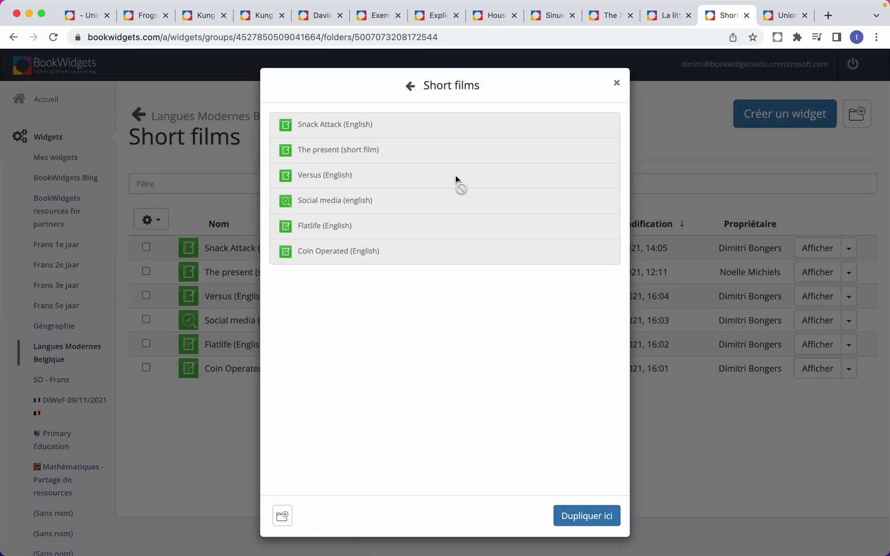
pyautogui.click(412, 87)
pyautogui.click(416, 86)
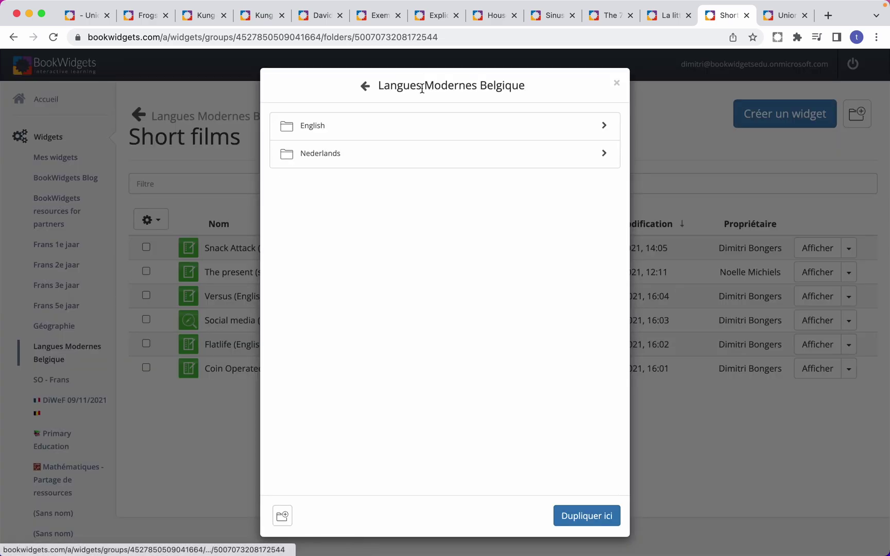
pyautogui.click(363, 86)
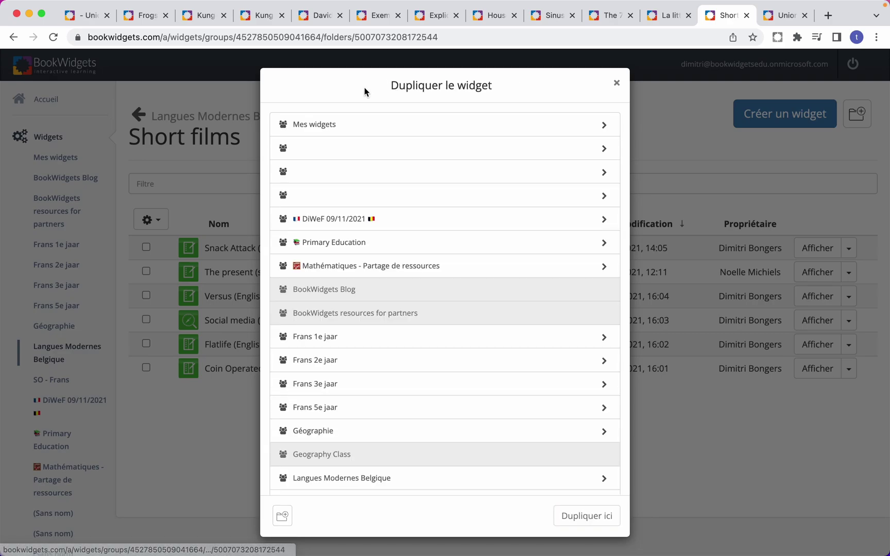
pyautogui.click(348, 123)
pyautogui.click(587, 515)
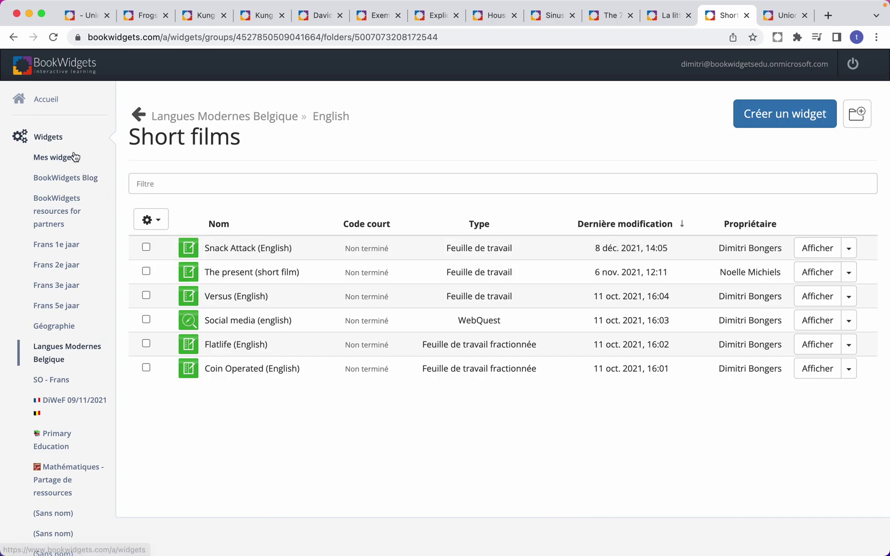
# - Open the copied worksheet "The present (short film)" from Mes widgets, review its general correction options and close it
pyautogui.click(61, 163)
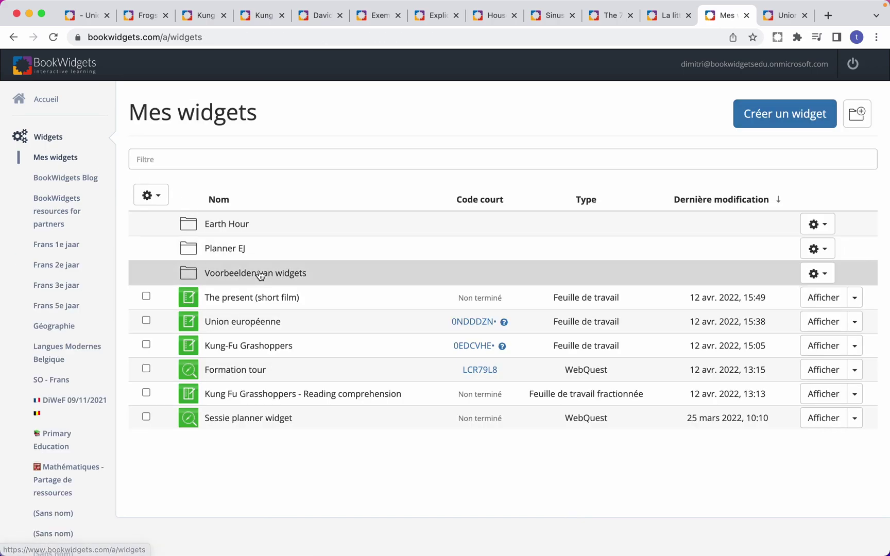
pyautogui.click(302, 301)
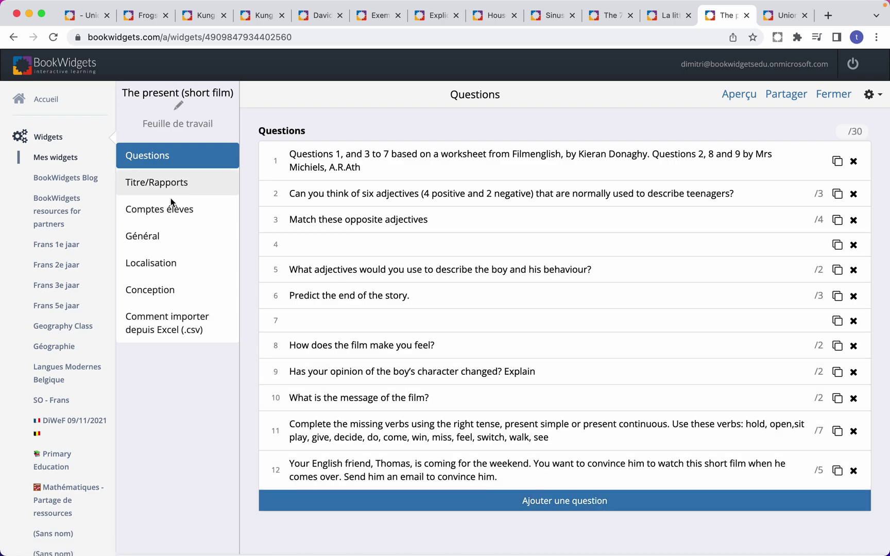
pyautogui.click(149, 246)
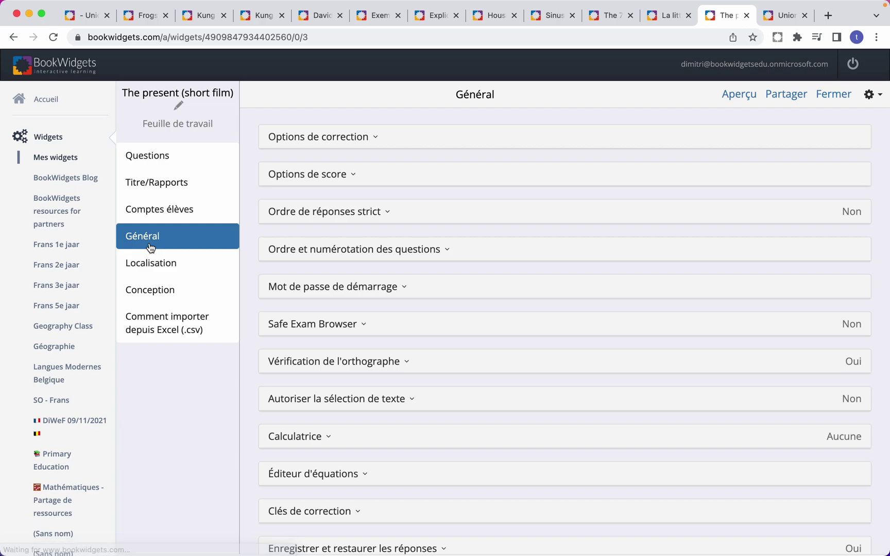
pyautogui.click(355, 138)
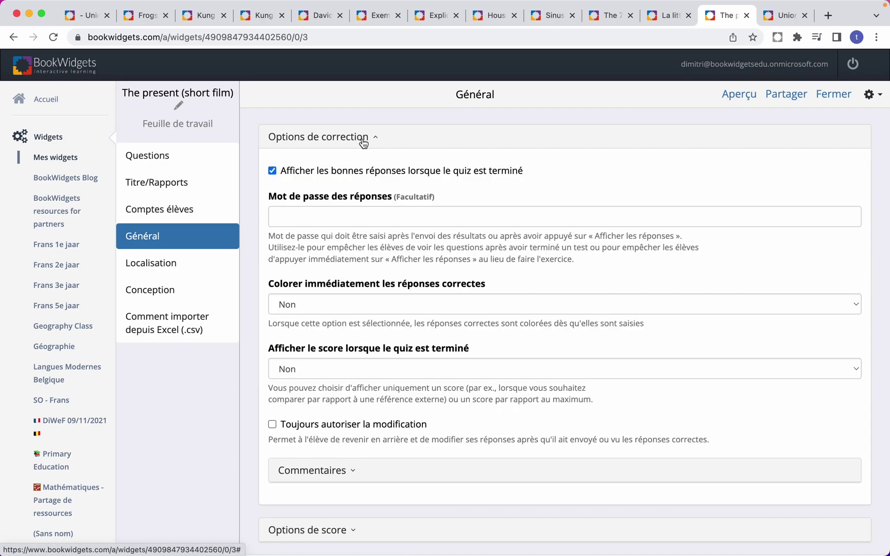
pyautogui.click(364, 140)
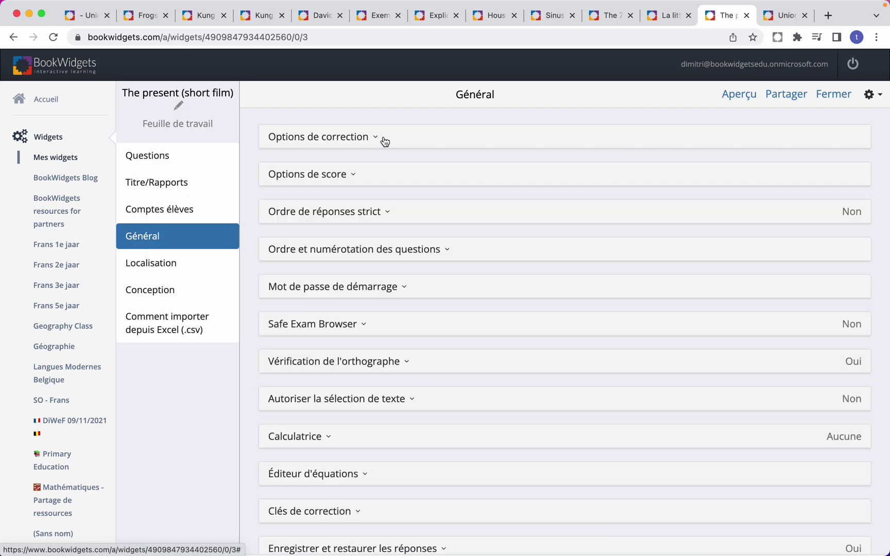
pyautogui.click(834, 95)
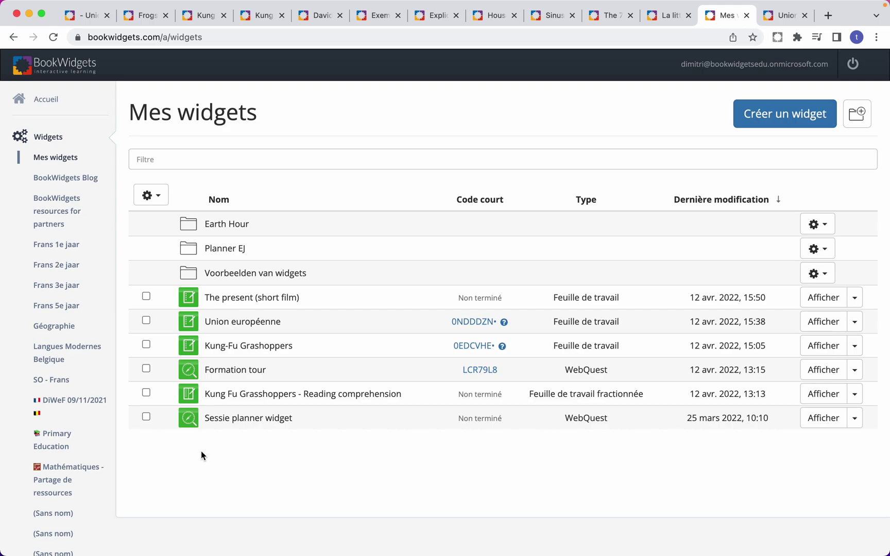
# - Close the Union européenne results page and load bookwidgets.com in place of the Frogs widget, with the site language set to Français
pyautogui.click(86, 17)
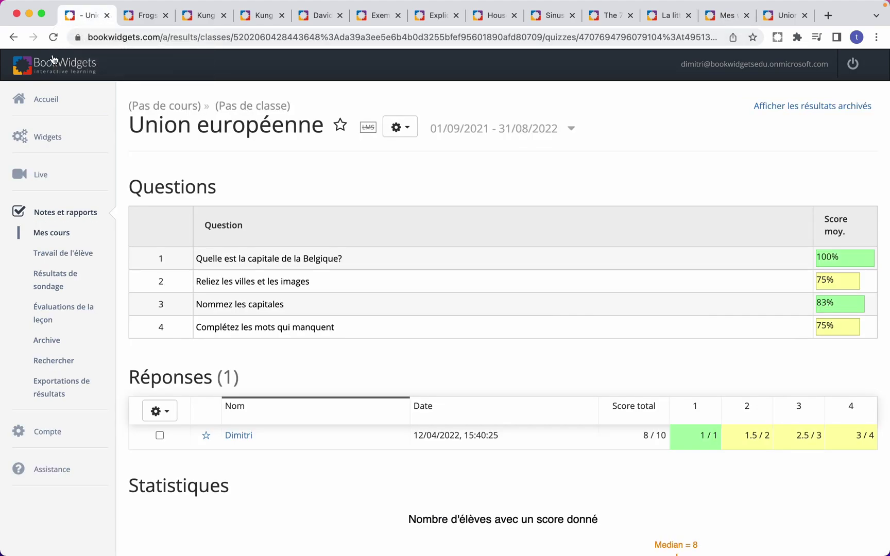
pyautogui.click(107, 16)
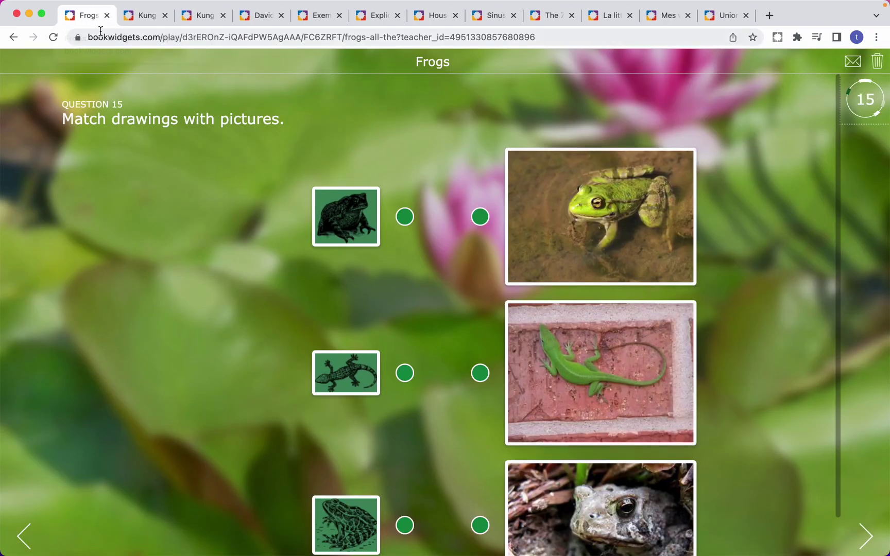
pyautogui.click(103, 34)
pyautogui.write('boo')
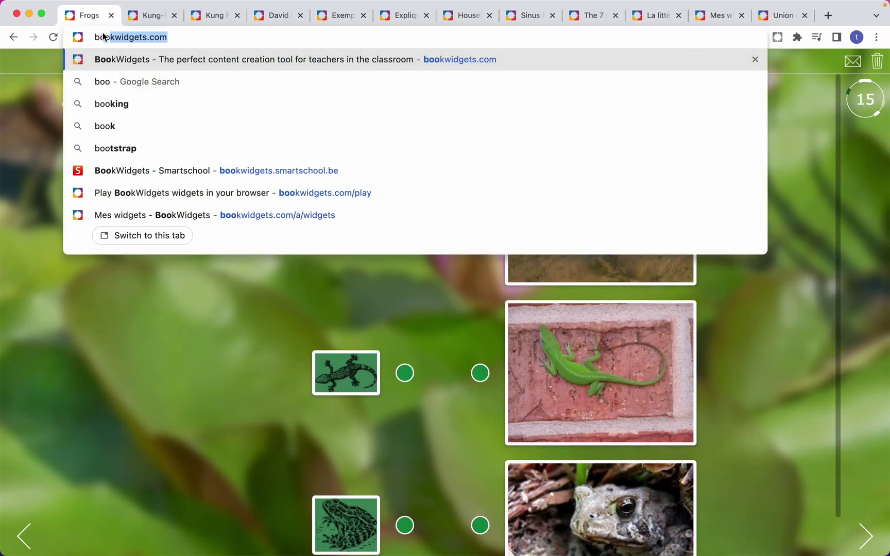
pyautogui.press('Return')
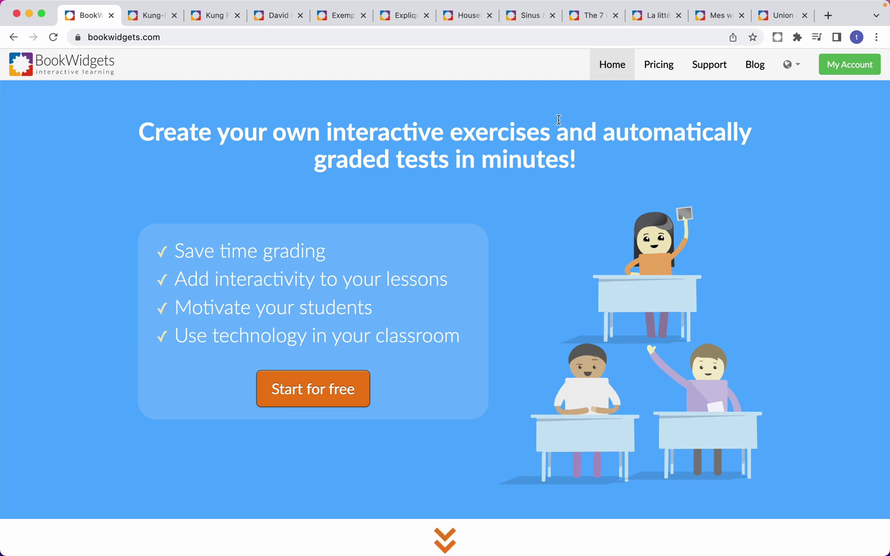
pyautogui.click(787, 64)
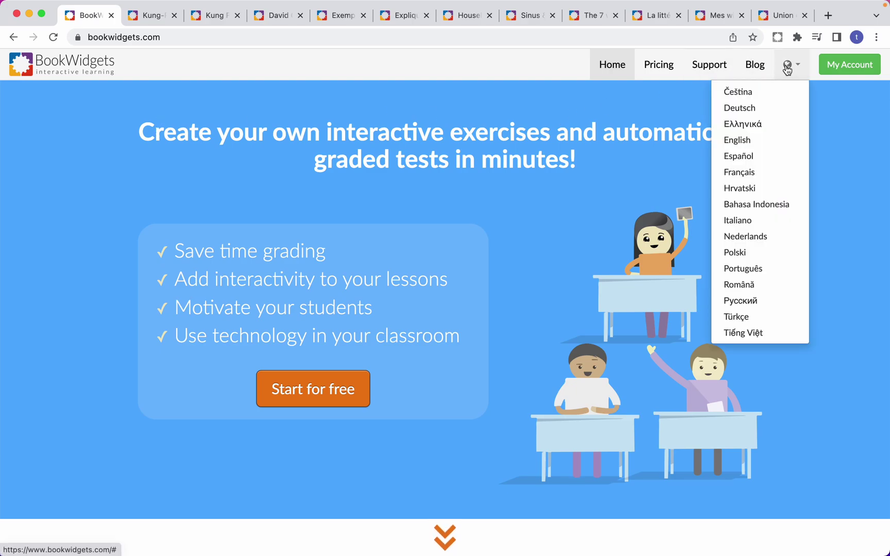
pyautogui.click(752, 174)
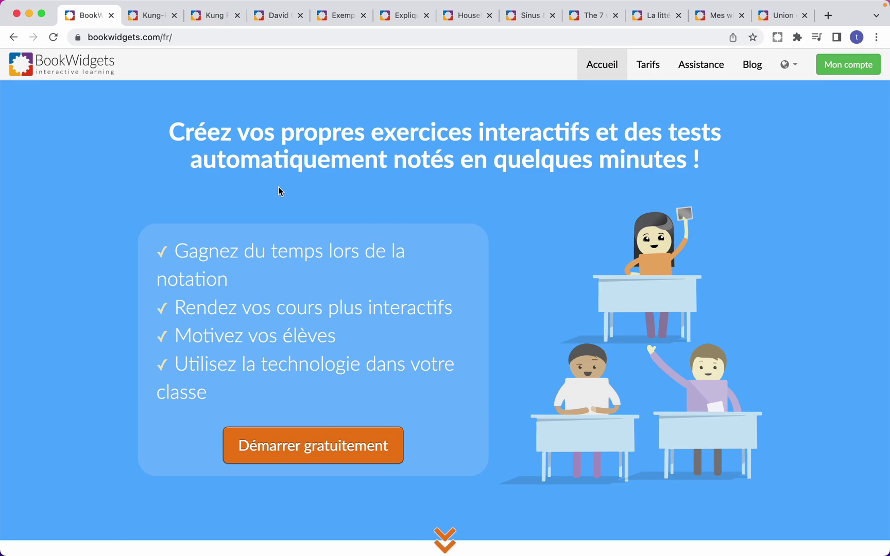